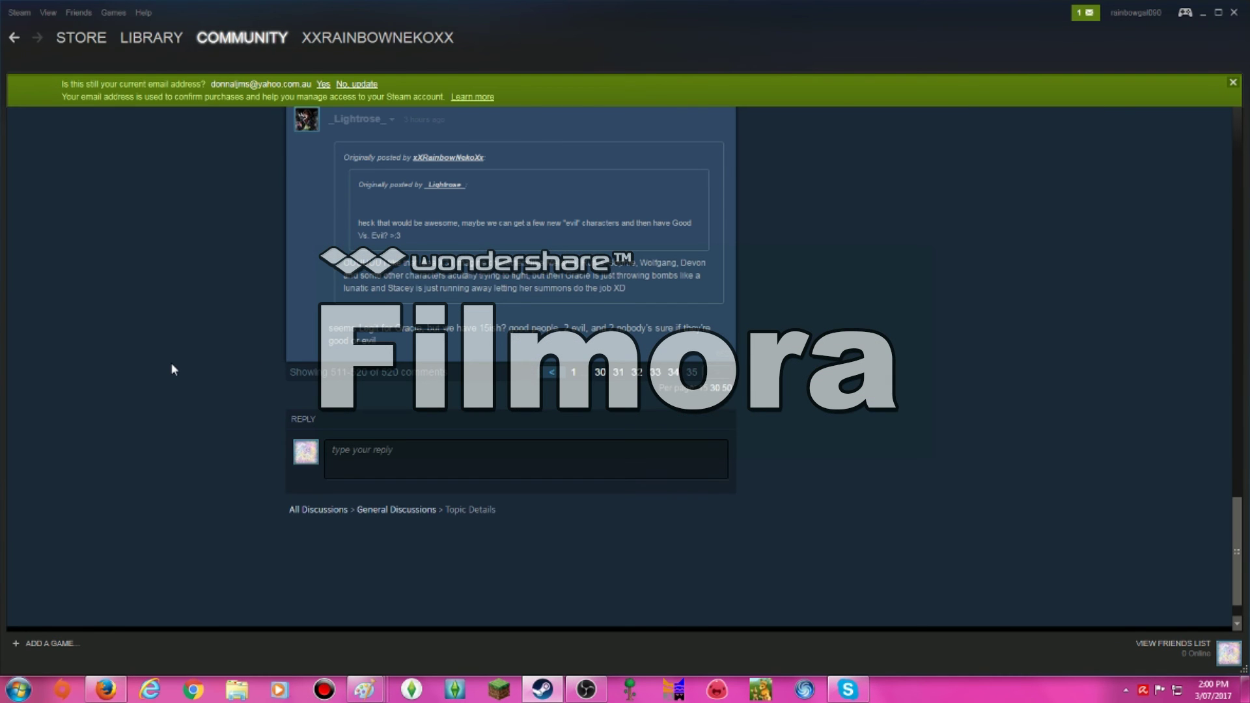
Step: Post a reply quoting the latest comment with the text "Yep... *COUGH COUGH* MELANIE AND RUFUS *COUGH COUGH*"
{"action": "scroll", "coordinate": [171, 362], "scroll_direction": "up", "scroll_amount": 2}
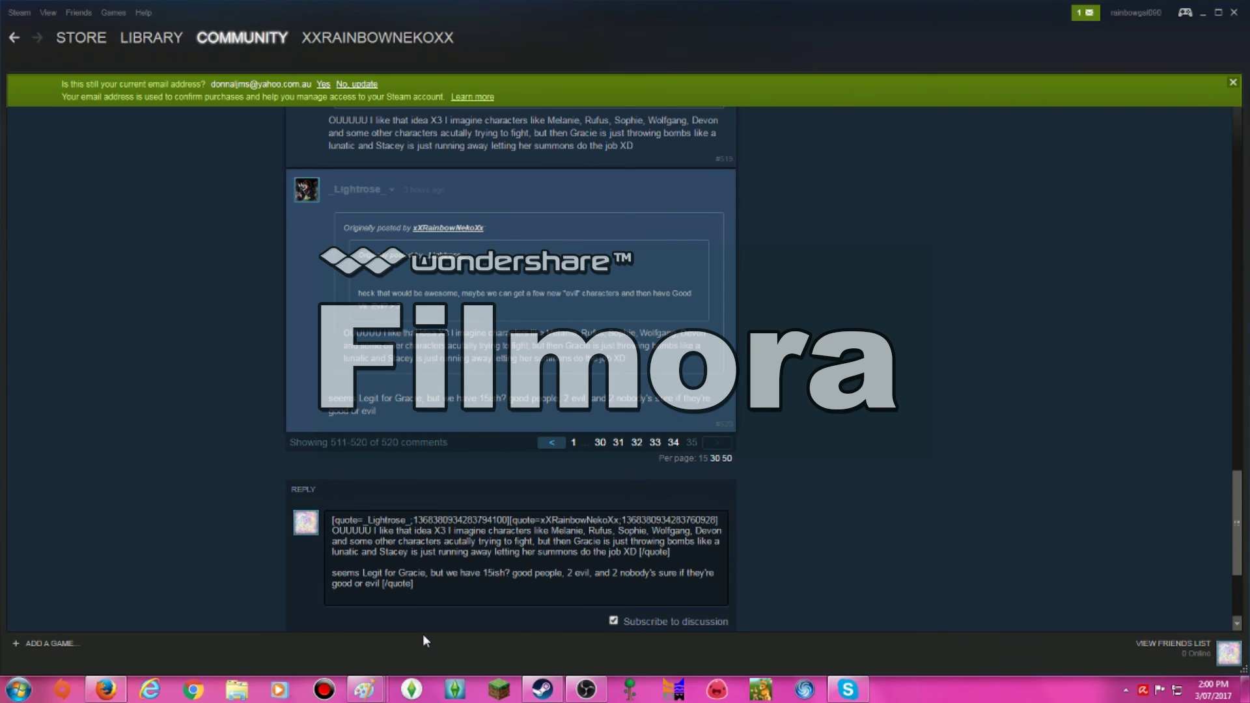
{"action": "type", "text": "Yep... *COUGH COUGH* MELANIE AND RUFUS :)"}
{"action": "type", "text": "COUGH COUGH*"}
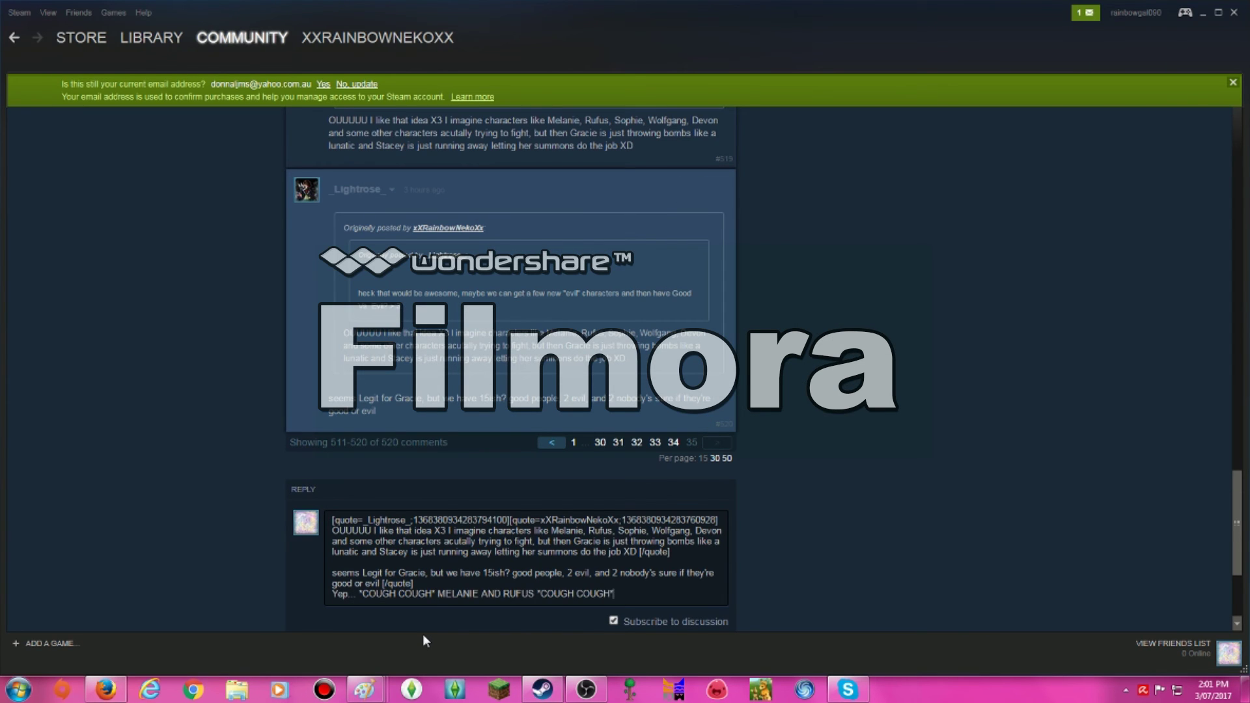
{"action": "scroll", "coordinate": [423, 633], "scroll_direction": "down", "scroll_amount": 1}
{"action": "left_click", "coordinate": [693, 574]}
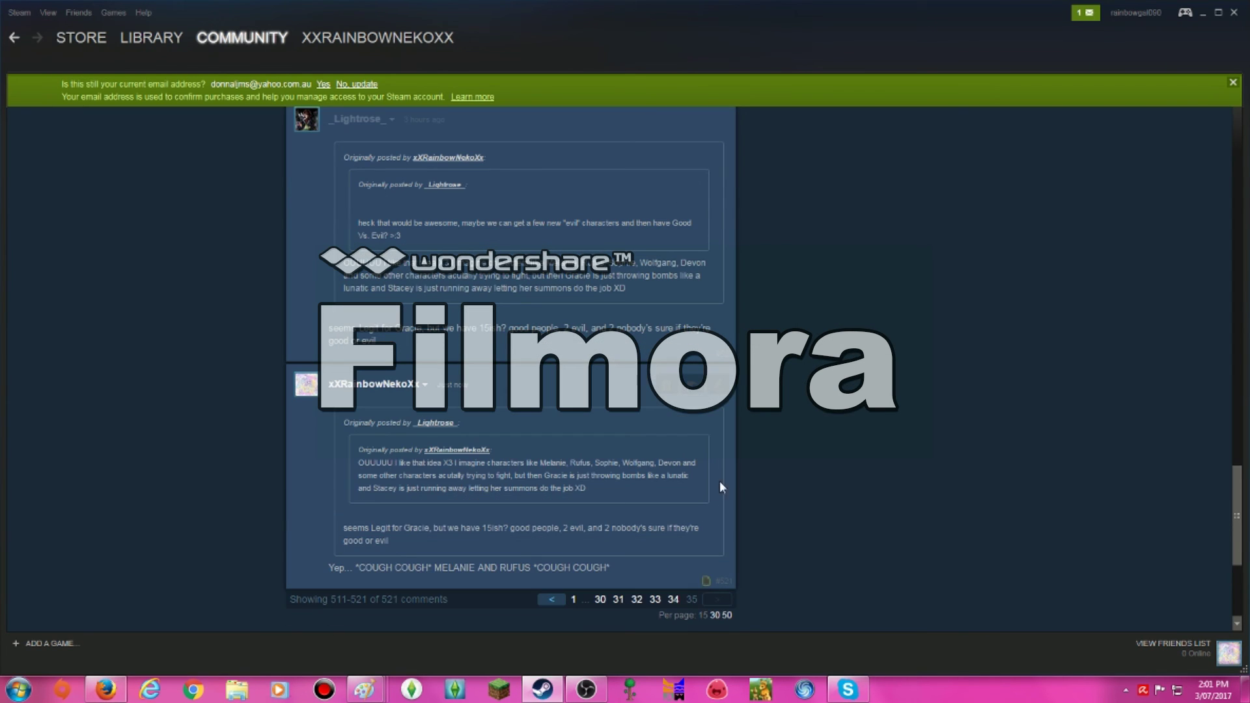
Step: Open the newest comment notification and read through its discussion thread
{"action": "left_click", "coordinate": [1085, 13]}
{"action": "left_click", "coordinate": [1016, 39]}
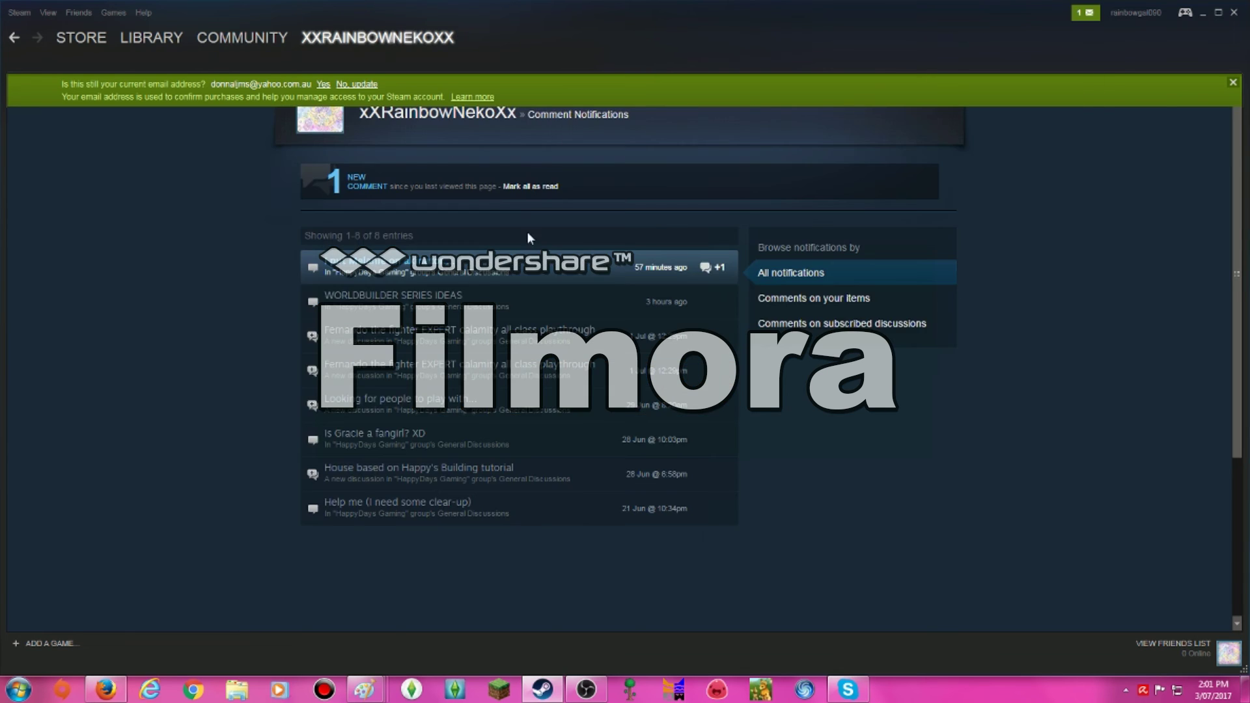
{"action": "left_click", "coordinate": [416, 286]}
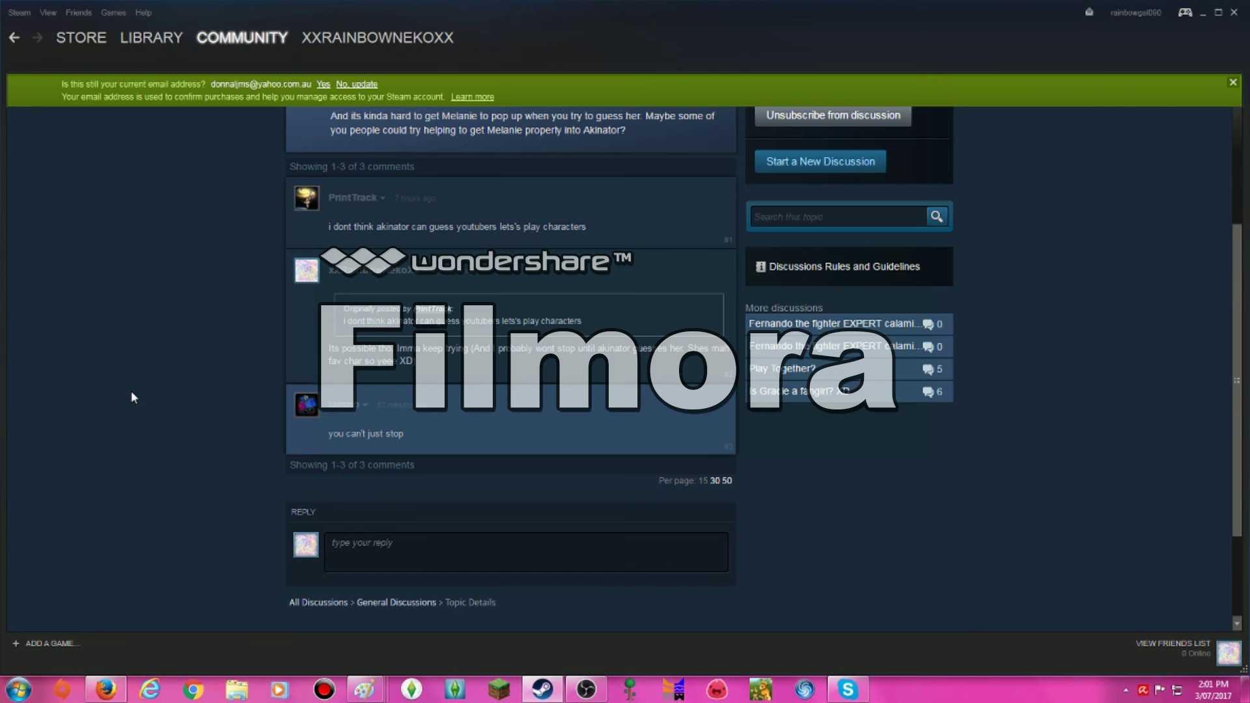
{"action": "scroll", "coordinate": [131, 397], "scroll_direction": "up", "scroll_amount": 2}
{"action": "left_click", "coordinate": [715, 191]}
{"action": "left_click", "coordinate": [699, 377]}
Step: Switch to the untitled Paint drawing and undo the text note and the purple panel's fill
{"action": "mouse_move", "coordinate": [364, 689]}
{"action": "left_click", "coordinate": [521, 608]}
{"action": "left_click", "coordinate": [364, 689]}
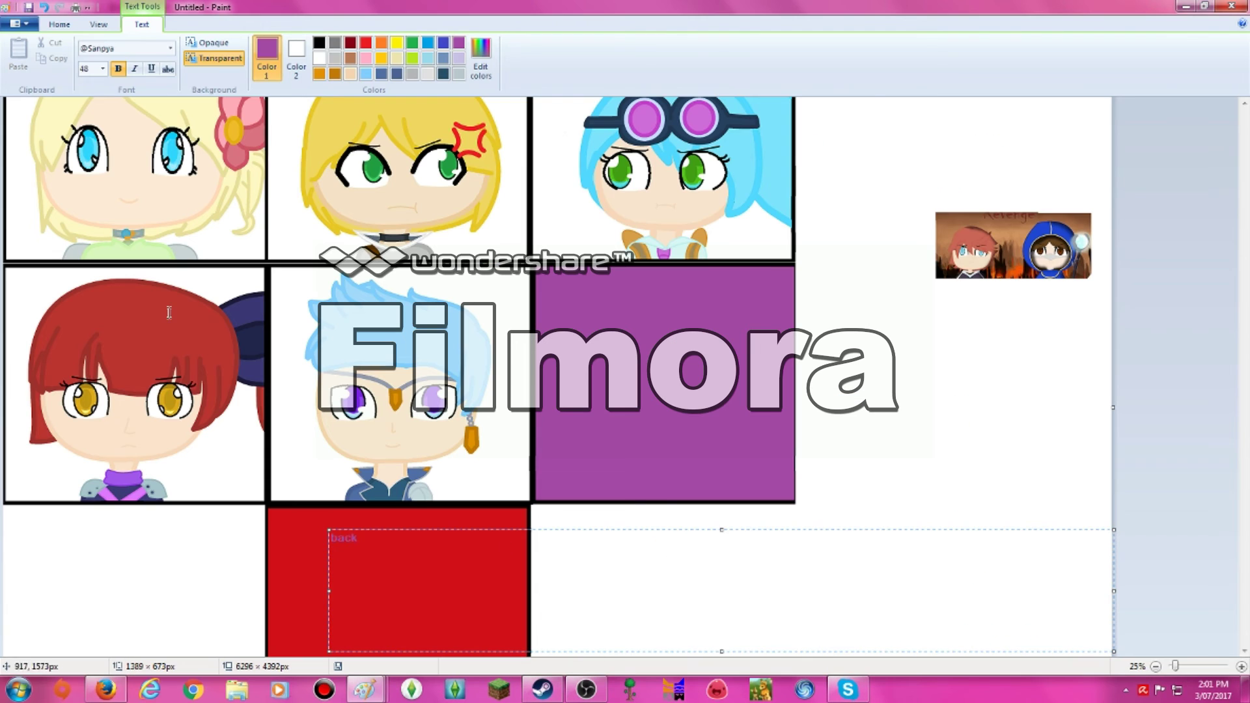
{"action": "left_click", "coordinate": [188, 48]}
{"action": "key", "text": "ctrl+z"}
Step: Write a note about drawing Raven half in her current and half in her past version in the empty panel, and discard it
{"action": "left_click", "coordinate": [204, 48]}
{"action": "left_click_drag", "start_coordinate": [544, 287], "coordinate": [1113, 487]}
{"action": "type", "text": "Imma do a half and halfish thing for raven, Her current version and her past version X"}
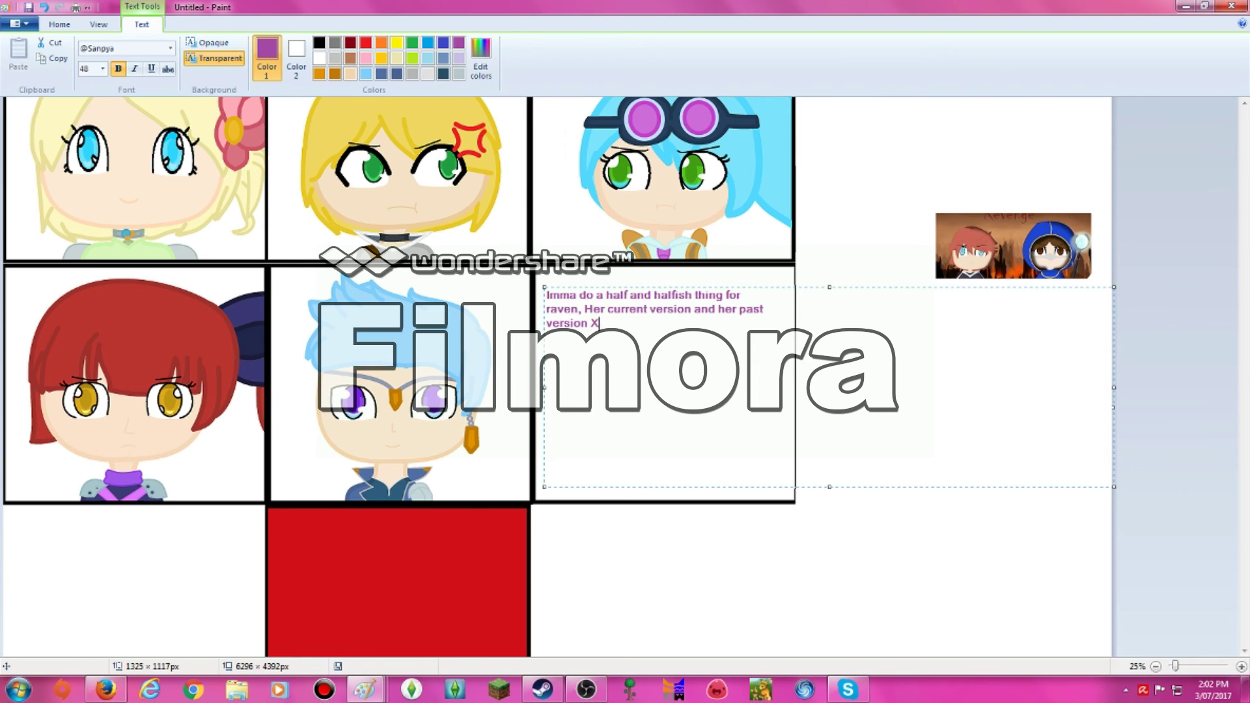
{"action": "key", "text": "BackSpace"}
{"action": "left_click", "coordinate": [830, 554]}
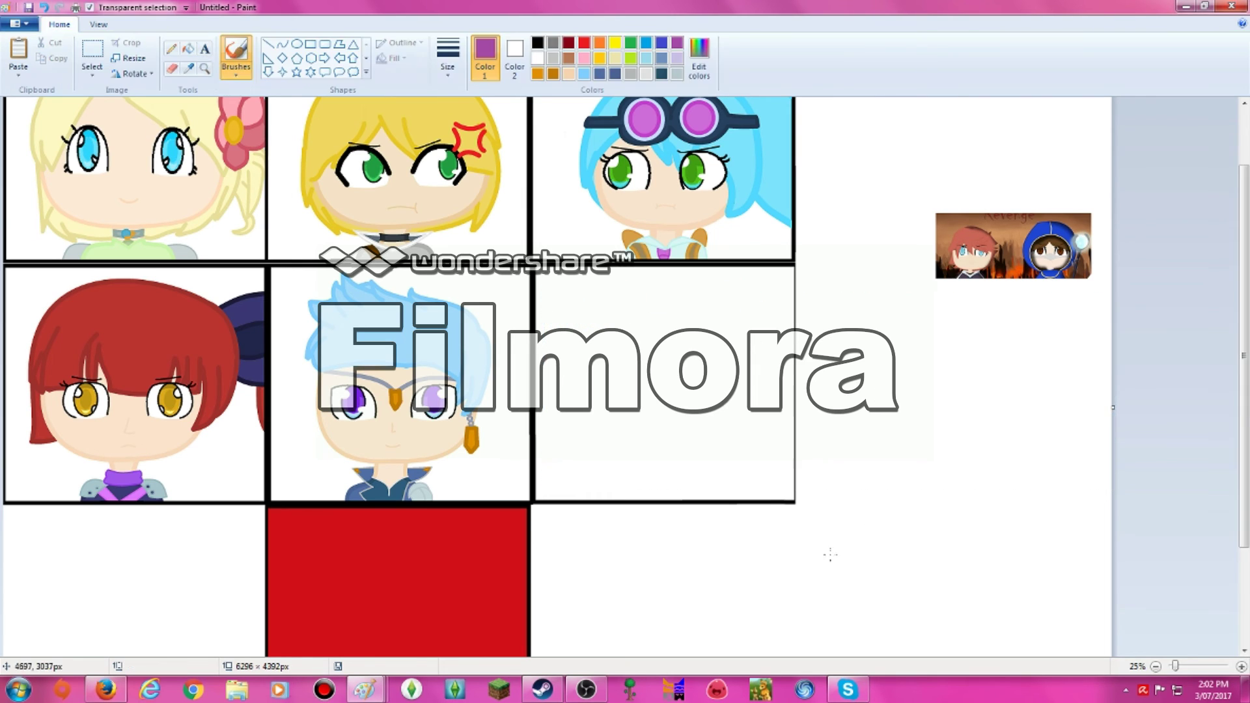
Step: Switch to Firefox and search Google Images for "Raven happy days" in a new tab
{"action": "left_click", "coordinate": [1240, 666]}
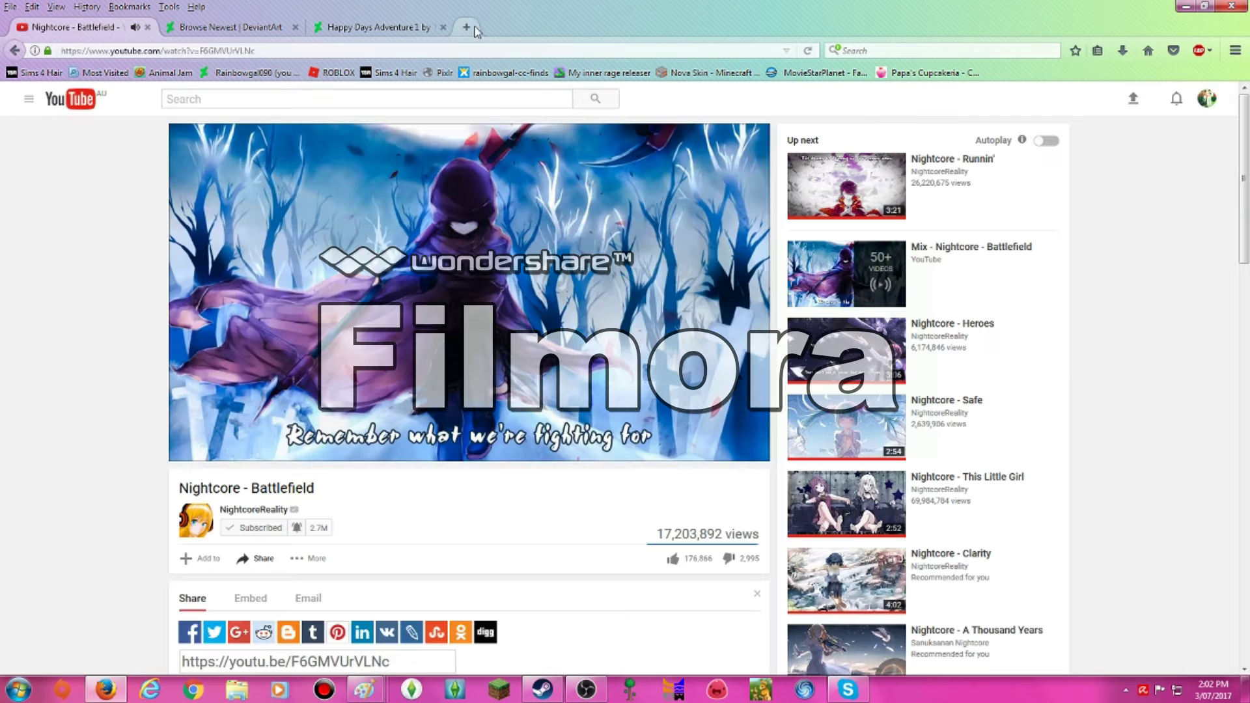
{"action": "key", "text": "ctrl+t"}
{"action": "left_click", "coordinate": [488, 123]}
{"action": "type", "text": "Raven happy days"}
{"action": "key", "text": "Return"}
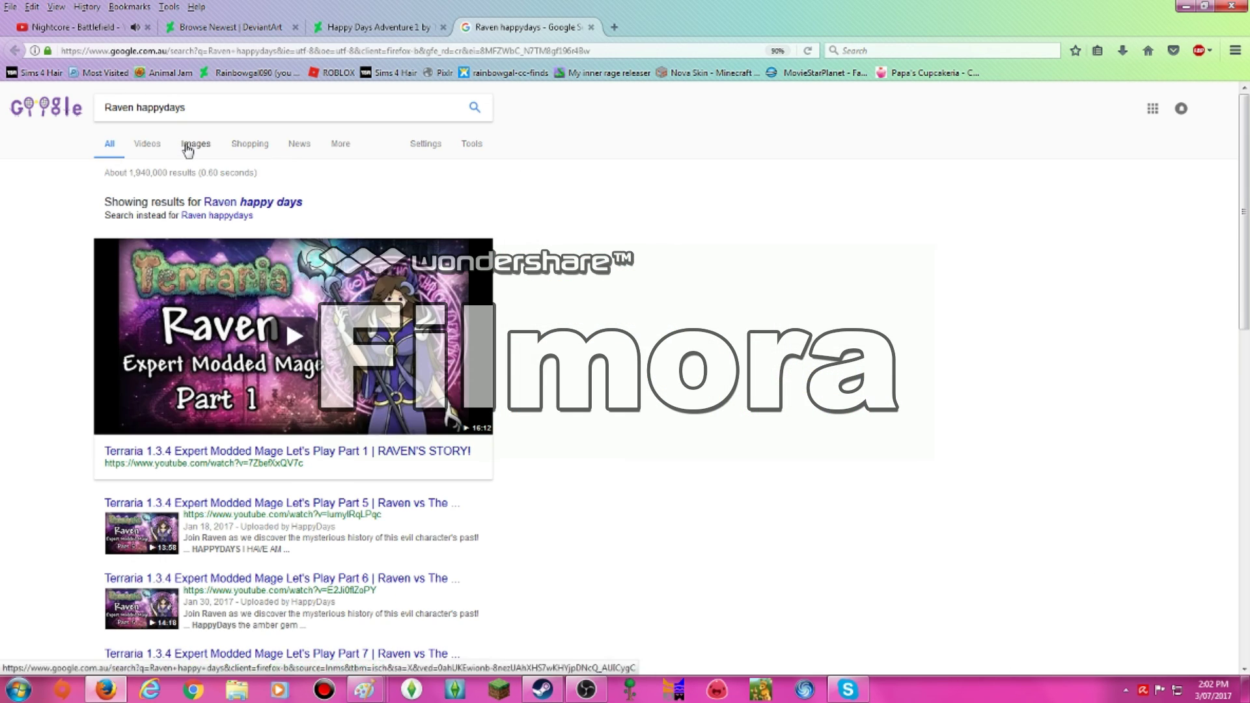
{"action": "left_click", "coordinate": [194, 143]}
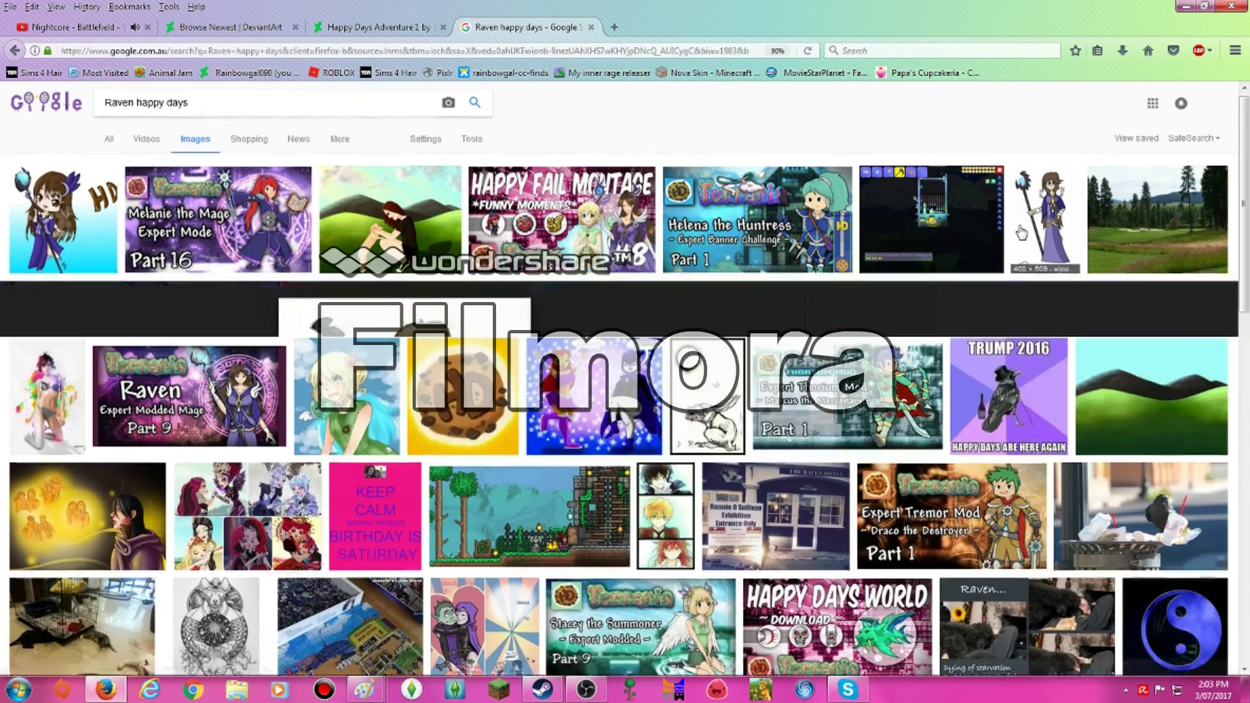
Step: Open the full-length "Happy Days Raven Fan Art" result and copy the image
{"action": "left_click", "coordinate": [1045, 244]}
{"action": "right_click", "coordinate": [449, 423]}
{"action": "left_click", "coordinate": [508, 565]}
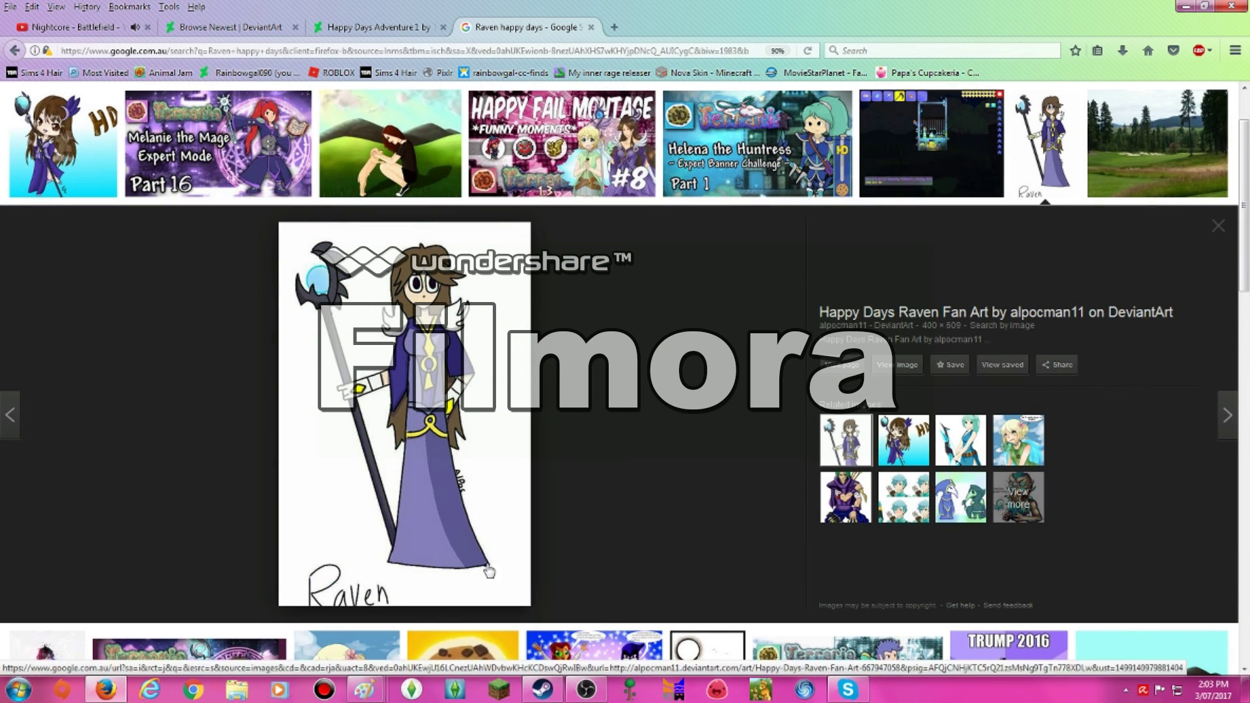
Step: Switch to Paint, paste the Raven reference image and place it between the empty panel and the Revenge picture
{"action": "left_click", "coordinate": [365, 688]}
{"action": "left_click", "coordinate": [215, 600]}
{"action": "key", "text": "ctrl+v"}
{"action": "left_click_drag", "start_coordinate": [65, 202], "coordinate": [764, 378]}
{"action": "scroll", "coordinate": [529, 492], "scroll_direction": "down", "scroll_amount": 2}
{"action": "scroll", "coordinate": [530, 492], "scroll_direction": "left", "scroll_amount": 2}
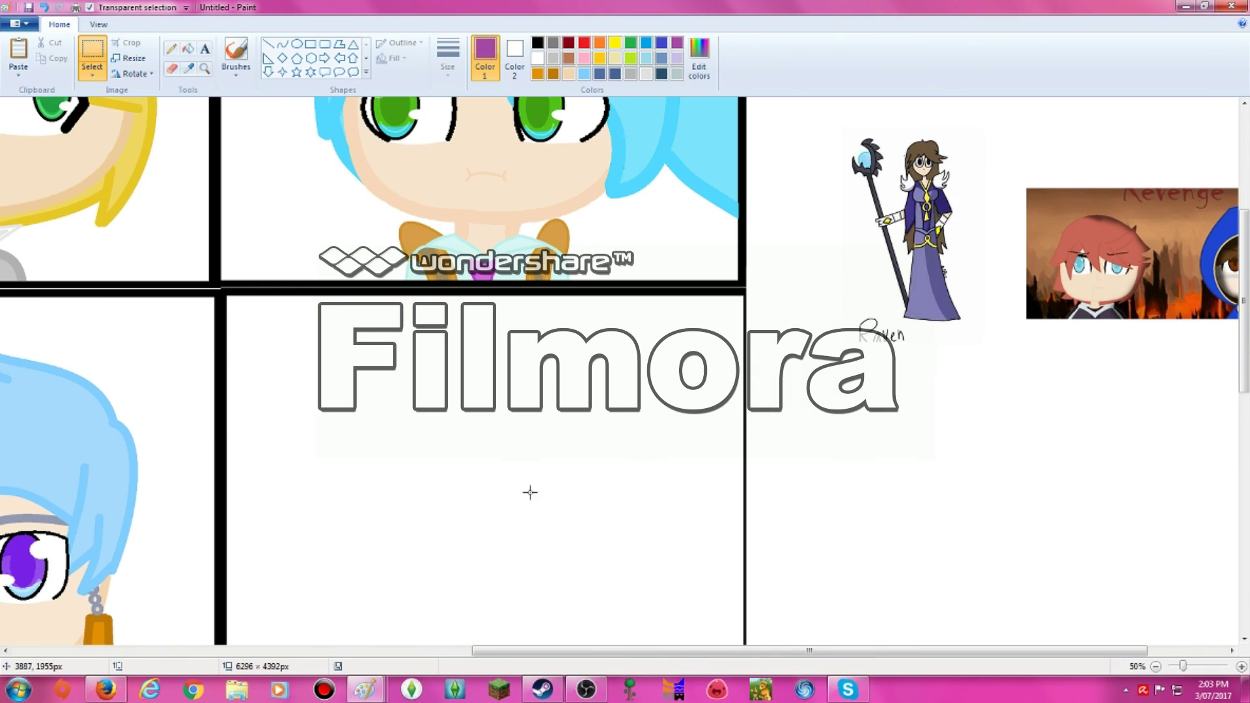
Step: Draw a black curve about 820 px wide as the top of the head in the empty panel
{"action": "left_click", "coordinate": [537, 43]}
{"action": "left_click", "coordinate": [282, 43]}
{"action": "mouse_move", "coordinate": [345, 519]}
{"action": "left_mouse_down"}
{"action": "mouse_move", "coordinate": [612, 518]}
{"action": "mouse_move", "coordinate": [623, 399]}
{"action": "mouse_move", "coordinate": [485, 397]}
{"action": "left_mouse_up"}
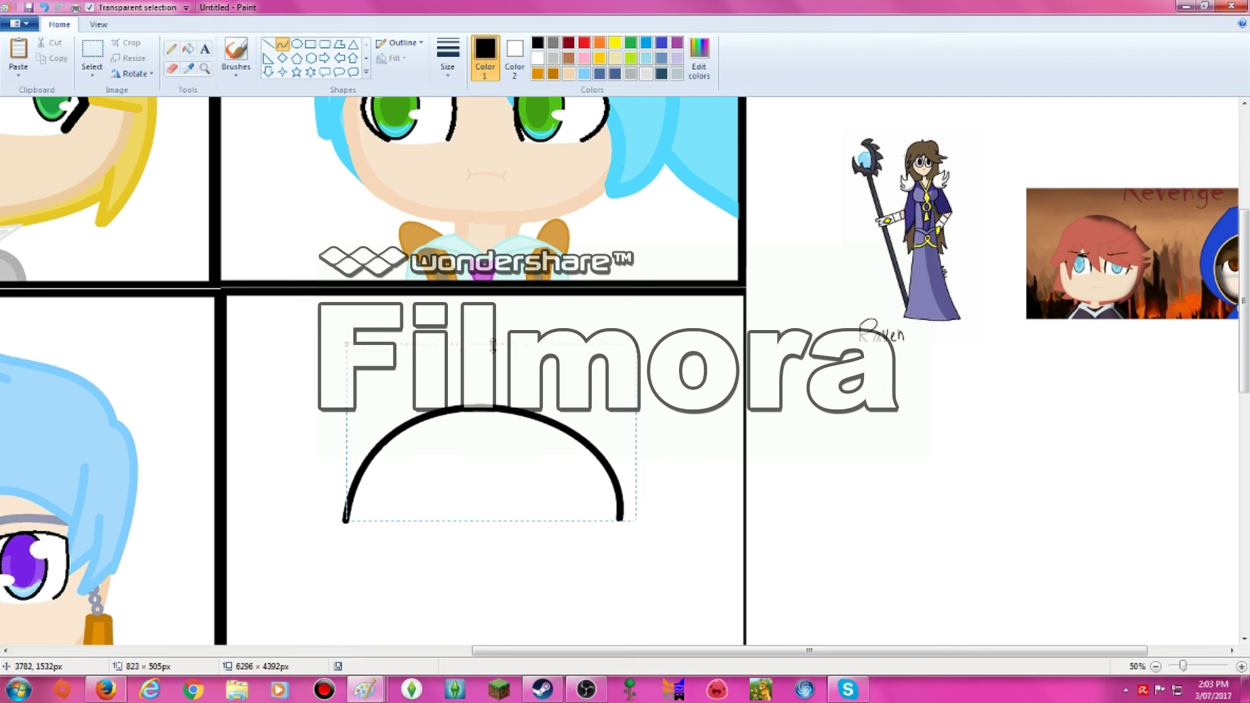
{"action": "left_click", "coordinate": [205, 49]}
{"action": "left_click", "coordinate": [281, 306]}
{"action": "type", "text": "WAIT I ALMOST FOR"}
{"action": "key", "text": "BackSpace"}
{"action": "key", "text": "BackSpace"}
{"action": "key", "text": "BackSpace"}
{"action": "key", "text": "BackSpace"}
{"action": "key", "text": "BackSpace"}
{"action": "key", "text": "BackSpace"}
{"action": "key", "text": "BackSpace"}
{"action": "key", "text": "BackSpace"}
{"action": "key", "text": "BackSpace"}
{"action": "key", "text": "BackSpace"}
{"action": "key", "text": "BackSpace"}
{"action": "key", "text": "BackSpace"}
{"action": "key", "text": "BackSpace"}
{"action": "key", "text": "BackSpace"}
{"action": "key", "text": "BackSpace"}
{"action": "key", "text": "BackSpace"}
{"action": "key", "text": "BackSpace"}
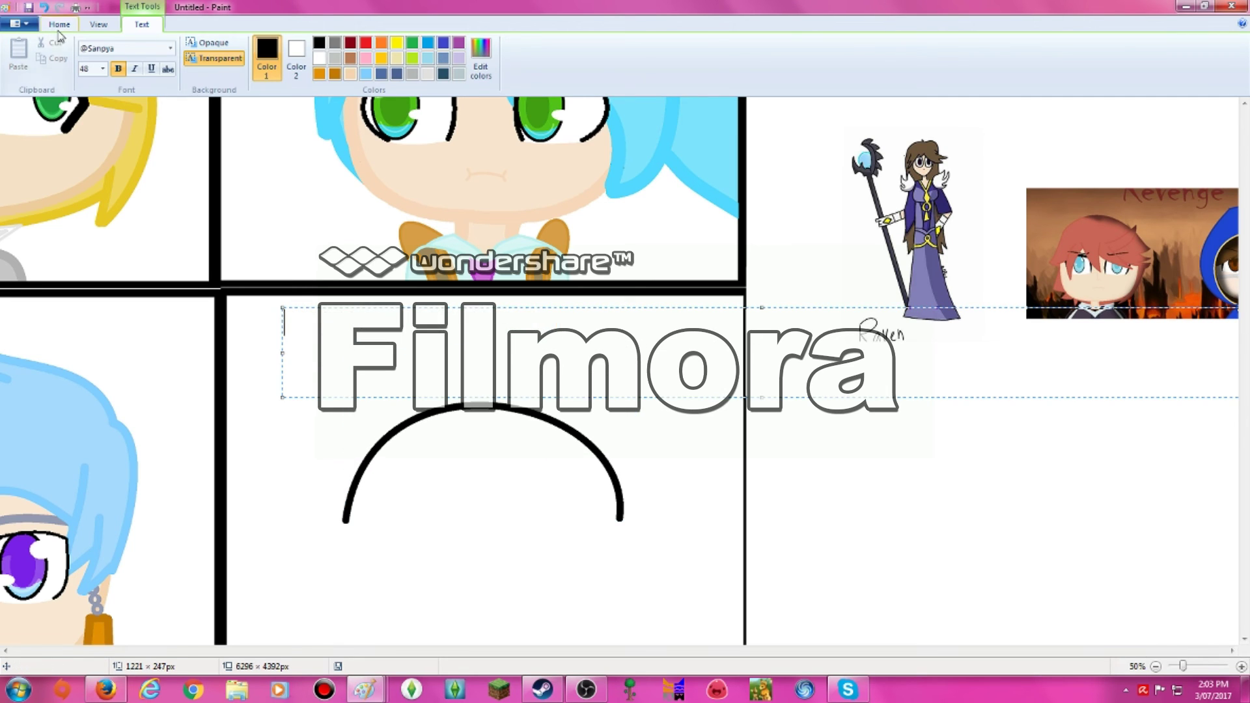
{"action": "left_click", "coordinate": [236, 59]}
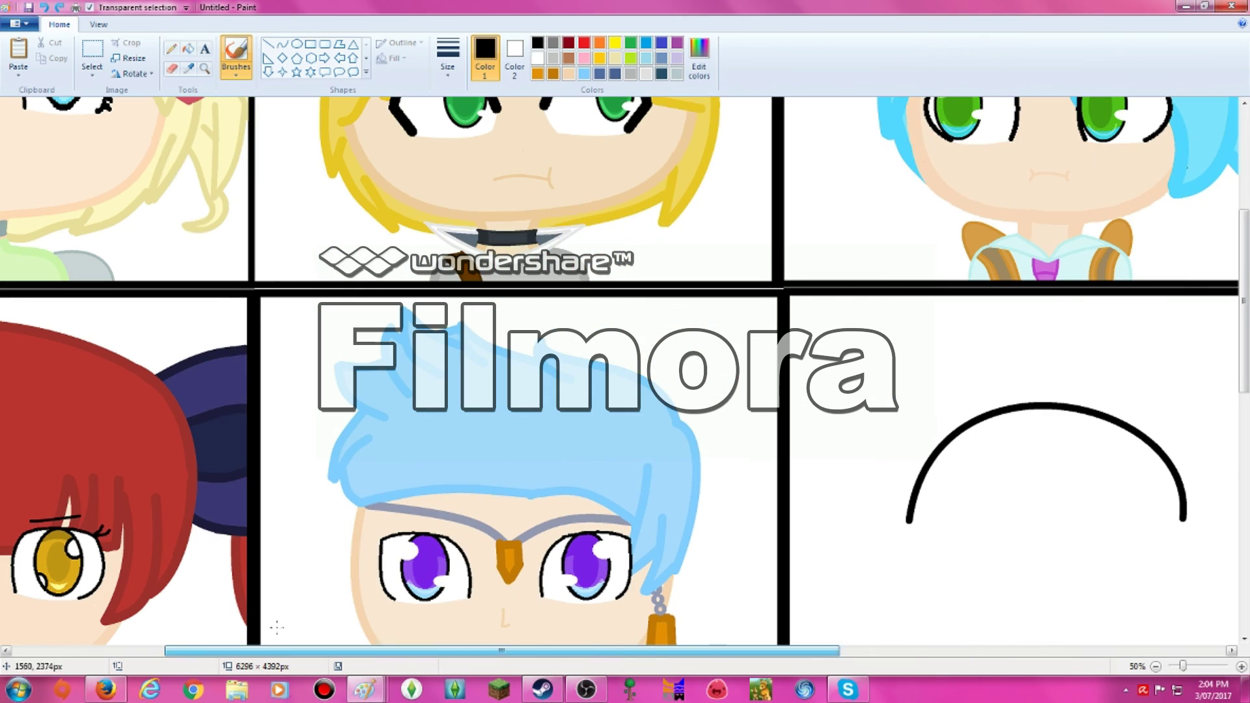
Step: Add a pale blue custom color (red 213, green 239, blue 255) and use it as the drawing color
{"action": "left_click", "coordinate": [699, 59]}
{"action": "left_click", "coordinate": [697, 272]}
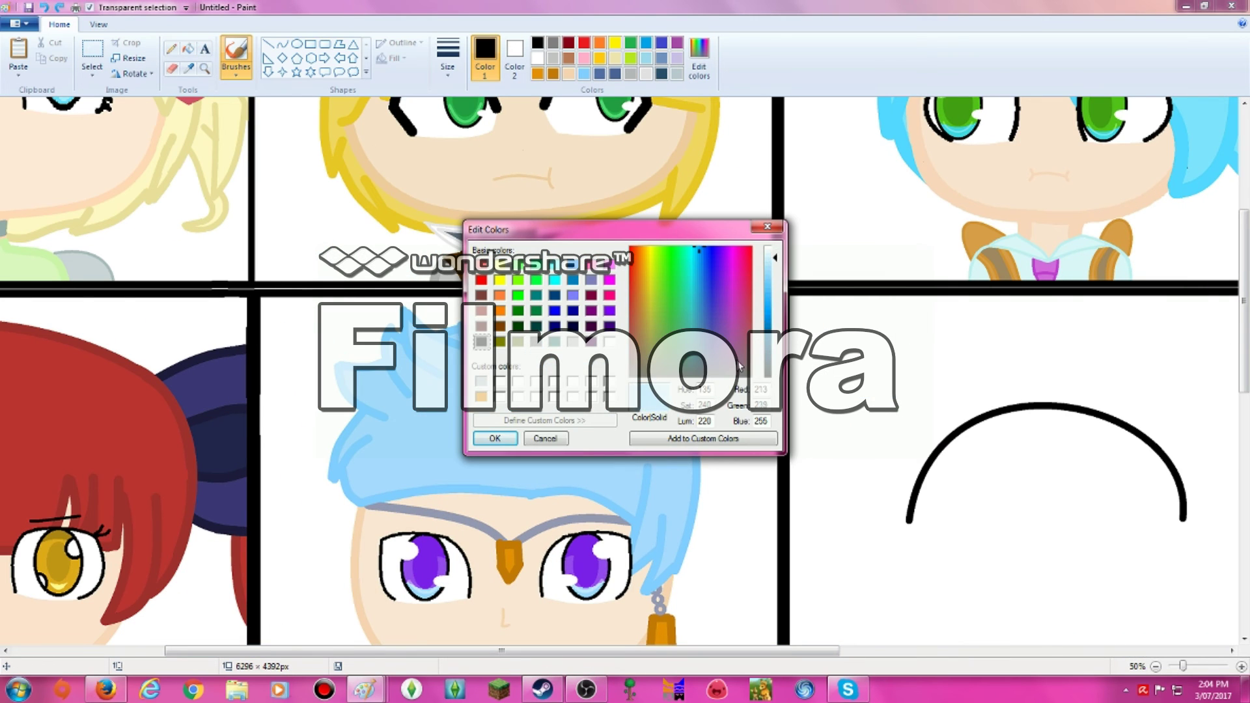
{"action": "left_click", "coordinate": [715, 438]}
{"action": "left_click", "coordinate": [494, 438]}
Step: Choose a line size and draw small pale blue sparkles around the blue-haired character's hair
{"action": "left_click", "coordinate": [424, 322]}
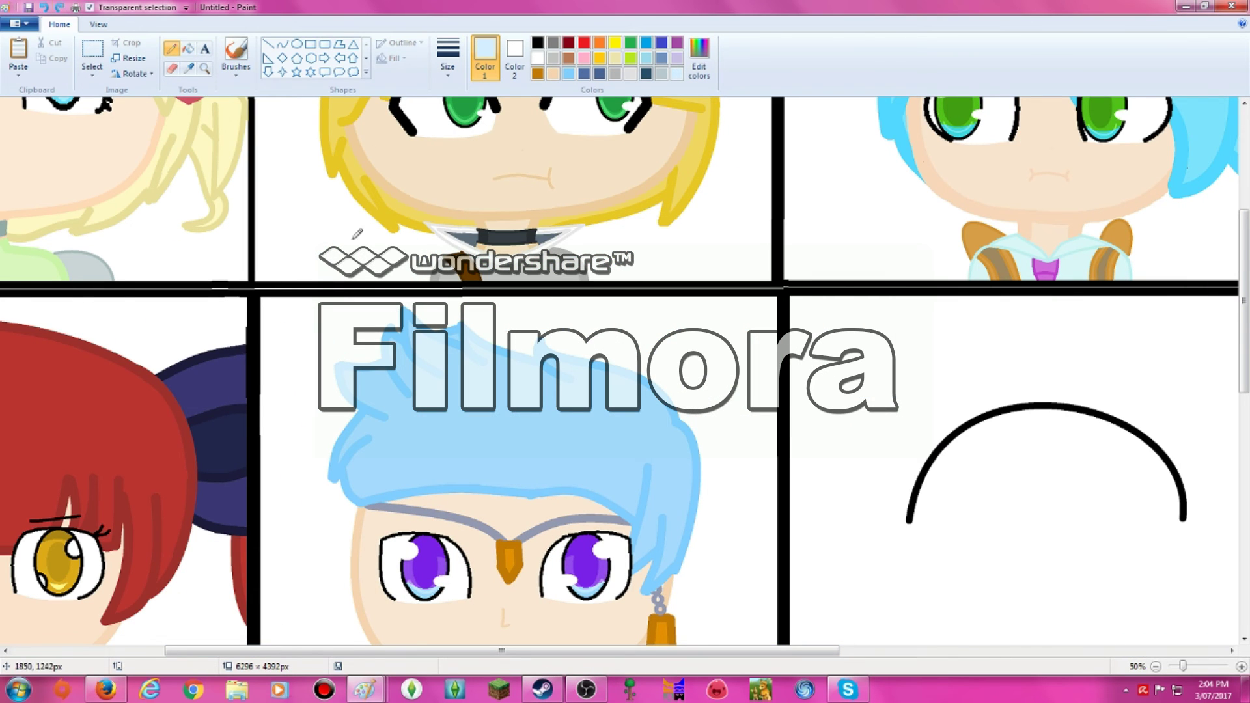
{"action": "left_click", "coordinate": [447, 61]}
{"action": "left_click", "coordinate": [479, 156]}
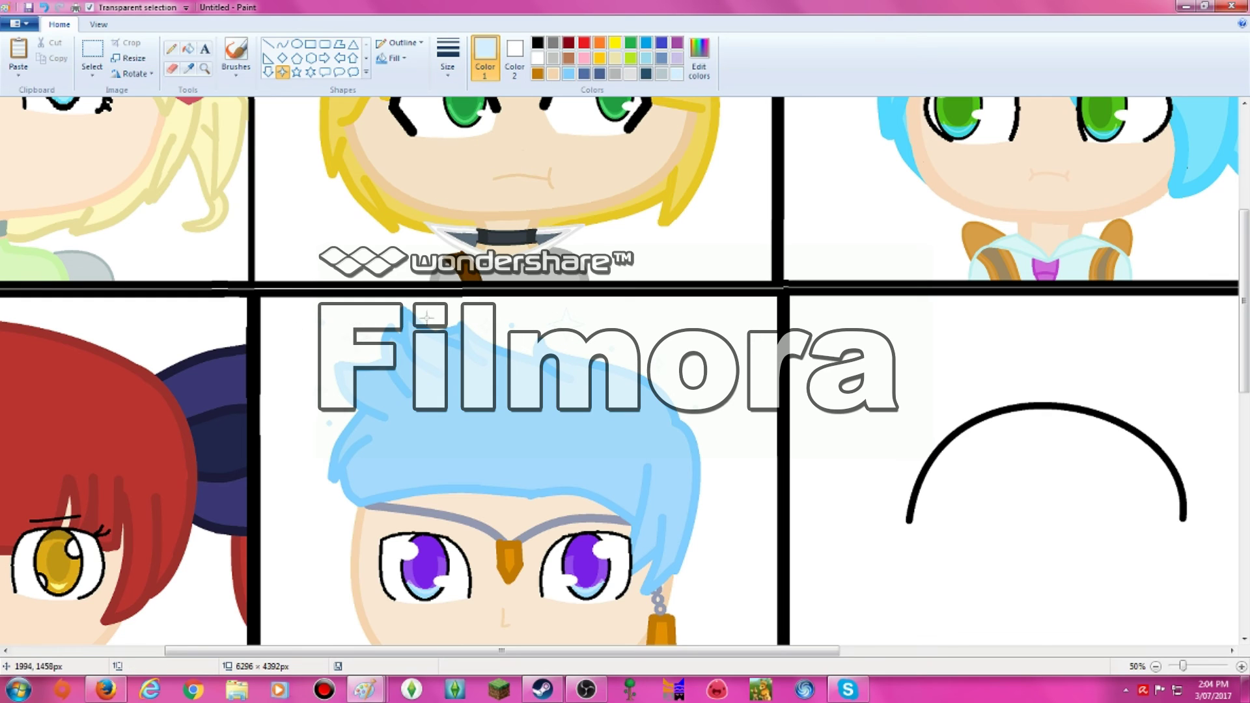
Step: Try to fill the sparkles around the blue hair with pale blue
{"action": "left_click", "coordinate": [188, 48]}
{"action": "left_click", "coordinate": [488, 322]}
{"action": "key", "text": "ctrl+z"}
{"action": "left_click", "coordinate": [333, 391]}
{"action": "key", "text": "ctrl+z"}
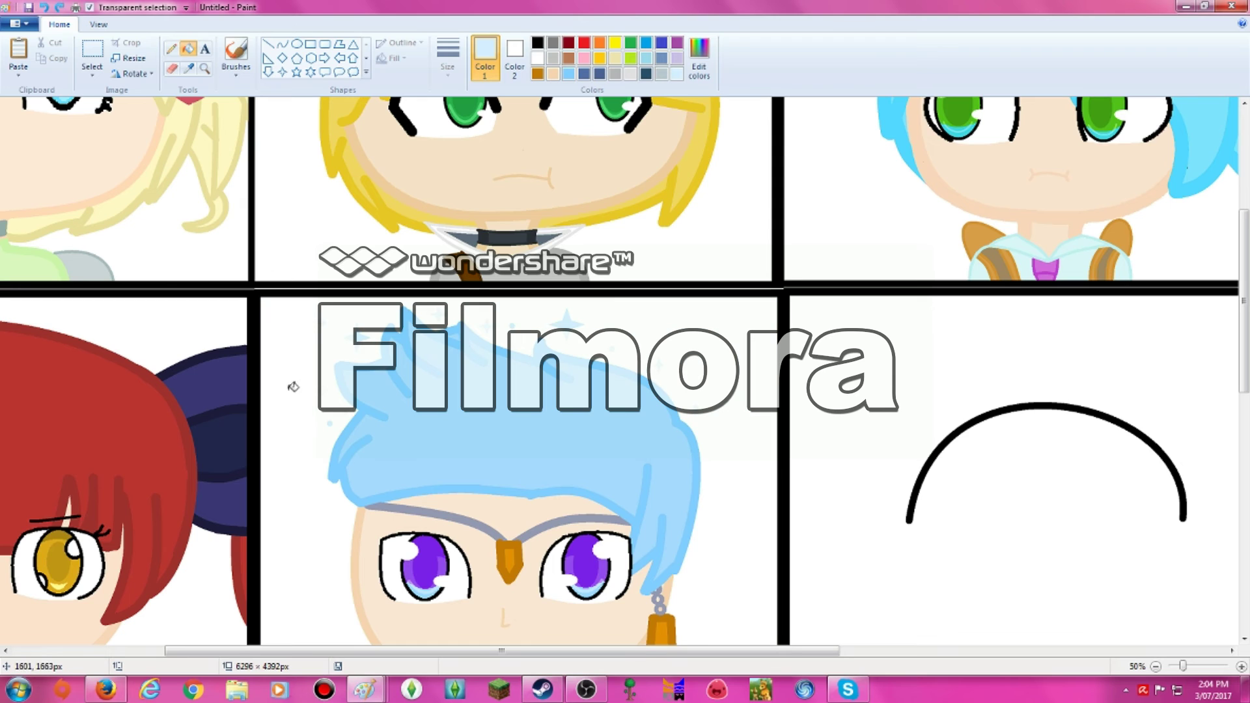
Step: Add a short text note beside the blue-haired character's face
{"action": "left_click", "coordinate": [204, 48]}
{"action": "left_click", "coordinate": [296, 501]}
{"action": "type", "text": "S[ar"}
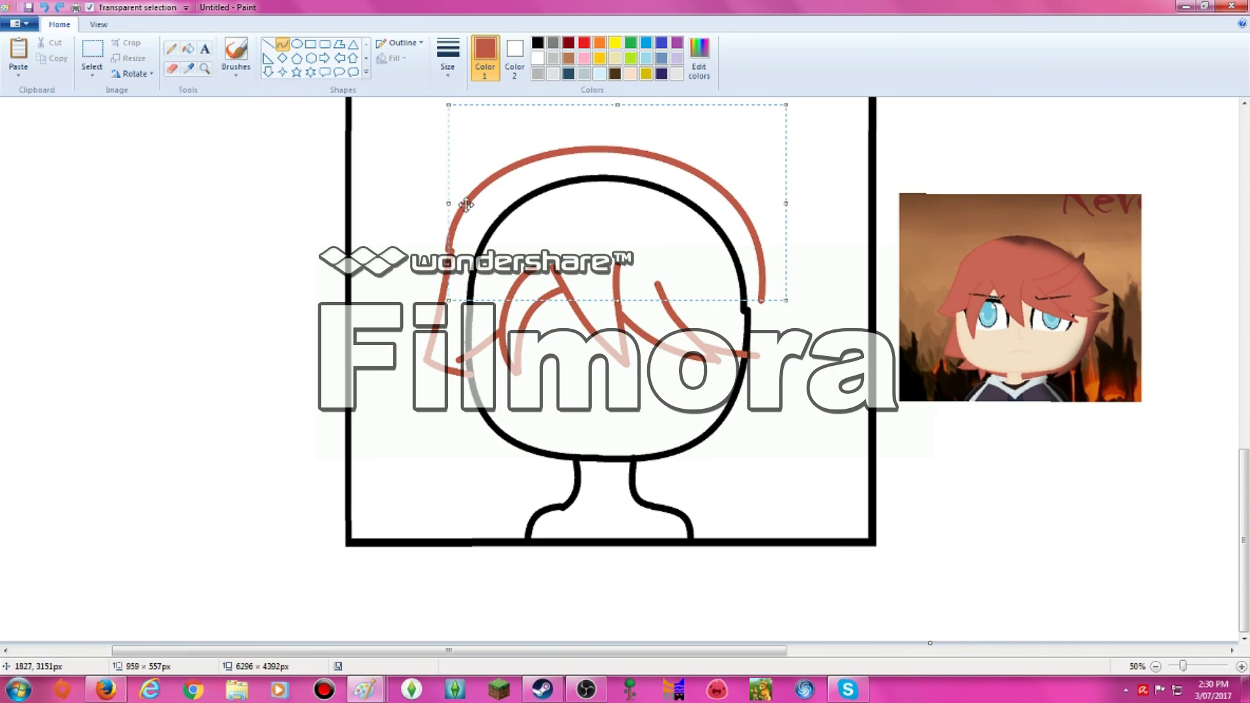
Step: Discard the red arc over the head and draw a new curve from the hair's side edge up to the crown
{"action": "left_click_drag", "start_coordinate": [797, 307], "coordinate": [791, 290]}
{"action": "key", "text": "ctrl+s"}
{"action": "key", "text": "Escape"}
{"action": "key", "text": "Delete"}
{"action": "left_click_drag", "start_coordinate": [449, 261], "coordinate": [617, 155]}
{"action": "left_click_drag", "start_coordinate": [533, 195], "coordinate": [489, 142]}
{"action": "left_click", "coordinate": [589, 164]}
Step: Extend the red hair outline from the crown into a pointed tip, a side strand and a long lock along the cheek
{"action": "left_click_drag", "start_coordinate": [617, 154], "coordinate": [786, 268]}
{"action": "left_click_drag", "start_coordinate": [748, 195], "coordinate": [731, 150]}
{"action": "left_click_drag", "start_coordinate": [724, 269], "coordinate": [781, 316]}
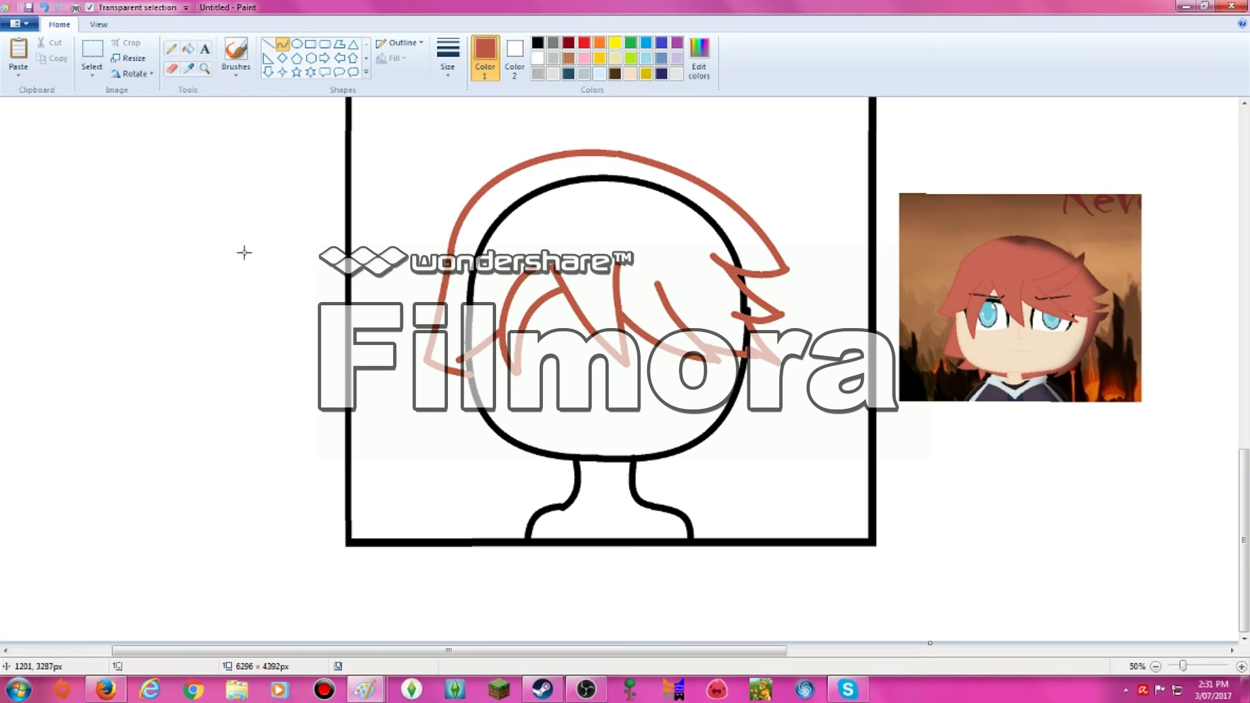
{"action": "mouse_move", "coordinate": [763, 358]}
{"action": "left_mouse_down"}
{"action": "mouse_move", "coordinate": [656, 486]}
{"action": "mouse_move", "coordinate": [739, 452]}
{"action": "mouse_move", "coordinate": [745, 436]}
{"action": "mouse_move", "coordinate": [737, 449]}
{"action": "left_mouse_up"}
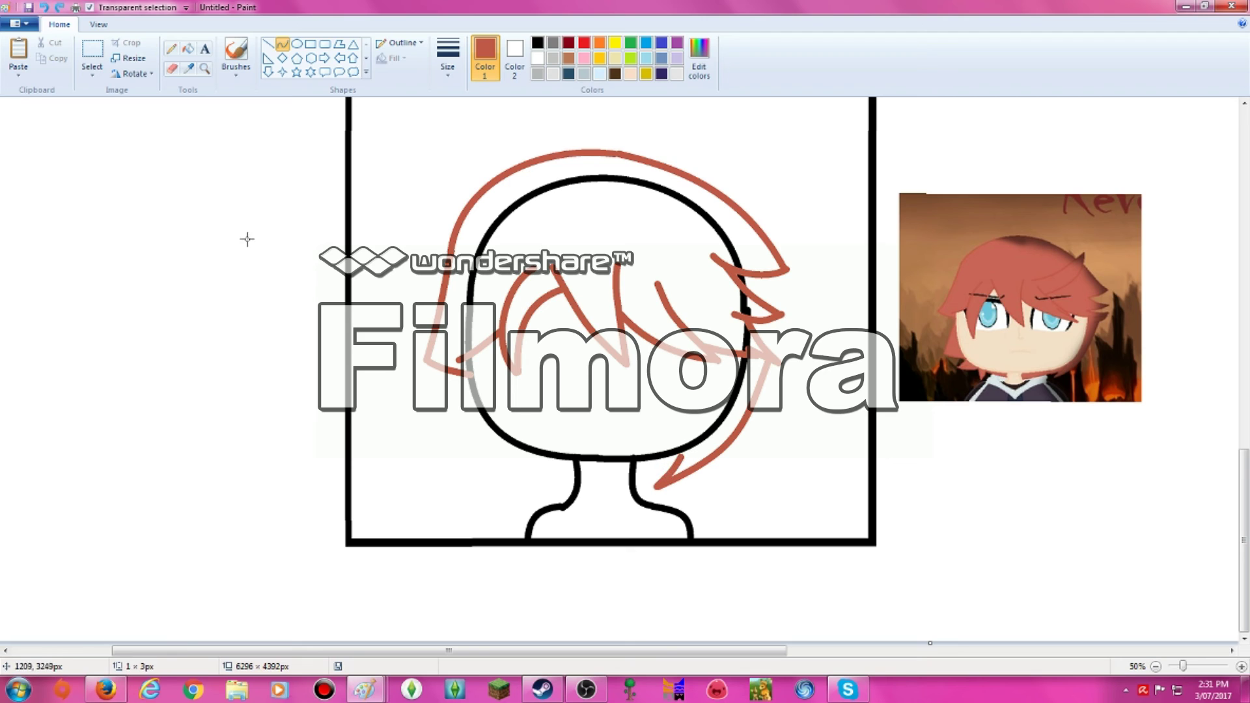
Step: Draw the jagged lower hair strands from the opposite cheek down to the neck in red
{"action": "mouse_move", "coordinate": [437, 371]}
{"action": "left_mouse_down"}
{"action": "mouse_move", "coordinate": [457, 439]}
{"action": "mouse_move", "coordinate": [479, 453]}
{"action": "mouse_move", "coordinate": [538, 454]}
{"action": "mouse_move", "coordinate": [528, 483]}
{"action": "left_mouse_up"}
{"action": "key", "text": "ctrl+z"}
{"action": "left_click_drag", "start_coordinate": [560, 459], "coordinate": [515, 514]}
{"action": "left_click", "coordinate": [570, 492]}
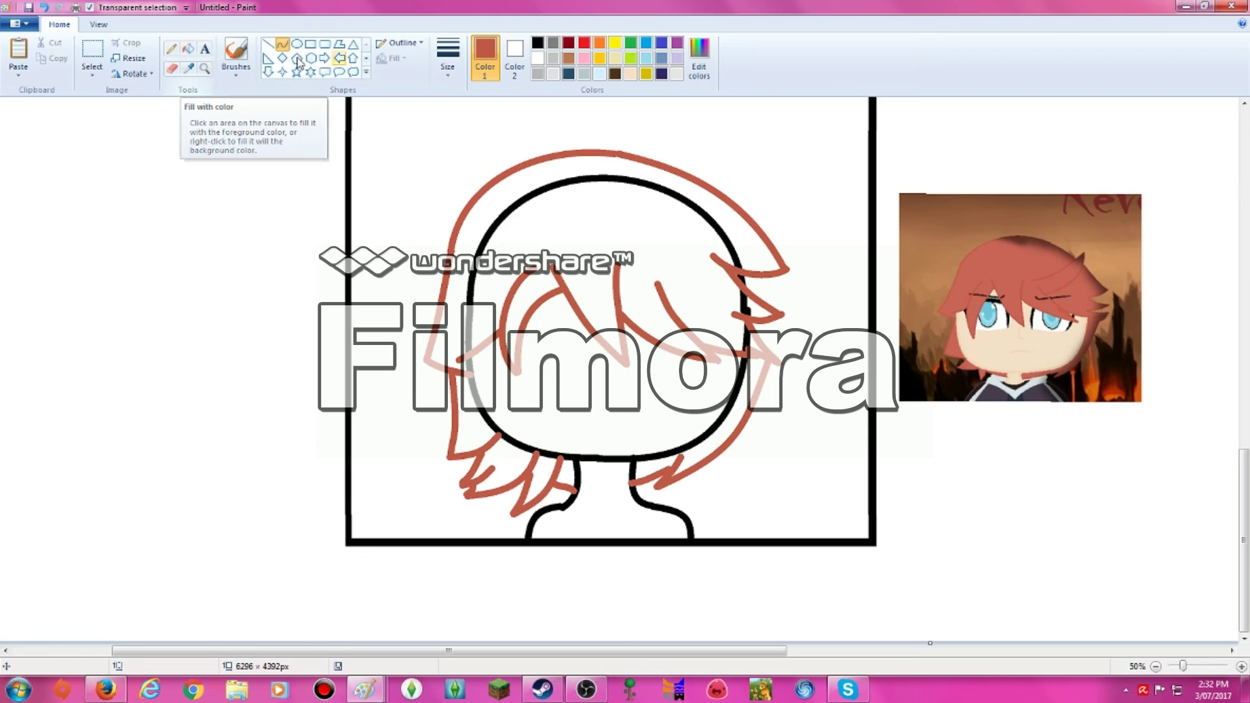
Step: Close the gap between the side hair strands with a short curve and erase the head outline inside the hair with white fill
{"action": "left_click_drag", "start_coordinate": [744, 267], "coordinate": [755, 278]}
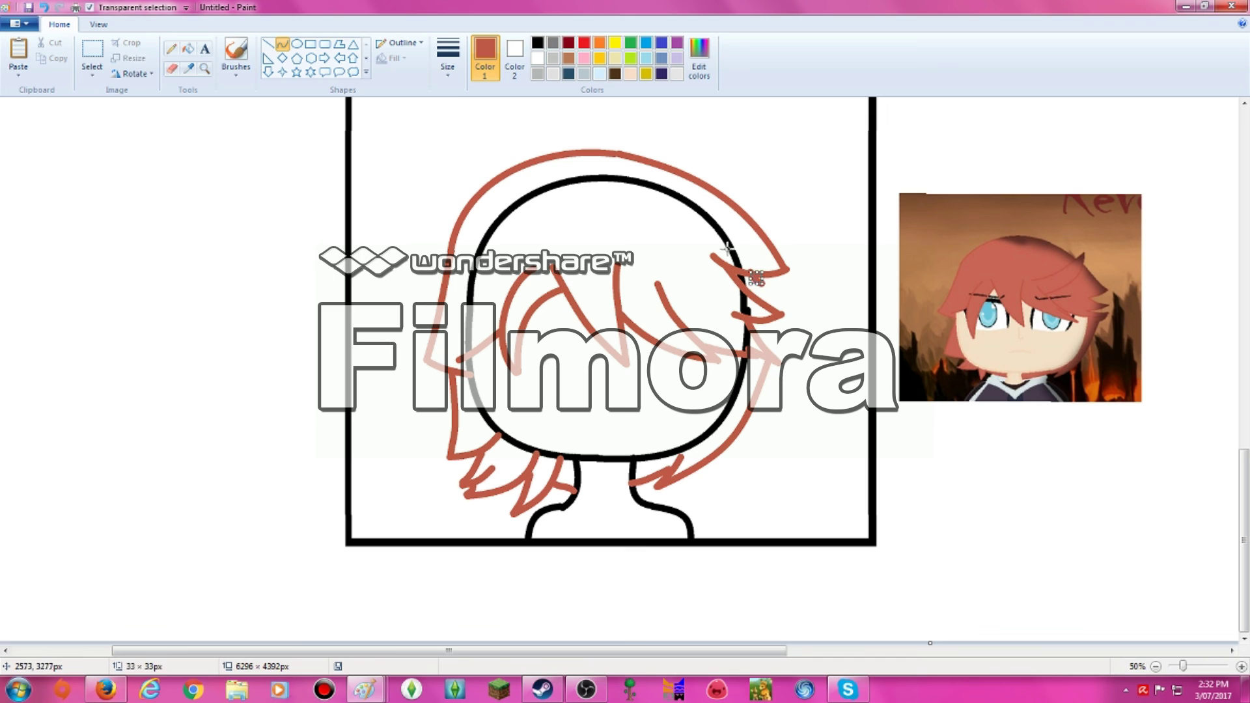
{"action": "left_click", "coordinate": [188, 49]}
{"action": "right_click", "coordinate": [747, 274]}
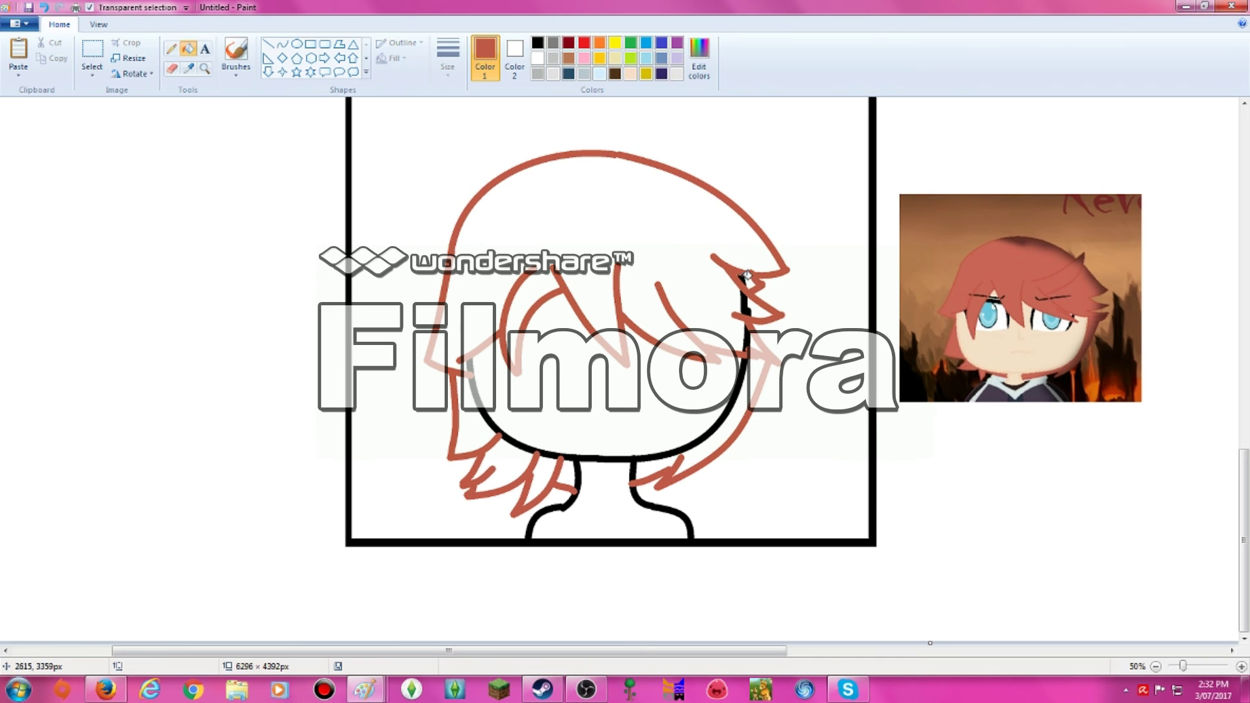
Step: Redraw both neck lines with black curves, about 33 × 129 px and 47 × 121 px, over the crossing hair lines
{"action": "left_click", "coordinate": [691, 437]}
{"action": "left_click", "coordinate": [282, 44]}
{"action": "left_click_drag", "start_coordinate": [589, 372], "coordinate": [496, 460]}
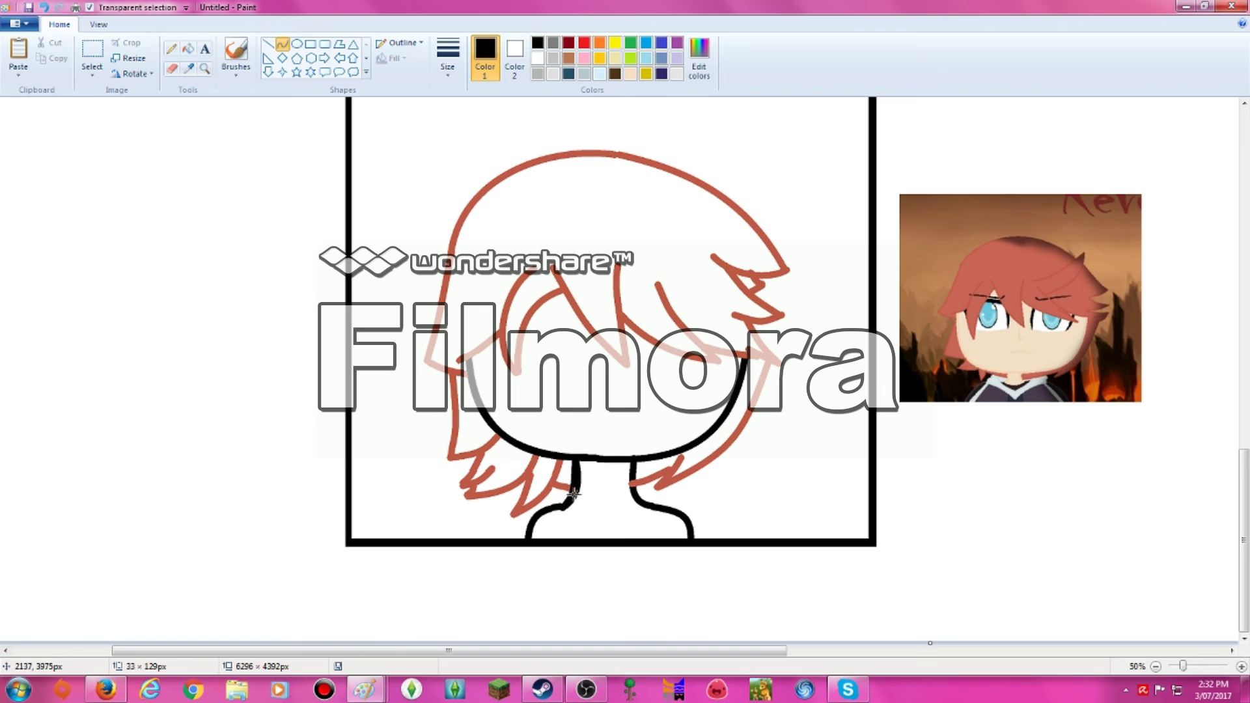
{"action": "left_click_drag", "start_coordinate": [632, 462], "coordinate": [641, 501]}
Step: Try to clear the leftover hair line beside the neck with a white fill
{"action": "left_click", "coordinate": [188, 48]}
{"action": "right_click", "coordinate": [571, 481]}
{"action": "key", "text": "ctrl+z"}
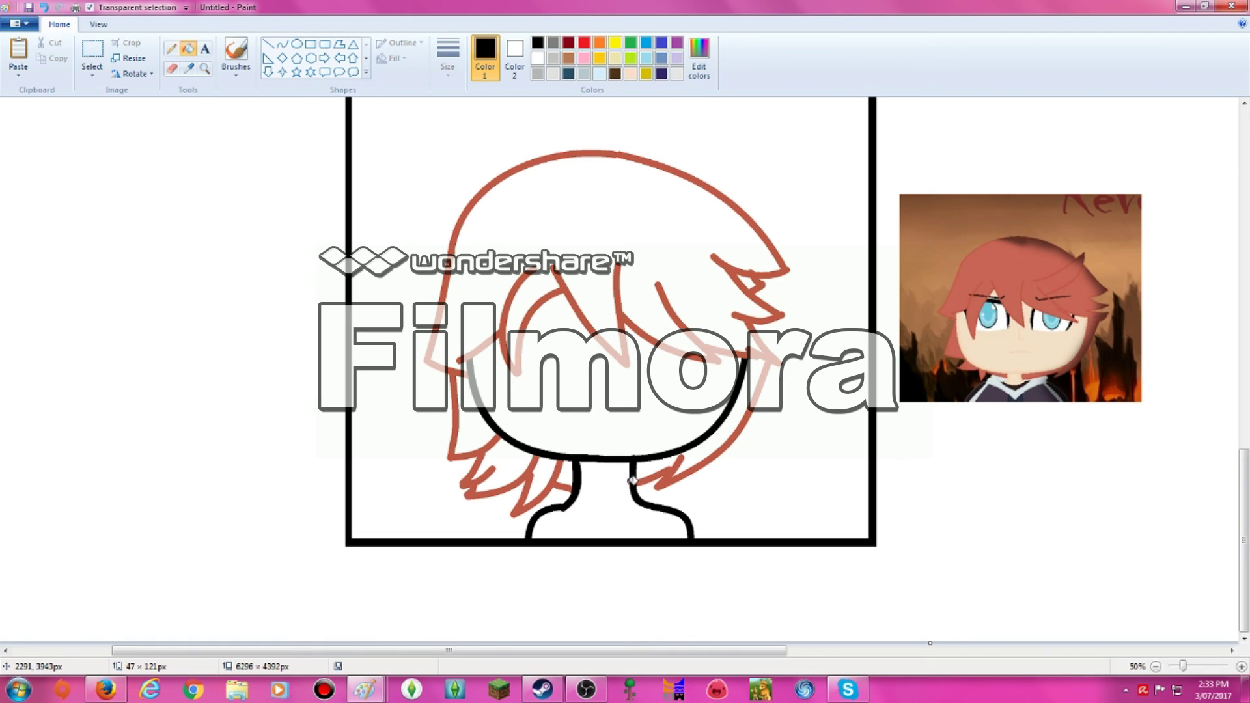
Step: Fill the whole hair, including the lower strands and the cheek lock, with light red
{"action": "left_click", "coordinate": [491, 202]}
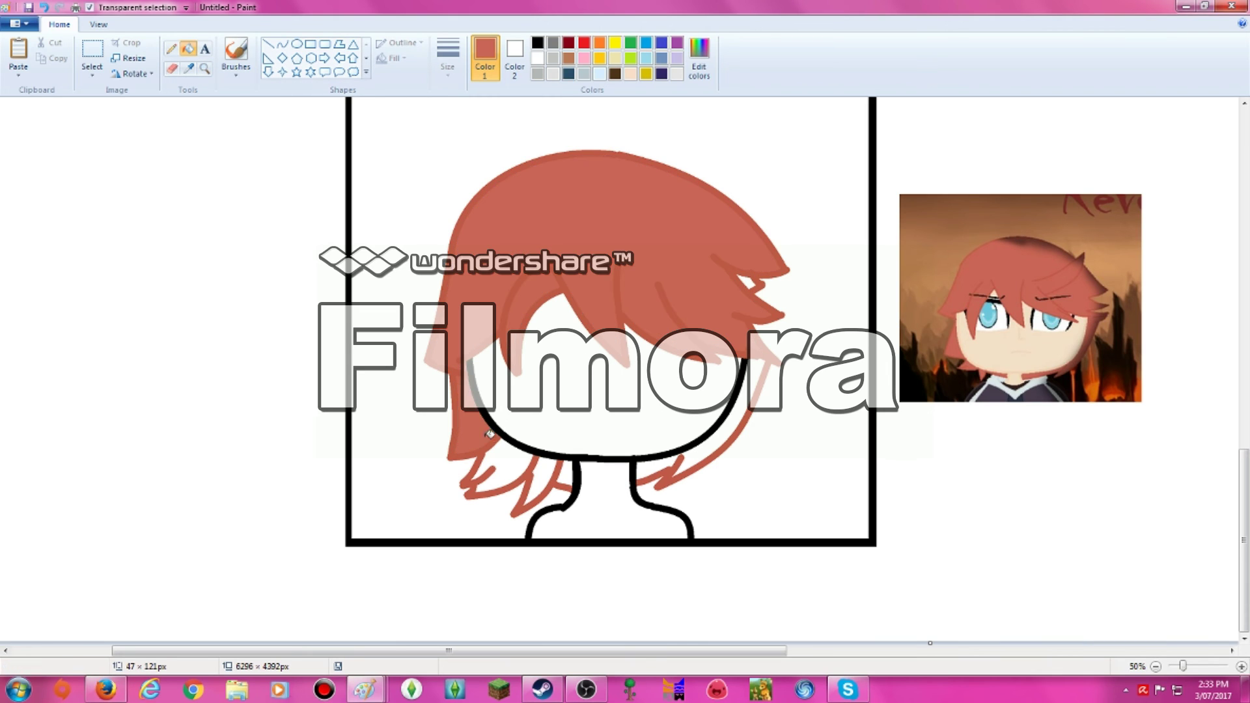
{"action": "left_click", "coordinate": [501, 465]}
{"action": "left_click", "coordinate": [670, 444]}
{"action": "key", "text": "ctrl+z"}
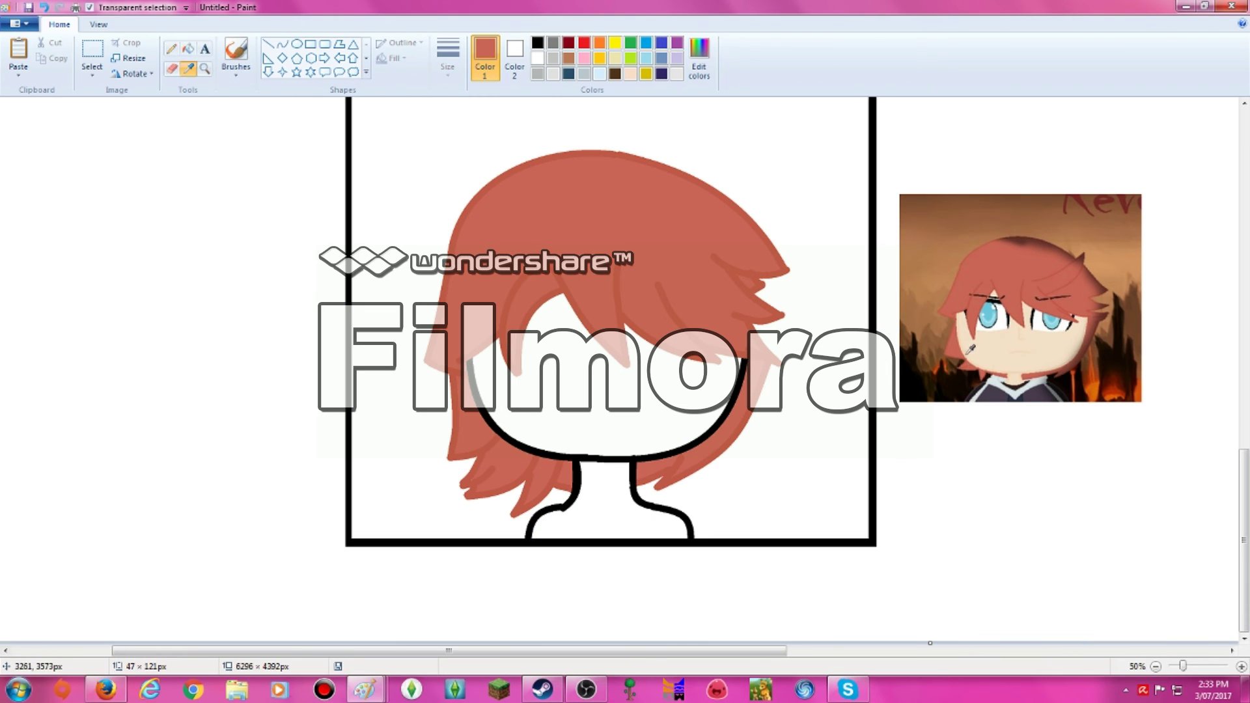
Step: Fill the face and neck with the skin tone sampled from the reference picture's face
{"action": "left_click", "coordinate": [970, 349]}
{"action": "left_click", "coordinate": [599, 417]}
{"action": "scroll", "coordinate": [625, 364], "scroll_direction": "up", "scroll_amount": 1}
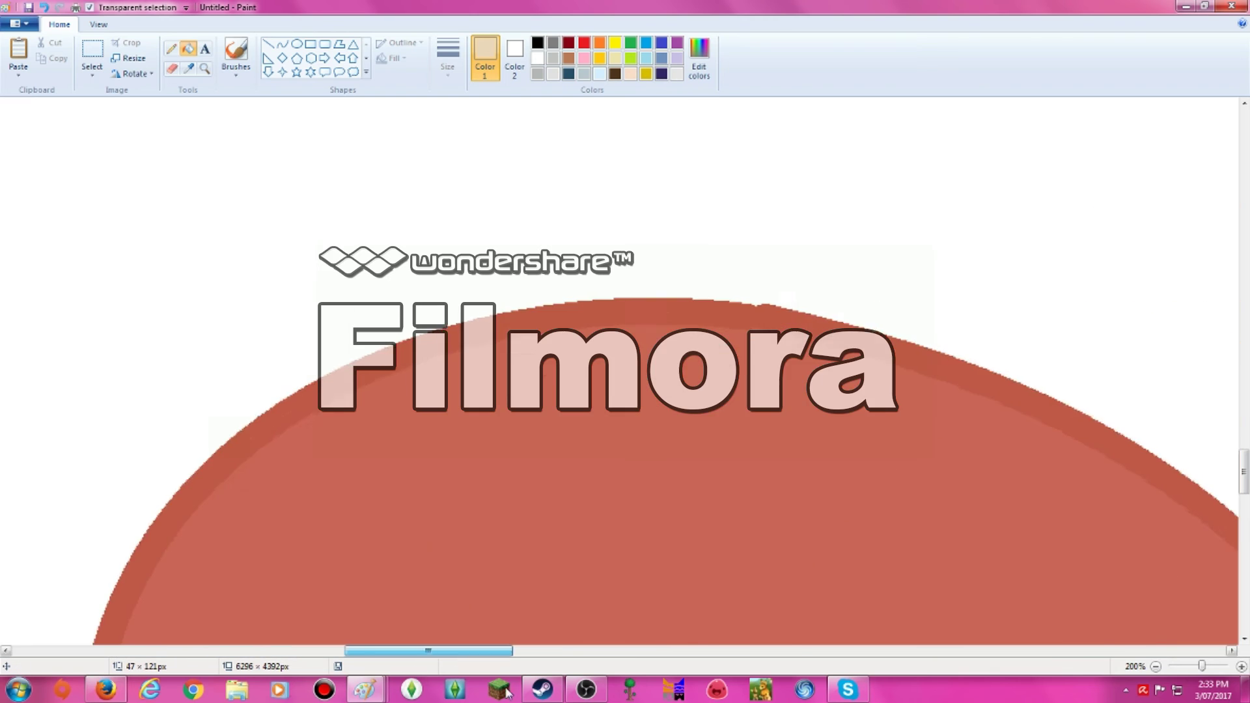
Step: Examine the neck and shoulder outlines up close with the Pencil ready for touch-ups
{"action": "scroll", "coordinate": [625, 365], "scroll_direction": "down", "scroll_amount": 3}
{"action": "left_click", "coordinate": [172, 48]}
{"action": "left_click", "coordinate": [447, 58]}
{"action": "left_click", "coordinate": [462, 95]}
{"action": "scroll", "coordinate": [409, 547], "scroll_direction": "up", "scroll_amount": 1}
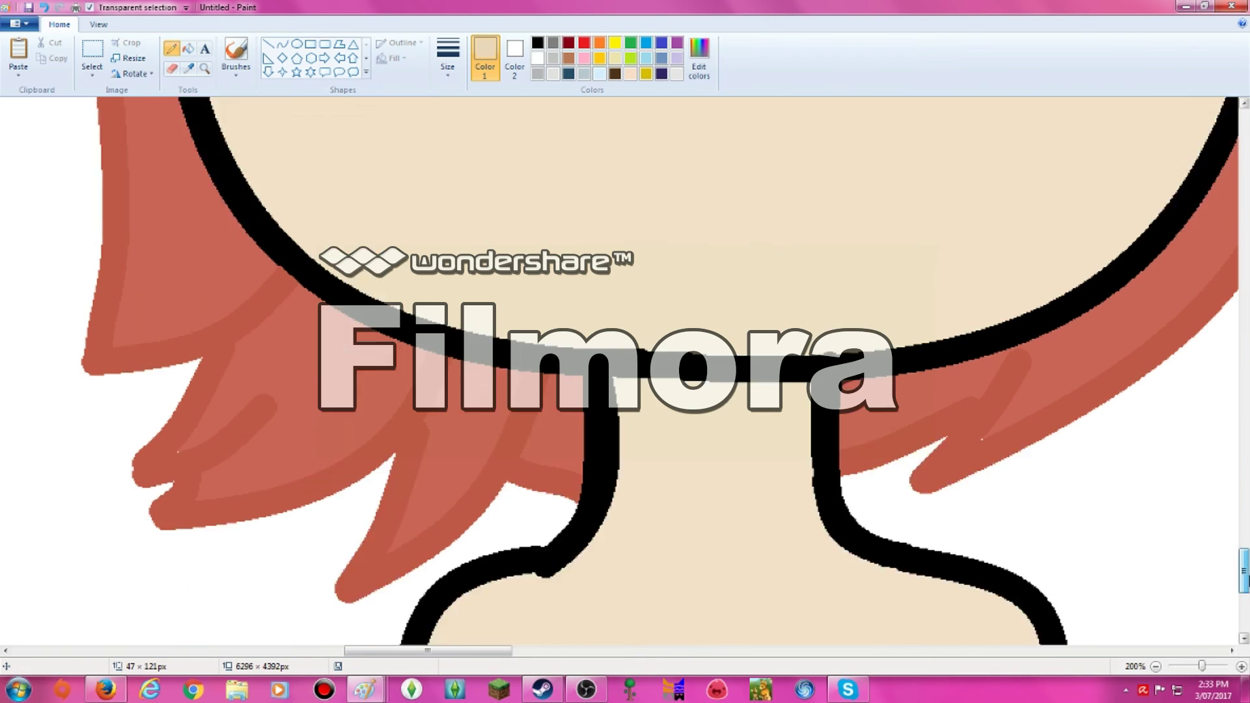
{"action": "scroll", "coordinate": [408, 547], "scroll_direction": "down", "scroll_amount": 3}
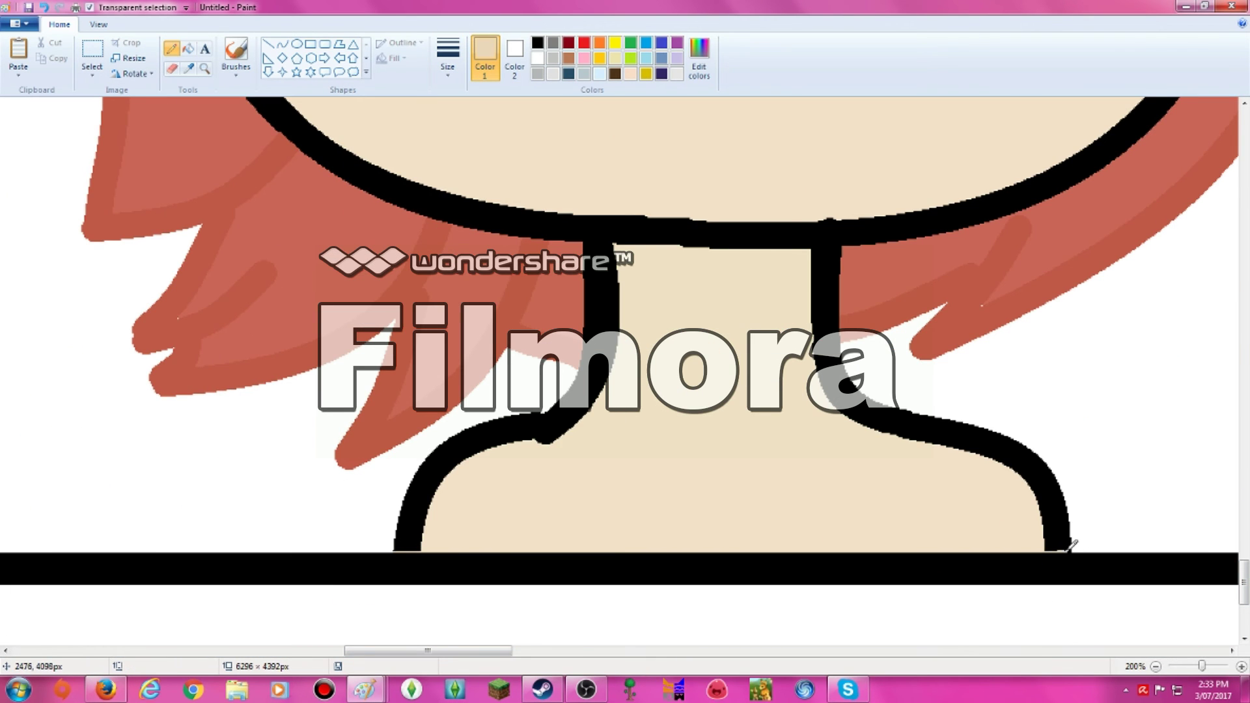
{"action": "left_click", "coordinate": [188, 48]}
{"action": "scroll", "coordinate": [624, 365], "scroll_direction": "down", "scroll_amount": 2}
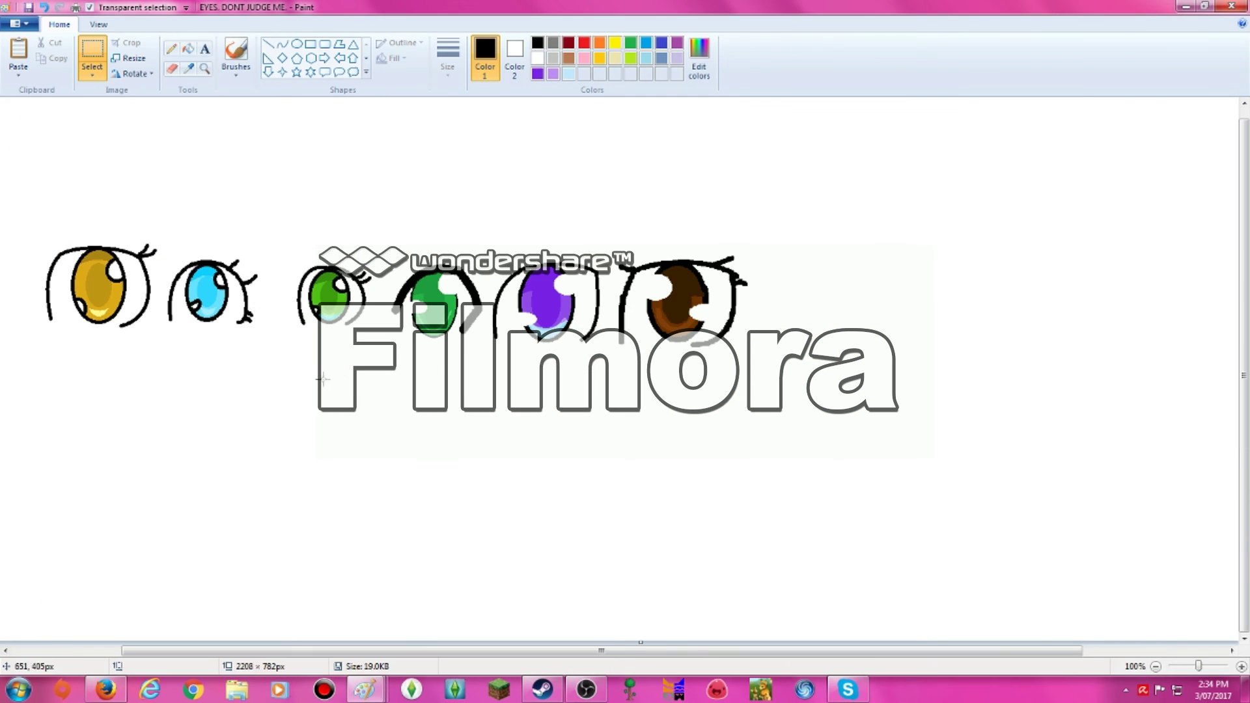
Step: Draw a curved black outline for a new eye beside the brown eye in the eyes drawing
{"action": "left_click", "coordinate": [282, 45]}
{"action": "left_click_drag", "start_coordinate": [788, 269], "coordinate": [892, 269]}
{"action": "key", "text": "ctrl+z"}
{"action": "mouse_move", "coordinate": [784, 264]}
{"action": "left_mouse_down"}
{"action": "mouse_move", "coordinate": [769, 289]}
{"action": "mouse_move", "coordinate": [892, 265]}
{"action": "mouse_move", "coordinate": [873, 352]}
{"action": "mouse_move", "coordinate": [887, 306]}
{"action": "left_mouse_up"}
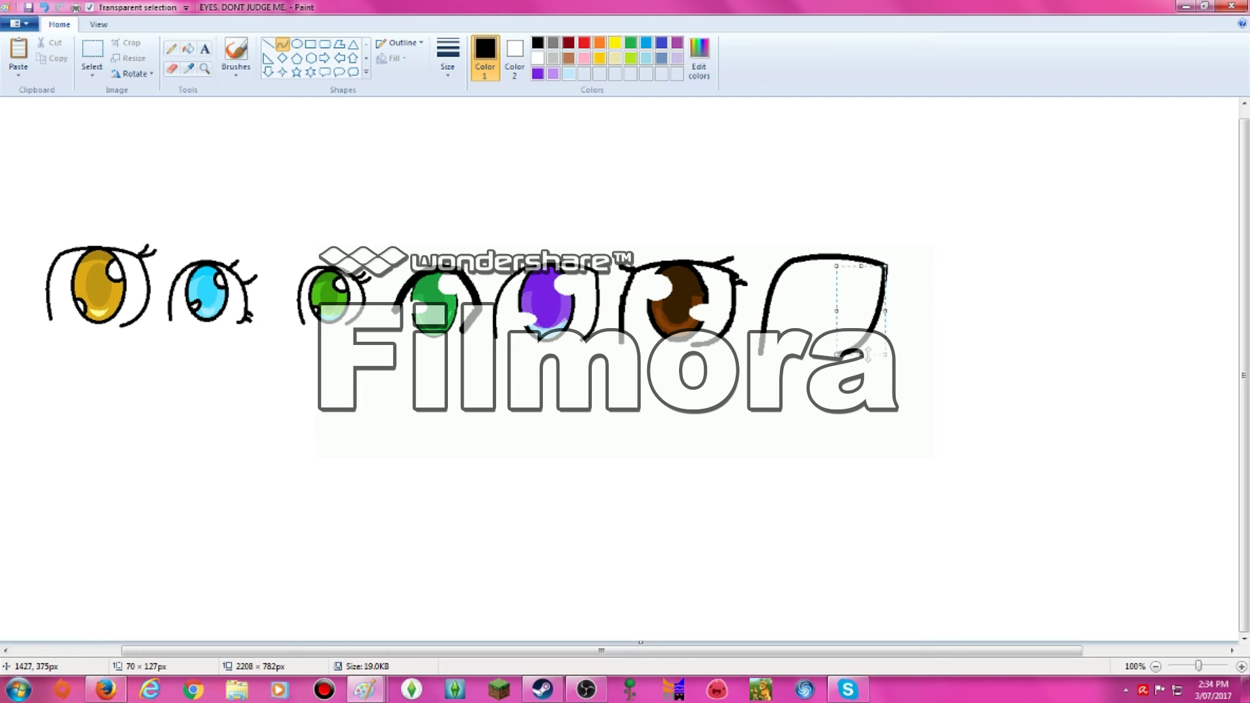
Step: Select the new eye outline and move it slightly closer to the brown eye
{"action": "left_click", "coordinate": [92, 71]}
{"action": "left_click", "coordinate": [117, 107]}
{"action": "left_click_drag", "start_coordinate": [747, 246], "coordinate": [757, 352]}
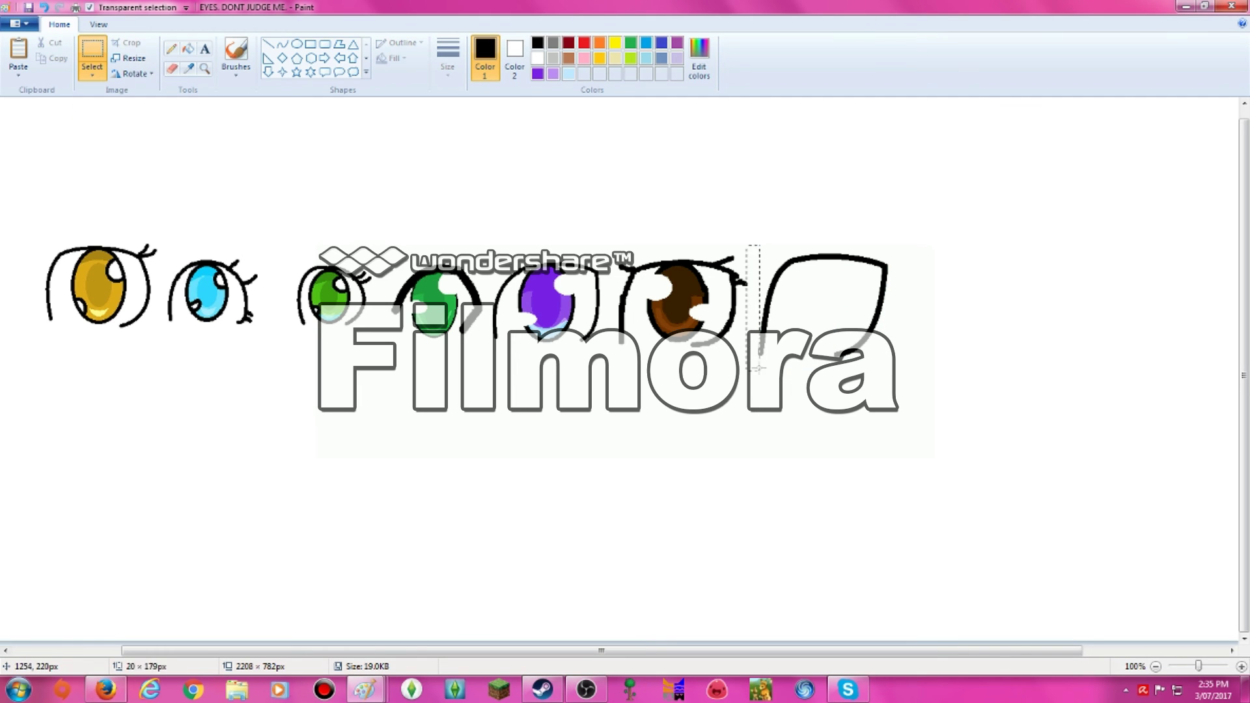
{"action": "left_click_drag", "start_coordinate": [877, 359], "coordinate": [885, 359]}
{"action": "right_click", "coordinate": [830, 291]}
{"action": "left_click", "coordinate": [866, 315]}
Step: Copy the blue eye from the red-haired reference picture and paste it enlarged beside the new eye outline
{"action": "key", "text": "alt+Tab"}
{"action": "key", "text": "alt+Tab"}
{"action": "key", "text": "alt+Tab"}
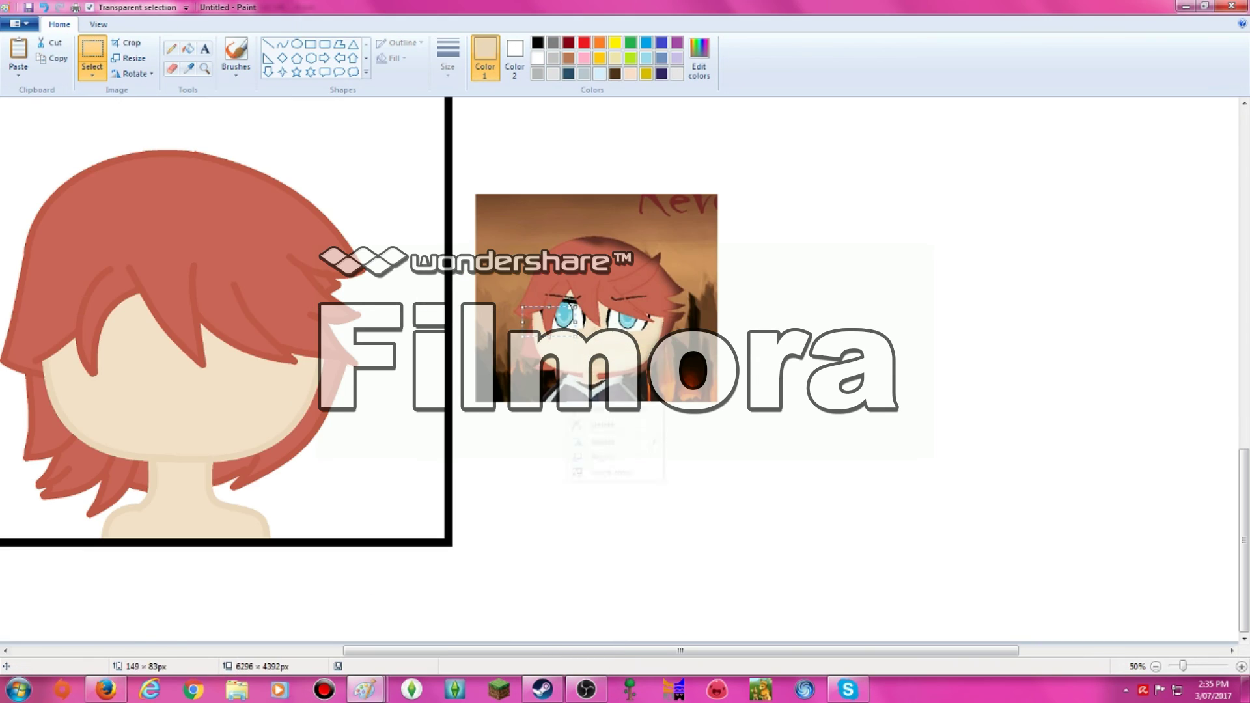
{"action": "key", "text": "alt+Tab"}
{"action": "key", "text": "ctrl+v"}
{"action": "left_click_drag", "start_coordinate": [108, 158], "coordinate": [170, 220]}
{"action": "left_click_drag", "start_coordinate": [84, 160], "coordinate": [995, 305]}
Step: Draw a black oval iris inside the new eye outline and fill it with light blue sampled from the reference eye
{"action": "left_click", "coordinate": [296, 44]}
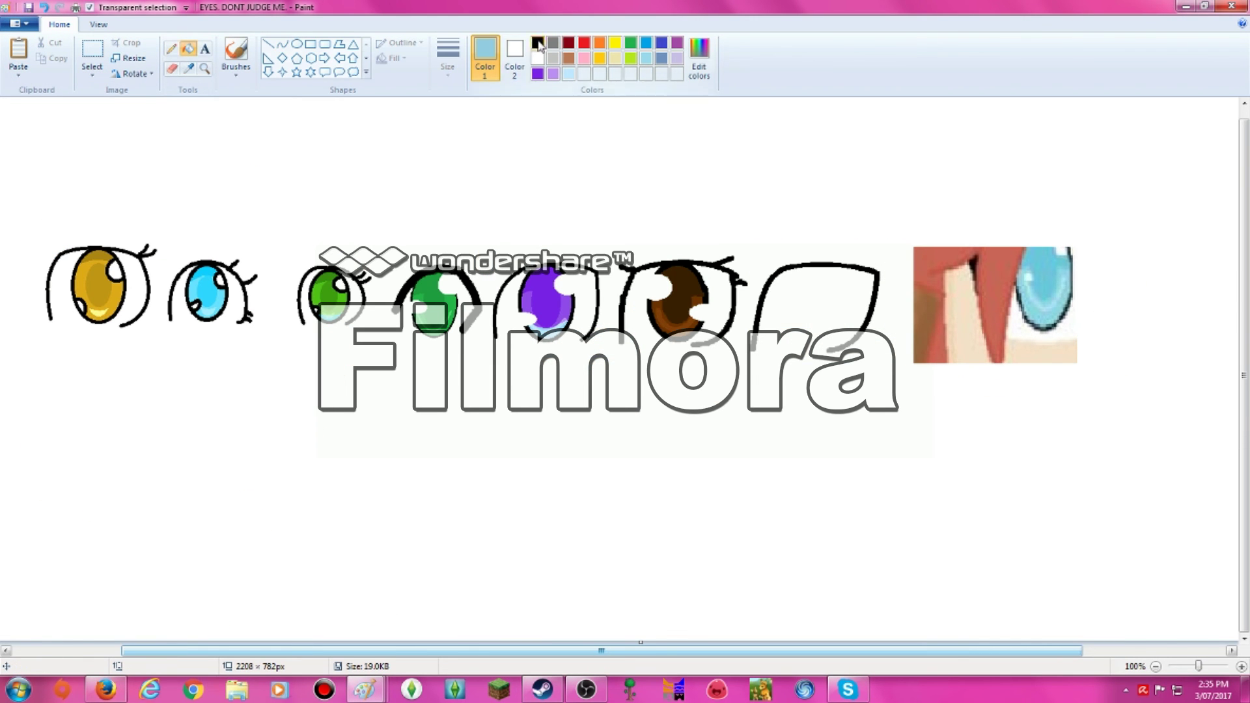
{"action": "left_click_drag", "start_coordinate": [748, 389], "coordinate": [807, 495]}
{"action": "left_click_drag", "start_coordinate": [779, 442], "coordinate": [819, 305]}
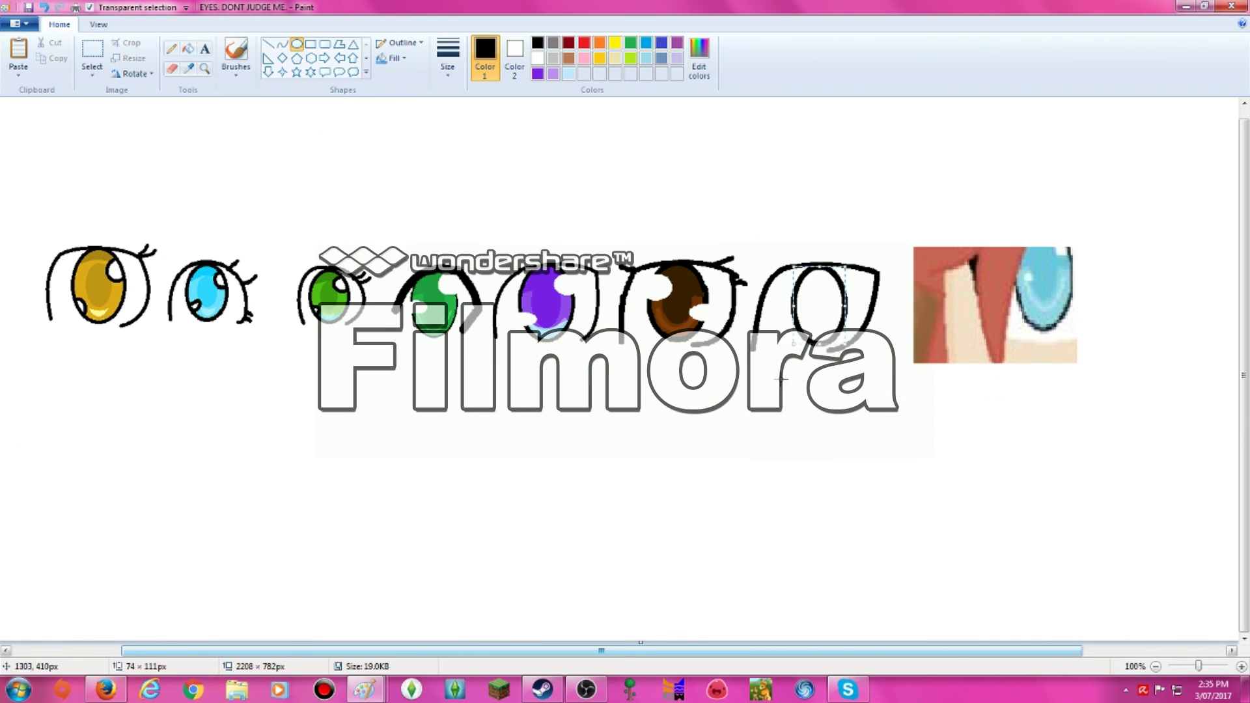
{"action": "left_click", "coordinate": [188, 74]}
{"action": "left_click", "coordinate": [1041, 286]}
{"action": "left_click", "coordinate": [818, 303]}
{"action": "left_click", "coordinate": [171, 69]}
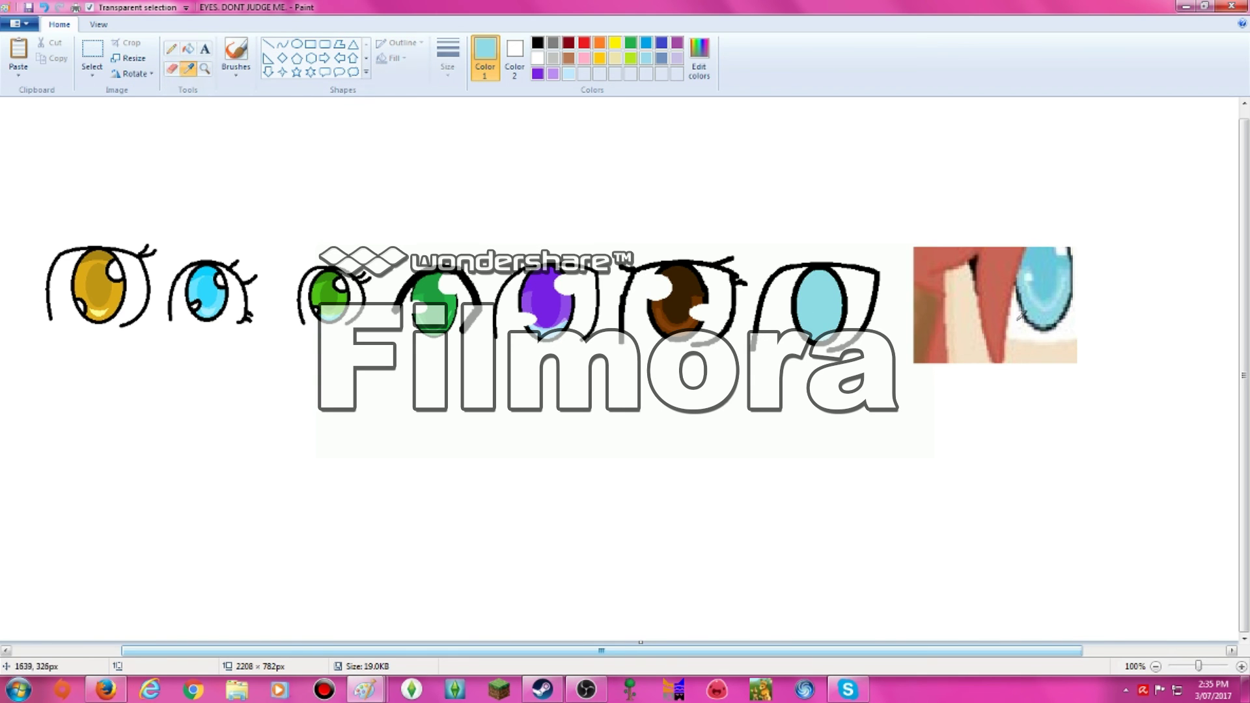
Step: Shade the iris with a darker blue center and a pale curved highlight along its lower part, and touch up its black outline
{"action": "left_click", "coordinate": [296, 44]}
{"action": "left_click_drag", "start_coordinate": [803, 279], "coordinate": [830, 332]}
{"action": "scroll", "coordinate": [842, 529], "scroll_direction": "up", "scroll_amount": 2, "text": "ctrl"}
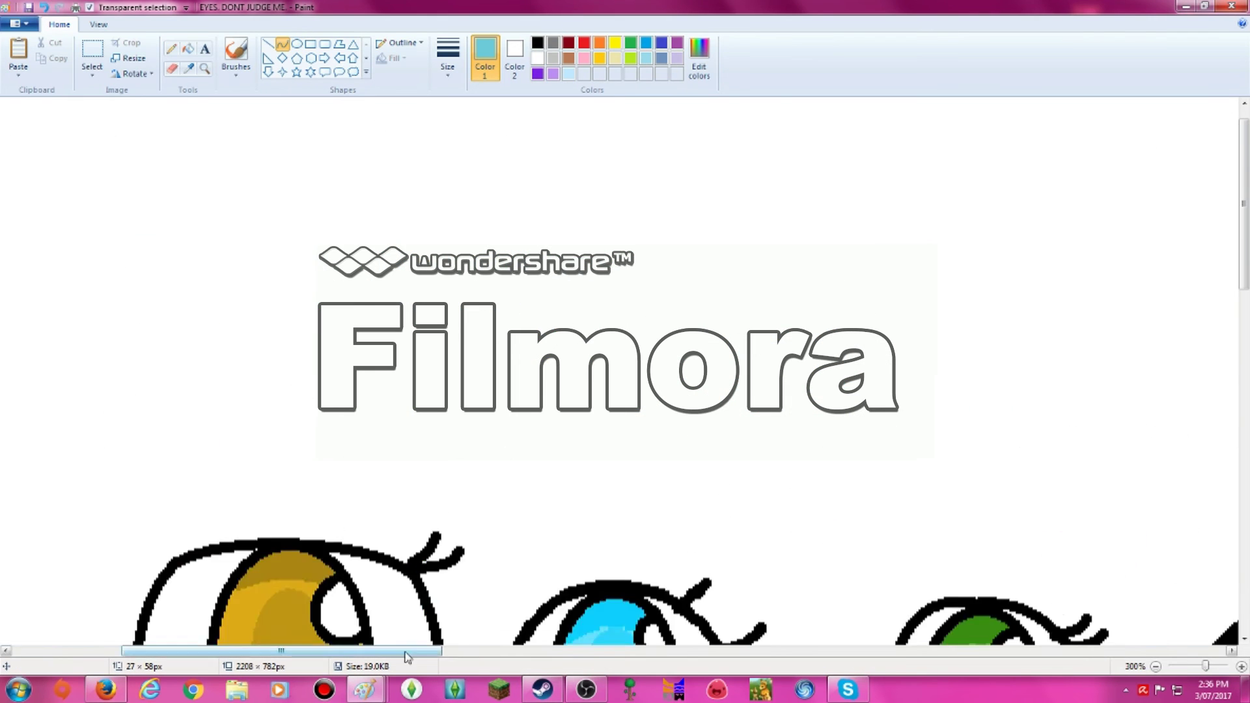
{"action": "scroll", "coordinate": [842, 529], "scroll_direction": "down", "scroll_amount": 3}
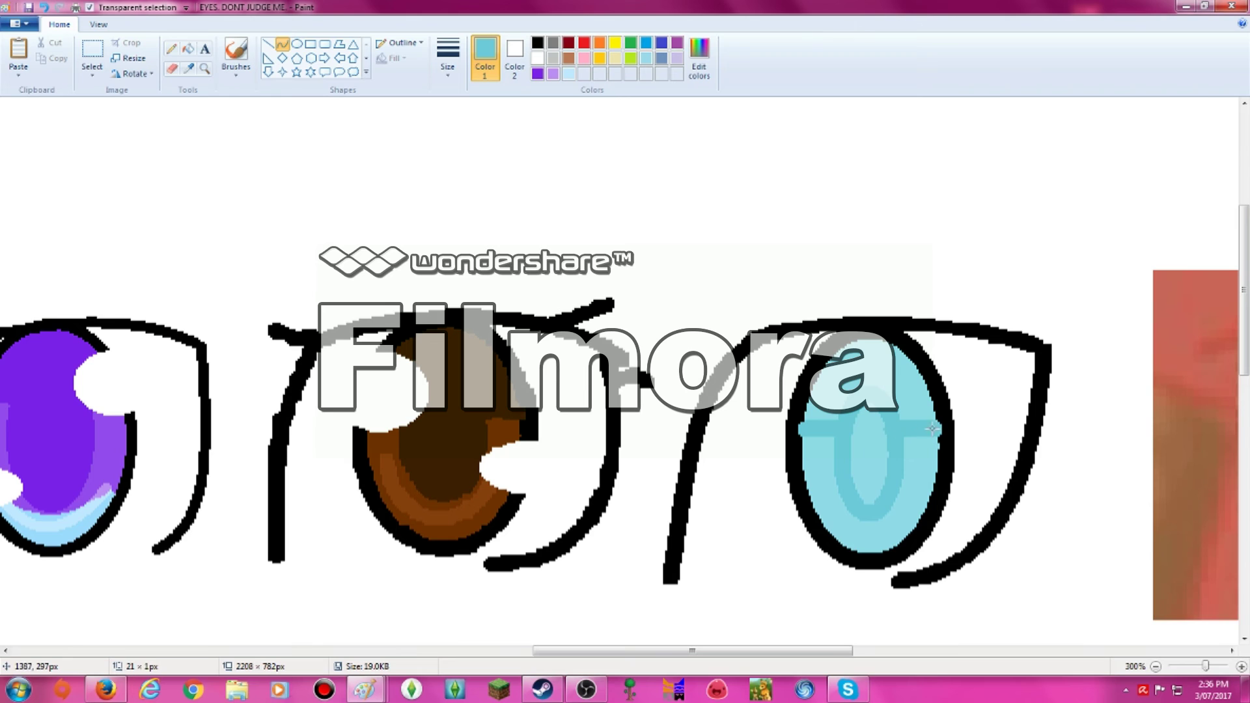
{"action": "scroll", "coordinate": [932, 428], "scroll_direction": "right", "scroll_amount": 10}
{"action": "left_click_drag", "start_coordinate": [162, 470], "coordinate": [218, 553]}
{"action": "left_click", "coordinate": [537, 42]}
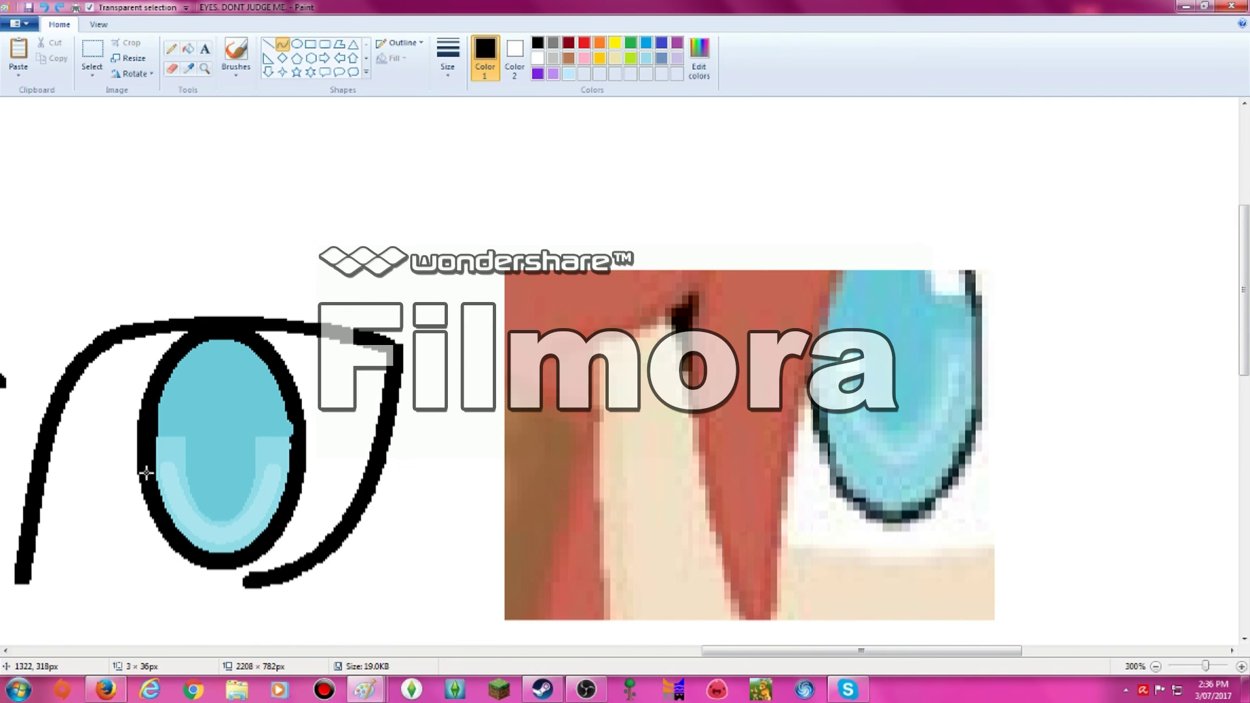
Step: Delete the pasted reference eye from the eyes drawing
{"action": "left_click", "coordinate": [91, 48]}
{"action": "left_click_drag", "start_coordinate": [475, 237], "coordinate": [993, 624]}
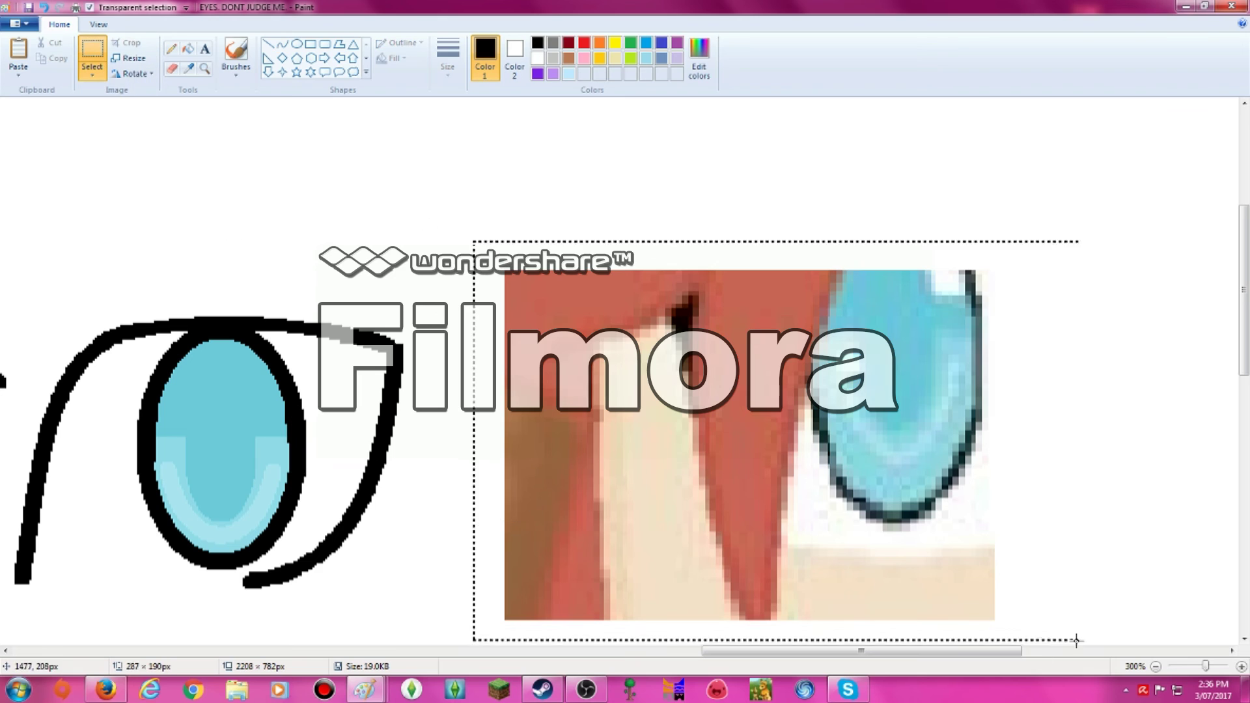
{"action": "right_click", "coordinate": [917, 414]}
{"action": "left_click", "coordinate": [963, 518]}
Step: Add two white oval highlights overlapping opposite edges of the blue iris
{"action": "left_click", "coordinate": [537, 58]}
{"action": "left_click", "coordinate": [296, 43]}
{"action": "left_click_drag", "start_coordinate": [120, 345], "coordinate": [189, 404]}
{"action": "left_click_drag", "start_coordinate": [335, 436], "coordinate": [256, 493]}
{"action": "left_click", "coordinate": [188, 48]}
{"action": "left_click", "coordinate": [163, 376]}
{"action": "left_click", "coordinate": [1156, 666]}
{"action": "left_click", "coordinate": [1156, 665]}
{"action": "left_click", "coordinate": [92, 49]}
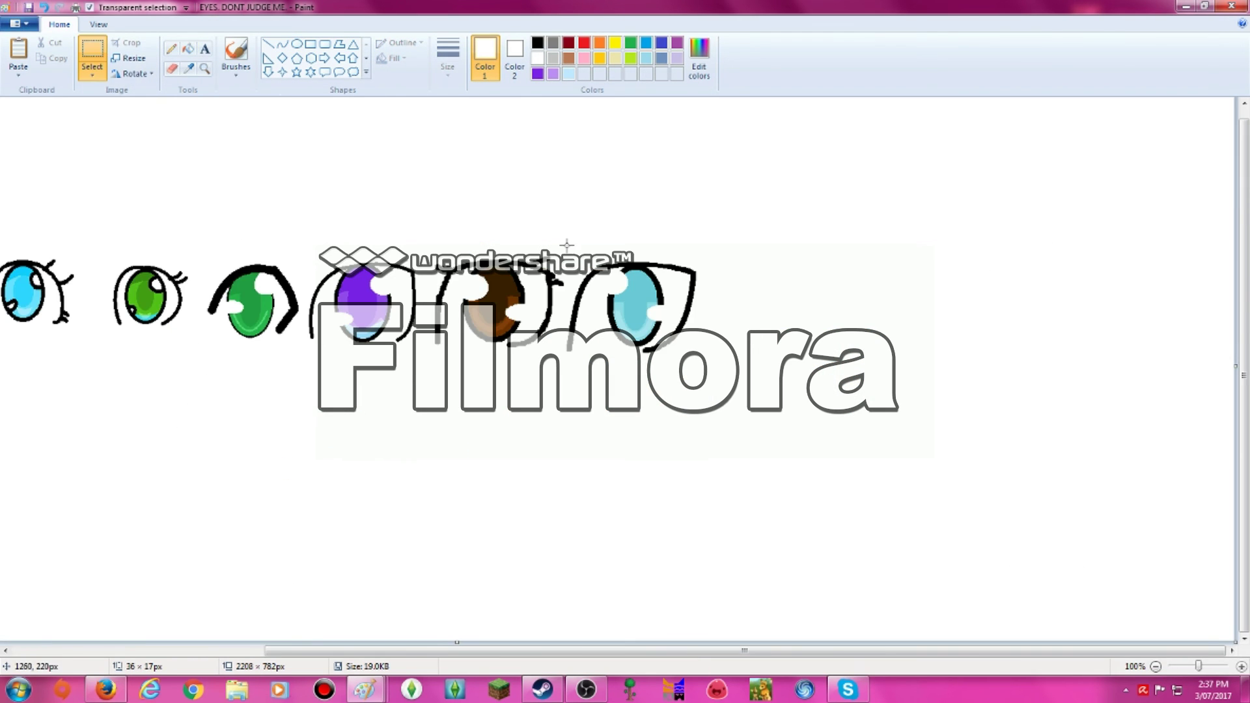
{"action": "left_click_drag", "start_coordinate": [701, 366], "coordinate": [755, 436]}
{"action": "key", "text": "Delete"}
{"action": "key", "text": "ctrl+z"}
{"action": "key", "text": "ctrl+z"}
Step: Select the finished blue eye in the eyes drawing for copying
{"action": "left_click_drag", "start_coordinate": [569, 246], "coordinate": [568, 251]}
{"action": "left_click", "coordinate": [563, 352]}
{"action": "left_click_drag", "start_coordinate": [733, 242], "coordinate": [549, 326]}
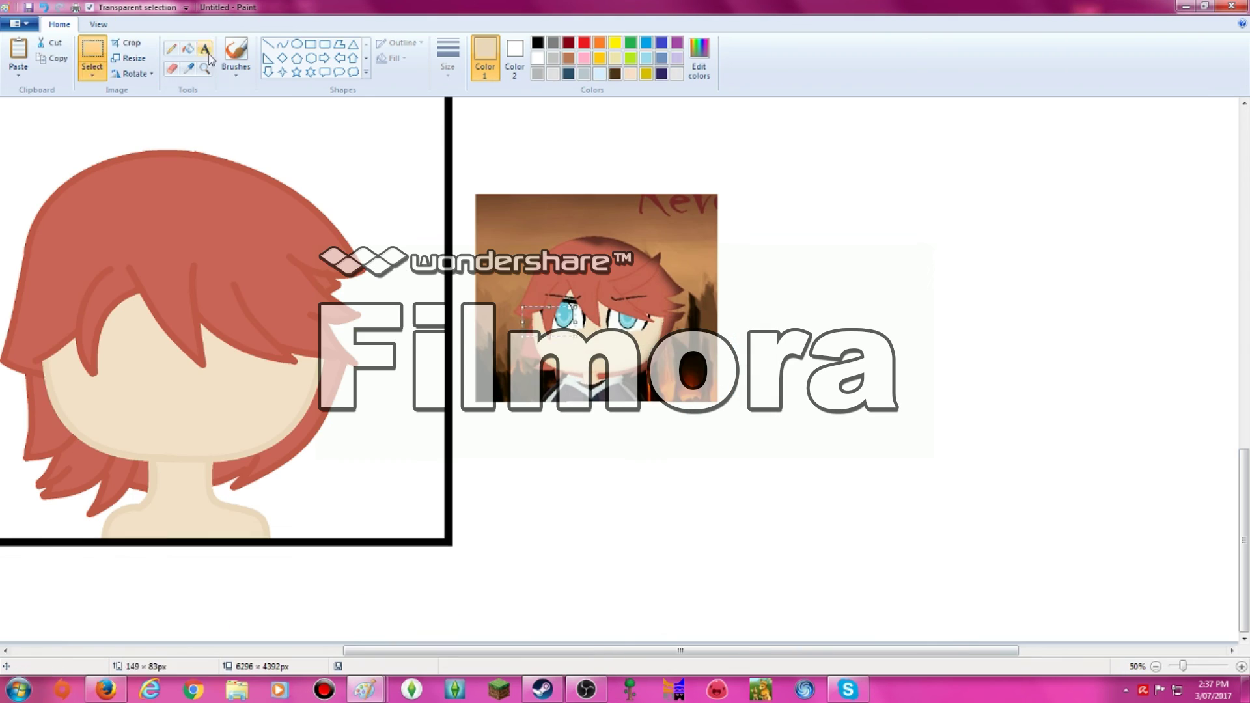
{"action": "left_click", "coordinate": [205, 51]}
{"action": "left_click_drag", "start_coordinate": [494, 459], "coordinate": [1235, 587]}
{"action": "type", "text": "LAST PART HOMM"}
{"action": "key", "text": "BackSpace"}
{"action": "key", "text": "BackSpace"}
{"action": "key", "text": "BackSpace"}
{"action": "key", "text": "BackSpace"}
{"action": "key", "text": "BackSpace"}
{"action": "key", "text": "BackSpace"}
{"action": "key", "text": "BackSpace"}
{"action": "key", "text": "BackSpace"}
{"action": "key", "text": "BackSpace"}
{"action": "key", "text": "BackSpace"}
{"action": "key", "text": "BackSpace"}
{"action": "key", "text": "BackSpace"}
{"action": "key", "text": "BackSpace"}
{"action": "key", "text": "BackSpace"}
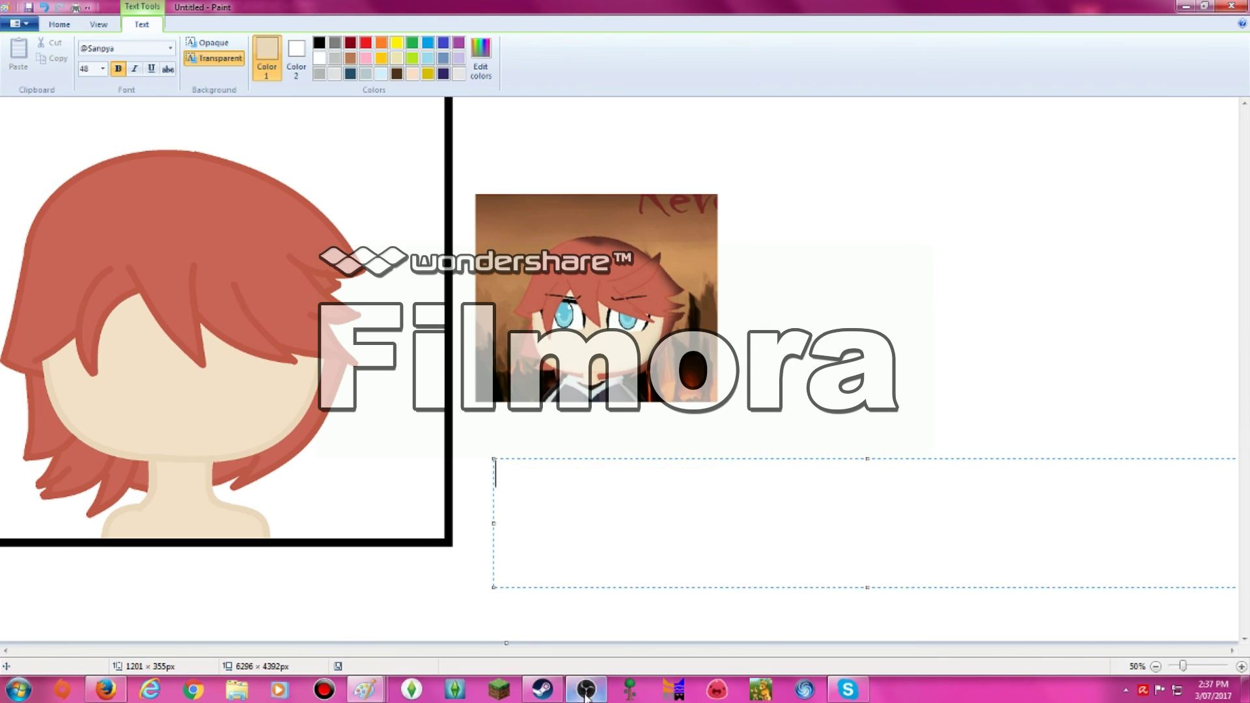
Step: Paste the blue eye twice onto the portrait's face, with the left copy mirrored to form a pair
{"action": "key", "text": "ctrl+v"}
{"action": "left_click_drag", "start_coordinate": [39, 134], "coordinate": [251, 355]}
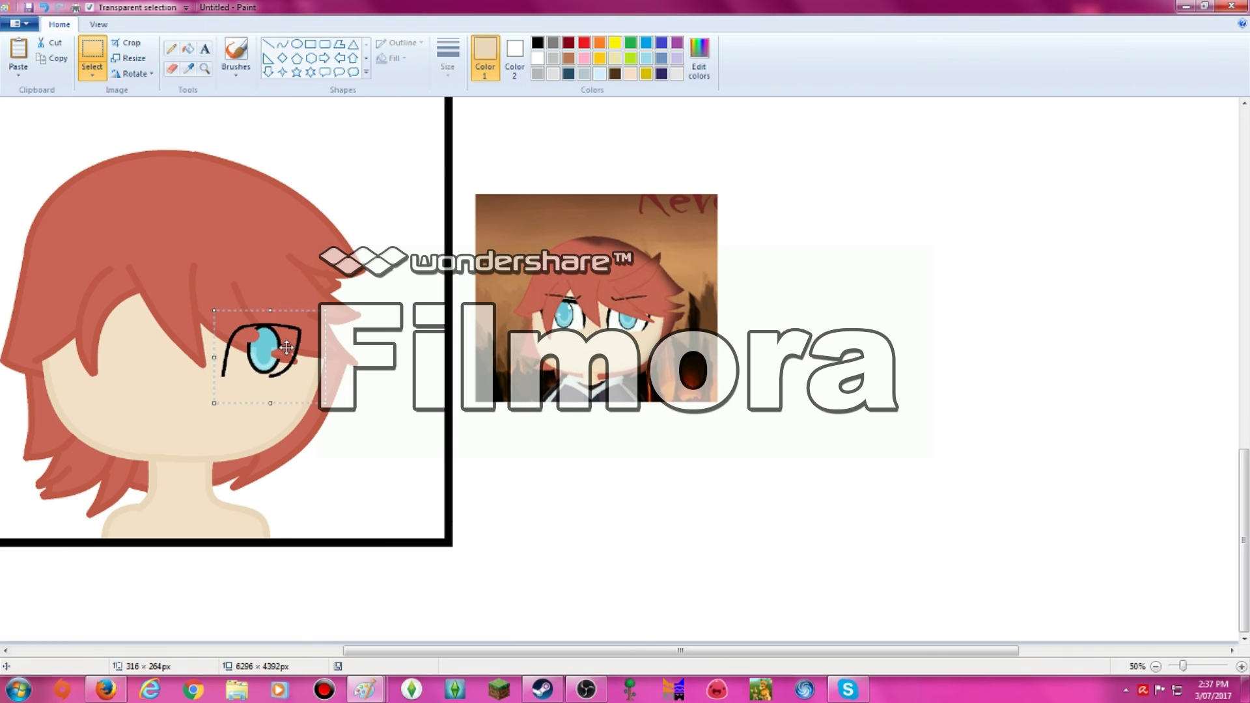
{"action": "key", "text": "ctrl+v"}
{"action": "left_click_drag", "start_coordinate": [39, 134], "coordinate": [81, 348]}
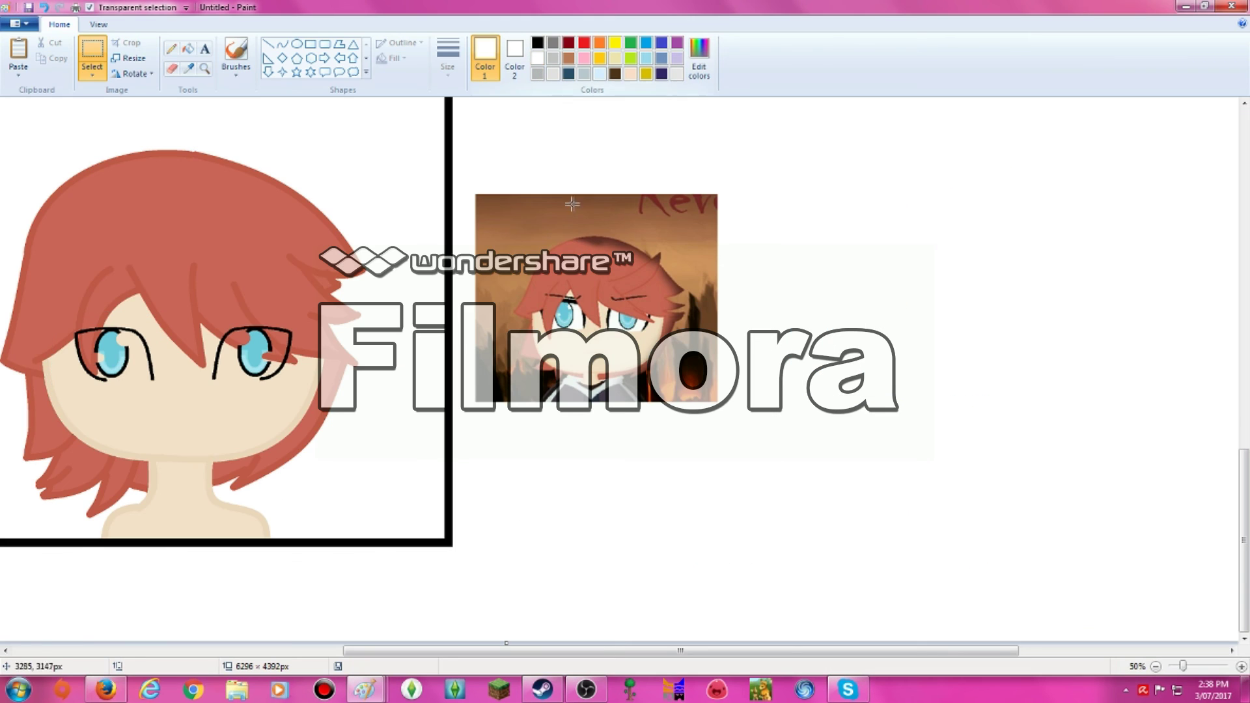
Step: Close the open bottom of both eyes with thin curved white lines
{"action": "left_click", "coordinate": [1240, 666]}
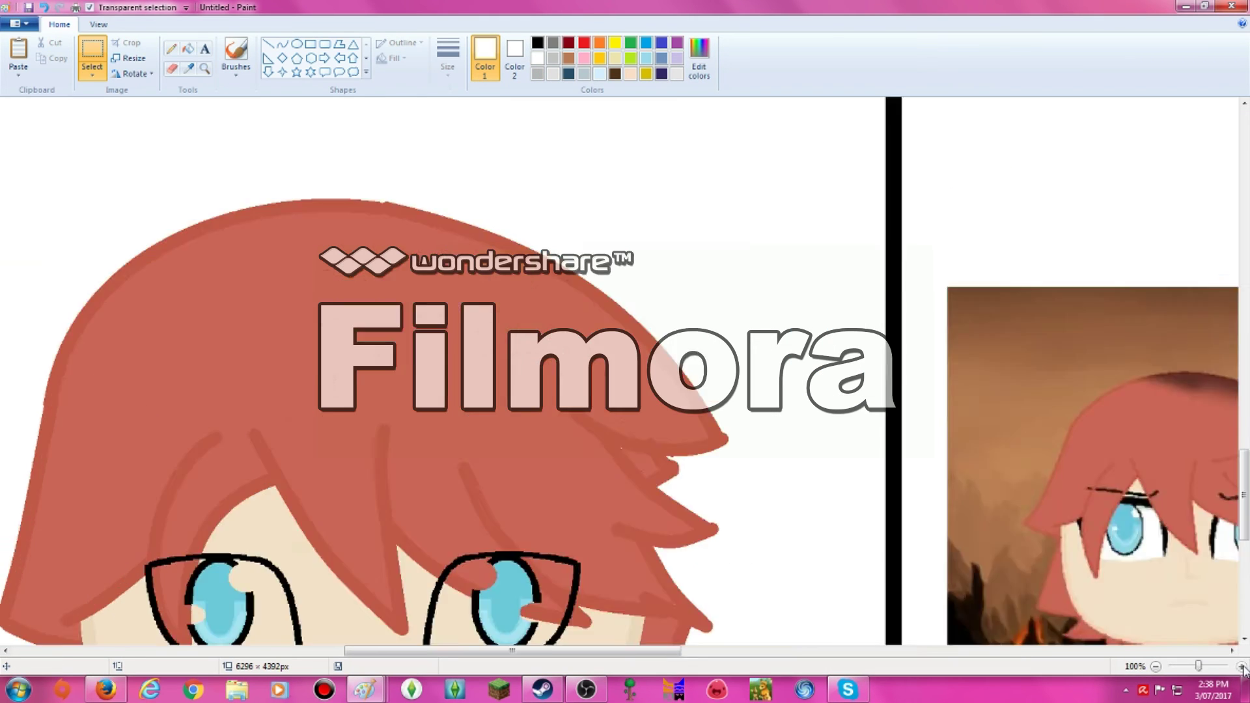
{"action": "scroll", "coordinate": [1232, 524], "scroll_direction": "down", "scroll_amount": 3}
{"action": "scroll", "coordinate": [1232, 524], "scroll_direction": "down", "scroll_amount": 3}
{"action": "left_click", "coordinate": [281, 44]}
{"action": "left_click_drag", "start_coordinate": [416, 437], "coordinate": [605, 434]}
{"action": "left_click_drag", "start_coordinate": [494, 438], "coordinate": [484, 445]}
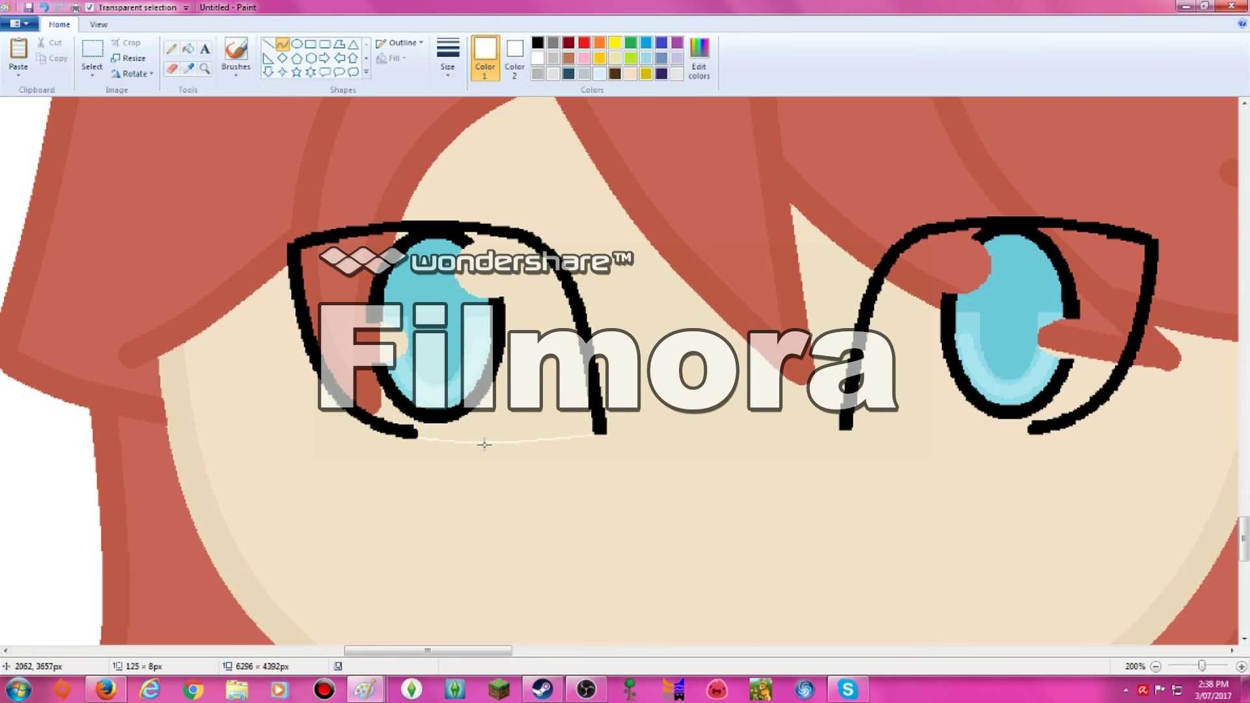
{"action": "left_click_drag", "start_coordinate": [941, 434], "coordinate": [937, 447]}
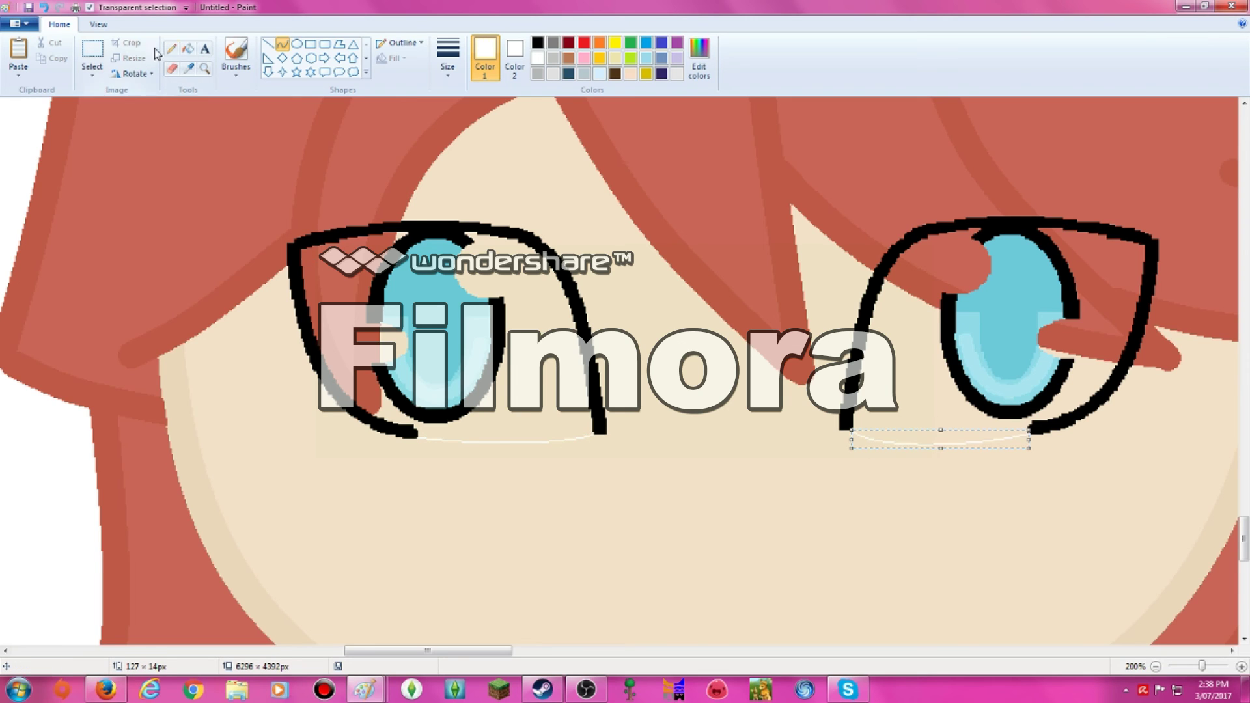
Step: Fill the areas around the irises inside both eyes with white
{"action": "left_click", "coordinate": [188, 48]}
{"action": "left_click", "coordinate": [560, 416]}
{"action": "left_click", "coordinate": [338, 287]}
{"action": "left_click", "coordinate": [934, 343]}
{"action": "left_click", "coordinate": [1102, 297]}
Step: Draw a small nose and mouth in the darker skin tone sampled from the face outline
{"action": "left_click_drag", "start_coordinate": [455, 651], "coordinate": [474, 651]}
{"action": "left_click", "coordinate": [92, 52]}
{"action": "left_click", "coordinate": [188, 68]}
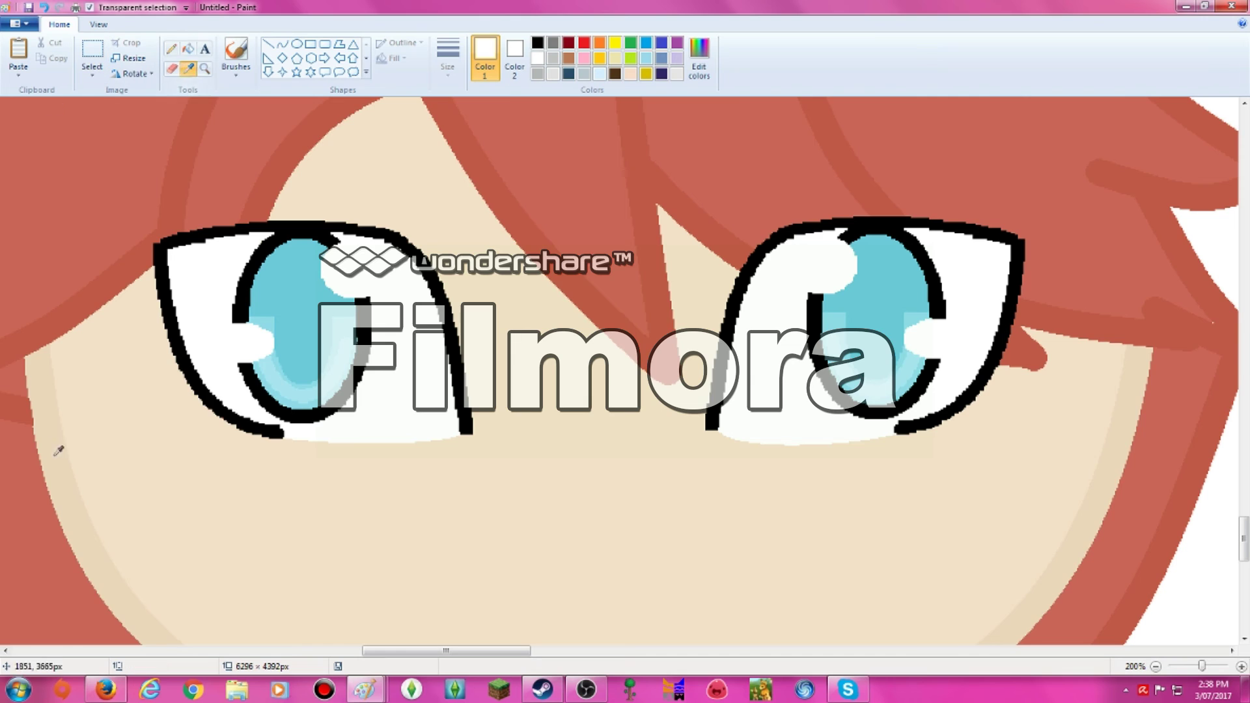
{"action": "left_click", "coordinate": [456, 508]}
{"action": "left_click", "coordinate": [282, 44]}
{"action": "scroll", "coordinate": [592, 398], "scroll_direction": "down", "scroll_amount": 3}
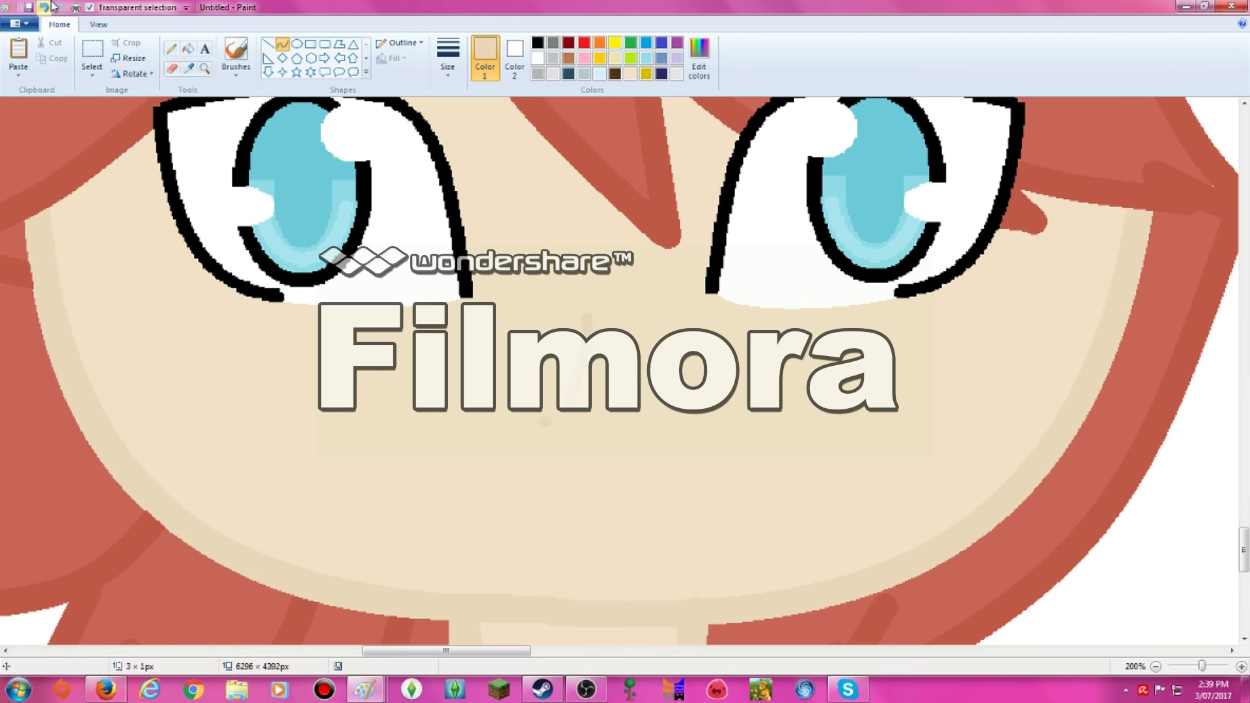
{"action": "left_click", "coordinate": [589, 498]}
Step: Draw curved black brow strokes just above both eyes
{"action": "scroll", "coordinate": [586, 390], "scroll_direction": "up", "scroll_amount": 3}
{"action": "left_click", "coordinate": [537, 43]}
{"action": "mouse_move", "coordinate": [184, 219]}
{"action": "left_mouse_down"}
{"action": "mouse_move", "coordinate": [406, 221]}
{"action": "mouse_move", "coordinate": [248, 208]}
{"action": "left_mouse_up"}
{"action": "scroll", "coordinate": [586, 391], "scroll_direction": "up", "scroll_amount": 3}
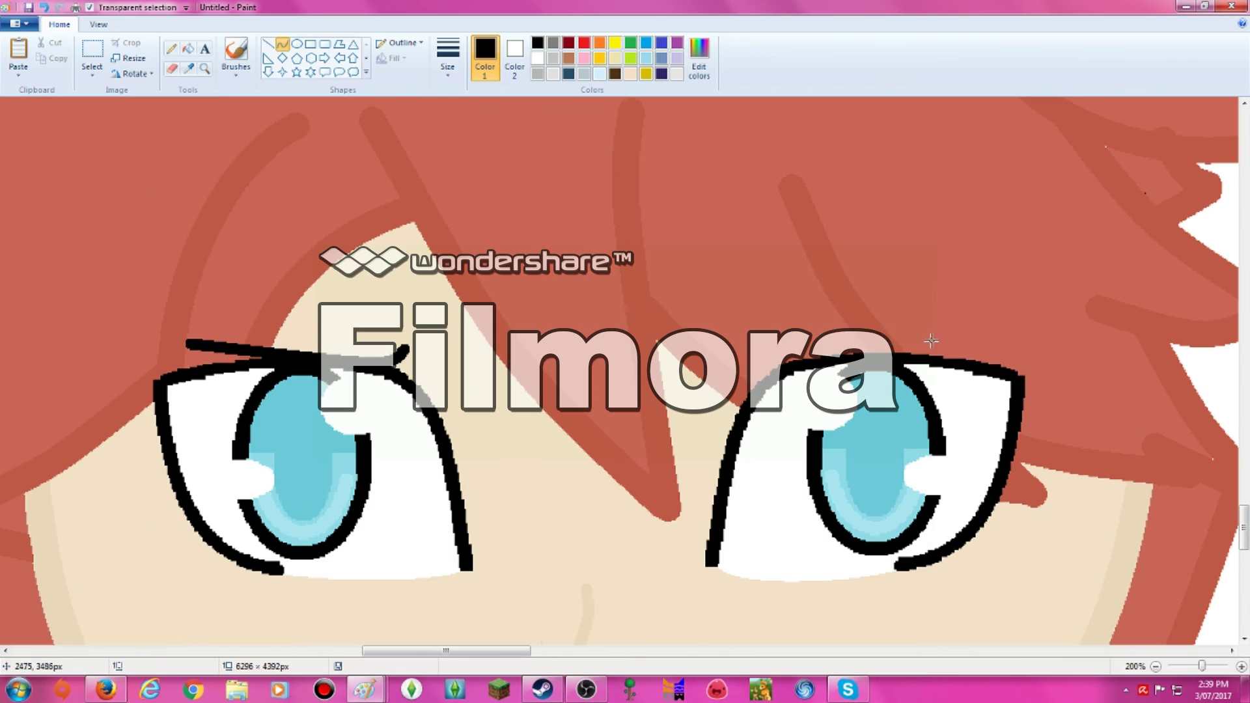
{"action": "scroll", "coordinate": [479, 389], "scroll_direction": "down", "scroll_amount": 2}
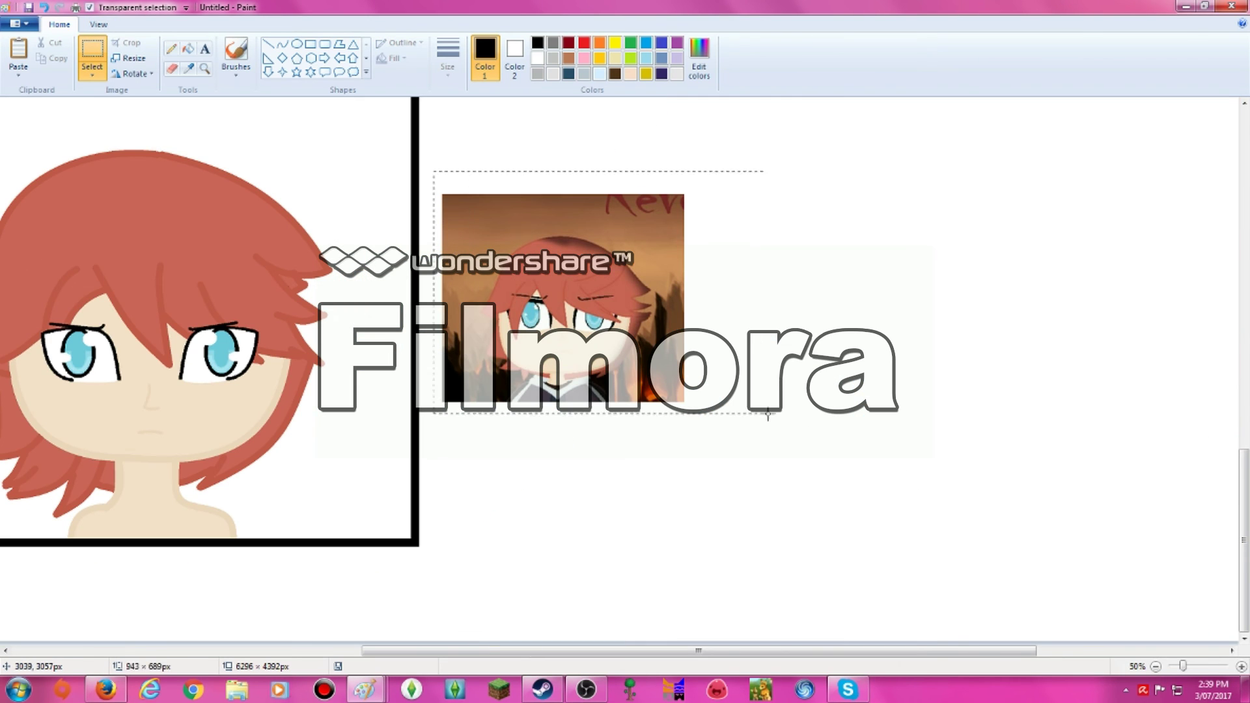
Step: Outline the shirt in dark brown with a curved neckline across the neck base, and fill it with a dark brown
{"action": "left_click", "coordinate": [188, 68]}
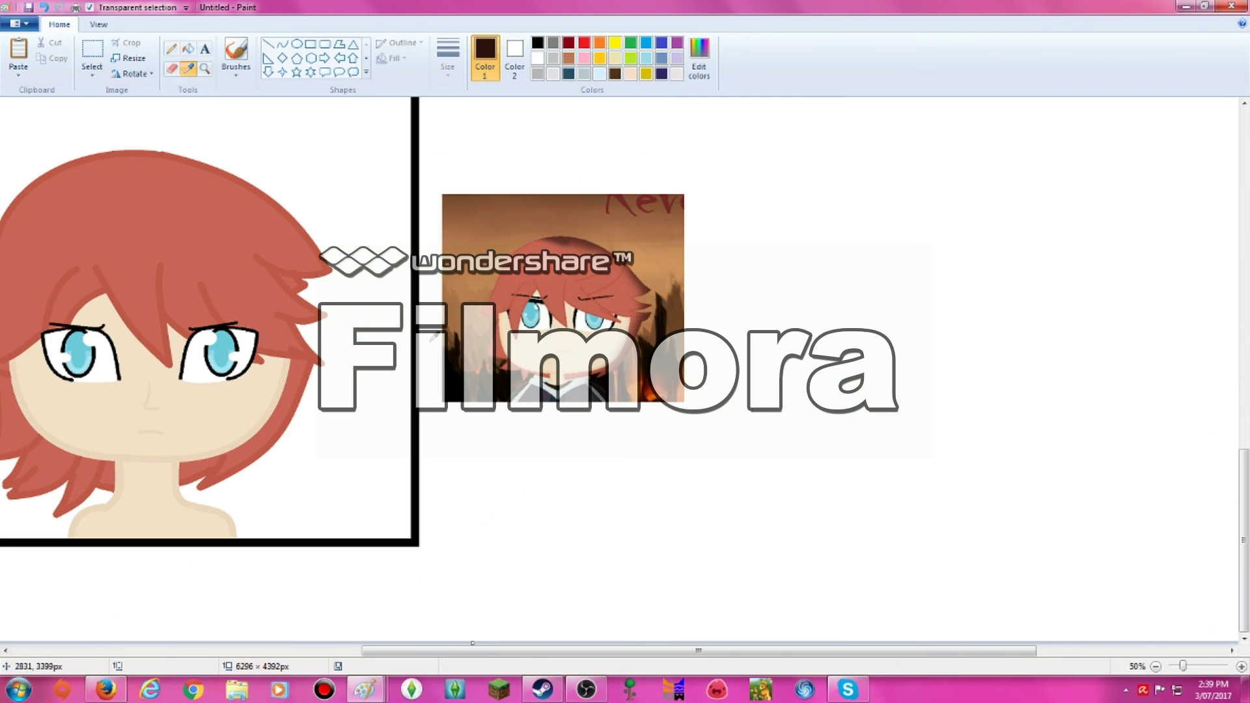
{"action": "scroll", "coordinate": [722, 347], "scroll_direction": "up", "scroll_amount": 2}
{"action": "left_click_drag", "start_coordinate": [749, 650], "coordinate": [353, 673]}
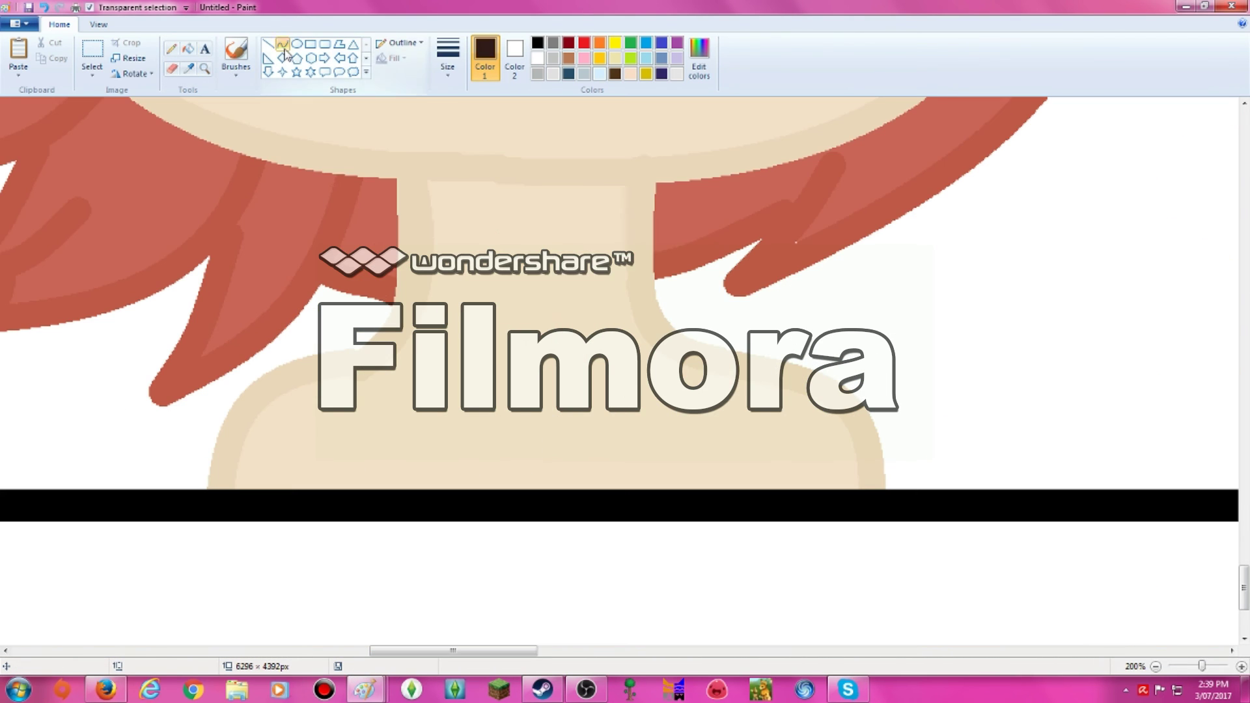
{"action": "left_click", "coordinate": [281, 44]}
{"action": "left_click_drag", "start_coordinate": [655, 292], "coordinate": [404, 293]}
{"action": "left_click_drag", "start_coordinate": [312, 390], "coordinate": [223, 488]}
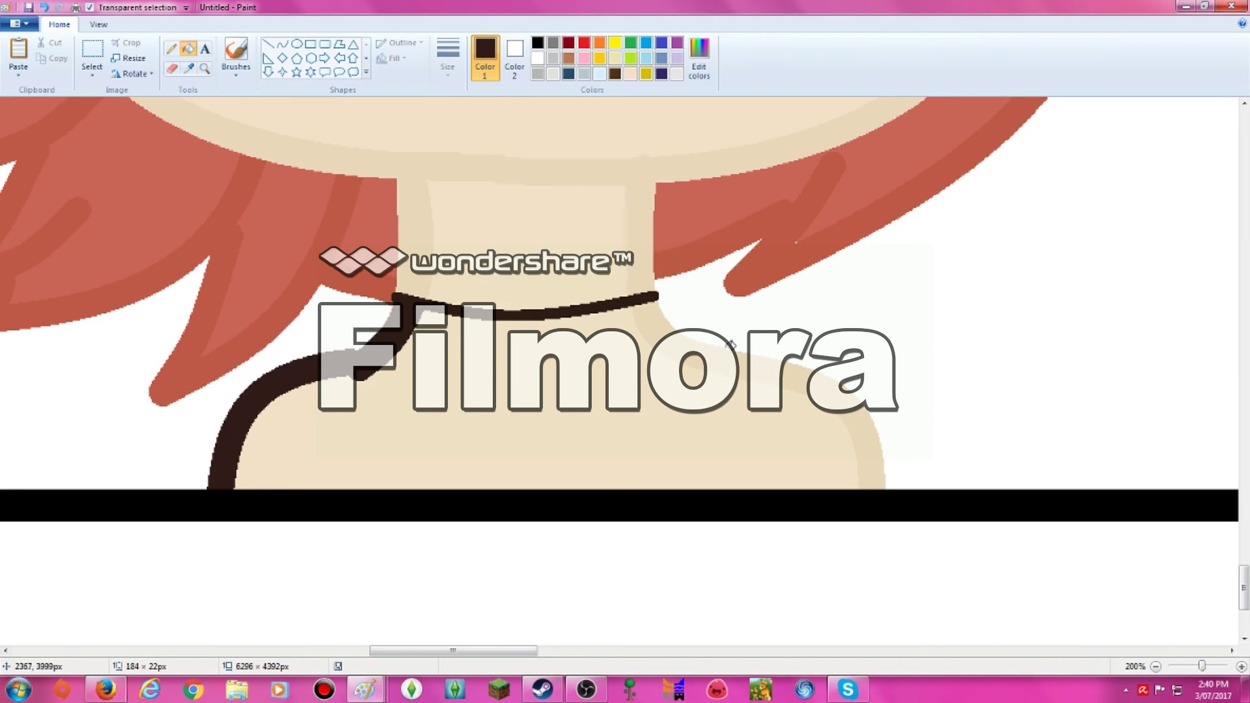
{"action": "left_click", "coordinate": [188, 68]}
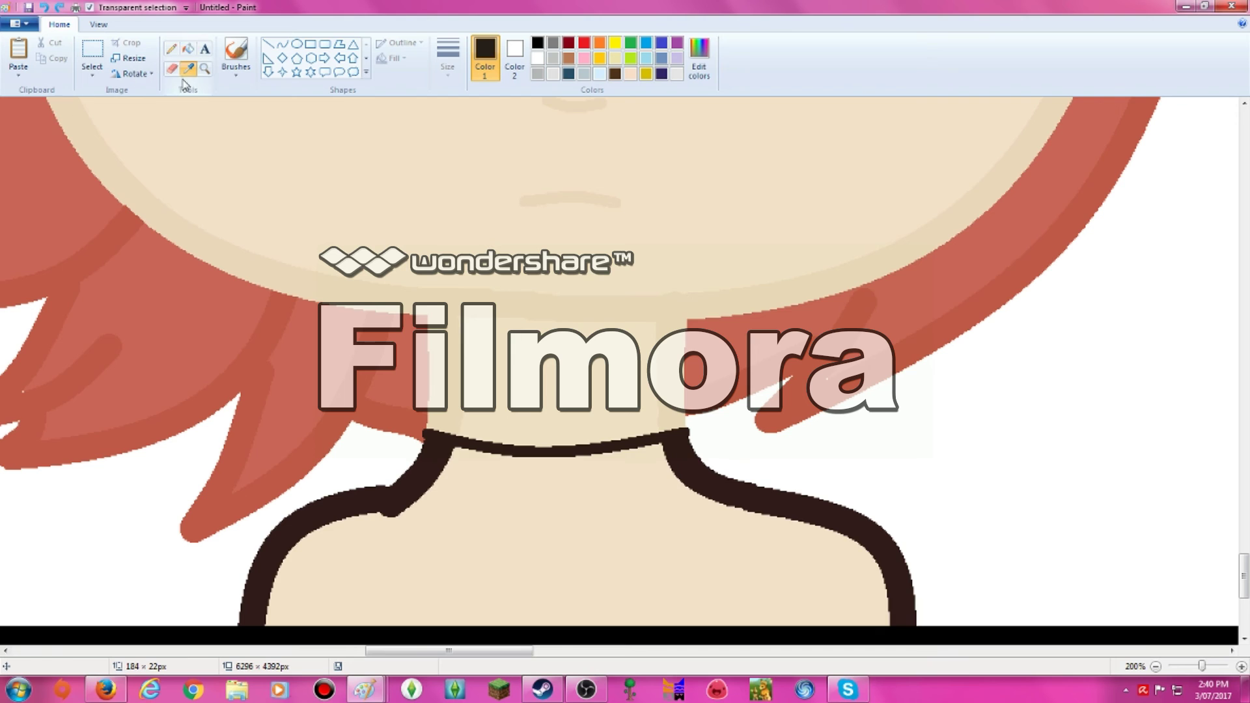
{"action": "left_click", "coordinate": [491, 553]}
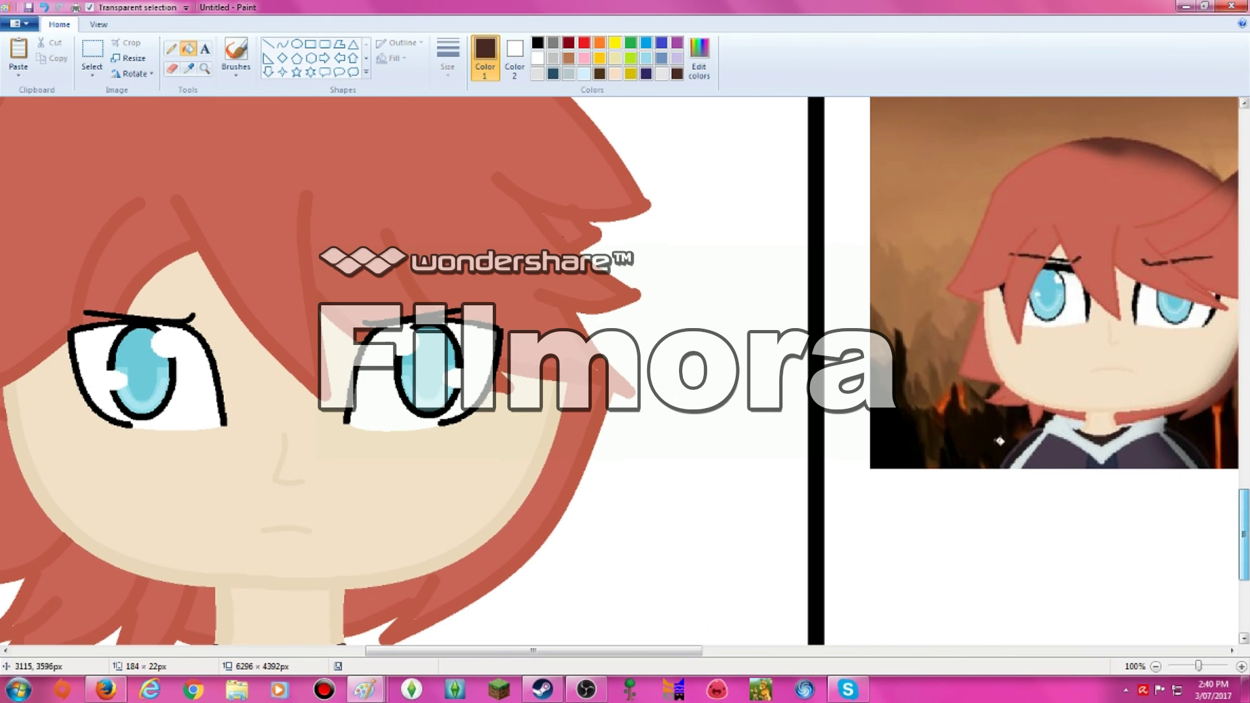
Step: Draw a V-shaped collar line below the neck in the pale grey-blue sampled from the reference collar
{"action": "left_click", "coordinate": [1067, 430]}
{"action": "scroll", "coordinate": [417, 390], "scroll_direction": "down", "scroll_amount": 5}
{"action": "left_click", "coordinate": [282, 43]}
{"action": "left_click_drag", "start_coordinate": [203, 391], "coordinate": [274, 431]}
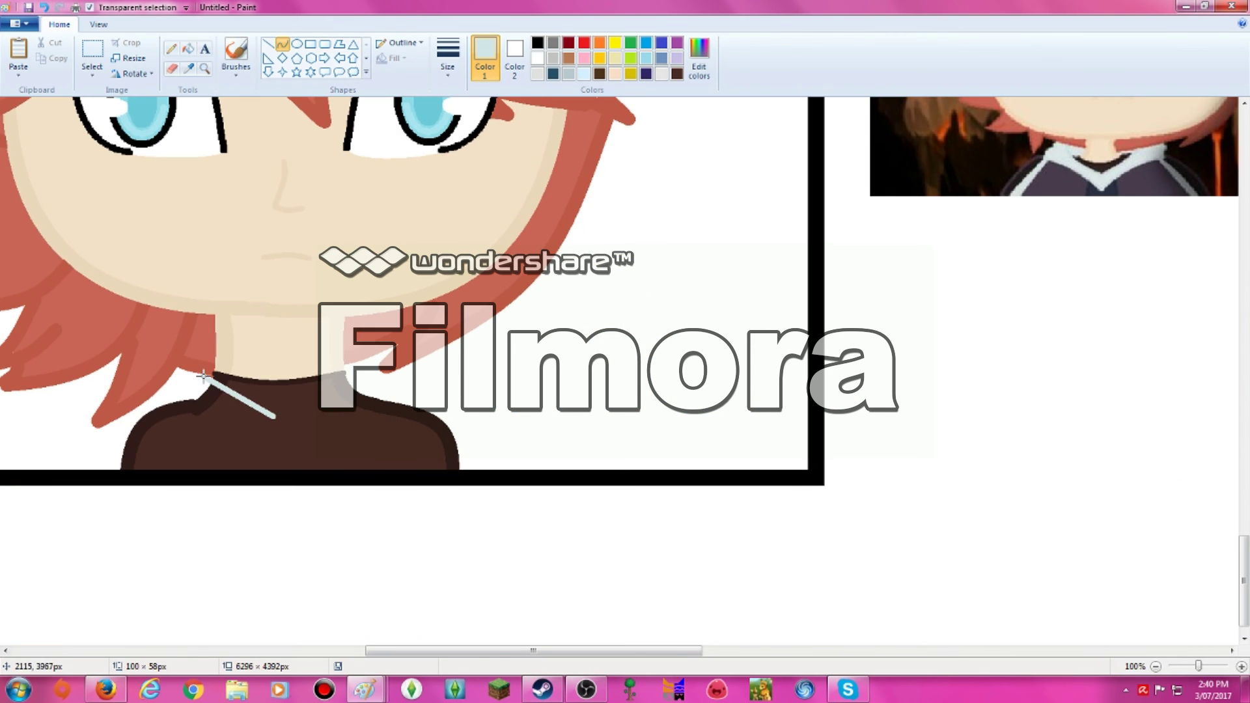
{"action": "scroll", "coordinate": [298, 561], "scroll_direction": "up", "scroll_amount": 3}
{"action": "left_click_drag", "start_coordinate": [320, 527], "coordinate": [289, 634]}
{"action": "key", "text": "ctrl+z"}
Step: Add curled collar ends on both sides of the neck and a second V line inside the first
{"action": "left_click_drag", "start_coordinate": [356, 509], "coordinate": [360, 480]}
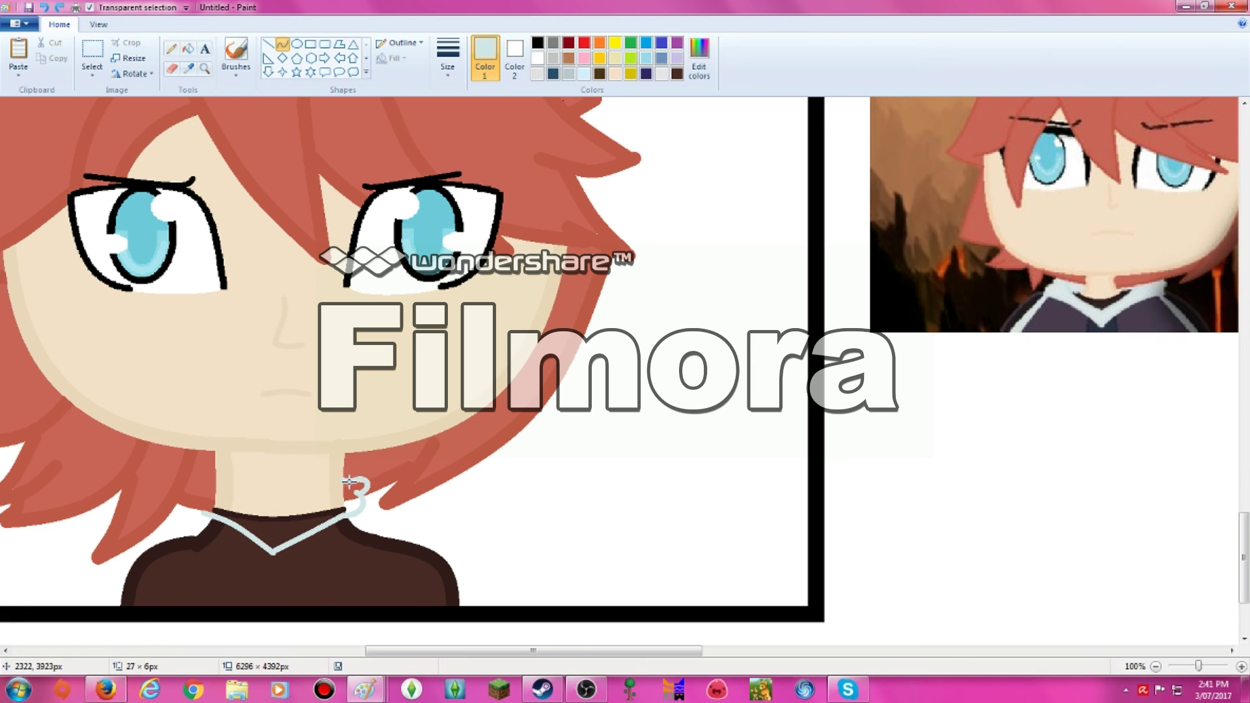
{"action": "left_click_drag", "start_coordinate": [201, 511], "coordinate": [199, 490]}
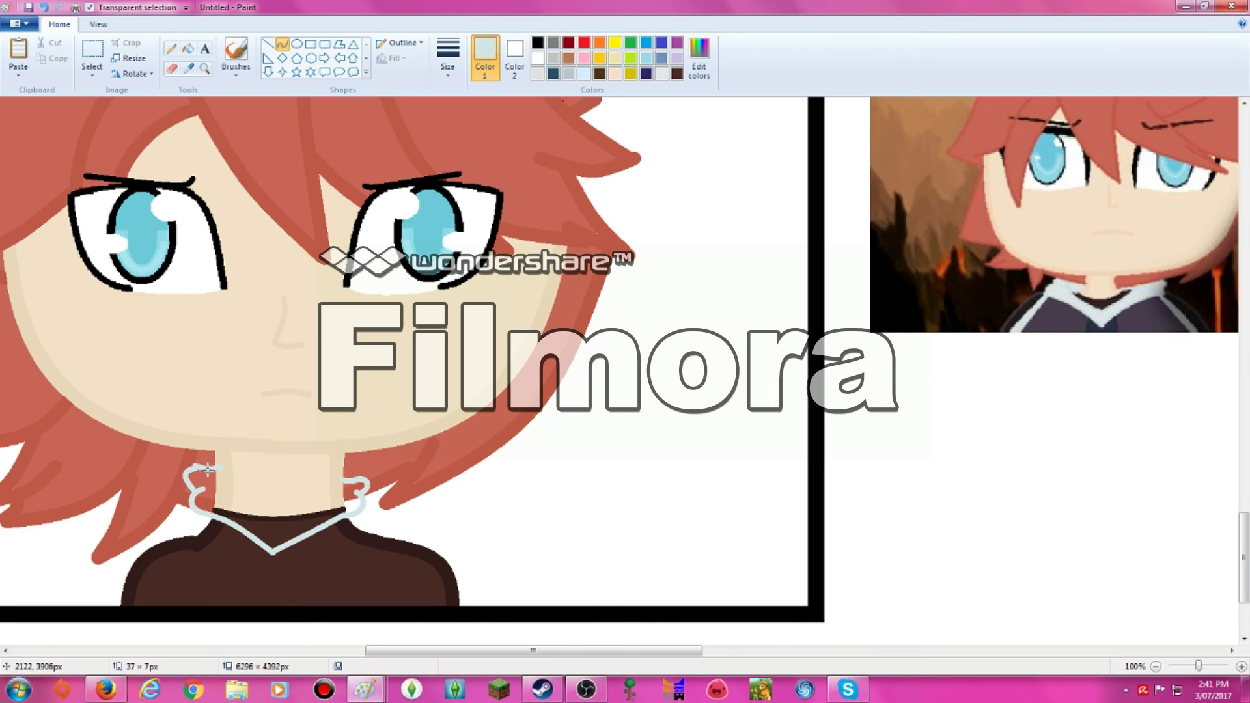
{"action": "left_click", "coordinate": [44, 8]}
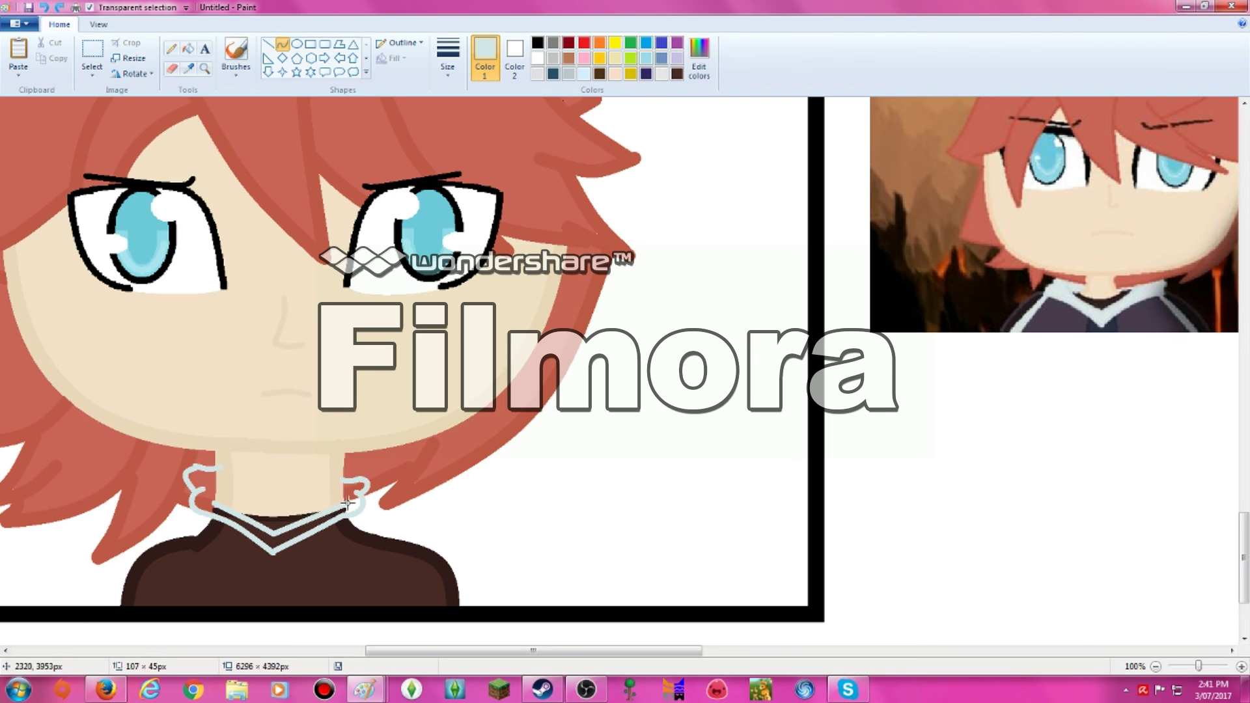
Step: Draw curved black seam lines from the collar down both sides of the shirt, using the black sampled from the brow
{"action": "left_click", "coordinate": [189, 68]}
{"action": "left_click", "coordinate": [417, 179]}
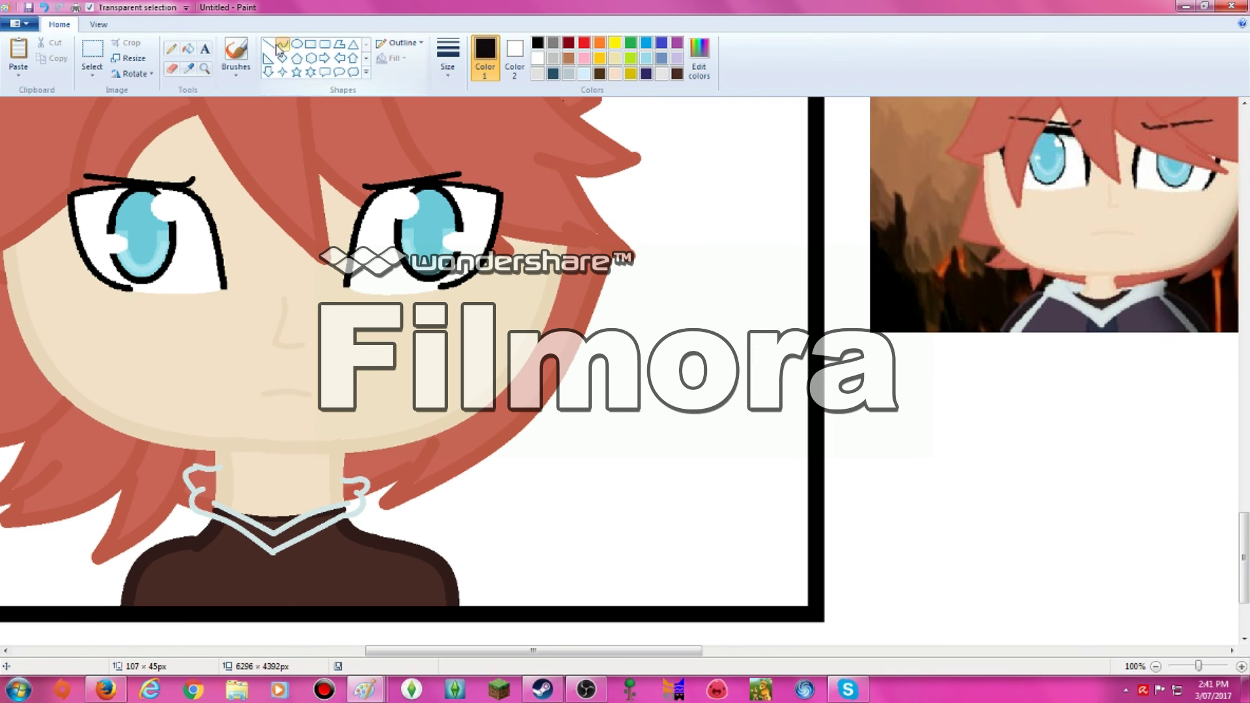
{"action": "left_click_drag", "start_coordinate": [430, 603], "coordinate": [440, 608]}
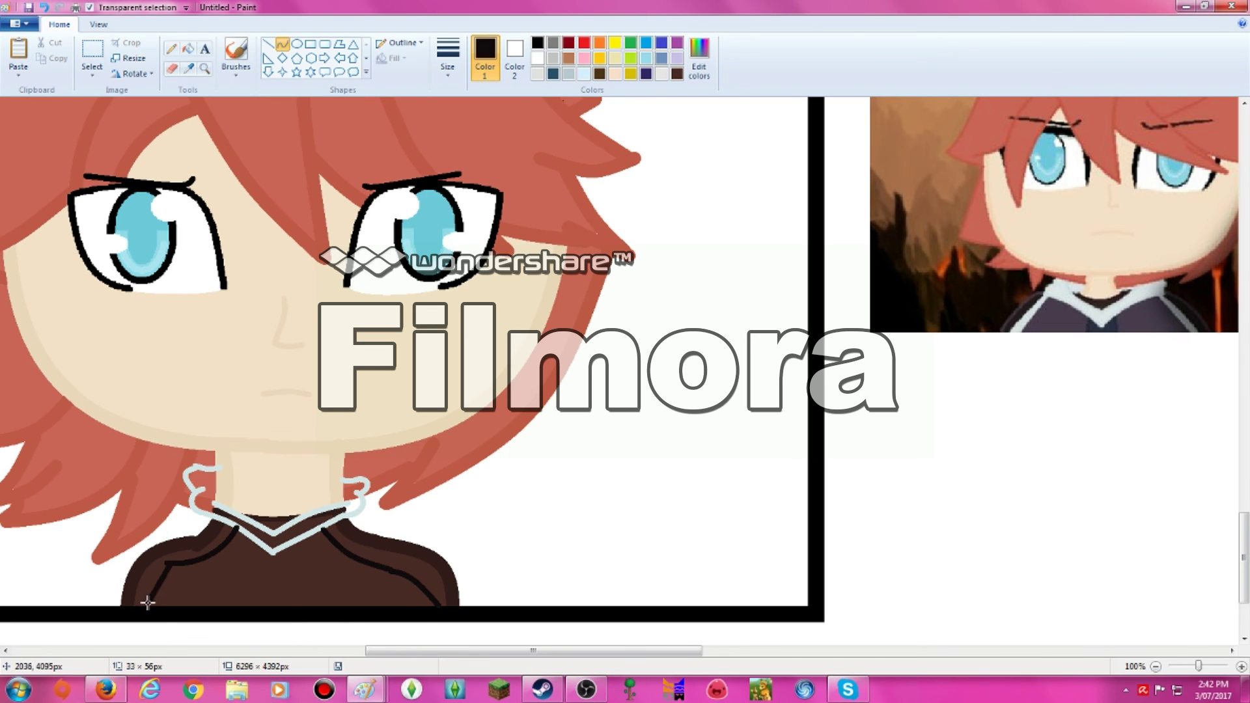
Step: Draw a pale grey line inside each black seam, from the collar to the frame, using the color sampled from the reference shirt's trim
{"action": "scroll", "coordinate": [147, 587], "scroll_direction": "right", "scroll_amount": 3}
{"action": "left_click", "coordinate": [188, 67]}
{"action": "left_click", "coordinate": [869, 311]}
{"action": "left_click_drag", "start_coordinate": [147, 539], "coordinate": [264, 611]}
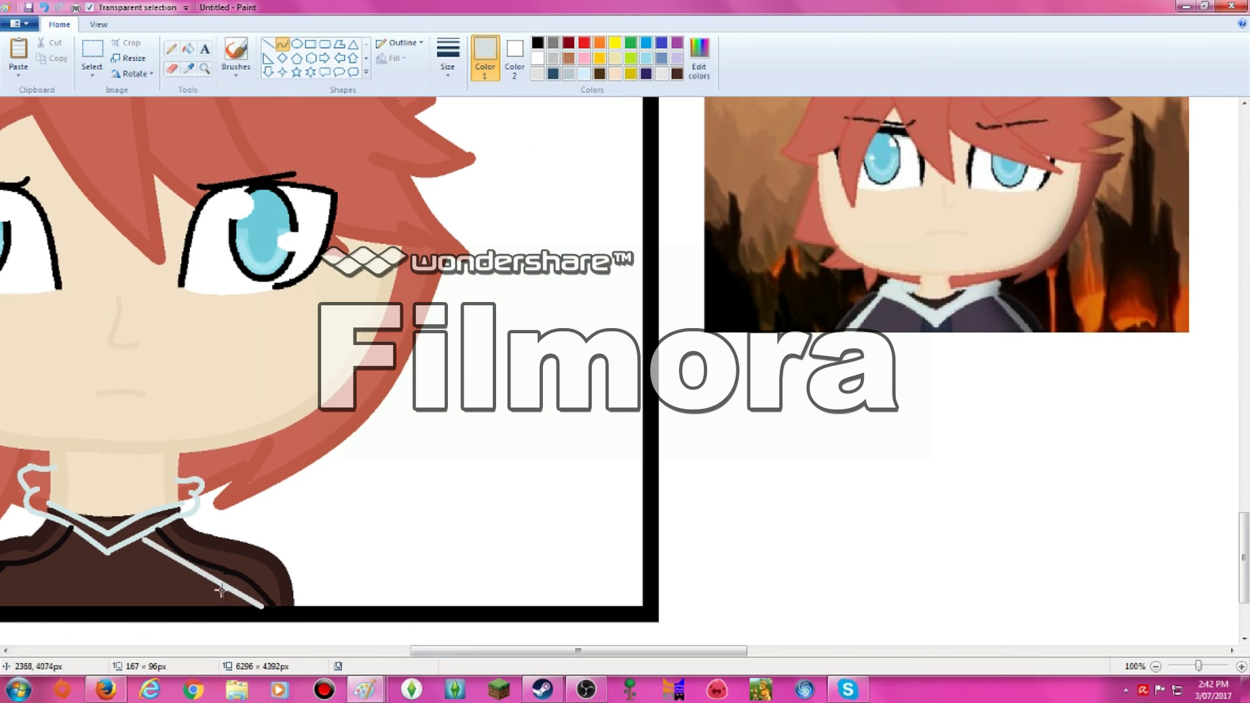
{"action": "scroll", "coordinate": [356, 623], "scroll_direction": "left", "scroll_amount": 5}
{"action": "left_click_drag", "start_coordinate": [357, 533], "coordinate": [270, 605]}
Step: Fill the strips between the black seams and the pale lines with the pale grey sampled from those lines
{"action": "left_click", "coordinate": [188, 48]}
{"action": "left_click", "coordinate": [189, 68]}
{"action": "left_click", "coordinate": [332, 530]}
{"action": "left_click", "coordinate": [296, 554]}
{"action": "left_click", "coordinate": [494, 559]}
{"action": "left_click", "coordinate": [189, 67]}
{"action": "left_click", "coordinate": [313, 570]}
{"action": "left_click", "coordinate": [296, 553]}
{"action": "left_click", "coordinate": [494, 560]}
Step: Fill the front of the shirt with the dark purple sampled from the reference picture's shirt
{"action": "left_click_drag", "start_coordinate": [427, 651], "coordinate": [499, 651]}
{"action": "left_click", "coordinate": [994, 323]}
{"action": "left_click", "coordinate": [195, 572]}
Step: Fill the shirt's shoulder bands with darkened shades, using custom colors with luminance 39 and 12
{"action": "left_click", "coordinate": [698, 65]}
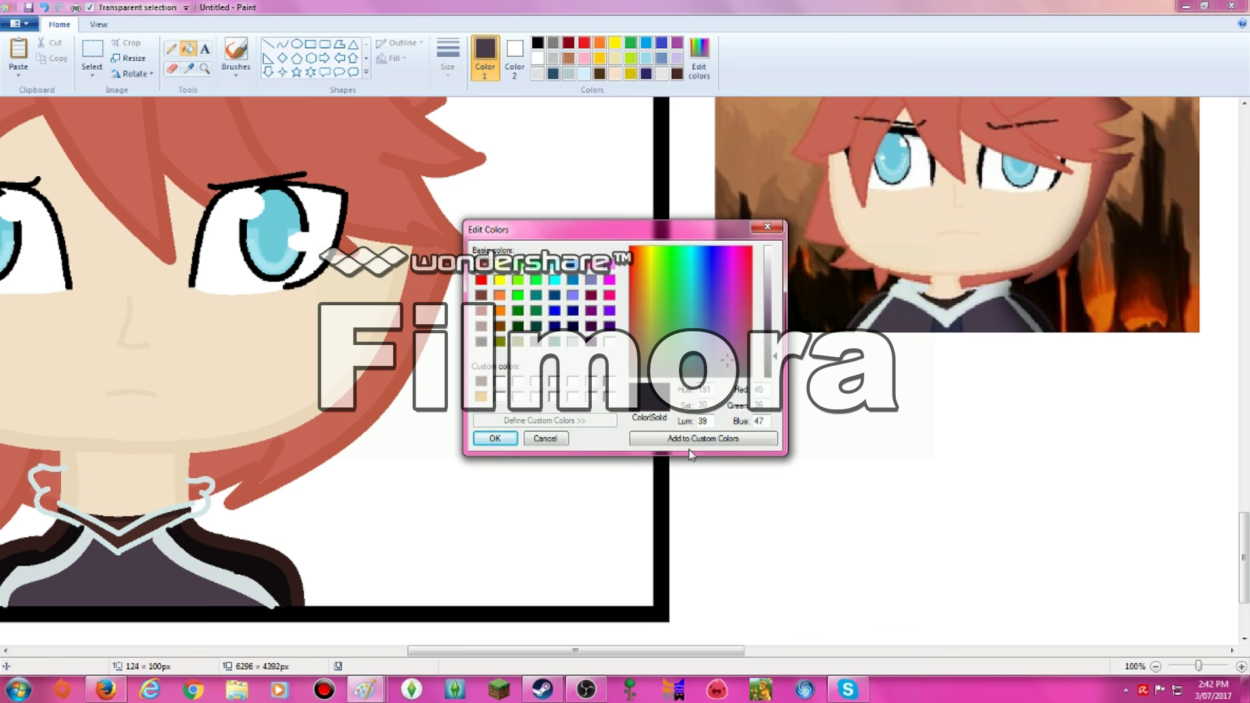
{"action": "left_click", "coordinate": [493, 438]}
{"action": "left_click", "coordinate": [698, 65]}
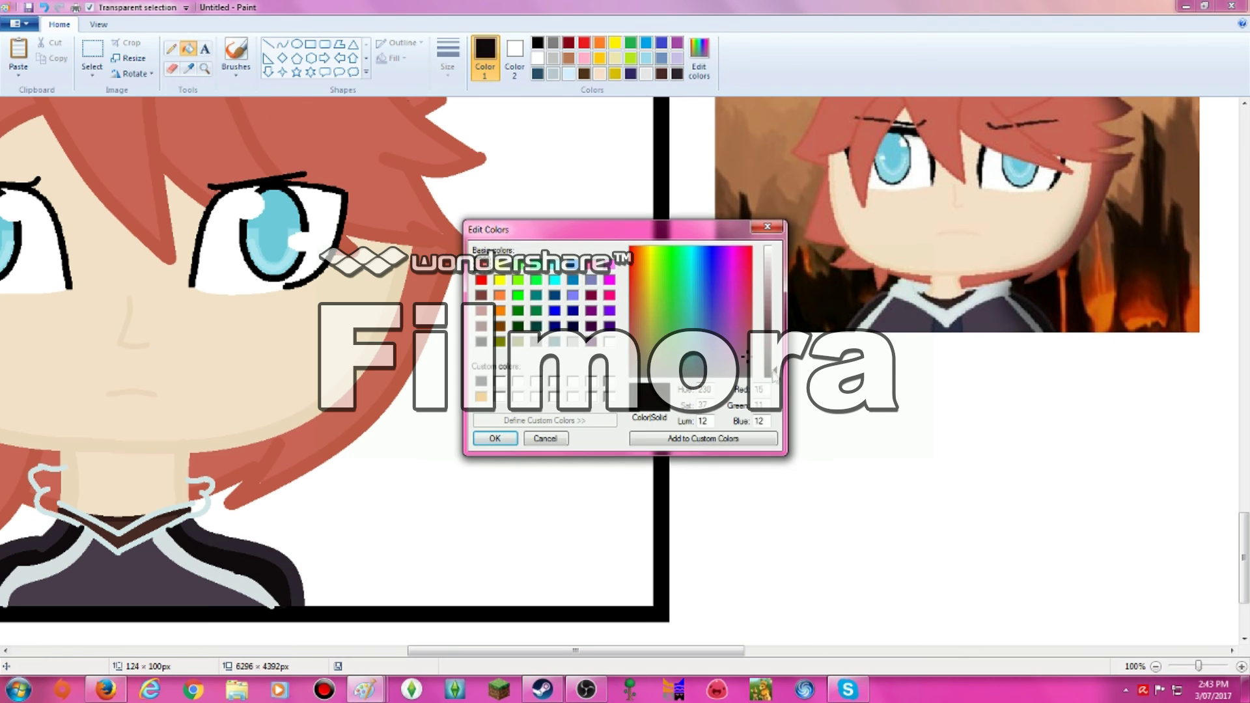
{"action": "left_click", "coordinate": [493, 438]}
Step: Fill the V-shaped collar and its curled ends with the pale grey of the collar outline
{"action": "left_click_drag", "start_coordinate": [414, 650], "coordinate": [347, 651]}
{"action": "left_click", "coordinate": [188, 48]}
{"action": "left_click", "coordinate": [330, 519]}
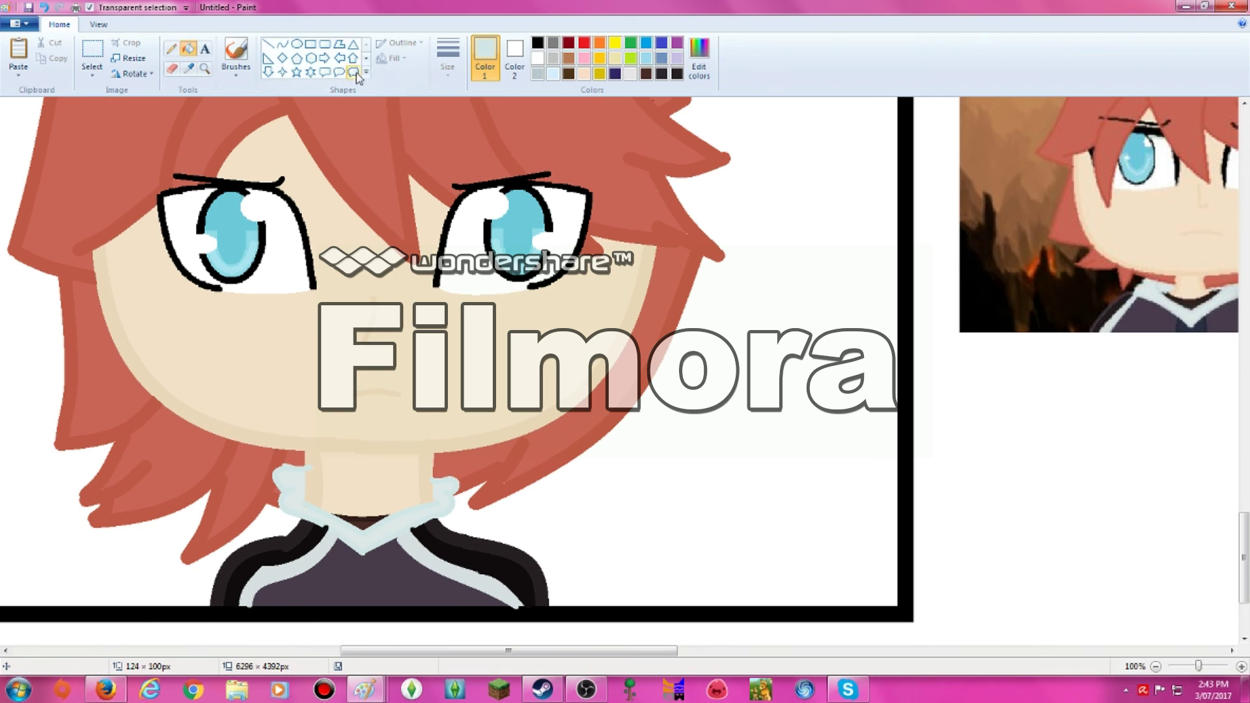
Step: Draw two dark navy lines from the collar's tip down to the frame and fill between them to form a tie
{"action": "left_click", "coordinate": [537, 42]}
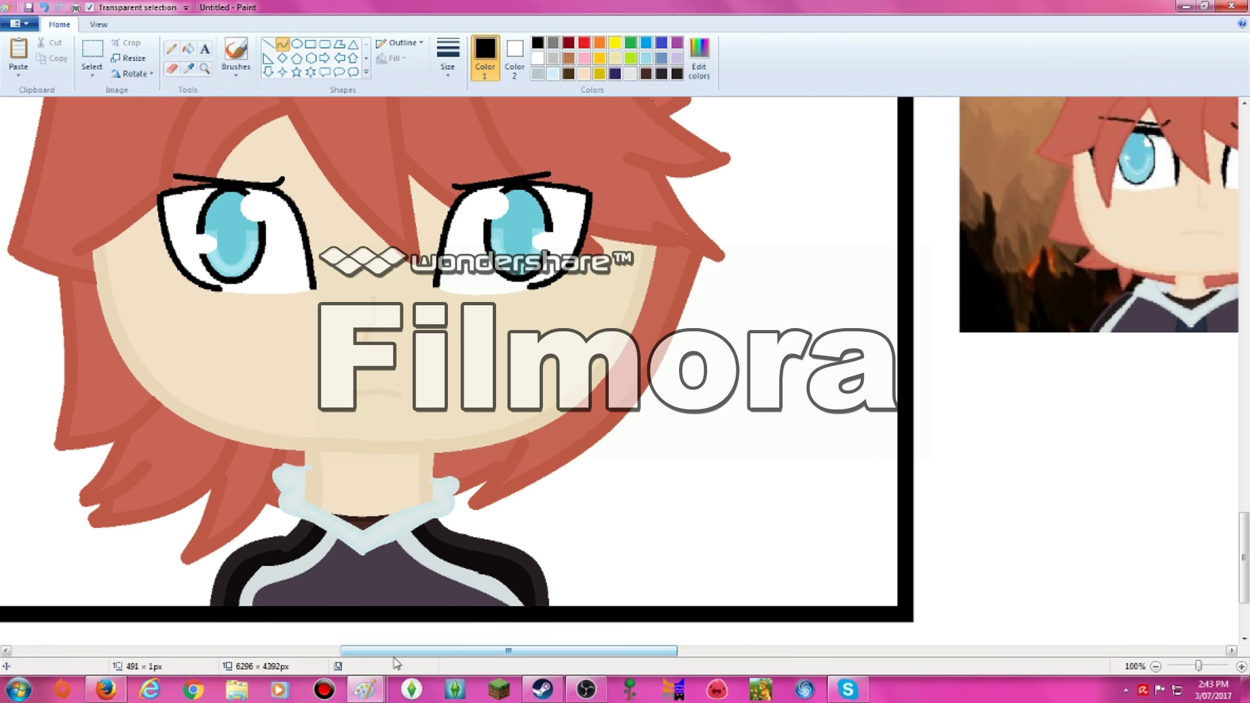
{"action": "scroll", "coordinate": [533, 658], "scroll_direction": "down", "scroll_amount": 1}
{"action": "left_click", "coordinate": [661, 72]}
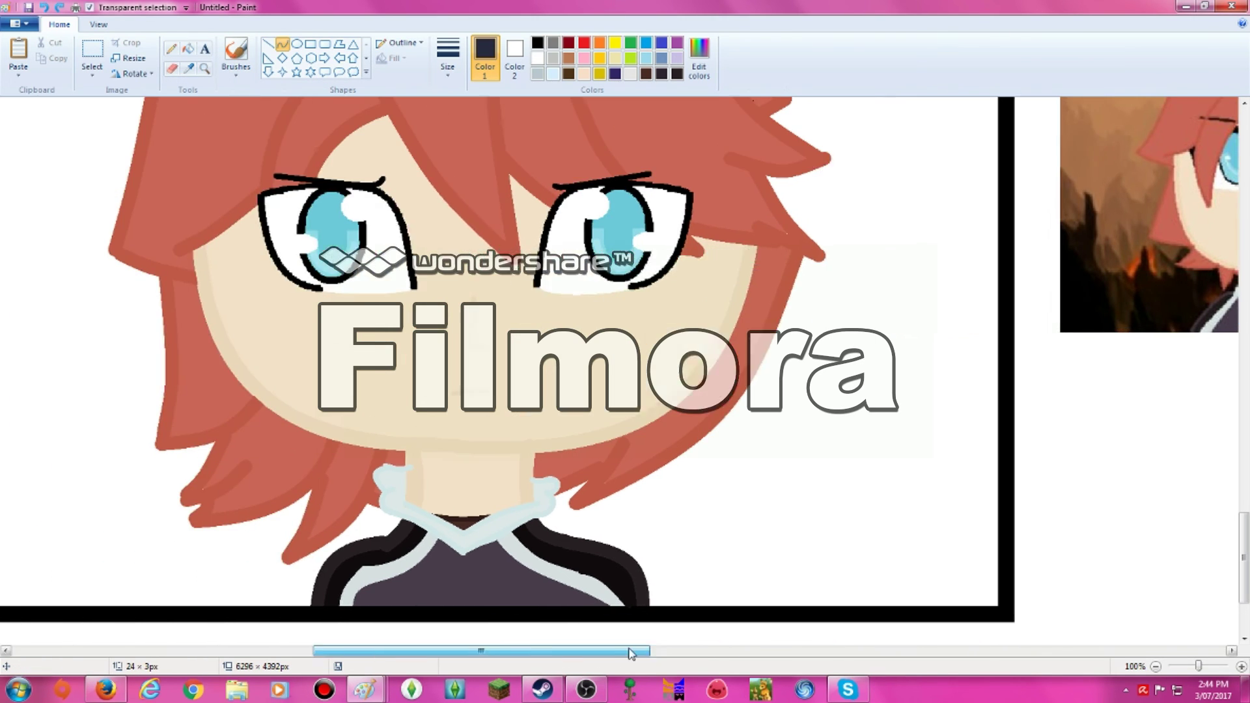
{"action": "scroll", "coordinate": [390, 547], "scroll_direction": "up", "scroll_amount": 1}
{"action": "left_click_drag", "start_coordinate": [391, 547], "coordinate": [379, 628]}
{"action": "scroll", "coordinate": [389, 632], "scroll_direction": "right", "scroll_amount": 2}
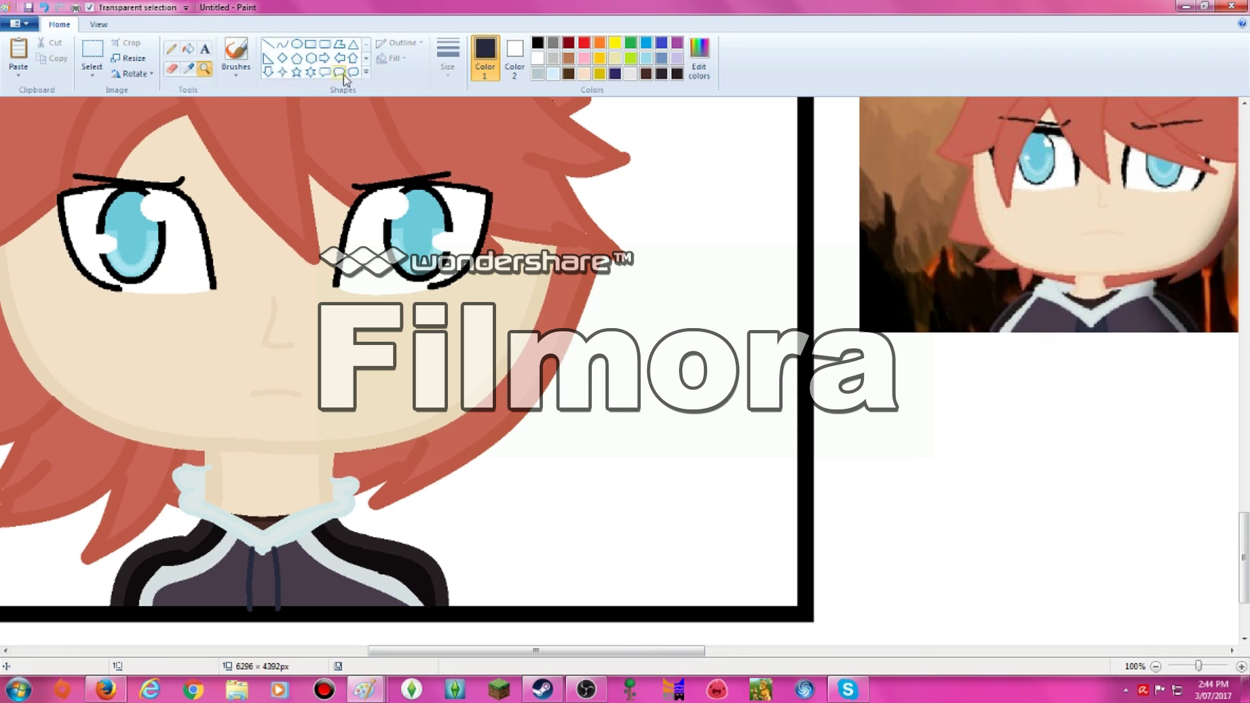
{"action": "left_click", "coordinate": [249, 580]}
{"action": "left_click", "coordinate": [263, 576]}
Step: Clean up the tie where it overlaps the collar's tip and restore the black frame line beneath it
{"action": "left_click", "coordinate": [171, 68]}
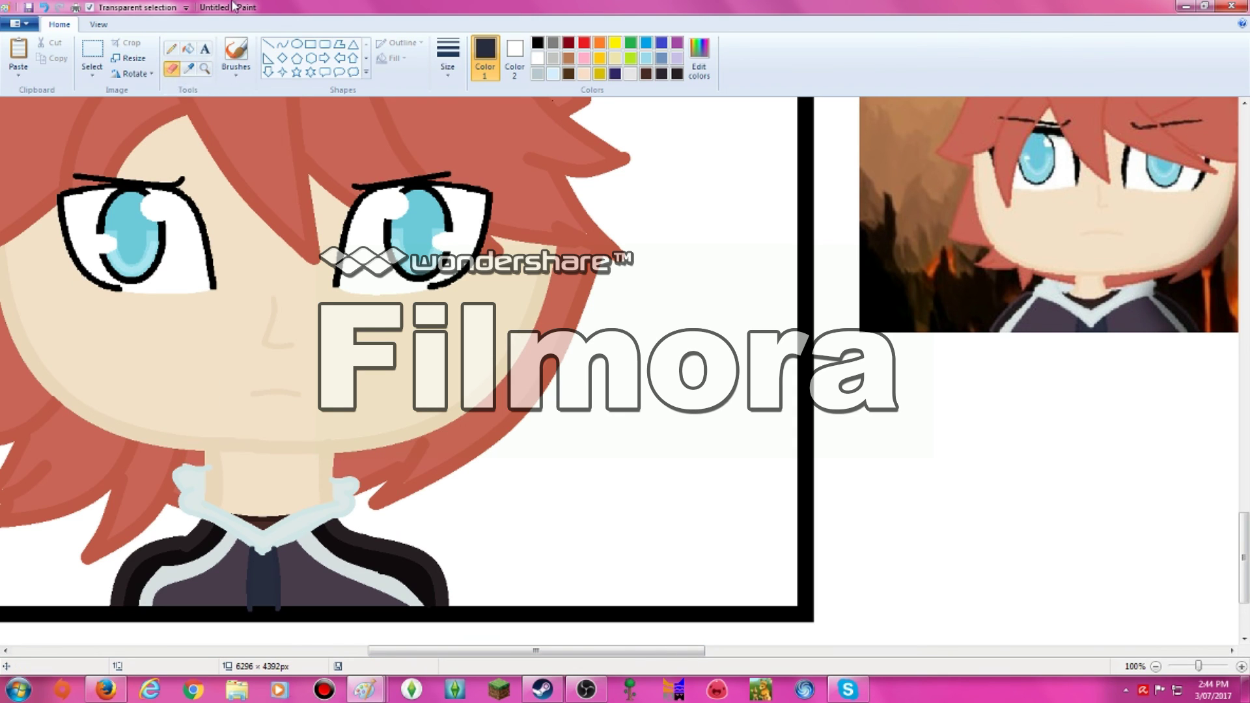
{"action": "left_click", "coordinate": [265, 547]}
{"action": "key", "text": "ctrl+z"}
{"action": "left_click_drag", "start_coordinate": [246, 545], "coordinate": [262, 553]}
{"action": "left_click", "coordinate": [188, 69]}
{"action": "left_click", "coordinate": [279, 612]}
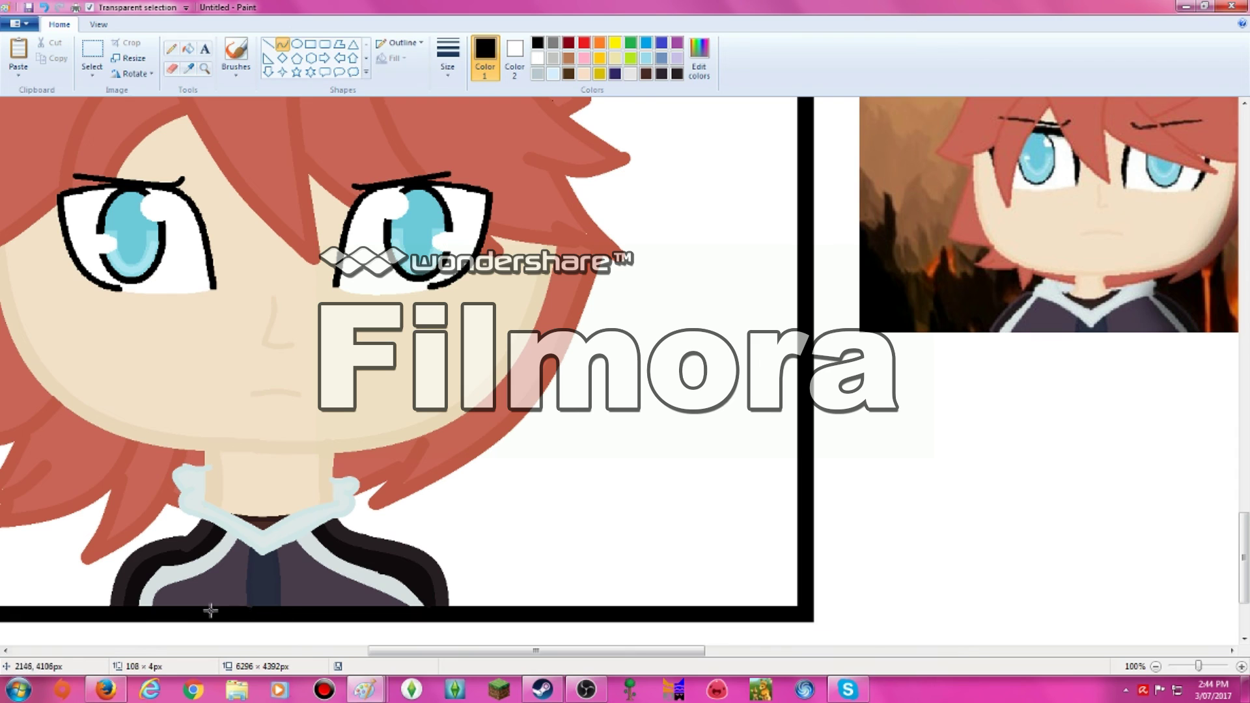
Step: Zoom out to the whole grid and delete the reference picture beside the finished red-haired portrait
{"action": "scroll", "coordinate": [1131, 583], "scroll_direction": "down", "scroll_amount": 1}
{"action": "right_click", "coordinate": [560, 407]}
{"action": "left_click", "coordinate": [605, 479]}
Step: Add a text note beside the last portrait reading "OHHHHHH YES FINALLY ITS DONE..." and "But."
{"action": "left_click", "coordinate": [205, 49]}
{"action": "mouse_move", "coordinate": [454, 164]}
{"action": "left_mouse_down"}
{"action": "mouse_move", "coordinate": [496, 221]}
{"action": "mouse_move", "coordinate": [1236, 558]}
{"action": "left_mouse_up"}
{"action": "type", "text": "OHHHHHH YES FINALLY ITS DONE..."}
{"action": "key", "text": "Return"}
{"action": "type", "text": "But."}
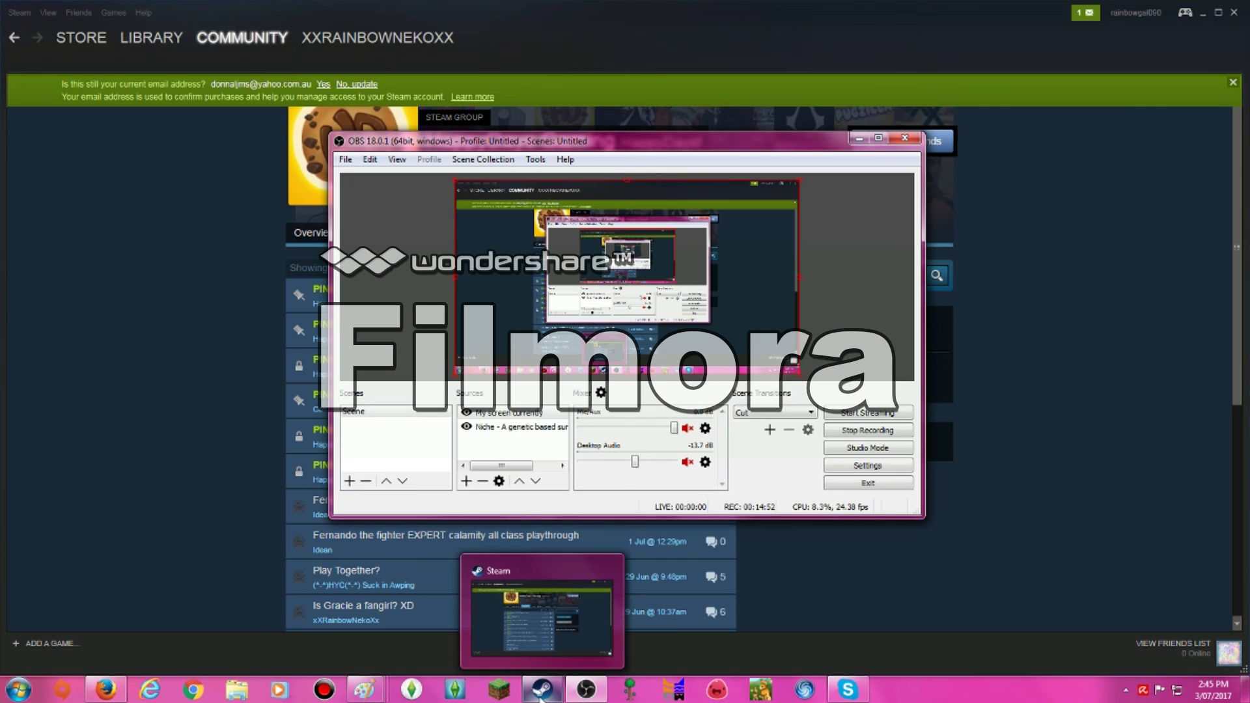
Step: Switch to Steam and check the inbox notification and the discussion it leads to
{"action": "left_click", "coordinate": [540, 690]}
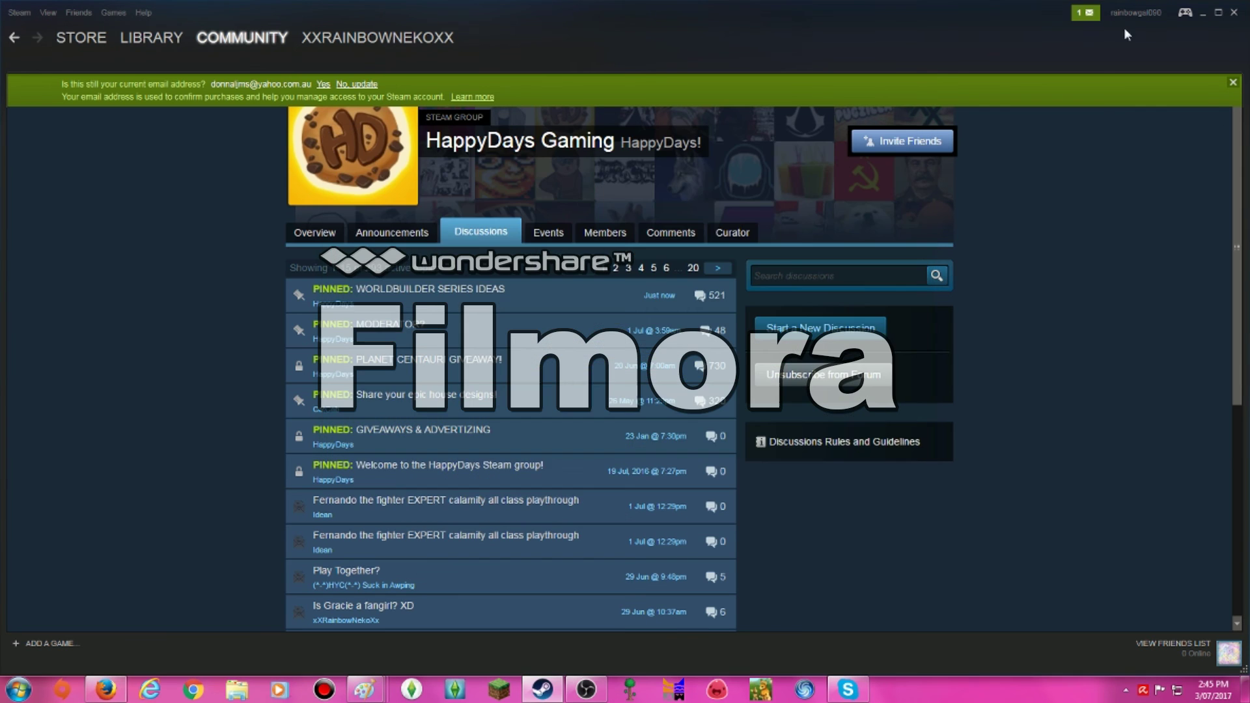
{"action": "left_click", "coordinate": [1085, 13]}
{"action": "left_click", "coordinate": [1015, 39]}
{"action": "left_click", "coordinate": [487, 276]}
{"action": "scroll", "coordinate": [487, 277], "scroll_direction": "down", "scroll_amount": 2}
{"action": "scroll", "coordinate": [487, 276], "scroll_direction": "up", "scroll_amount": 1}
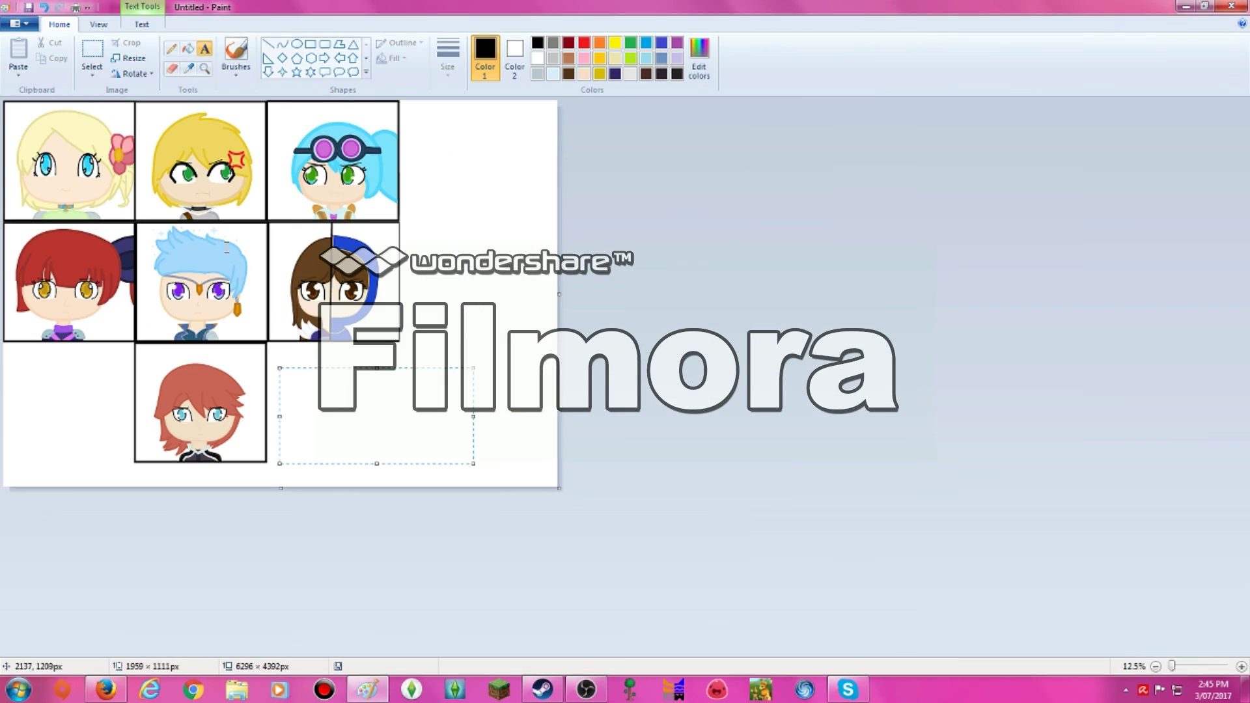
Step: In Paint, shrink the canvas from its outer edges so that it ends at the borders of the portrait grid
{"action": "left_click", "coordinate": [91, 58]}
{"action": "left_click_drag", "start_coordinate": [558, 294], "coordinate": [400, 298]}
{"action": "left_click_drag", "start_coordinate": [202, 487], "coordinate": [202, 464]}
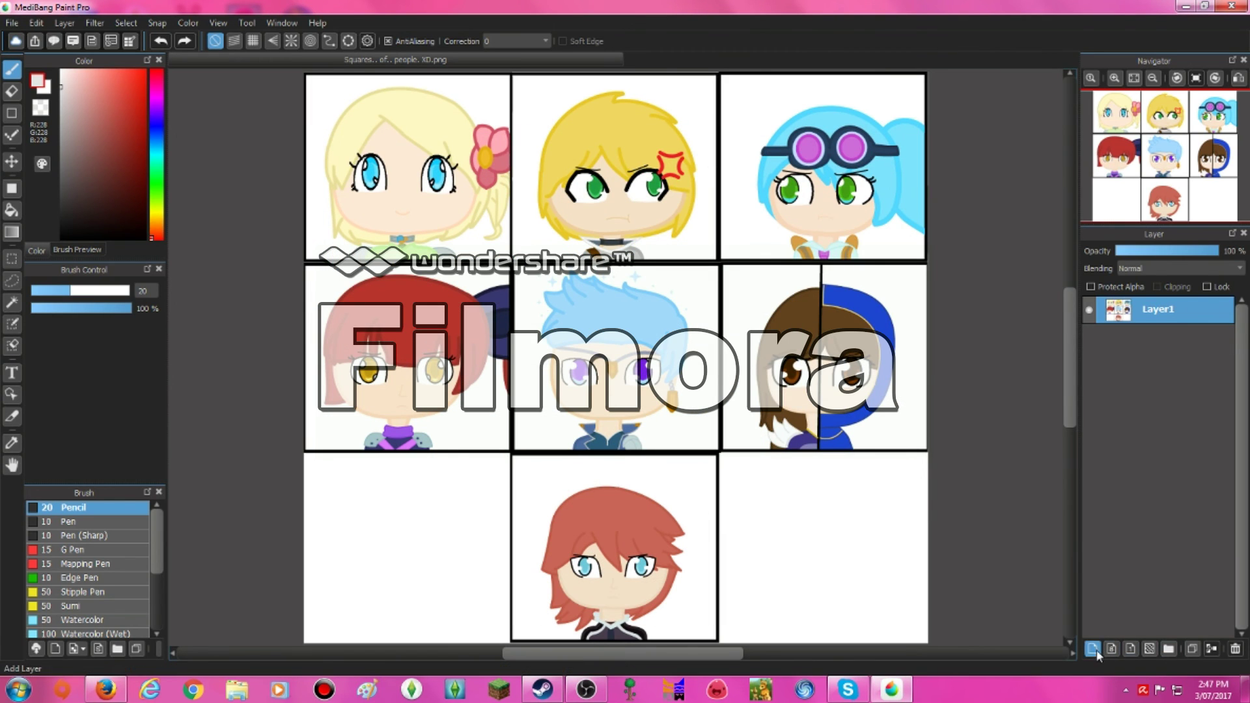
Step: In MediBang Paint Pro, add a layer and dab light blue on the hooded character's outer eye corner with the Watercolor brush at size 46
{"action": "left_click", "coordinate": [1093, 648]}
{"action": "scroll", "coordinate": [736, 588], "scroll_direction": "up", "scroll_amount": 5}
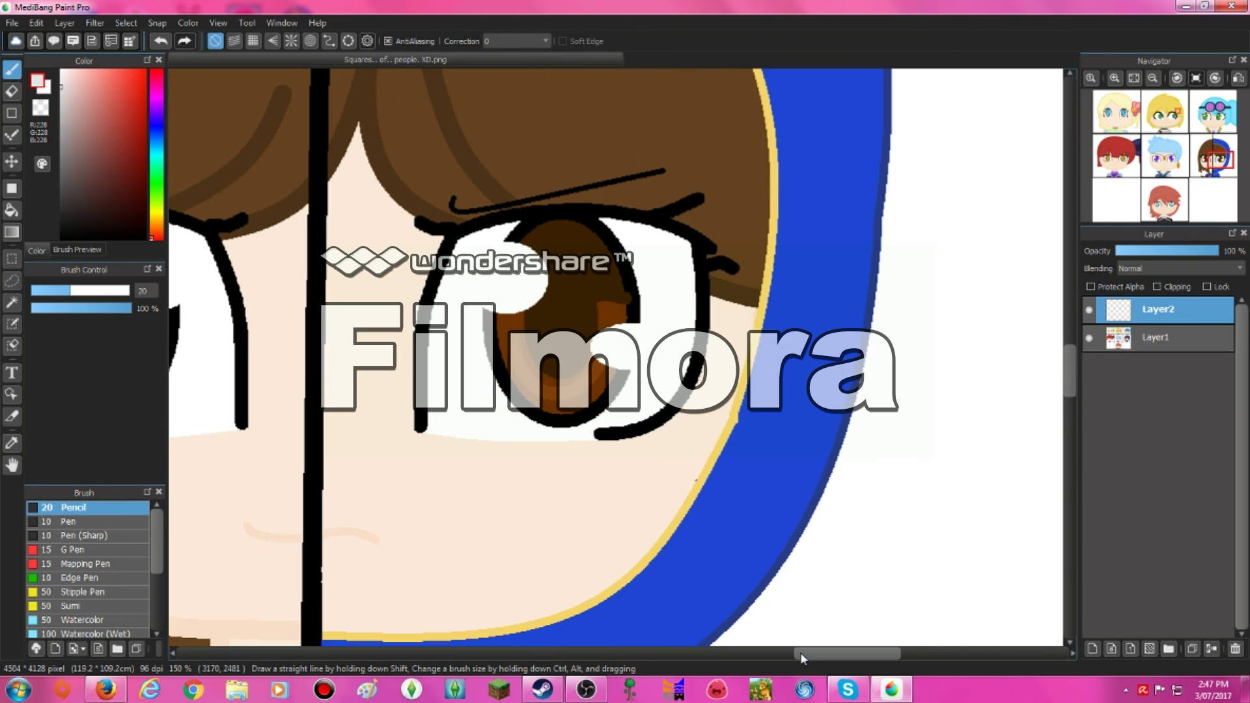
{"action": "left_click", "coordinate": [156, 145]}
{"action": "left_click_drag", "start_coordinate": [76, 250], "coordinate": [98, 87]}
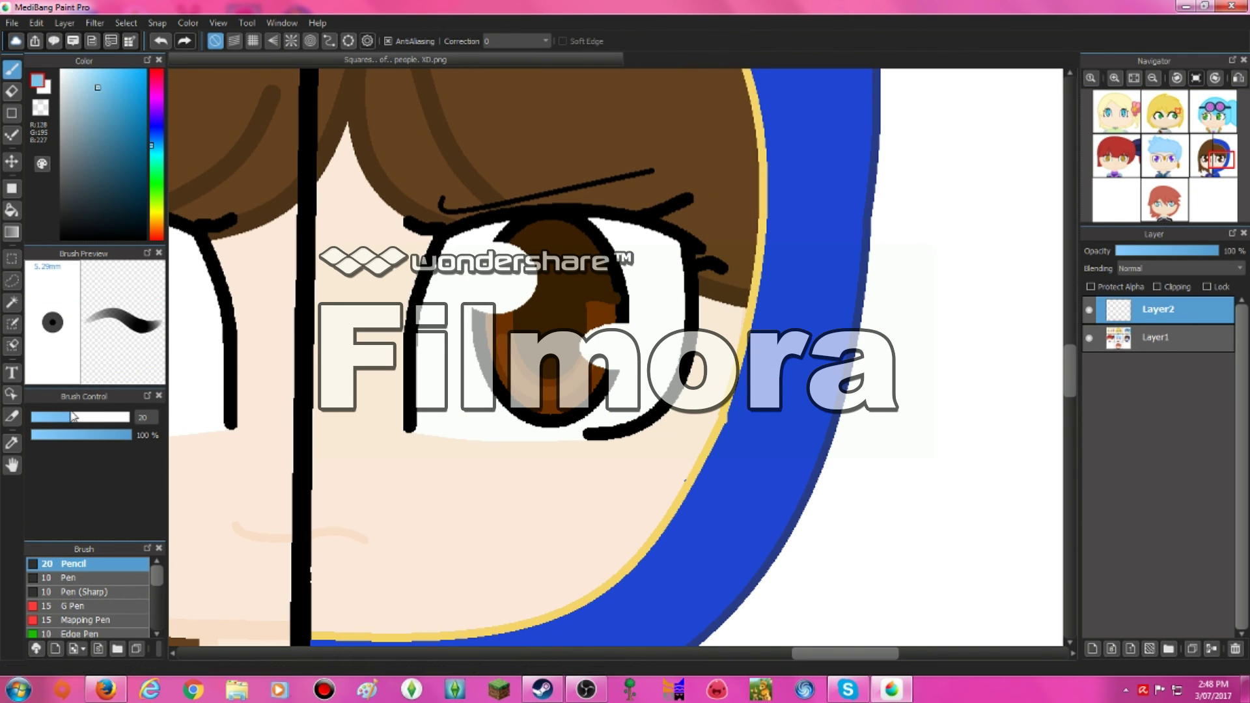
{"action": "left_click_drag", "start_coordinate": [663, 405], "coordinate": [684, 405]}
{"action": "scroll", "coordinate": [83, 610], "scroll_direction": "down", "scroll_amount": 1}
{"action": "scroll", "coordinate": [83, 610], "scroll_direction": "down", "scroll_amount": 1}
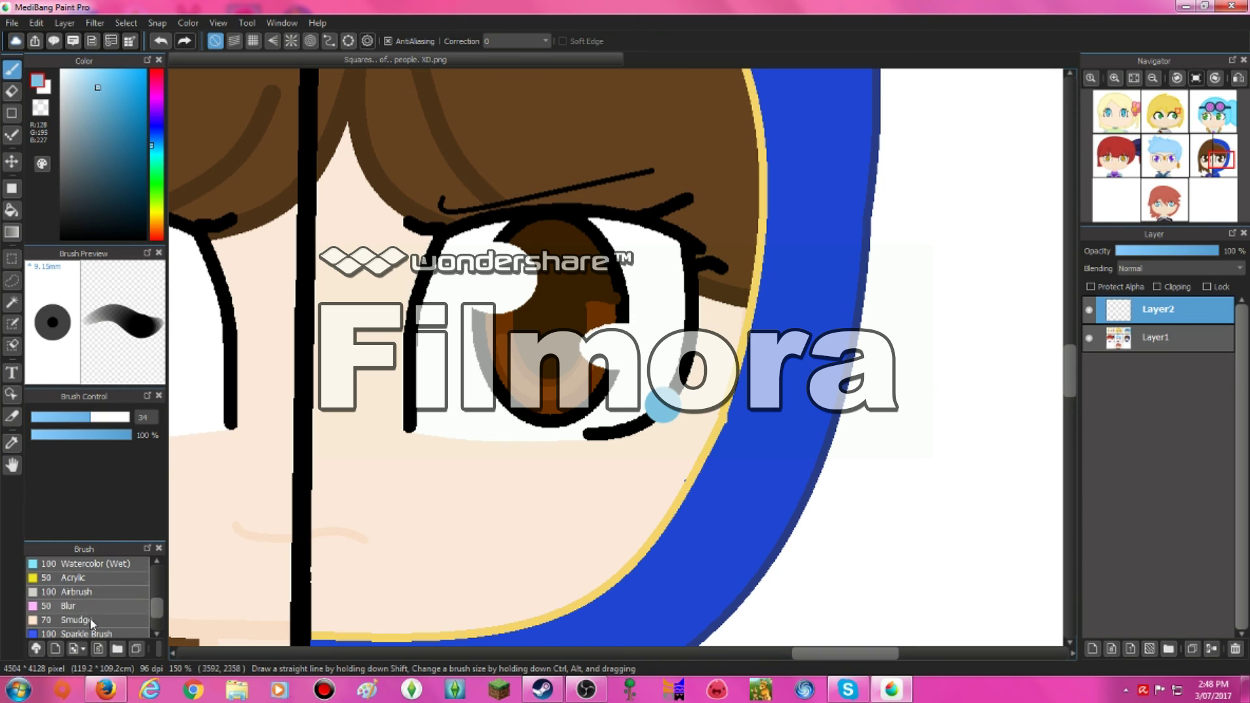
{"action": "scroll", "coordinate": [83, 606], "scroll_direction": "down", "scroll_amount": 1}
{"action": "left_click", "coordinate": [85, 570]}
{"action": "left_click", "coordinate": [663, 399]}
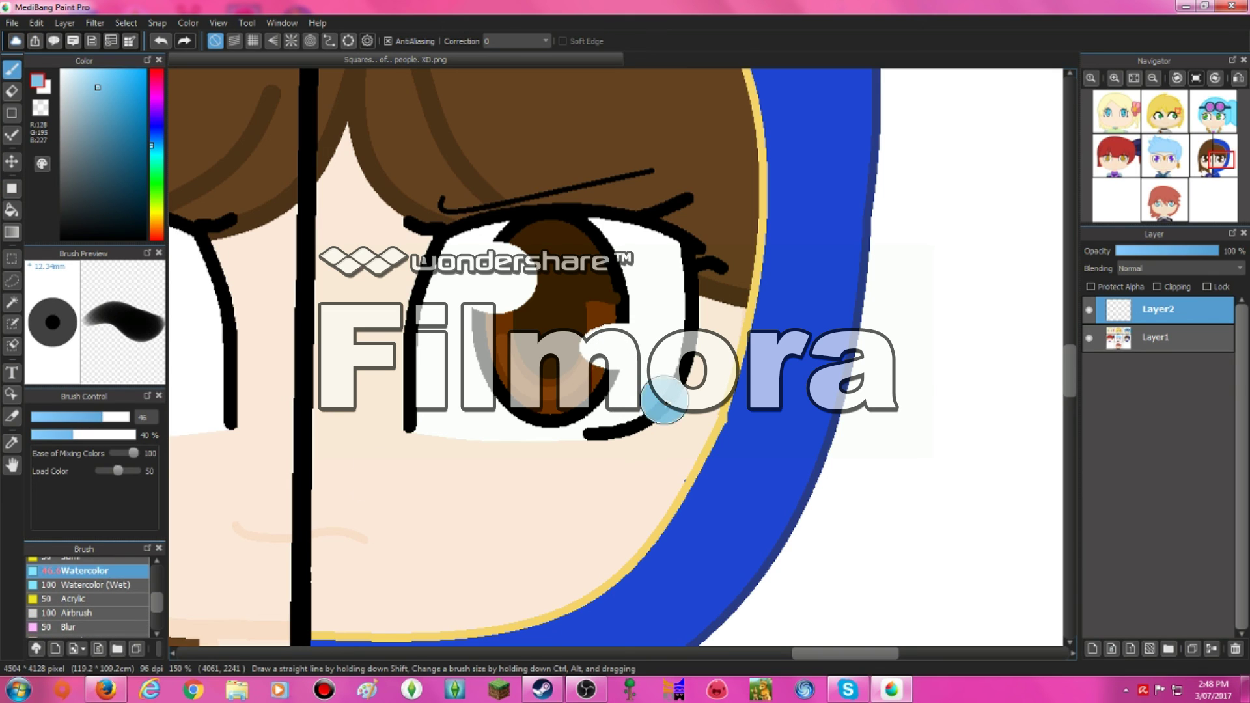
Step: Soften the light-blue dab at the eye corner with the Blur brush enlarged to size 59
{"action": "left_click", "coordinate": [85, 618]}
{"action": "left_click_drag", "start_coordinate": [664, 397], "coordinate": [625, 397]}
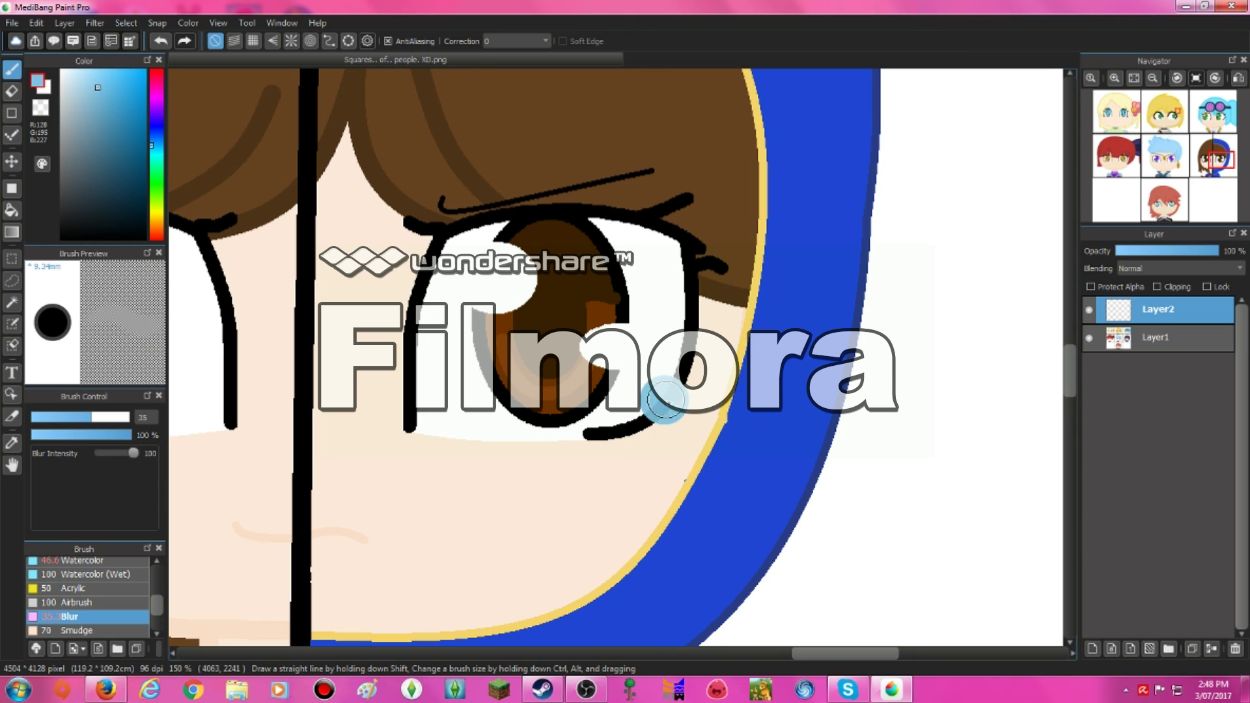
{"action": "left_click_drag", "start_coordinate": [241, 471], "coordinate": [257, 471]}
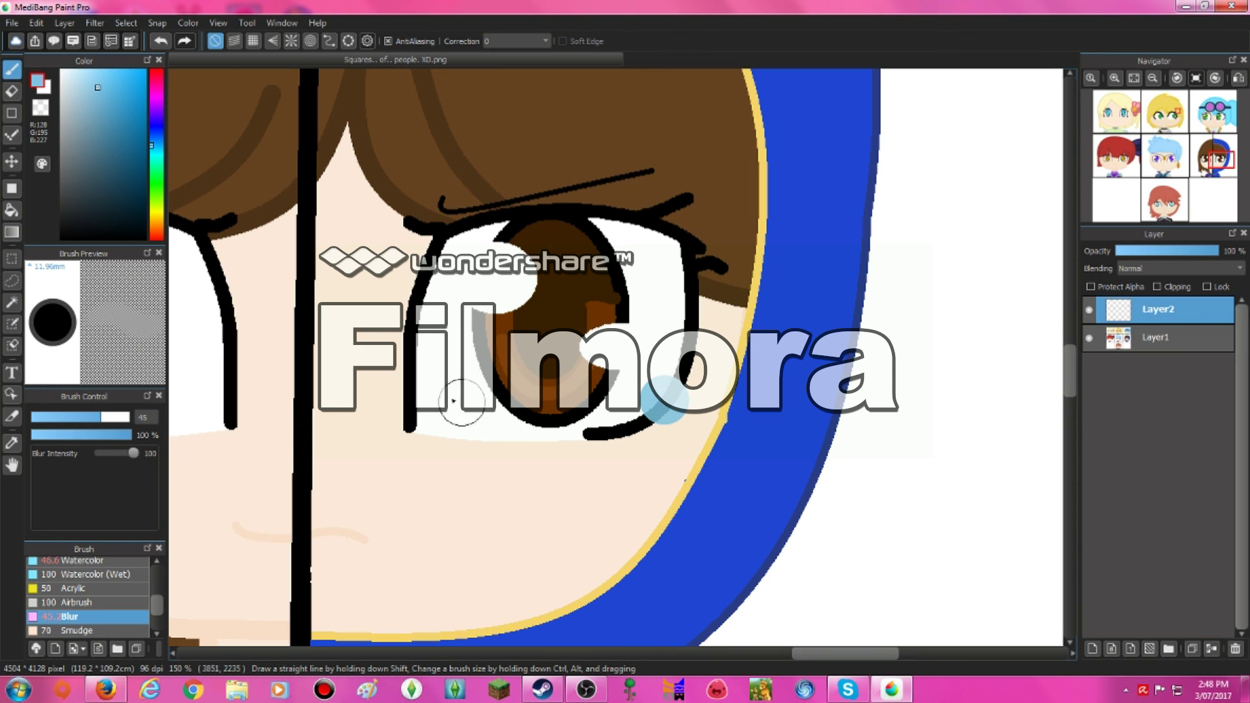
{"action": "left_click_drag", "start_coordinate": [618, 357], "coordinate": [645, 357]}
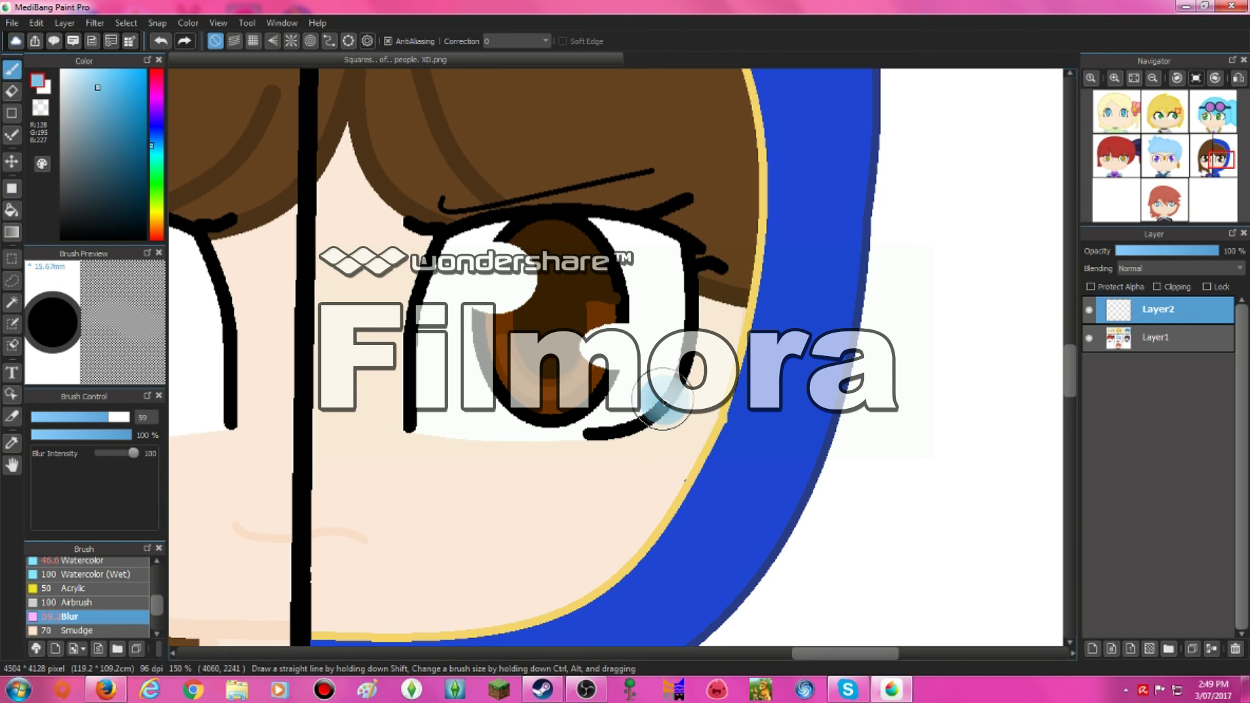
Step: Set the Watercolor brush to size 6.4 with a very pale blue and bring up the blue-haired character
{"action": "scroll", "coordinate": [85, 592], "scroll_direction": "up", "scroll_amount": 1}
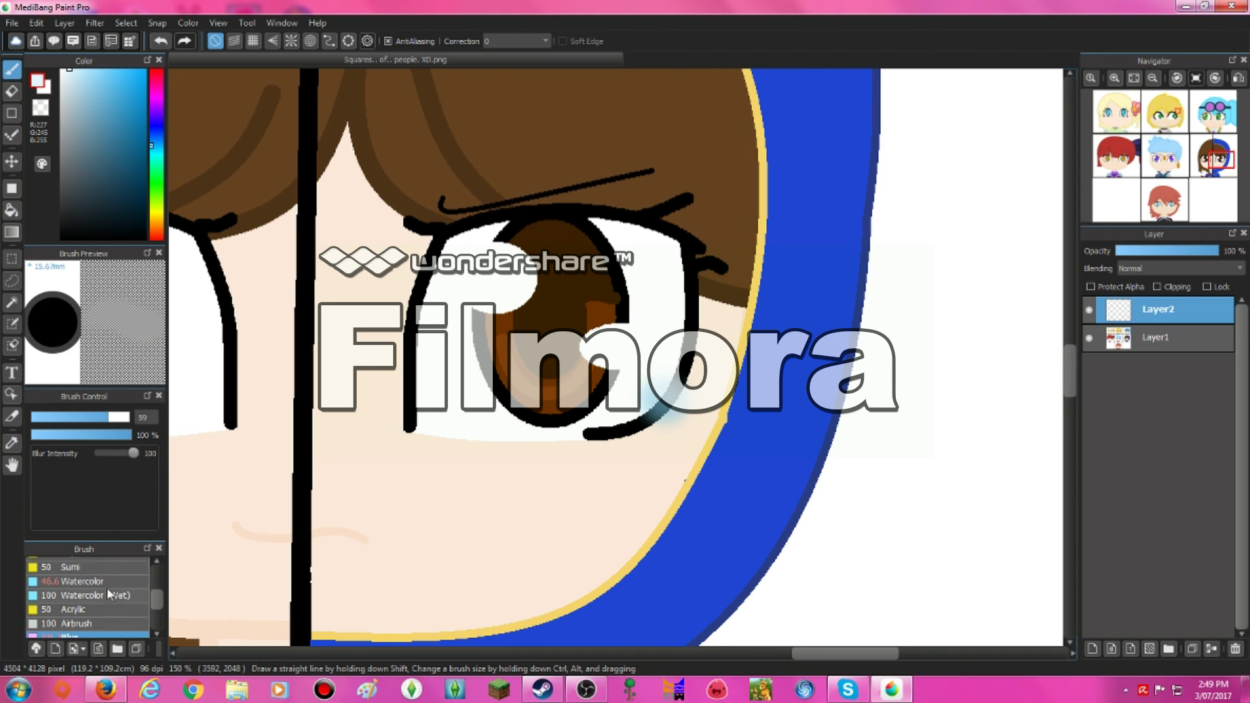
{"action": "left_click", "coordinate": [85, 591]}
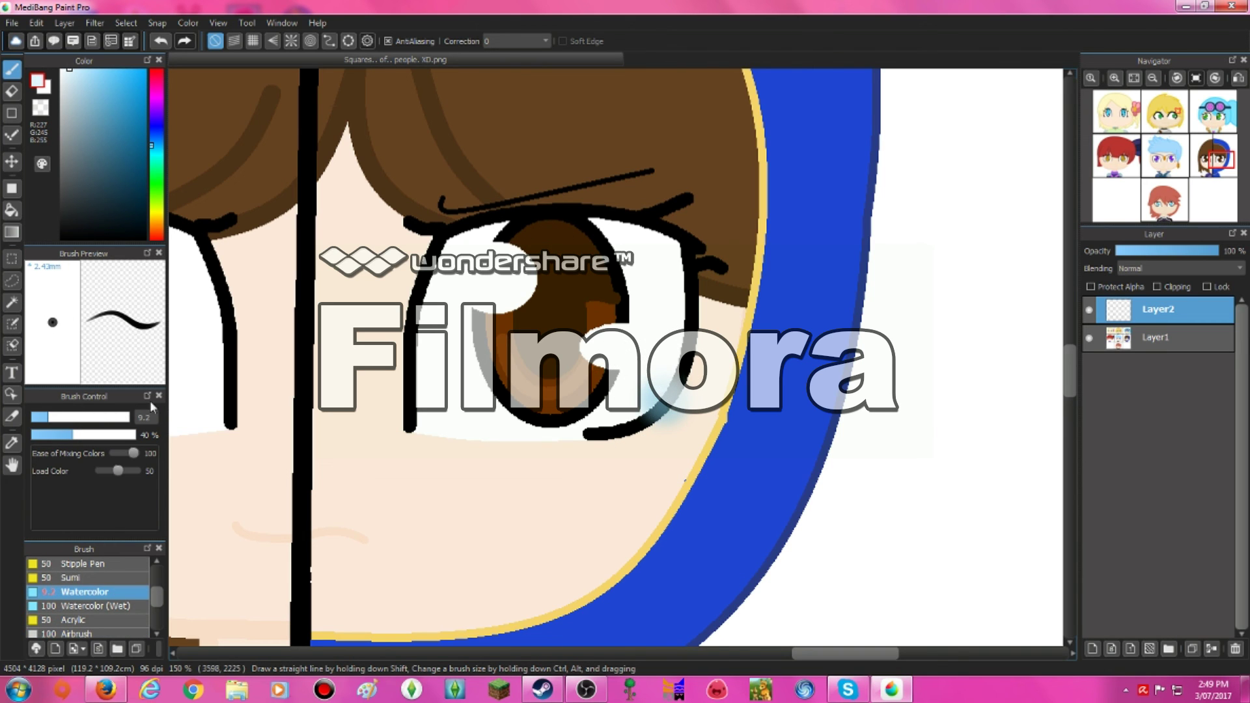
{"action": "scroll", "coordinate": [668, 405], "scroll_direction": "down", "scroll_amount": 4}
{"action": "scroll", "coordinate": [505, 454], "scroll_direction": "up", "scroll_amount": 6}
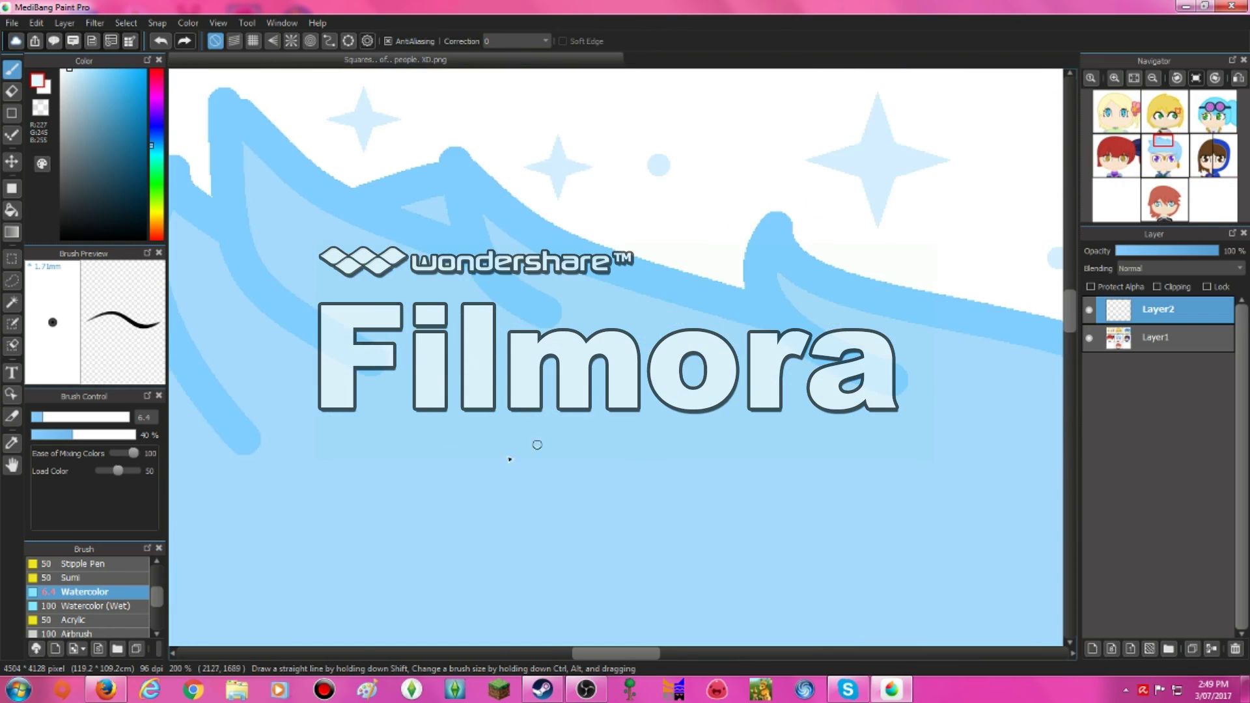
{"action": "scroll", "coordinate": [1043, 382], "scroll_direction": "down", "scroll_amount": 1}
Step: Select the orange center of the blue-haired character's forehead gem and paint pale-orange highlights on Layer2, softened with the Blur brush
{"action": "left_click", "coordinate": [892, 689]}
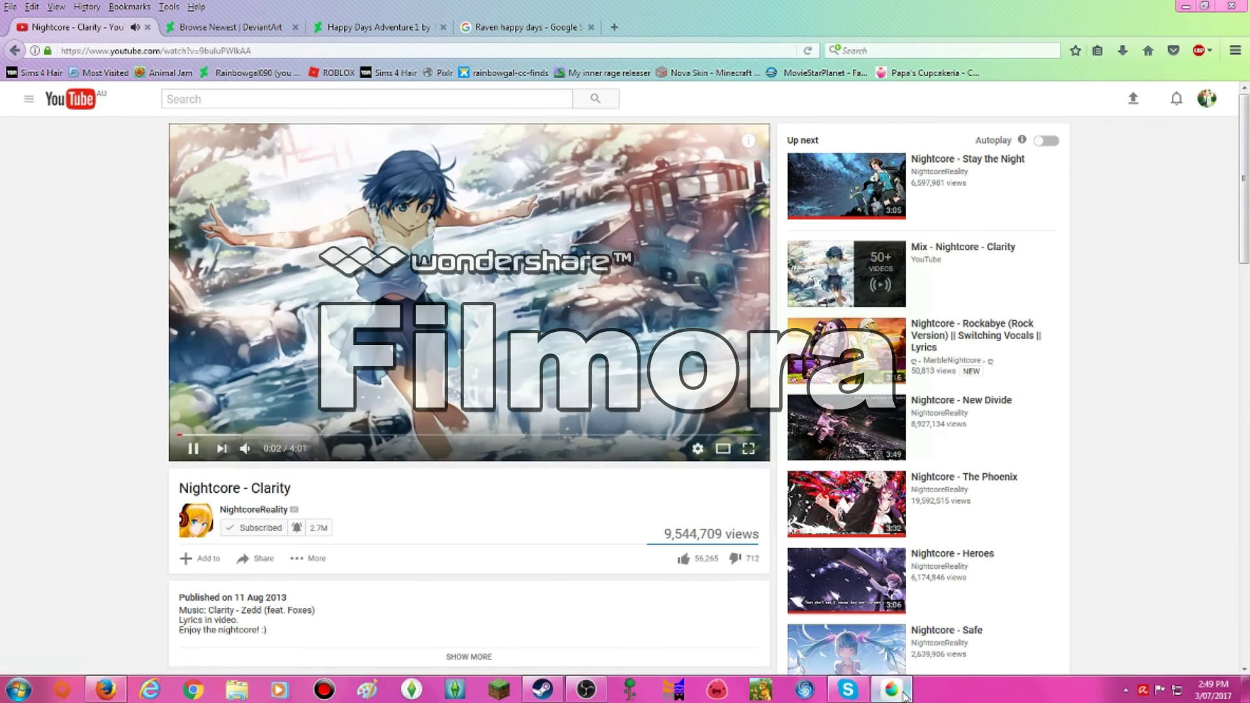
{"action": "left_click", "coordinate": [891, 688]}
{"action": "left_click", "coordinate": [16, 214]}
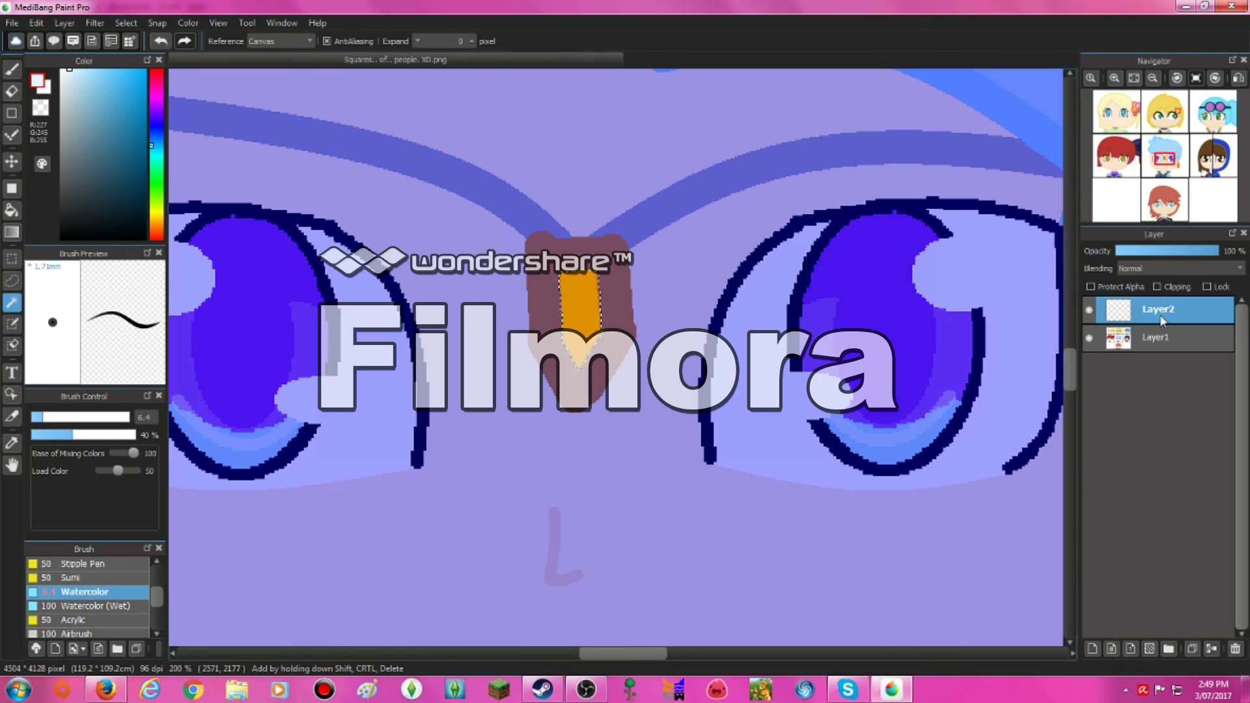
{"action": "key", "text": "i"}
{"action": "left_click", "coordinate": [12, 69]}
{"action": "scroll", "coordinate": [88, 592], "scroll_direction": "up", "scroll_amount": 3}
{"action": "left_click", "coordinate": [86, 591]}
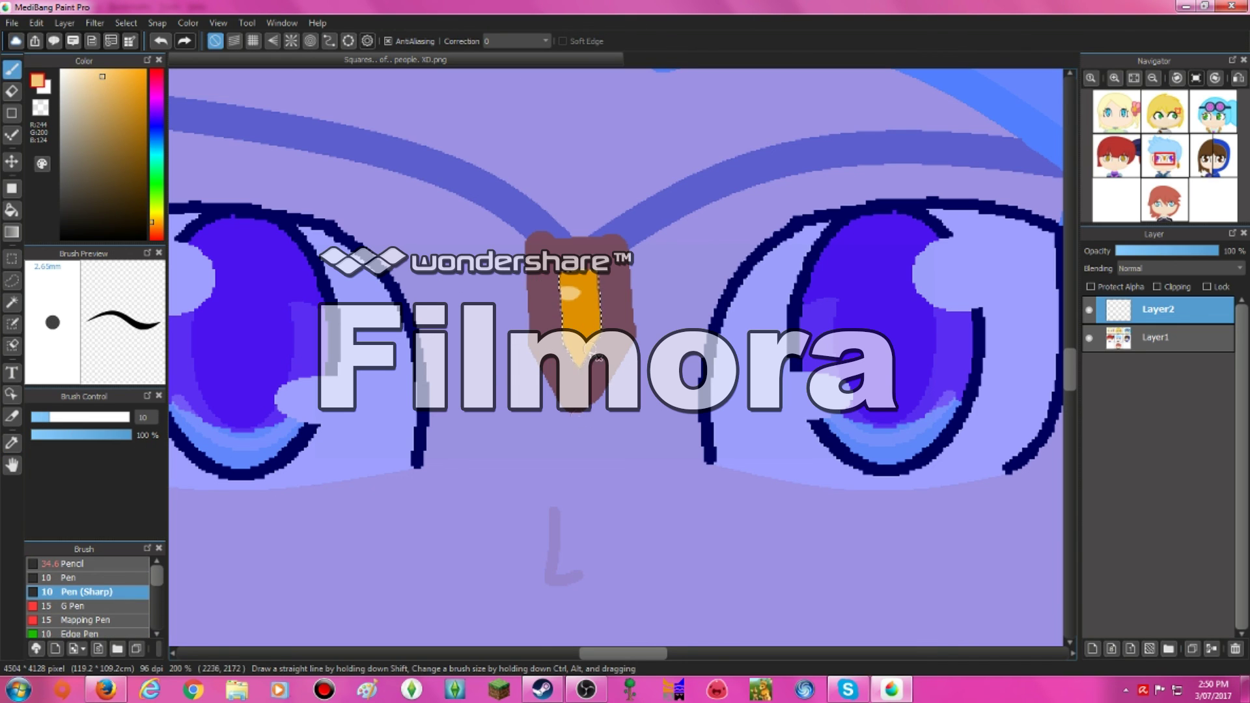
{"action": "scroll", "coordinate": [88, 599], "scroll_direction": "down", "scroll_amount": 5}
{"action": "left_click", "coordinate": [68, 627]}
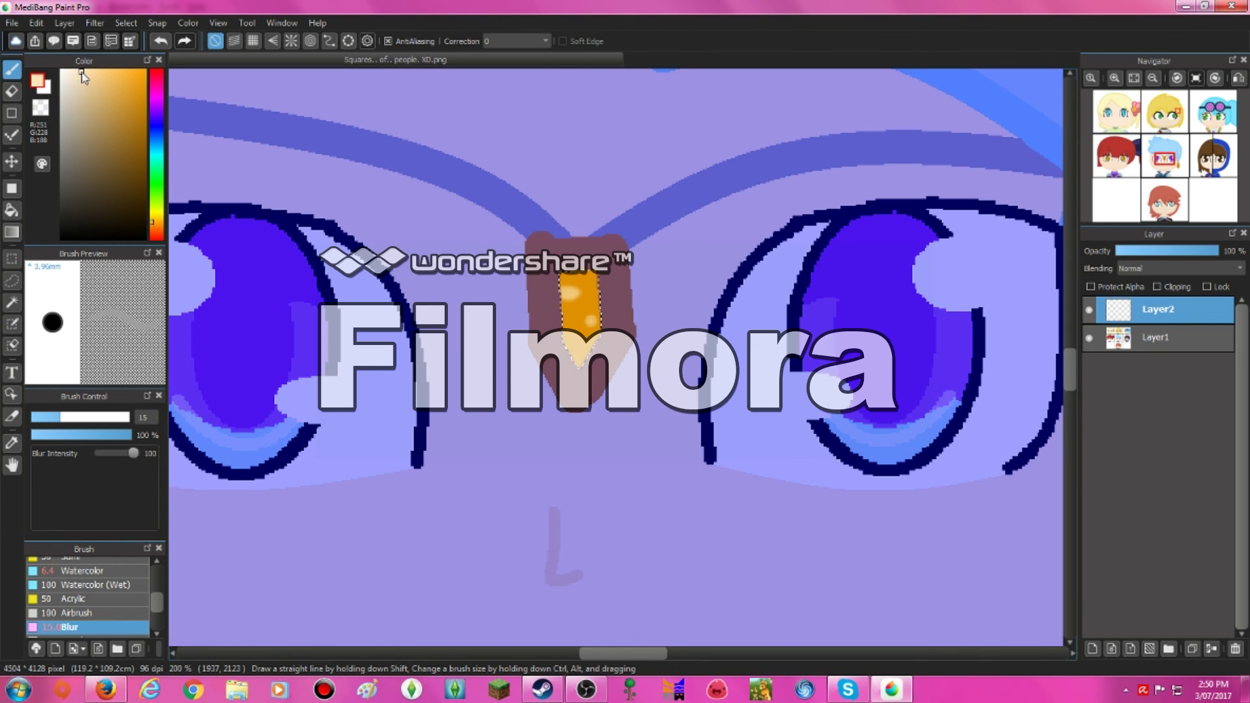
Step: Add smaller, paler highlights to the forehead gem with Pen (Sharp) at size 3.7 and blur them at size 15
{"action": "scroll", "coordinate": [91, 593], "scroll_direction": "up", "scroll_amount": 5}
{"action": "left_click", "coordinate": [101, 589]}
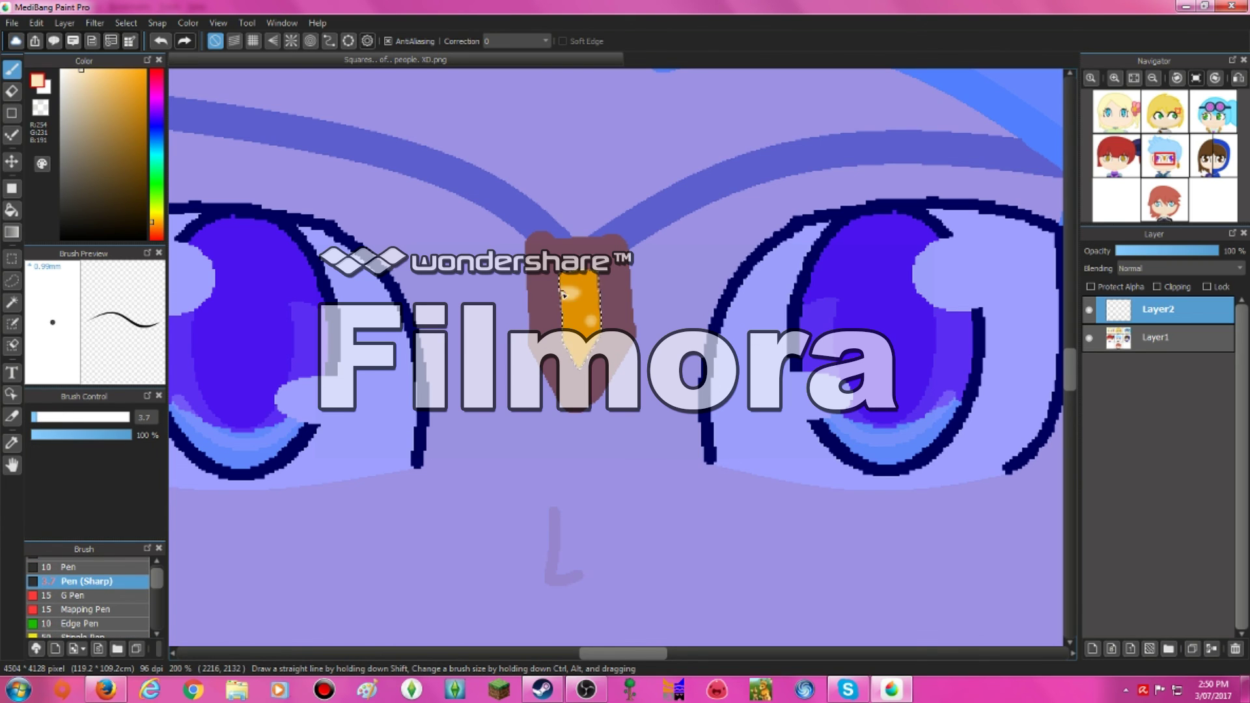
{"action": "scroll", "coordinate": [88, 599], "scroll_direction": "down", "scroll_amount": 5}
{"action": "left_click", "coordinate": [68, 627]}
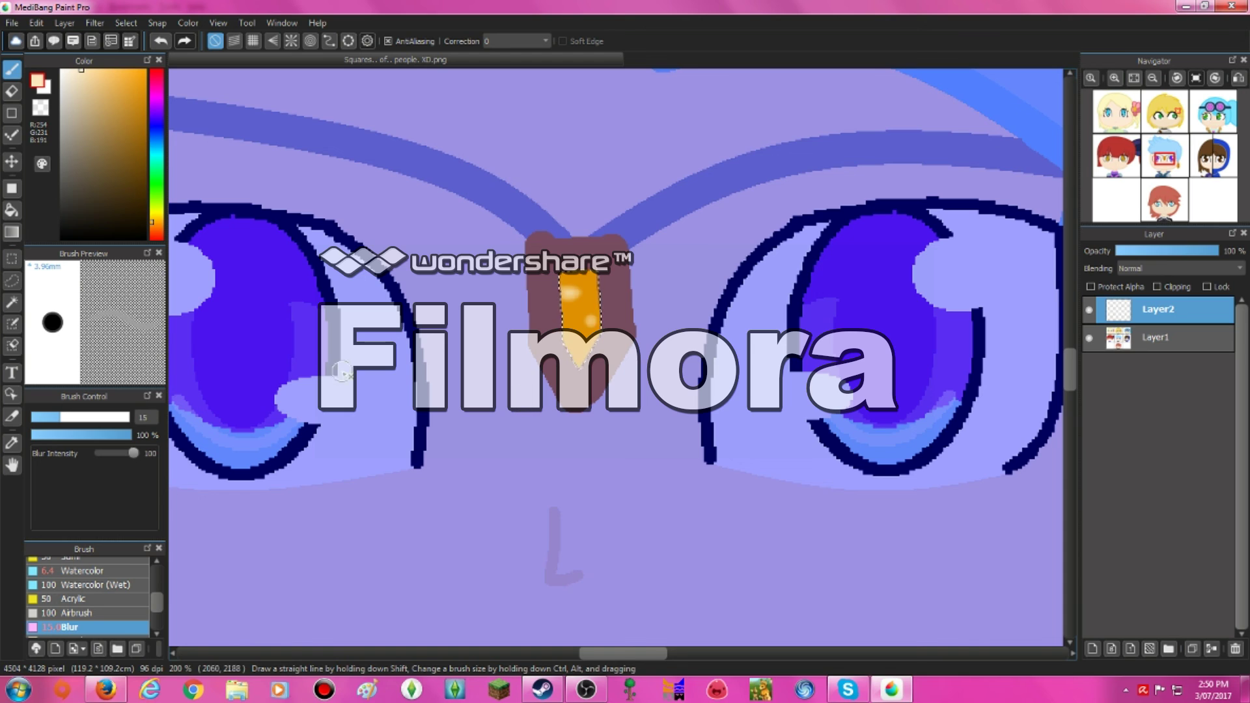
Step: Add a layer beneath the highlight layer and set up Pen (Sharp) at size 23 with a saturated orange
{"action": "key", "text": "ctrl+shift+n"}
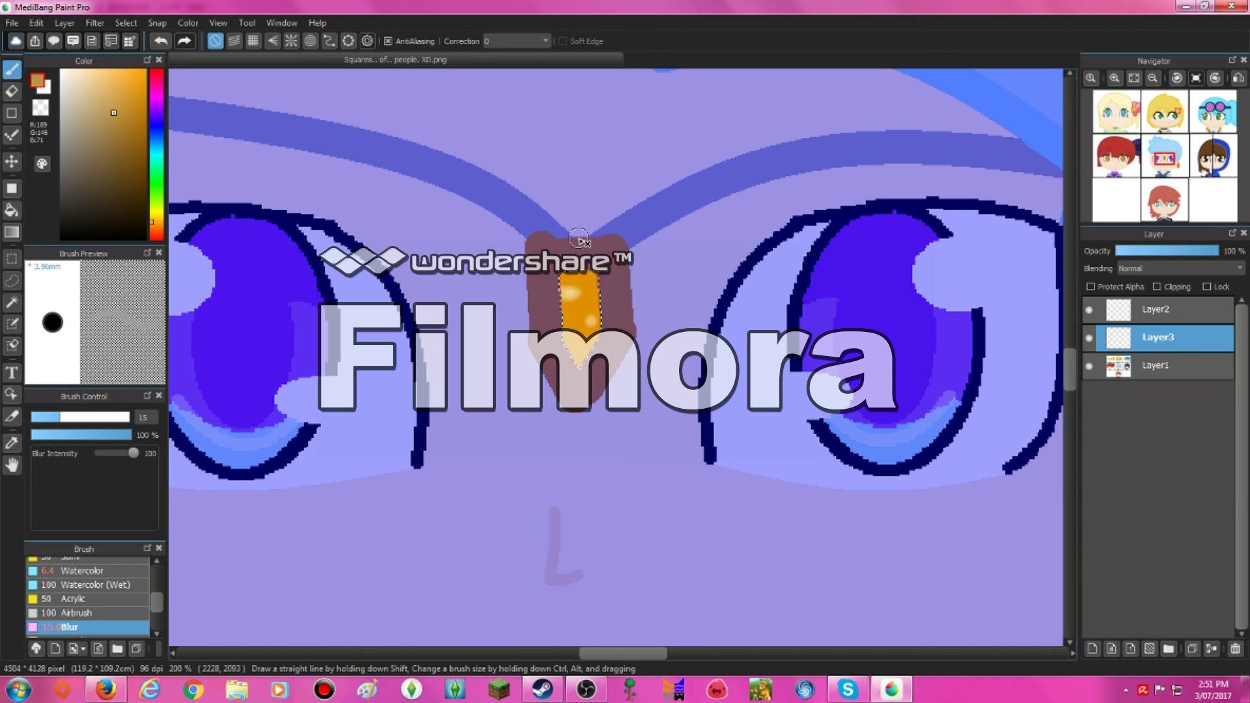
{"action": "scroll", "coordinate": [91, 592], "scroll_direction": "up", "scroll_amount": 5}
{"action": "left_click", "coordinate": [91, 570]}
{"action": "left_click", "coordinate": [139, 102]}
{"action": "left_click", "coordinate": [36, 22]}
{"action": "left_click", "coordinate": [142, 91]}
{"action": "left_click", "coordinate": [72, 23]}
{"action": "left_click", "coordinate": [144, 89]}
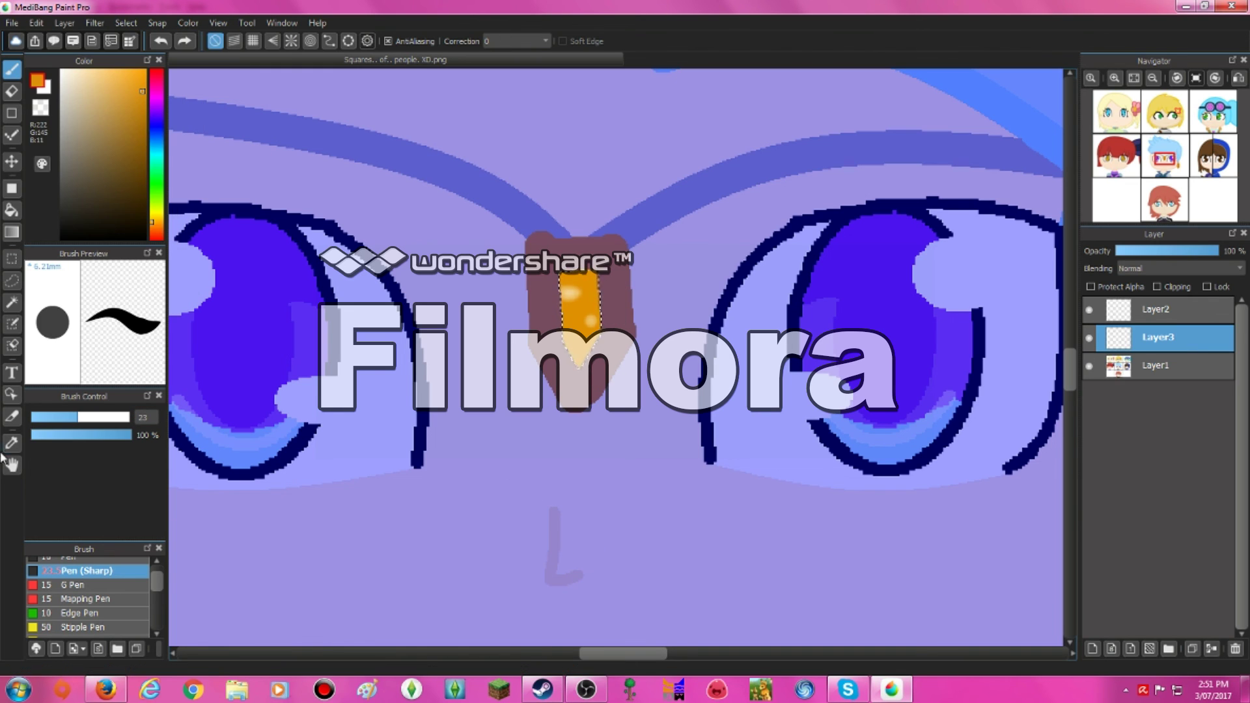
Step: Shade the edges of the forehead gem's center in dark amber and soften the shading with the Blur brush
{"action": "key", "text": "alt"}
{"action": "left_click", "coordinate": [11, 70]}
{"action": "left_click_drag", "start_coordinate": [606, 317], "coordinate": [616, 302]}
{"action": "left_click", "coordinate": [37, 23]}
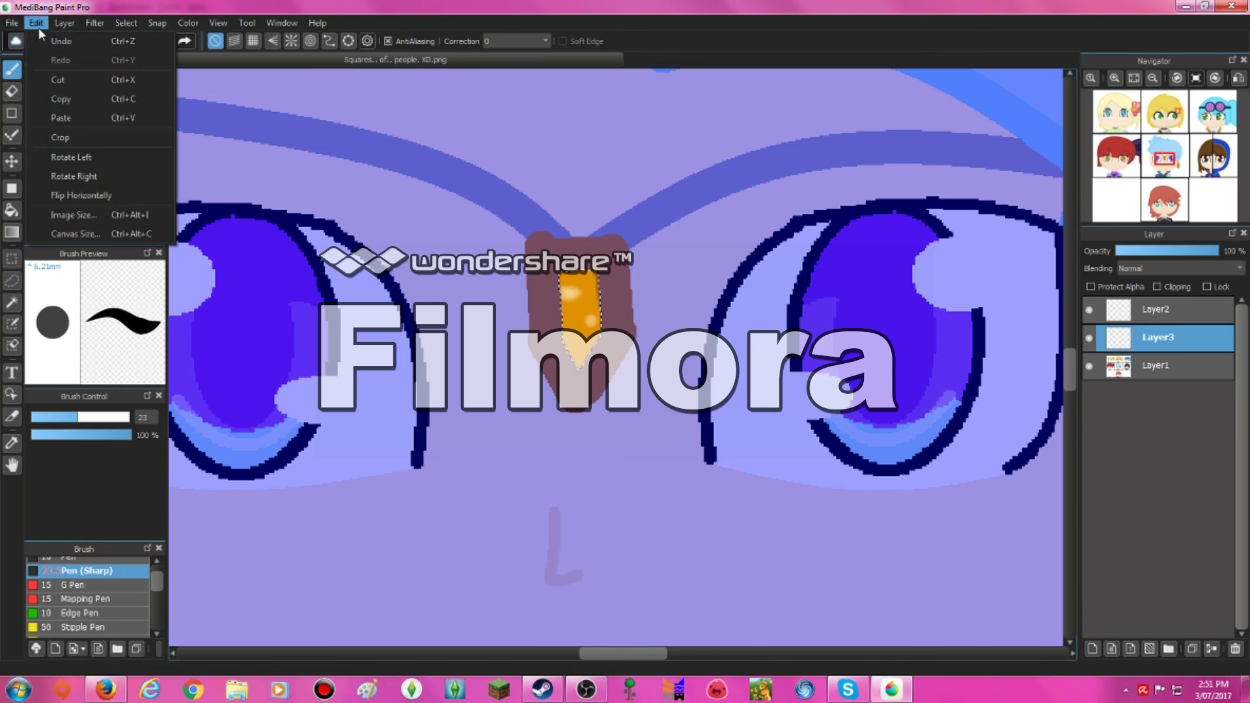
{"action": "left_click", "coordinate": [579, 268]}
{"action": "scroll", "coordinate": [88, 599], "scroll_direction": "down", "scroll_amount": 4}
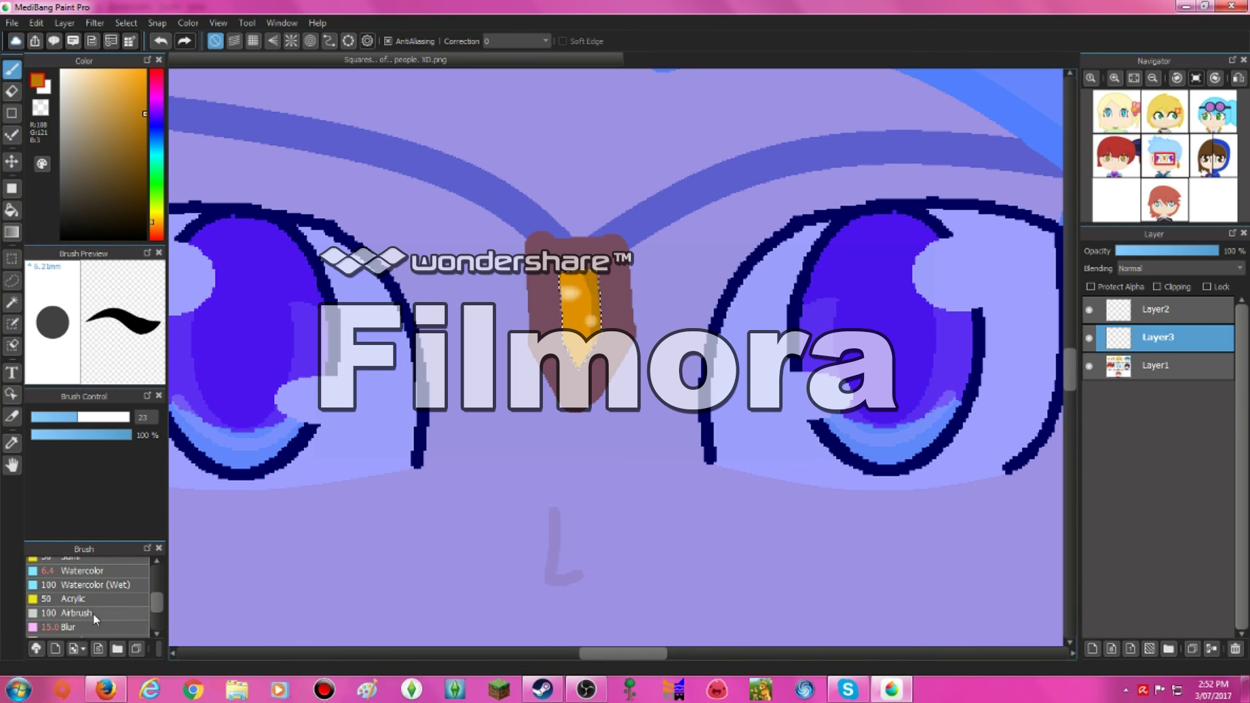
{"action": "left_click", "coordinate": [78, 626]}
Step: Select the orange center of the blue-haired character's earring, paint pale-orange highlights with Pen (Sharp) at size 10.5, and soften them with Blur
{"action": "left_click", "coordinate": [11, 302]}
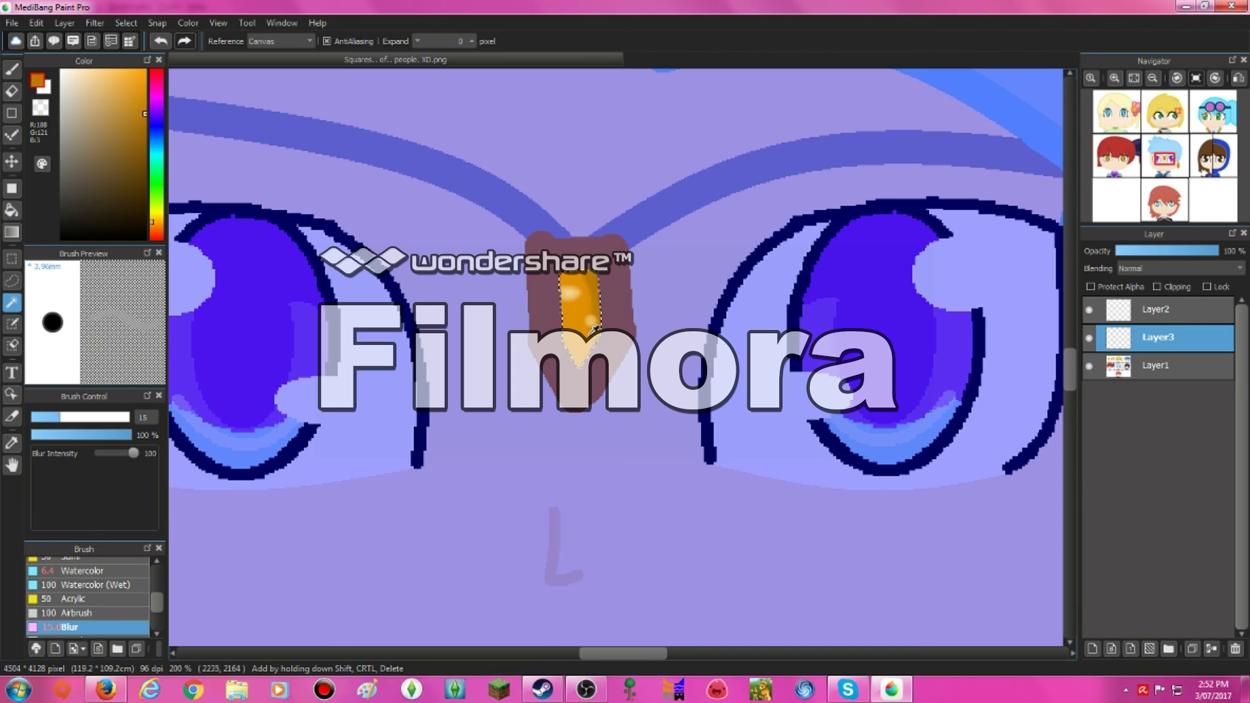
{"action": "left_click_drag", "start_coordinate": [609, 652], "coordinate": [654, 654]}
{"action": "scroll", "coordinate": [654, 654], "scroll_direction": "down", "scroll_amount": 4}
{"action": "left_click", "coordinate": [703, 325]}
{"action": "left_click", "coordinate": [95, 71]}
{"action": "key", "text": "b"}
{"action": "scroll", "coordinate": [88, 599], "scroll_direction": "up", "scroll_amount": 4}
{"action": "left_click", "coordinate": [78, 570]}
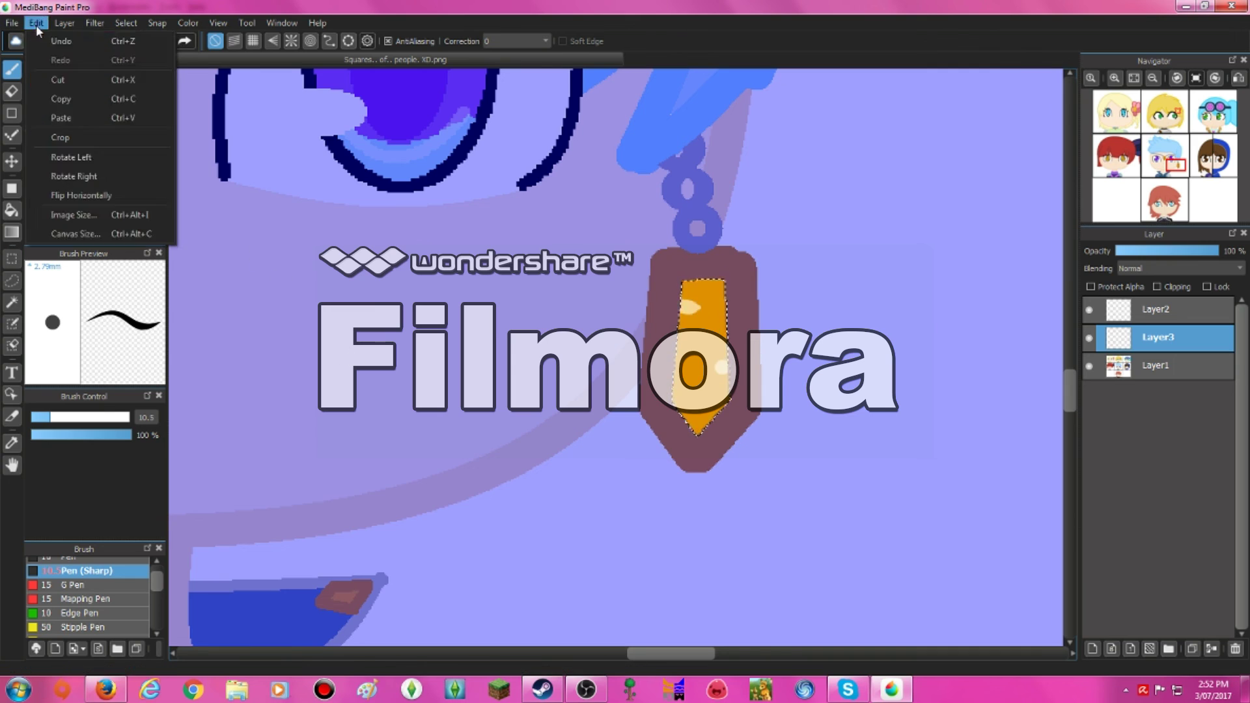
{"action": "scroll", "coordinate": [88, 599], "scroll_direction": "down", "scroll_amount": 3}
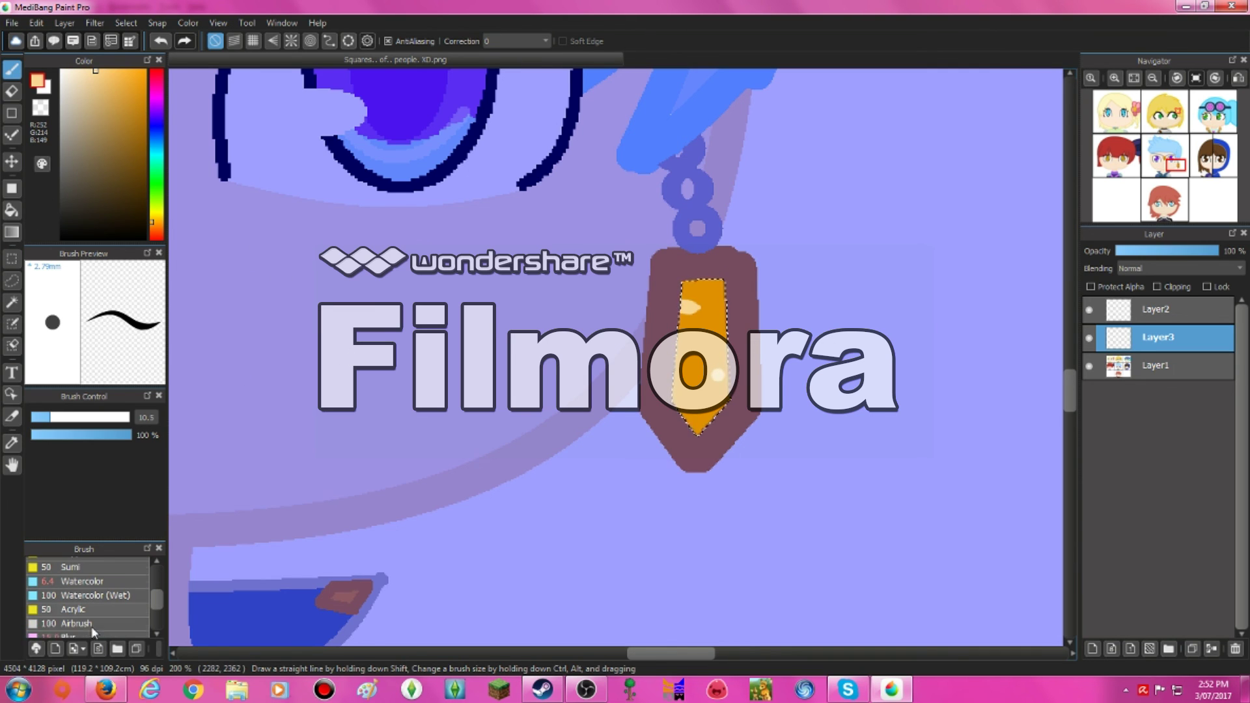
{"action": "left_click", "coordinate": [71, 635]}
Step: Add smaller, paler highlights to the earring's center with Pen (Sharp) and soften them with the Blur brush at size 15
{"action": "left_click", "coordinate": [81, 69]}
{"action": "scroll", "coordinate": [72, 579], "scroll_direction": "up", "scroll_amount": 2}
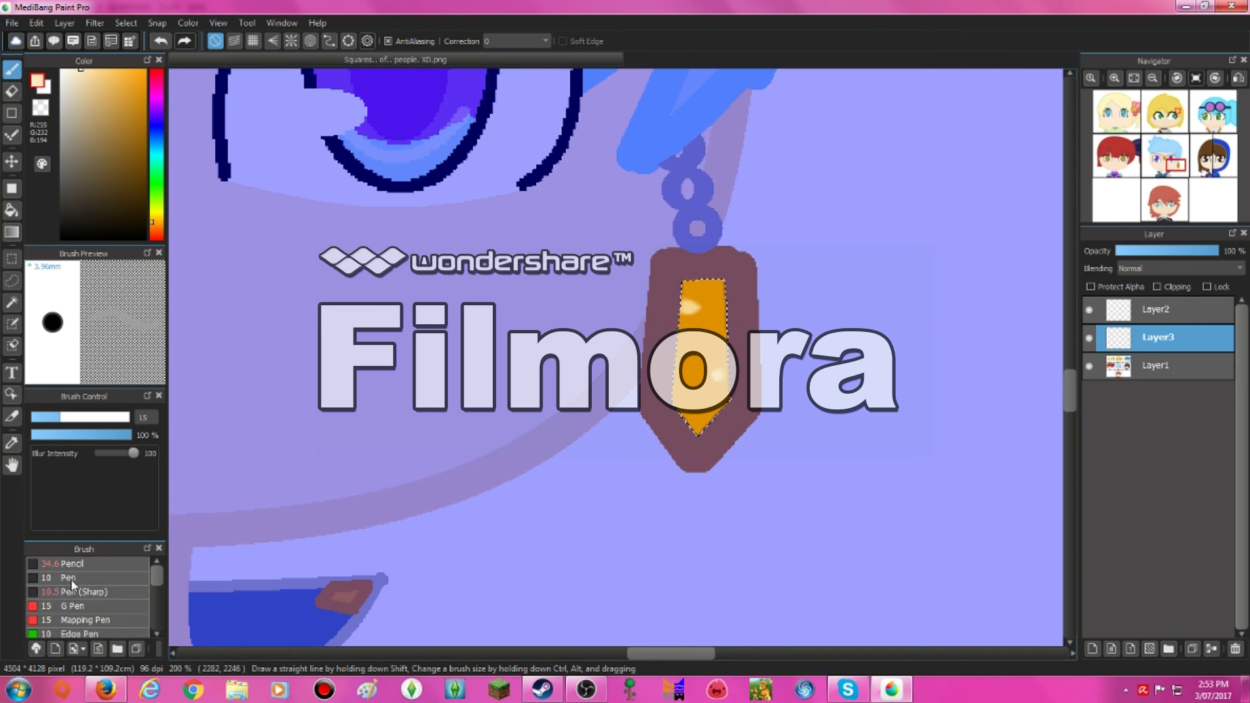
{"action": "left_click", "coordinate": [71, 583]}
{"action": "scroll", "coordinate": [189, 632], "scroll_direction": "up", "scroll_amount": 1}
{"action": "scroll", "coordinate": [102, 628], "scroll_direction": "down", "scroll_amount": 2}
{"action": "scroll", "coordinate": [102, 628], "scroll_direction": "down", "scroll_amount": 1}
{"action": "left_click", "coordinate": [102, 628]}
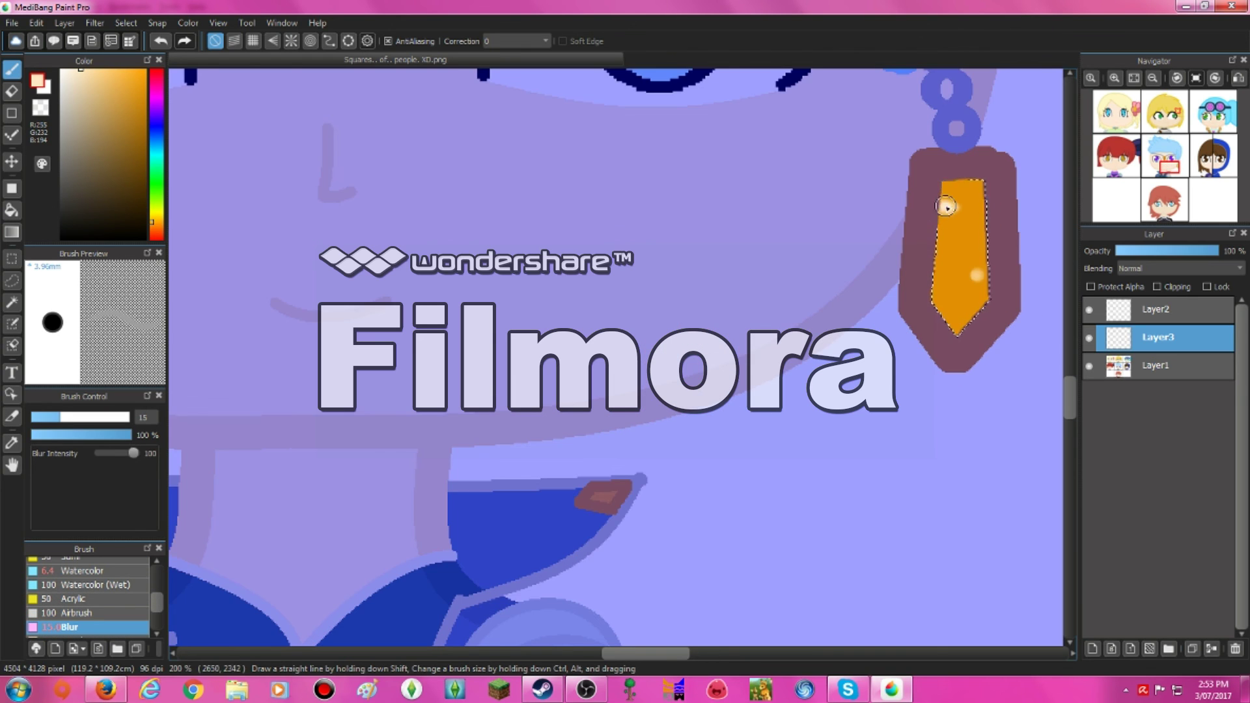
Step: Shade the edges of the earring's orange center in dark amber with Pen (Sharp)
{"action": "scroll", "coordinate": [826, 482], "scroll_direction": "up", "scroll_amount": 2}
{"action": "left_click", "coordinate": [144, 108]}
{"action": "scroll", "coordinate": [90, 585], "scroll_direction": "up", "scroll_amount": 3}
{"action": "left_click", "coordinate": [90, 581]}
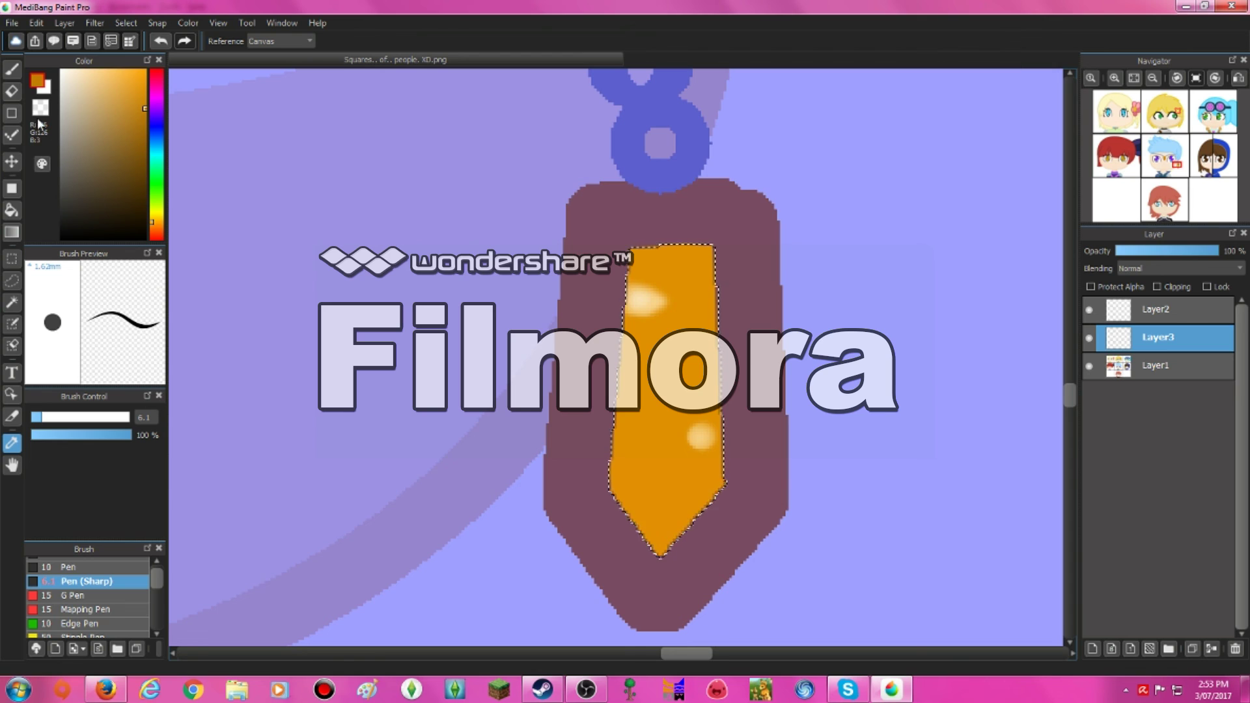
{"action": "left_click", "coordinate": [37, 80]}
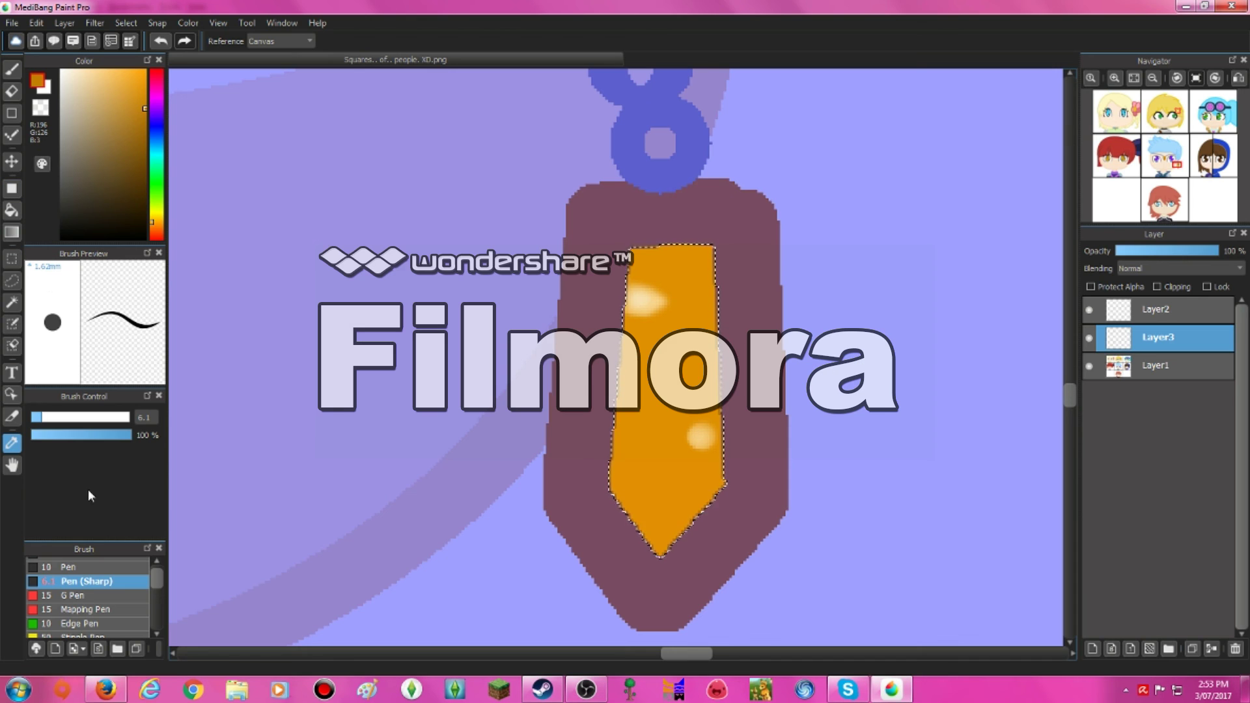
{"action": "key", "text": "b"}
{"action": "key", "text": "ctrl+d"}
{"action": "left_click", "coordinate": [36, 22]}
{"action": "left_click", "coordinate": [65, 417]}
{"action": "key", "text": "ctrl+z"}
{"action": "left_click_drag", "start_coordinate": [681, 242], "coordinate": [710, 329]}
Step: Select the center of the left collar-tip gem, paint a pale-orange highlight with Pen (Sharp) at size 11.5, and blur it
{"action": "scroll", "coordinate": [578, 577], "scroll_direction": "down", "scroll_amount": 3}
{"action": "scroll", "coordinate": [577, 577], "scroll_direction": "up", "scroll_amount": 6}
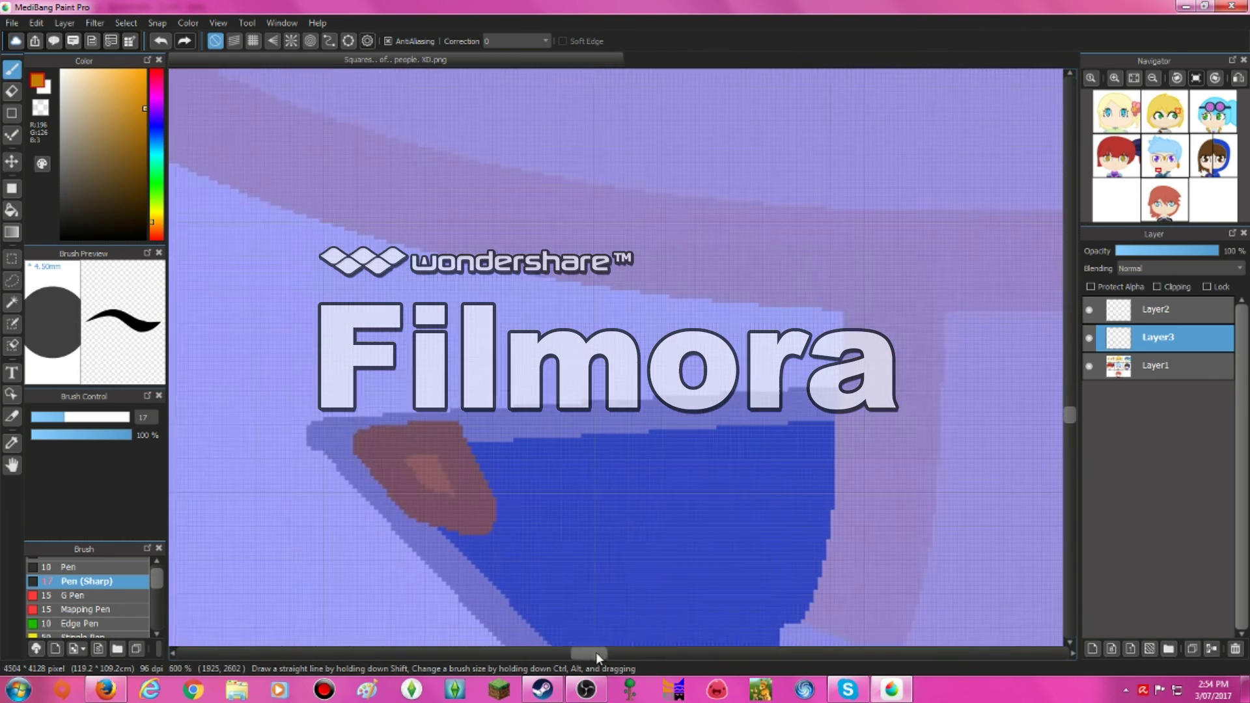
{"action": "mouse_move", "coordinate": [598, 657]}
{"action": "left_mouse_down"}
{"action": "mouse_move", "coordinate": [612, 656]}
{"action": "mouse_move", "coordinate": [584, 654]}
{"action": "left_mouse_up"}
{"action": "key", "text": "w"}
{"action": "left_click", "coordinate": [95, 74]}
{"action": "key", "text": "b"}
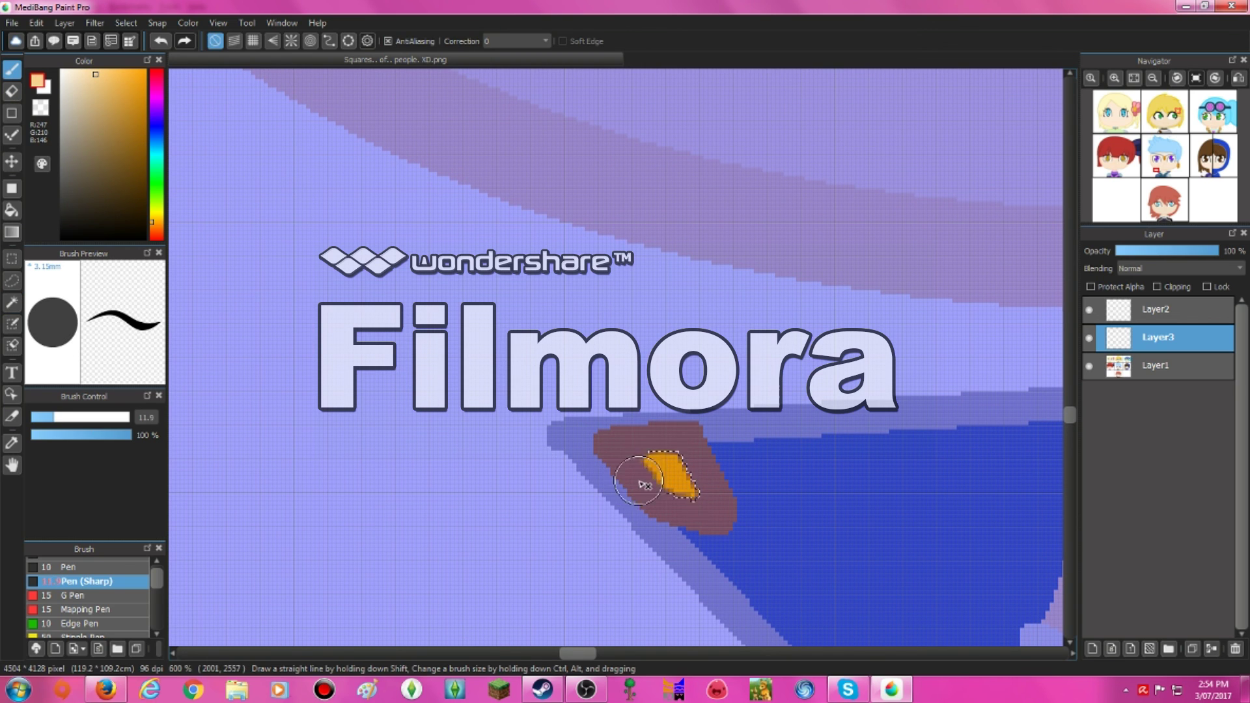
{"action": "scroll", "coordinate": [90, 624], "scroll_direction": "down", "scroll_amount": 3}
{"action": "left_click", "coordinate": [90, 631]}
{"action": "scroll", "coordinate": [90, 612], "scroll_direction": "down", "scroll_amount": 2}
{"action": "left_click", "coordinate": [85, 576]}
{"action": "left_click_drag", "start_coordinate": [651, 459], "coordinate": [670, 482]}
{"action": "scroll", "coordinate": [118, 614], "scroll_direction": "down", "scroll_amount": 2}
Step: Add a smaller, paler highlight to the left collar-tip gem with Pen (Sharp) at size 5.4 and blur it
{"action": "left_click", "coordinate": [80, 68]}
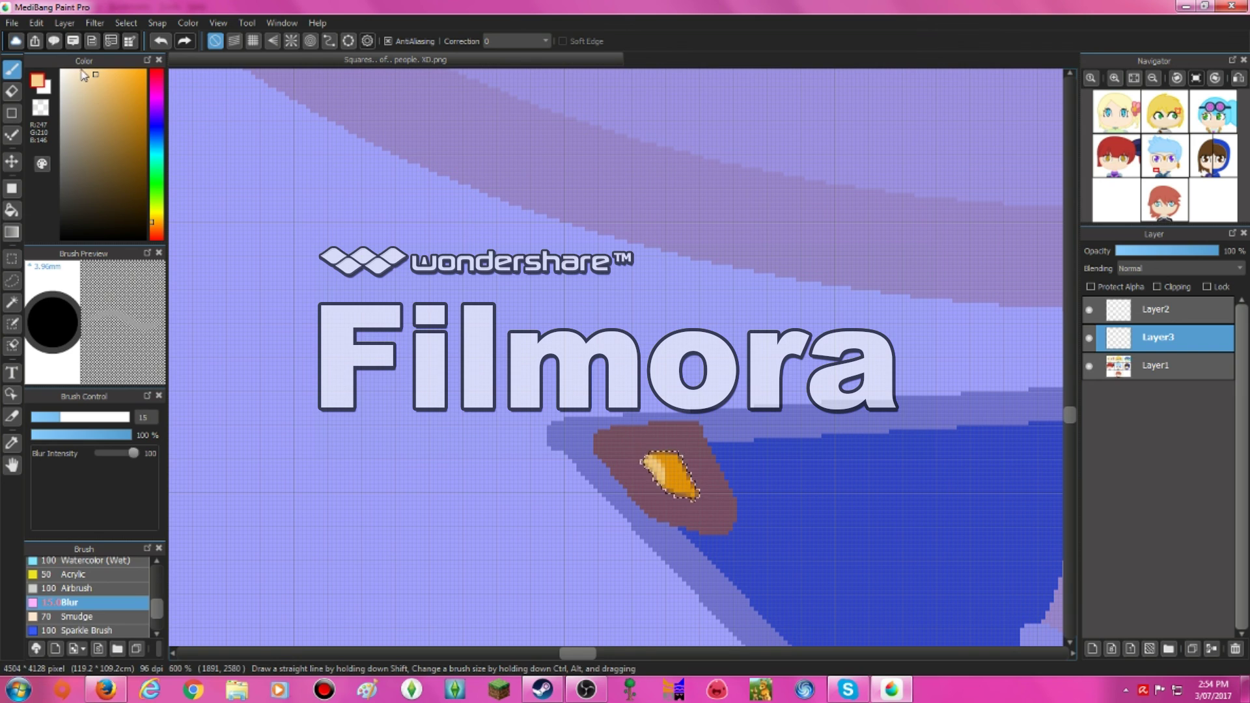
{"action": "scroll", "coordinate": [53, 575], "scroll_direction": "up", "scroll_amount": 5}
{"action": "scroll", "coordinate": [130, 591], "scroll_direction": "down", "scroll_amount": 3}
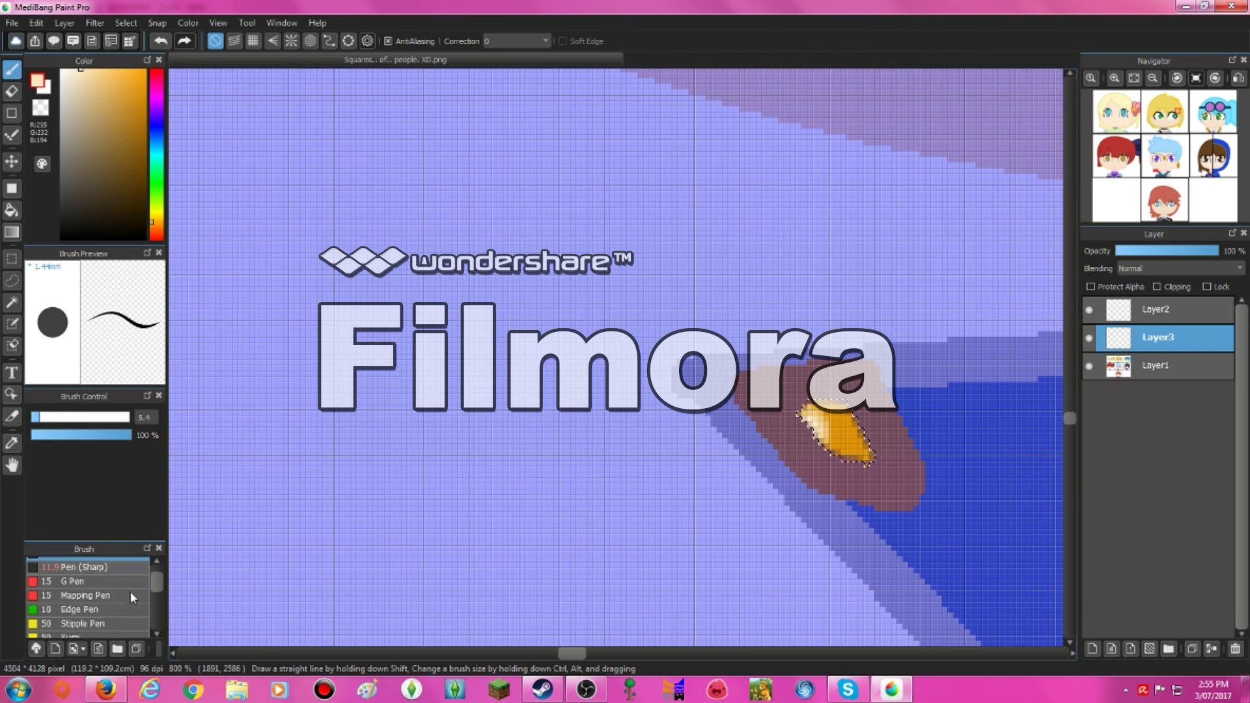
{"action": "left_click", "coordinate": [78, 632]}
Step: Select the center of the right collar-tip gem, paint a pale-orange highlight with Pen (Sharp) at size 8.1, and blur it
{"action": "scroll", "coordinate": [590, 480], "scroll_direction": "right", "scroll_amount": 10}
{"action": "key", "text": "d"}
{"action": "key", "text": "ctrl+z"}
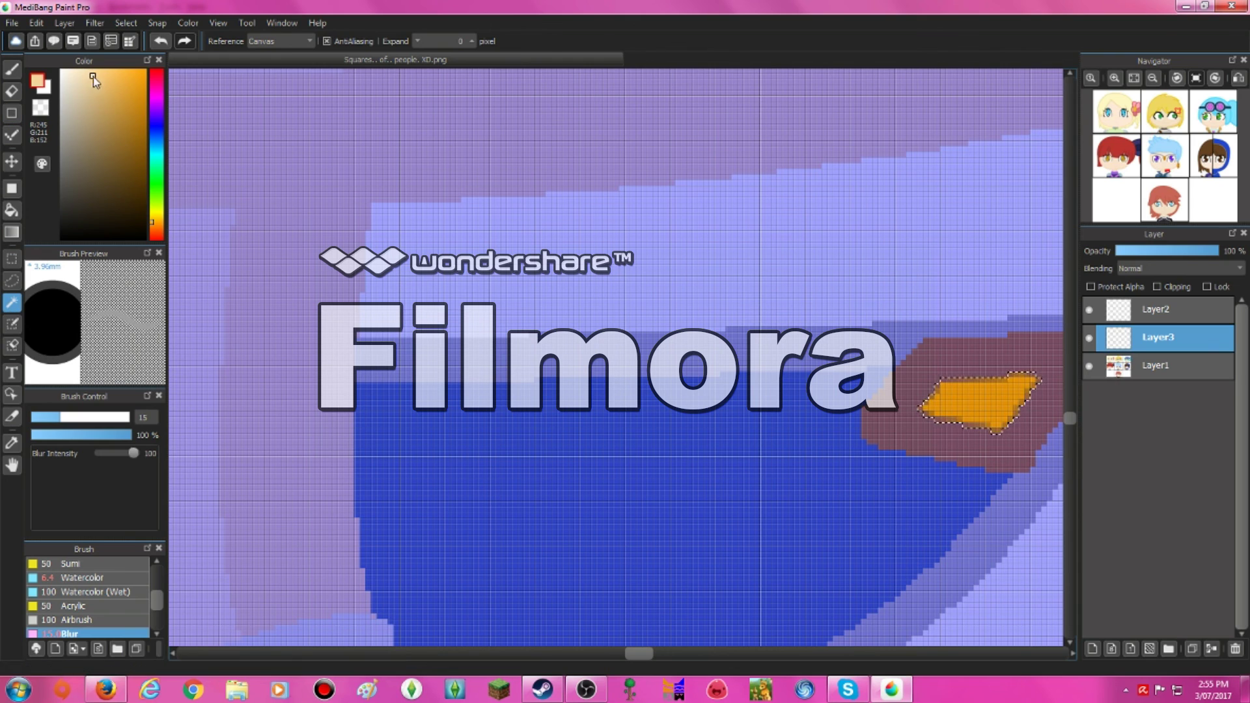
{"action": "scroll", "coordinate": [88, 586], "scroll_direction": "up", "scroll_amount": 3}
{"action": "left_click", "coordinate": [88, 574]}
{"action": "left_click_drag", "start_coordinate": [1005, 391], "coordinate": [1025, 407]}
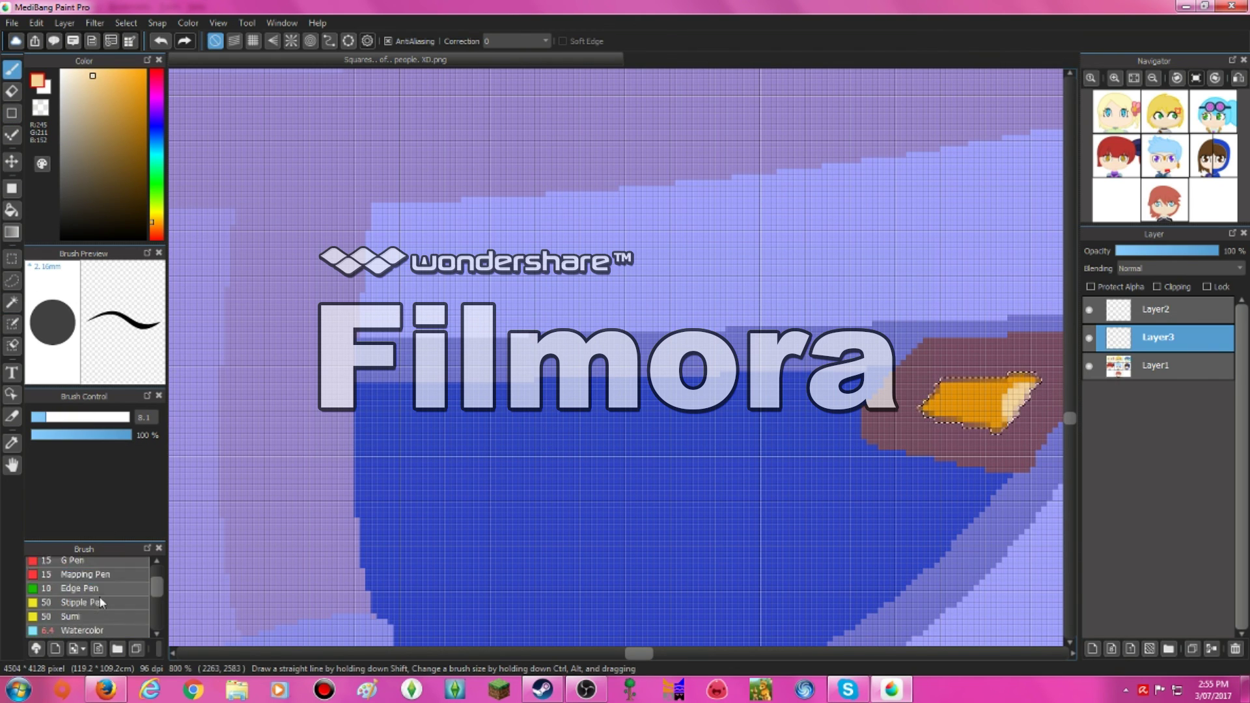
{"action": "scroll", "coordinate": [88, 586], "scroll_direction": "down", "scroll_amount": 3}
{"action": "left_click", "coordinate": [78, 633]}
Step: Add a paler highlight to the right collar-tip gem and soften it with the Blur brush at size 15
{"action": "scroll", "coordinate": [134, 589], "scroll_direction": "up", "scroll_amount": 1}
{"action": "scroll", "coordinate": [133, 589], "scroll_direction": "up", "scroll_amount": 3}
{"action": "left_click", "coordinate": [72, 577]}
{"action": "scroll", "coordinate": [135, 605], "scroll_direction": "down", "scroll_amount": 3}
{"action": "left_click", "coordinate": [135, 616]}
{"action": "scroll", "coordinate": [134, 611], "scroll_direction": "down", "scroll_amount": 1}
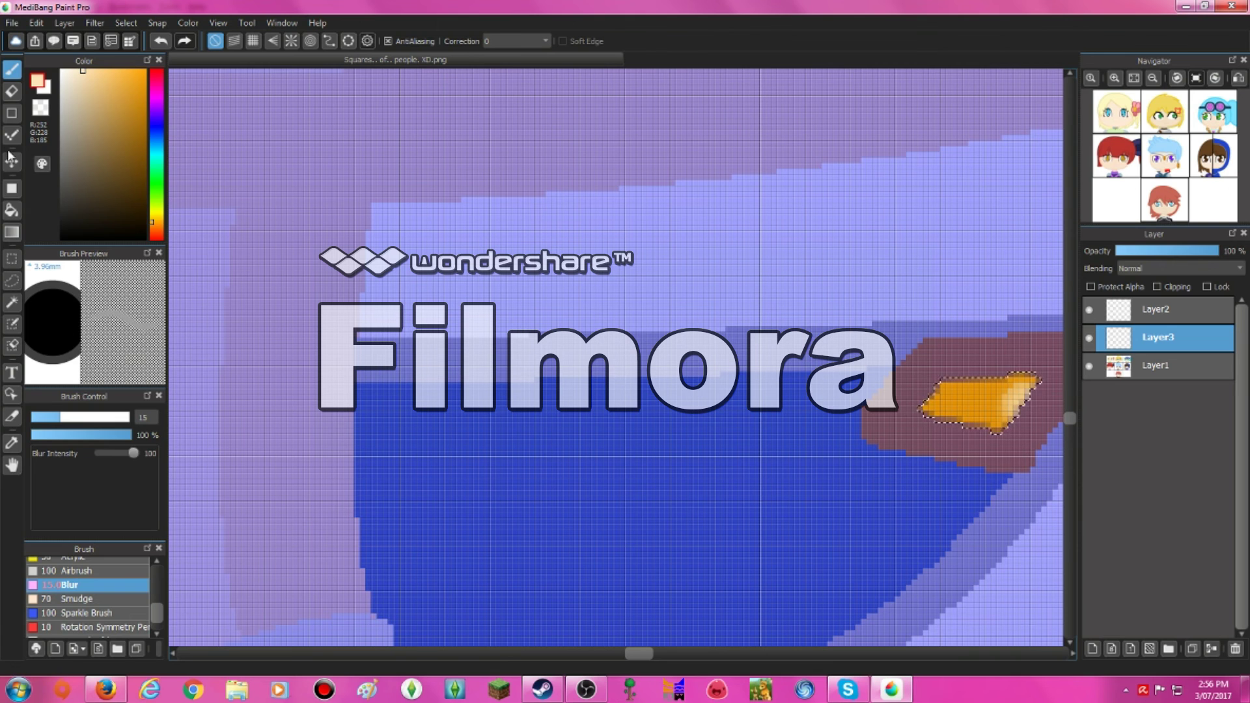
Step: Clear the selection and, on Layer1, select the whole face and hair inside the brown-haired character's blue hood, filling in missed areas
{"action": "left_click", "coordinate": [65, 24]}
{"action": "left_click", "coordinate": [410, 284]}
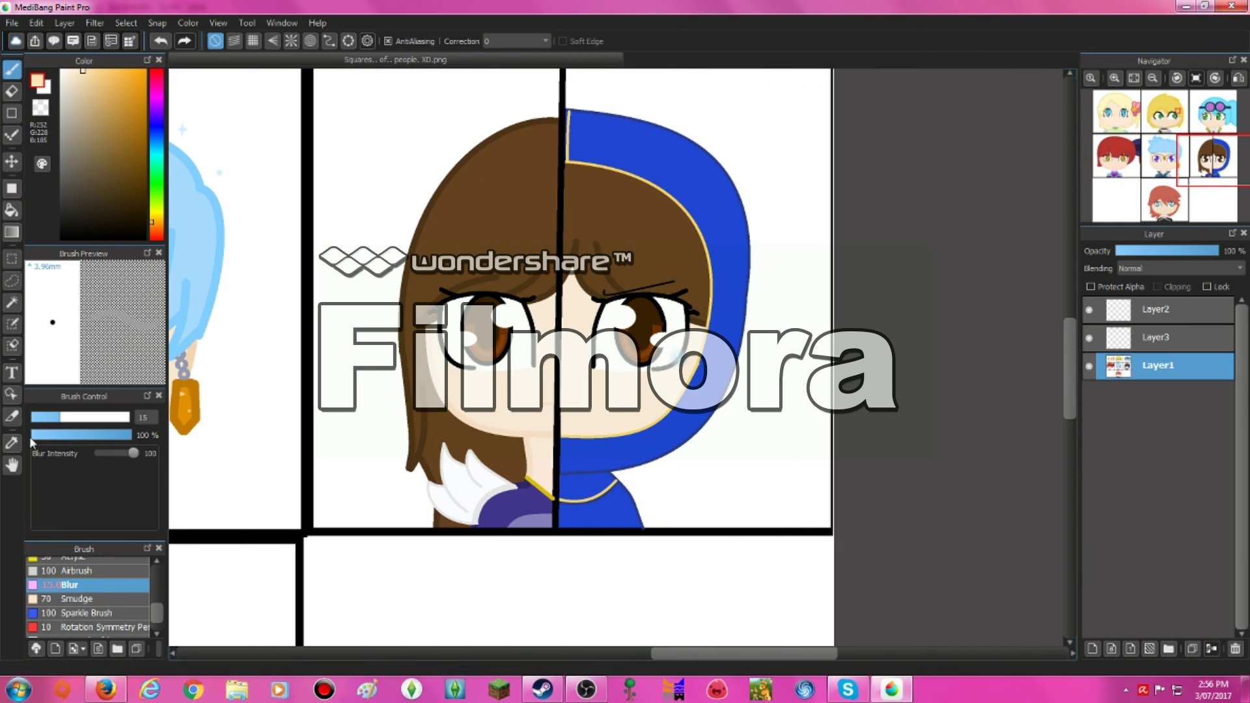
{"action": "left_click", "coordinate": [12, 302]}
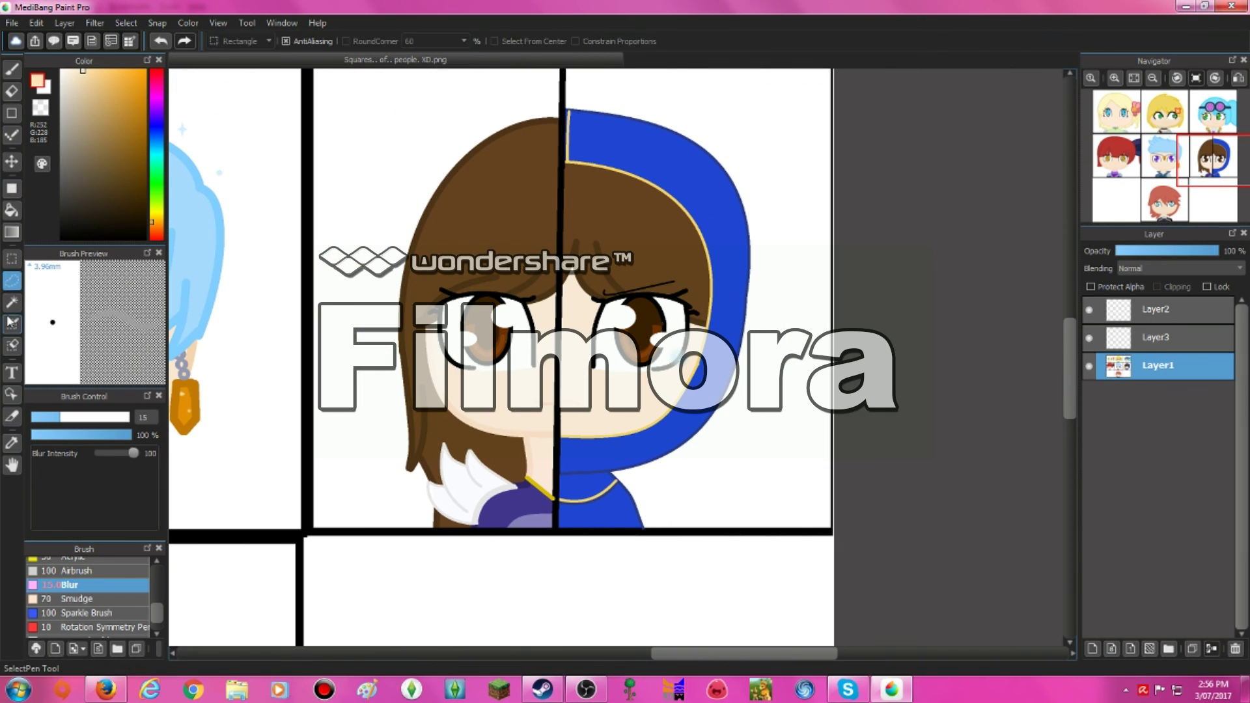
{"action": "left_click", "coordinate": [626, 325]}
{"action": "left_click", "coordinate": [673, 356], "text": "shift"}
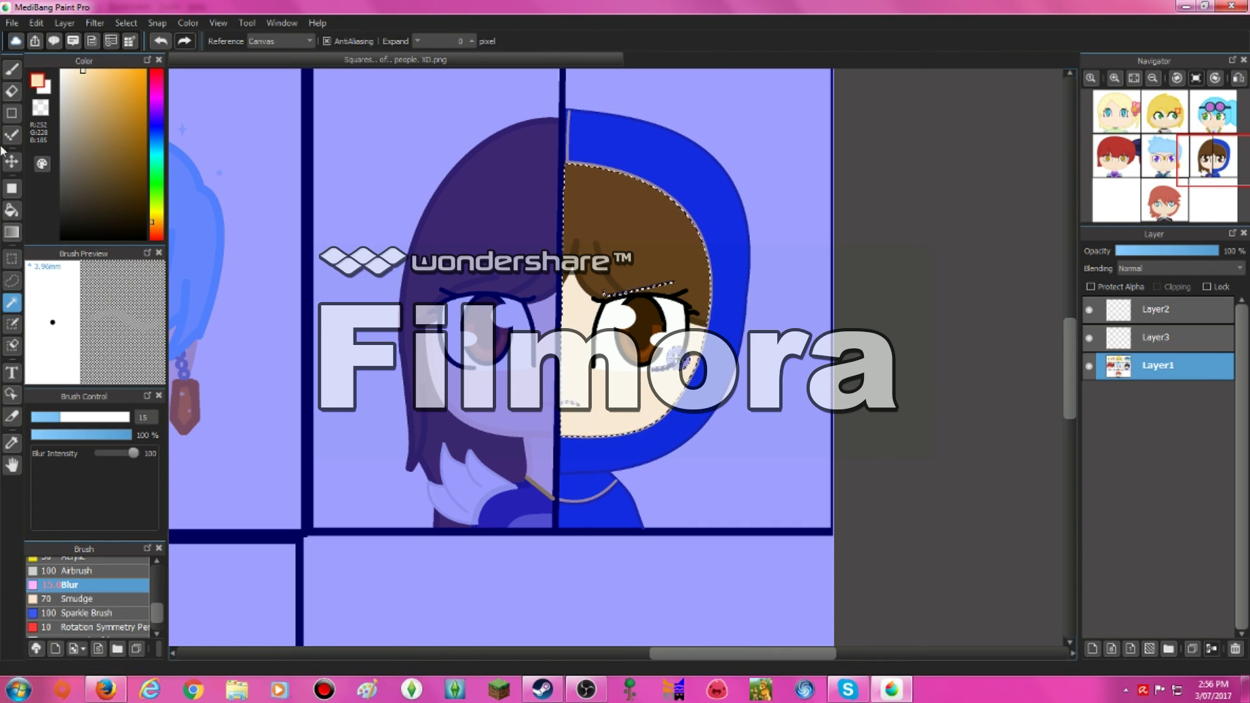
{"action": "left_click", "coordinate": [19, 329]}
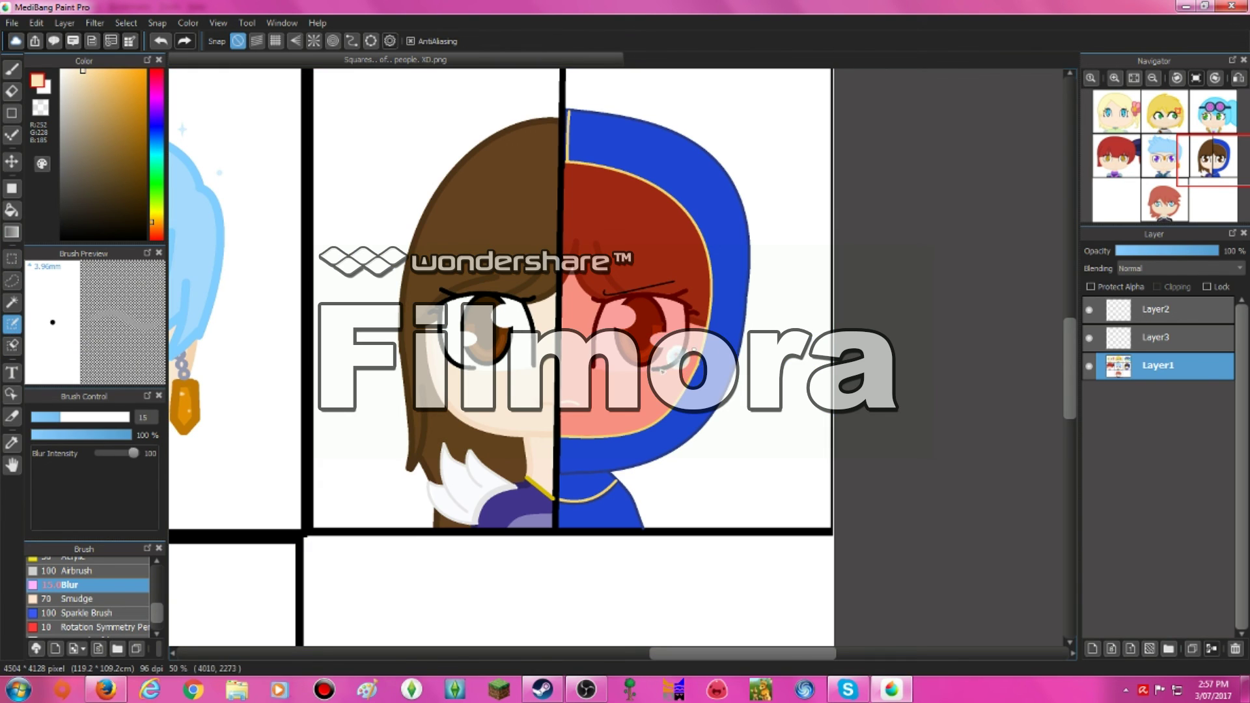
{"action": "left_click", "coordinate": [12, 280]}
{"action": "left_click", "coordinate": [36, 23]}
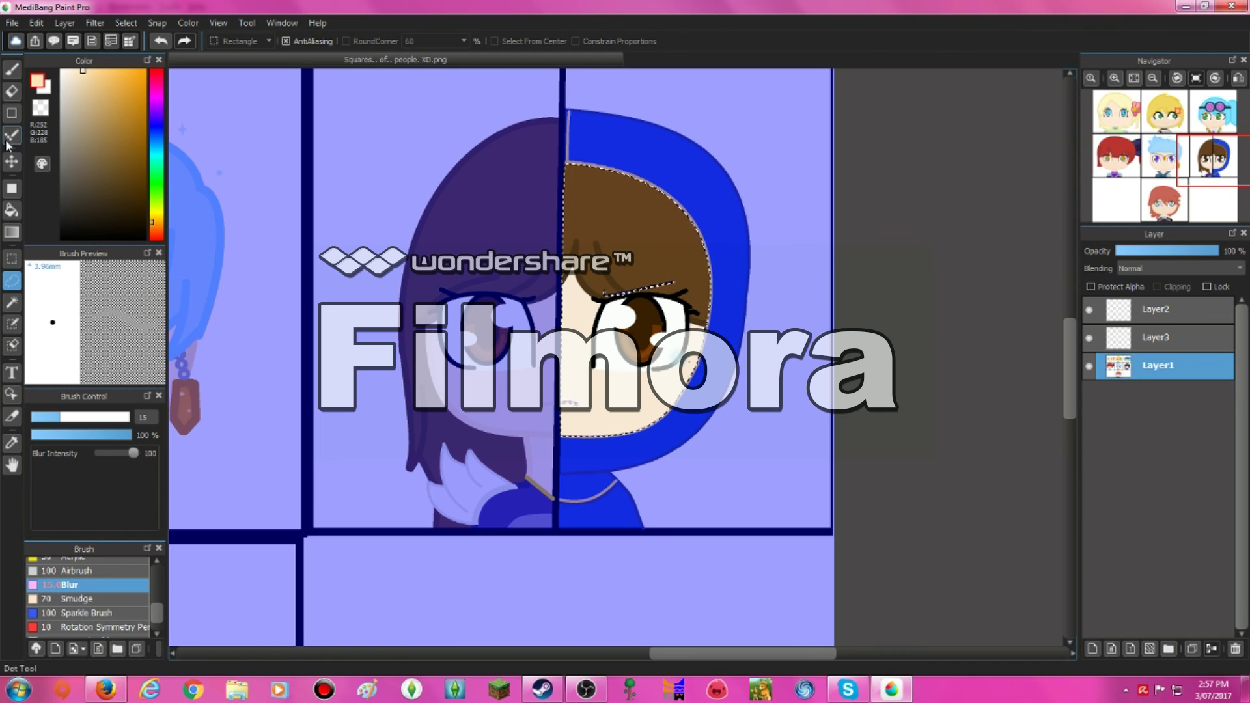
{"action": "key", "text": "w"}
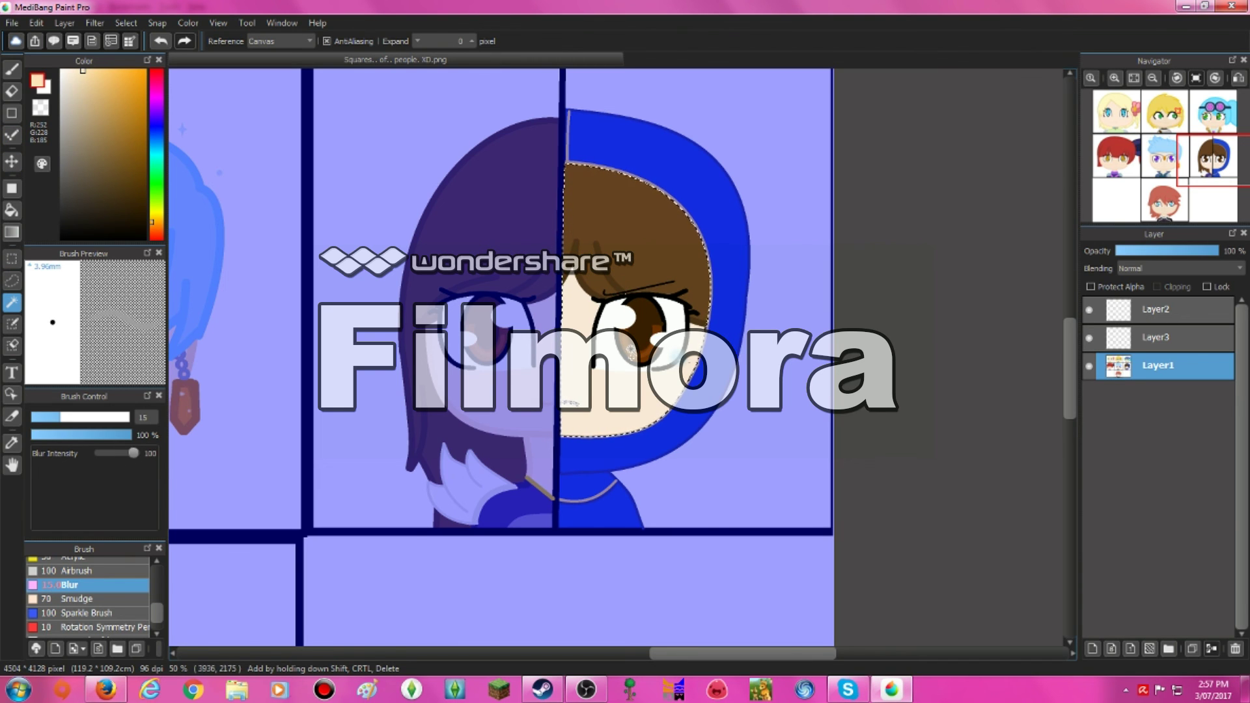
Step: Add a layer above Layer1 and airbrush a soft black shadow along the inside of the hood at brush size 269
{"action": "key", "text": "ctrl+shift+n"}
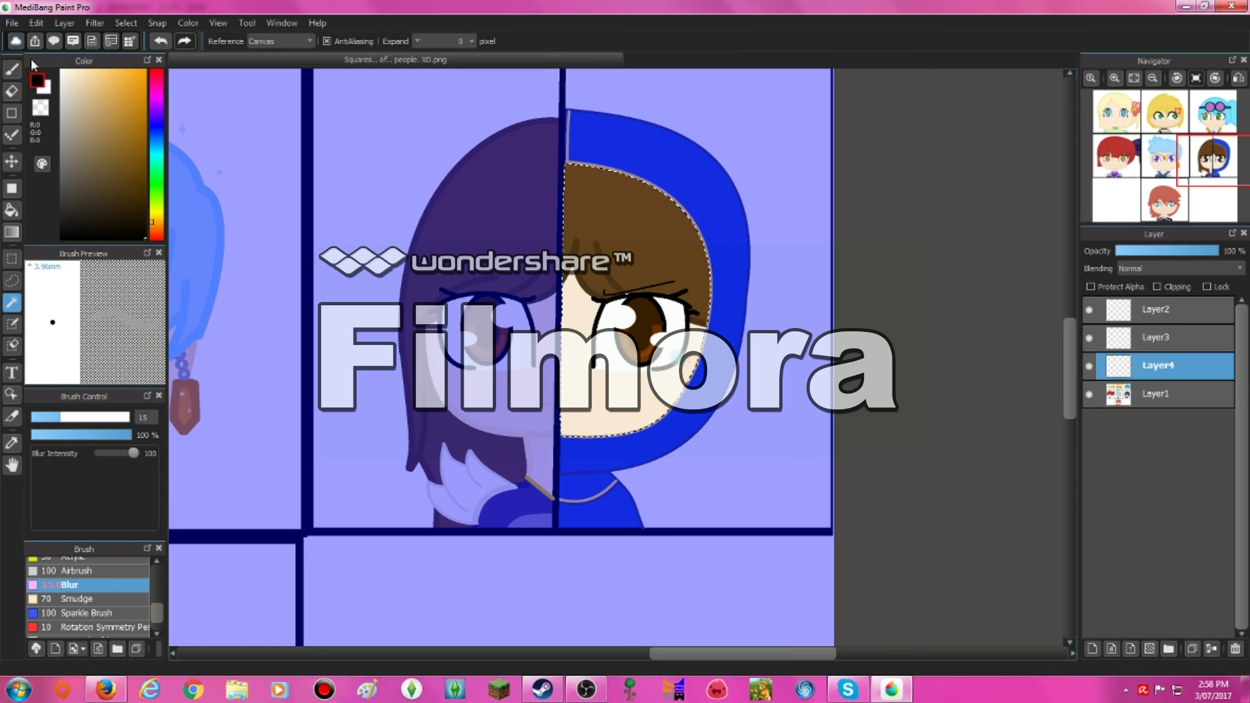
{"action": "key", "text": "b"}
{"action": "scroll", "coordinate": [104, 615], "scroll_direction": "up", "scroll_amount": 1}
{"action": "left_click", "coordinate": [104, 608]}
{"action": "scroll", "coordinate": [104, 609], "scroll_direction": "up", "scroll_amount": 1}
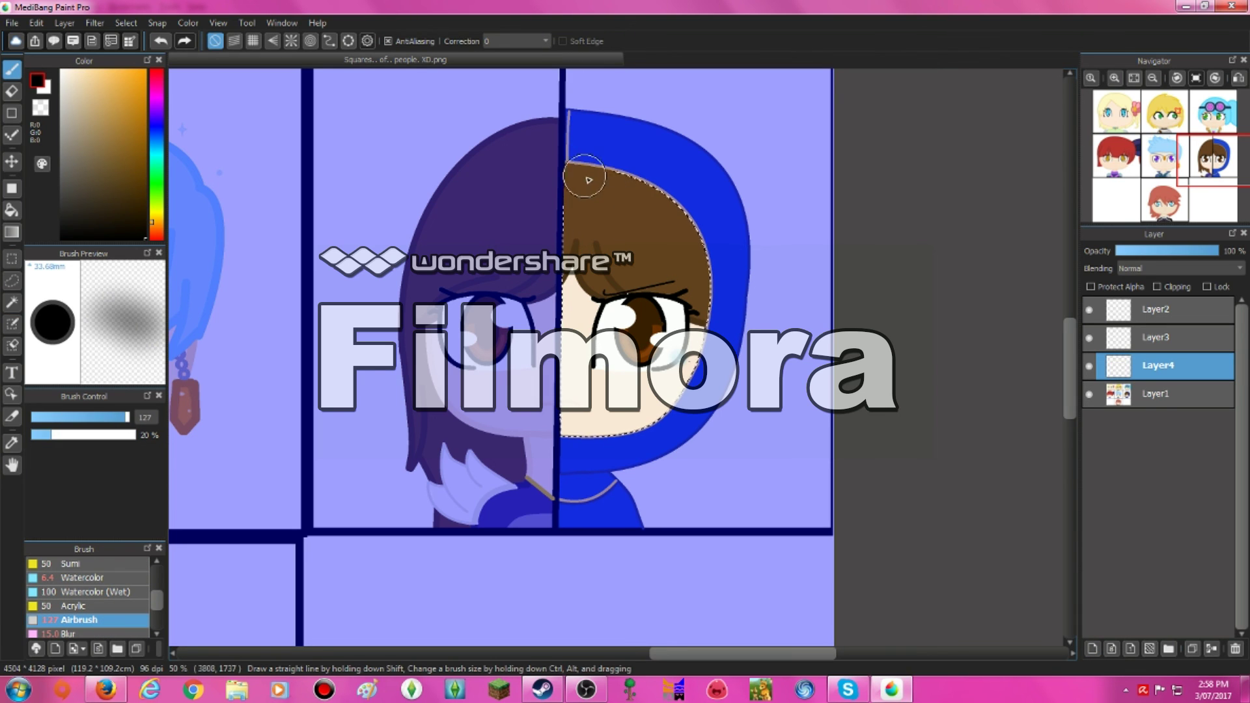
{"action": "left_click_drag", "start_coordinate": [554, 450], "coordinate": [565, 443], "text": "ctrl+alt"}
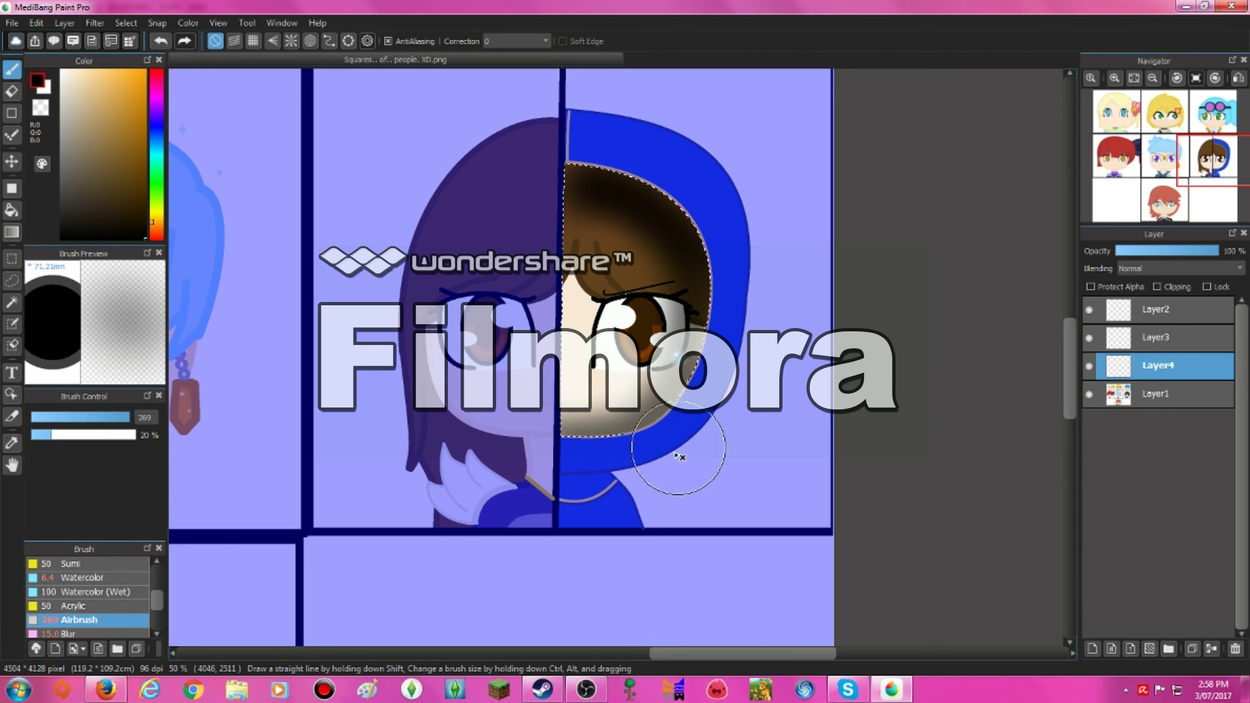
{"action": "mouse_move", "coordinate": [1179, 372]}
{"action": "left_mouse_down"}
{"action": "mouse_move", "coordinate": [1163, 306]}
{"action": "mouse_move", "coordinate": [1169, 366]}
{"action": "left_mouse_up"}
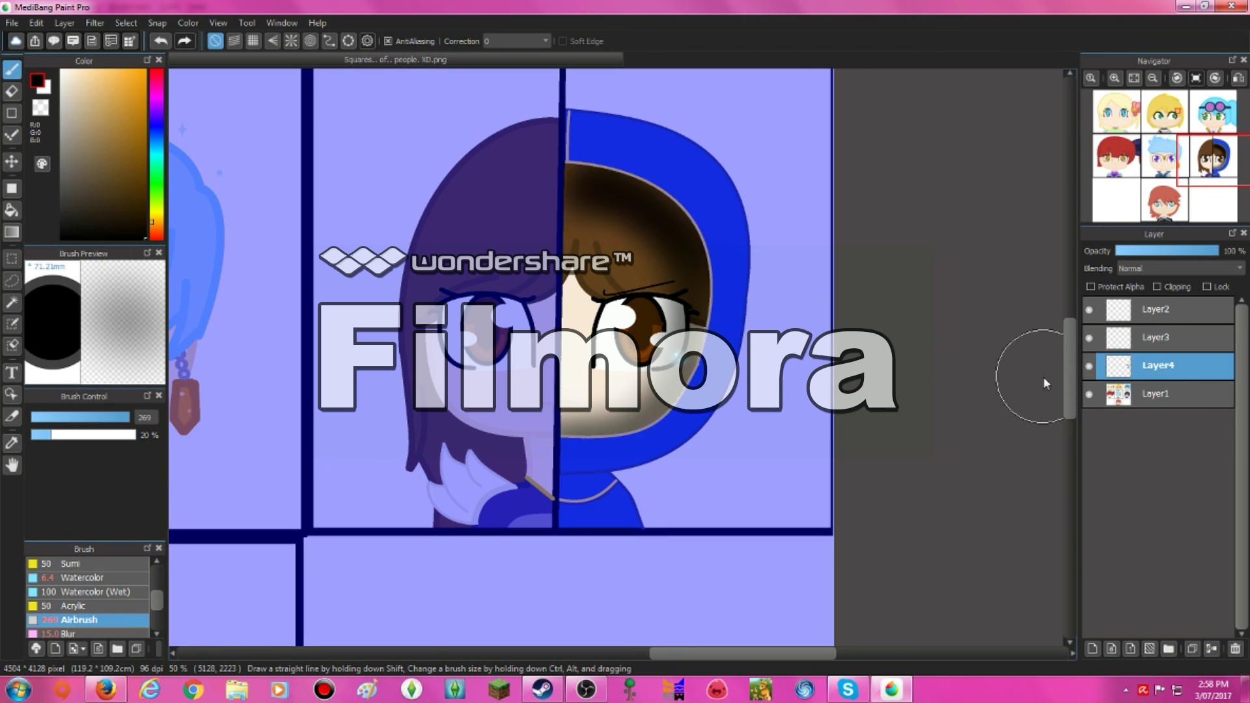
Step: Clear the selection and set up the Sparkle Brush in pale blue at size 38, scatter strength 38, particle size 26, and particle random 20
{"action": "left_click", "coordinate": [12, 210]}
{"action": "left_click", "coordinate": [65, 23]}
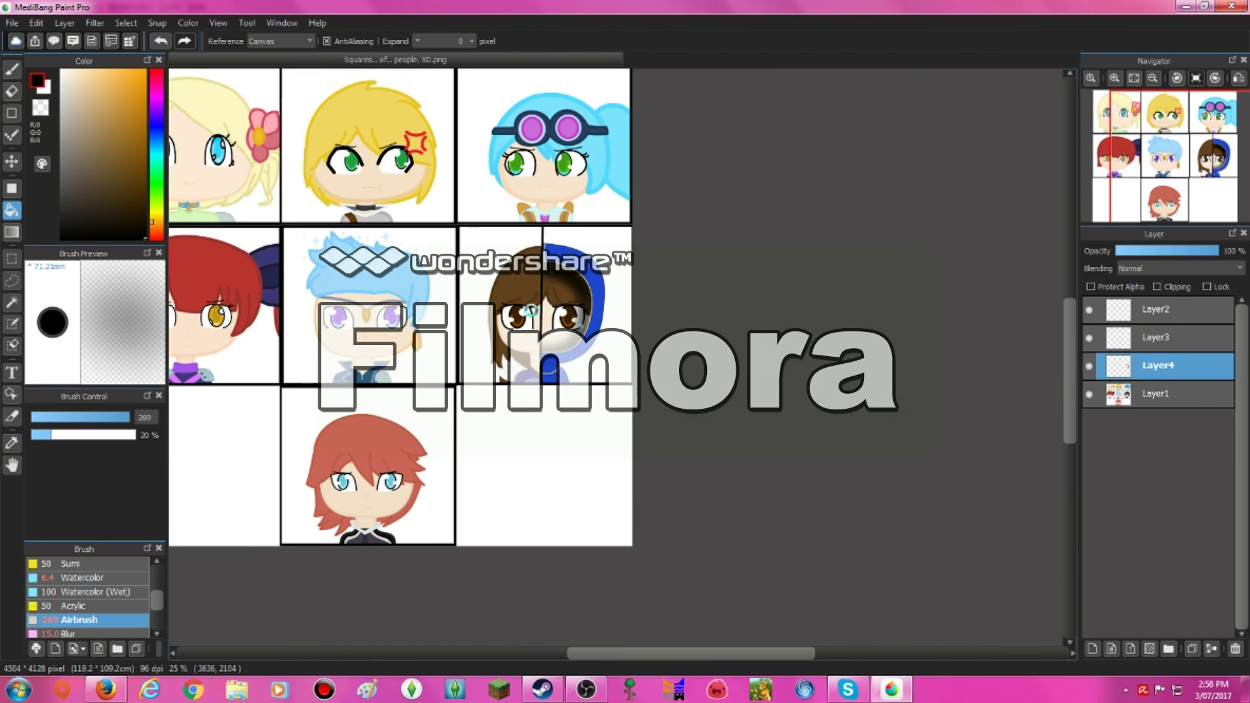
{"action": "scroll", "coordinate": [621, 646], "scroll_direction": "left", "scroll_amount": 2}
{"action": "scroll", "coordinate": [1019, 429], "scroll_direction": "up", "scroll_amount": 1}
{"action": "scroll", "coordinate": [1071, 460], "scroll_direction": "up", "scroll_amount": 3}
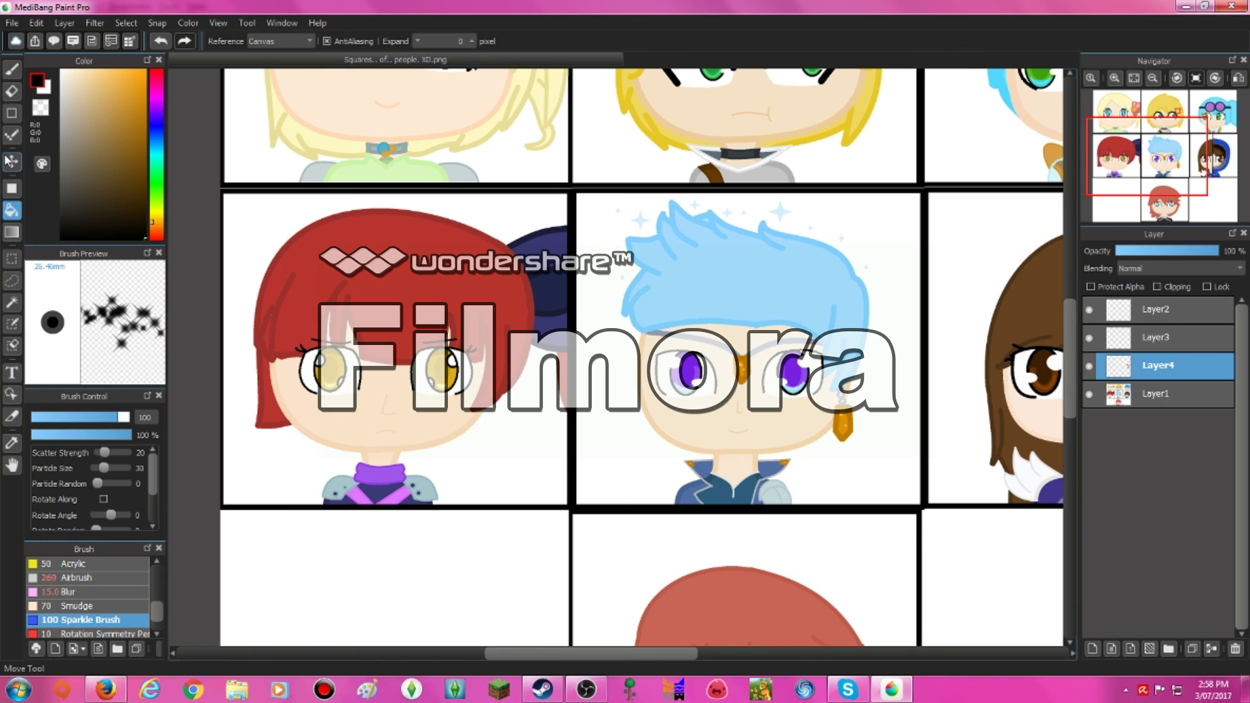
{"action": "left_click", "coordinate": [12, 443]}
{"action": "left_click", "coordinate": [102, 419]}
{"action": "left_click_drag", "start_coordinate": [105, 453], "coordinate": [101, 468]}
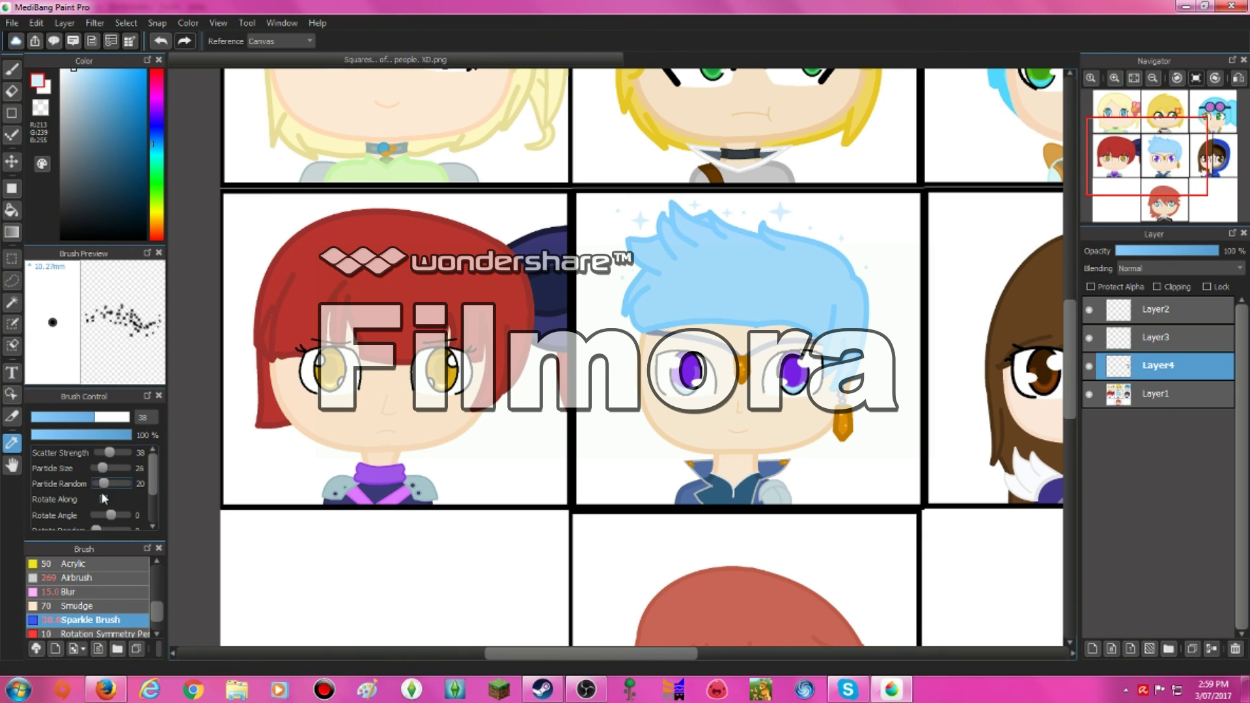
{"action": "scroll", "coordinate": [102, 499], "scroll_direction": "down", "scroll_amount": 2}
{"action": "key", "text": "b"}
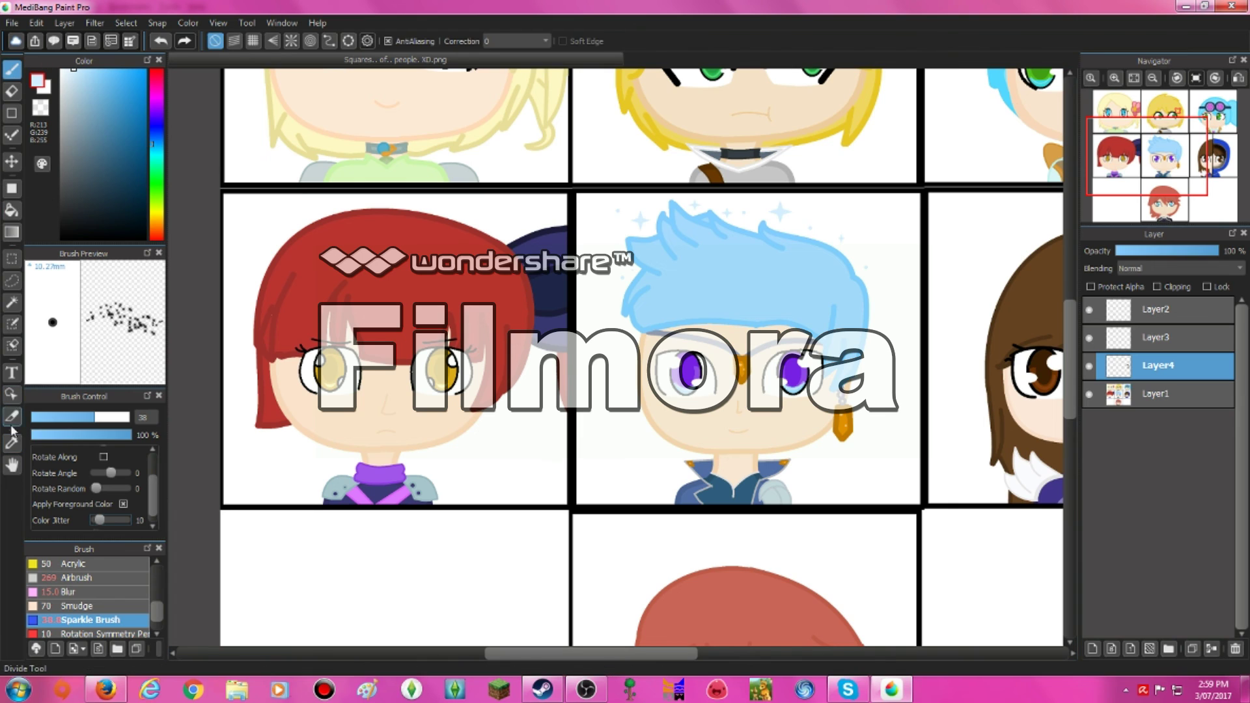
{"action": "scroll", "coordinate": [96, 628], "scroll_direction": "down", "scroll_amount": 1}
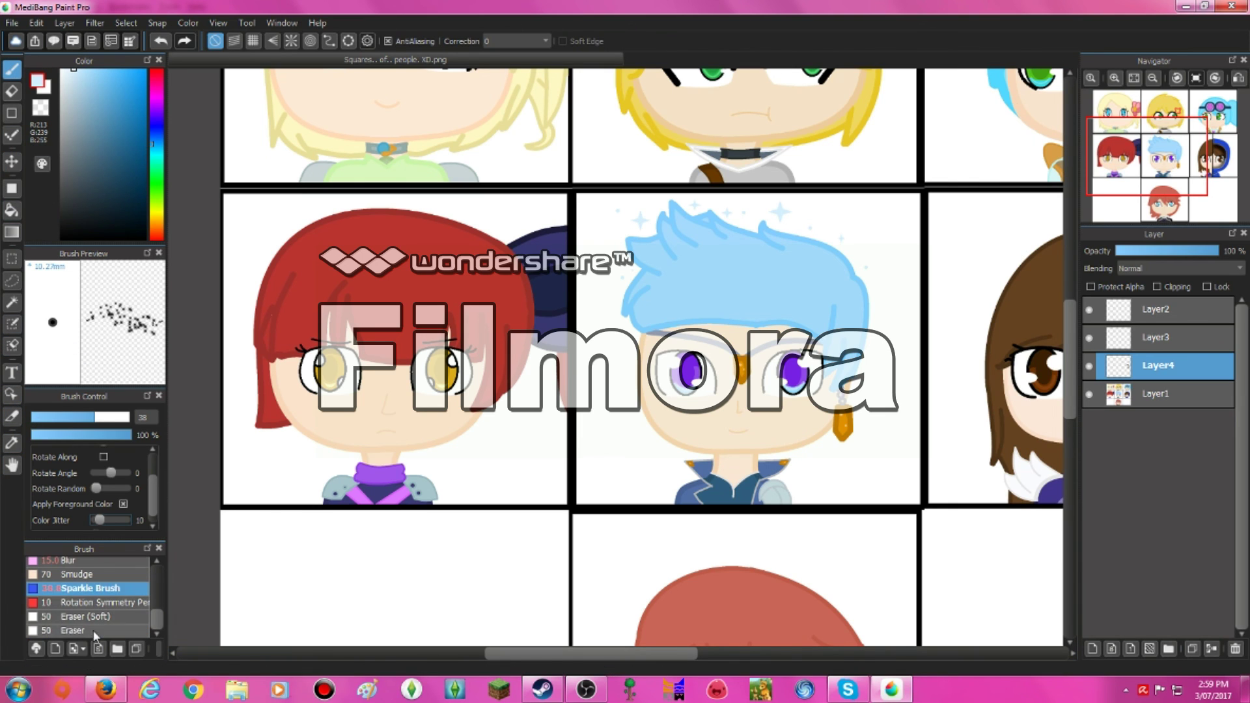
Step: Erase the old sparkles around the blue-haired character on Layer1 with the size 50 Eraser and refill the erased patches with white
{"action": "left_click", "coordinate": [96, 630]}
{"action": "left_click", "coordinate": [36, 23]}
{"action": "left_click", "coordinate": [82, 88]}
{"action": "left_click", "coordinate": [47, 89]}
{"action": "left_click_drag", "start_coordinate": [615, 210], "coordinate": [639, 224]}
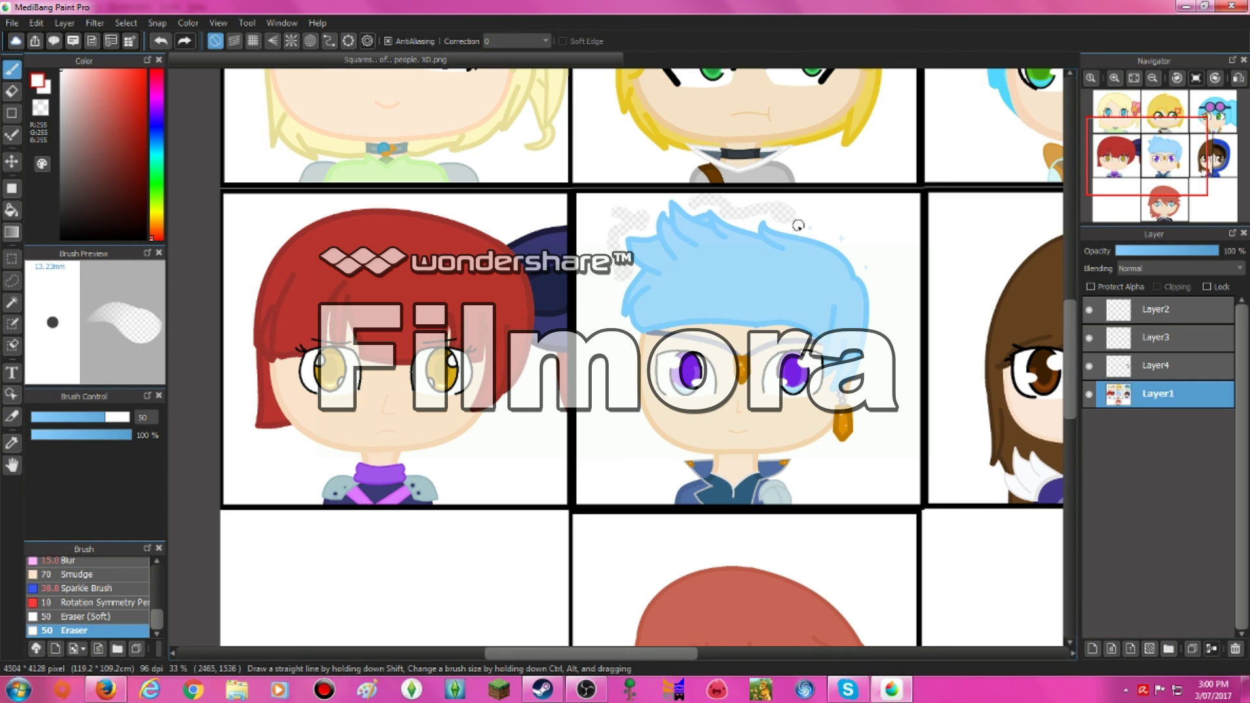
{"action": "left_click_drag", "start_coordinate": [798, 225], "coordinate": [866, 260]}
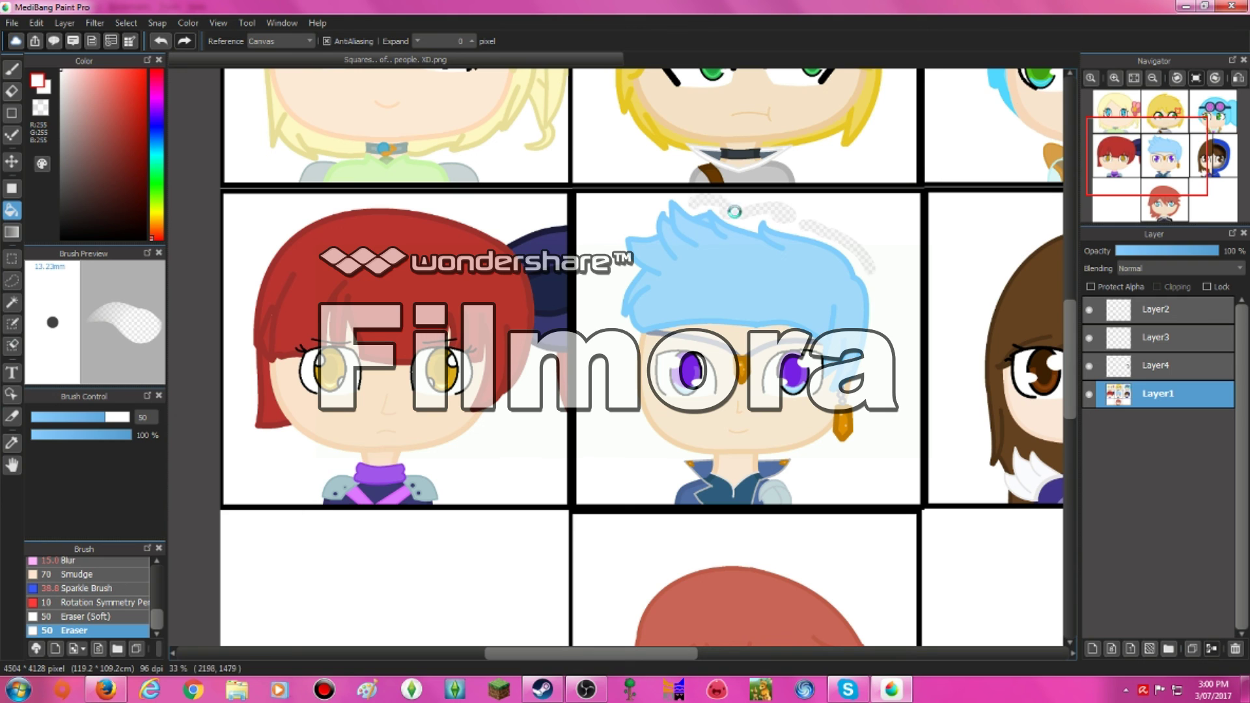
Step: Select the white background around the blue-haired character, add a layer above Layer1, and set the Sparkle Brush to size 209 in pale cyan
{"action": "left_click", "coordinate": [779, 428]}
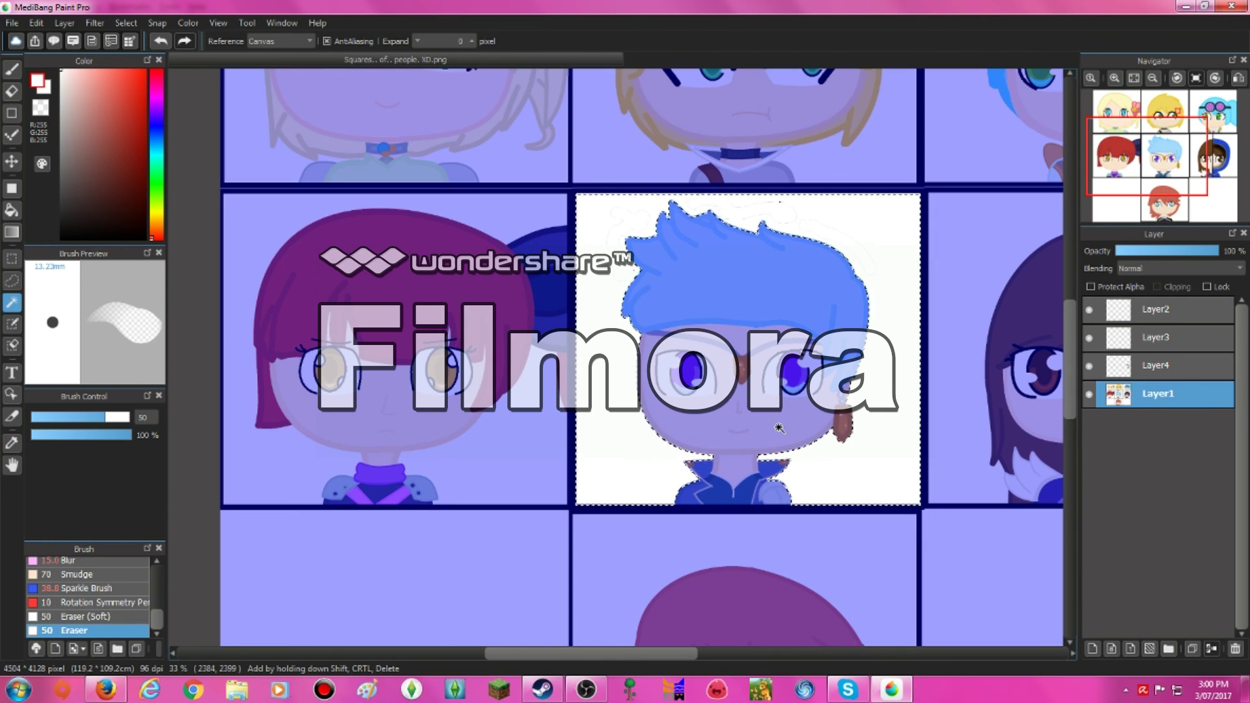
{"action": "left_click", "coordinate": [1092, 649]}
{"action": "key", "text": "b"}
{"action": "scroll", "coordinate": [141, 593], "scroll_direction": "up", "scroll_amount": 2}
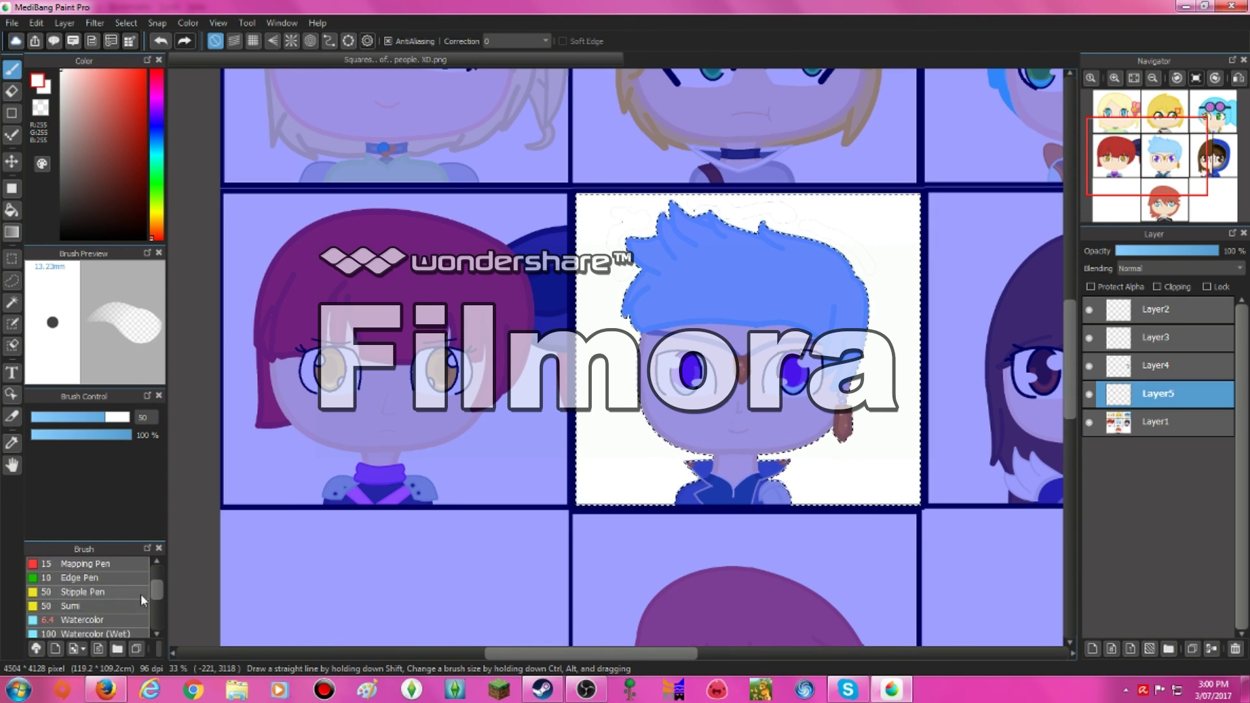
{"action": "left_click", "coordinate": [91, 619]}
{"action": "left_click_drag", "start_coordinate": [311, 503], "coordinate": [593, 366]}
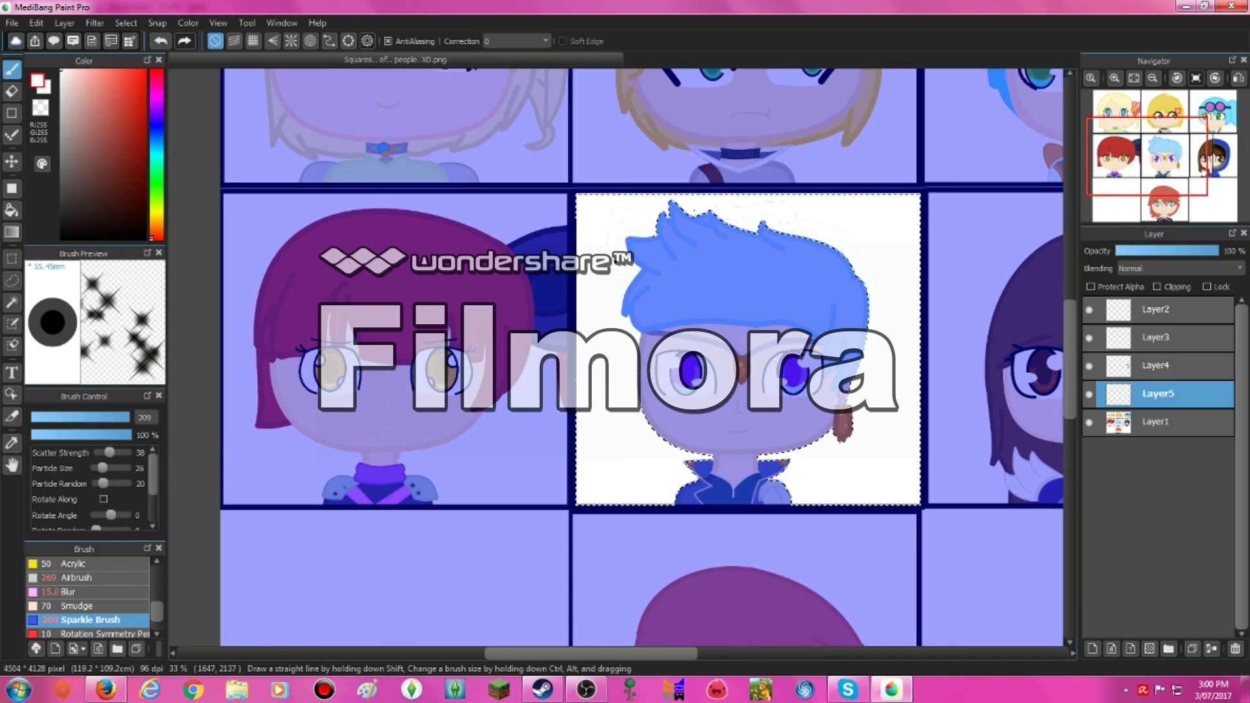
{"action": "left_click", "coordinate": [153, 148]}
{"action": "left_click", "coordinate": [78, 69]}
{"action": "left_click_drag", "start_coordinate": [650, 215], "coordinate": [846, 260]}
{"action": "left_click", "coordinate": [36, 23]}
{"action": "left_click", "coordinate": [65, 36]}
Step: Set the Sparkle Brush's scatter strength to 25, try a stroke beside the blue hair, and undo that stroke
{"action": "mouse_move", "coordinate": [109, 452]}
{"action": "left_mouse_down"}
{"action": "mouse_move", "coordinate": [122, 450]}
{"action": "mouse_move", "coordinate": [106, 451]}
{"action": "left_mouse_up"}
{"action": "mouse_move", "coordinate": [657, 208]}
{"action": "left_mouse_down"}
{"action": "mouse_move", "coordinate": [611, 260]}
{"action": "mouse_move", "coordinate": [599, 306]}
{"action": "left_mouse_up"}
{"action": "left_click", "coordinate": [36, 23]}
{"action": "left_click", "coordinate": [65, 36]}
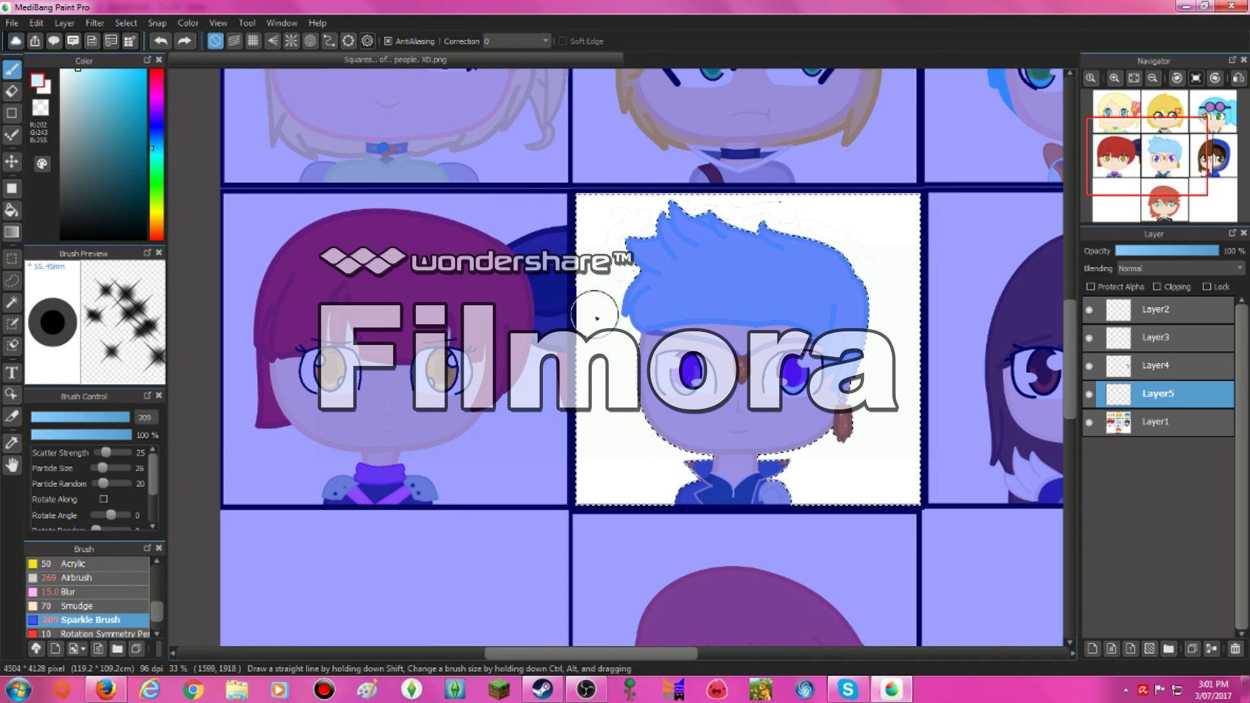
Step: Undo the last stroke, spray pale cyan sparkles around the blue-haired character on Layer5, and clear the selection
{"action": "left_click", "coordinate": [36, 23]}
{"action": "left_click", "coordinate": [52, 41]}
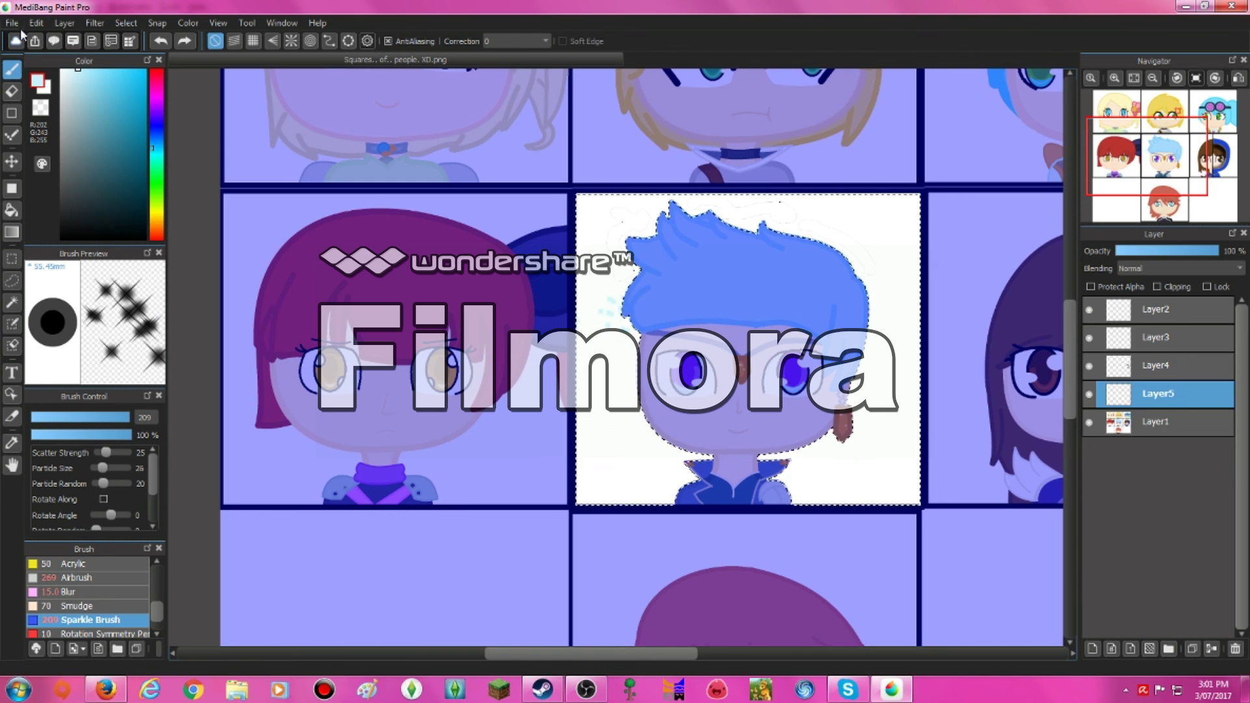
{"action": "left_click", "coordinate": [642, 247]}
{"action": "left_click", "coordinate": [126, 23]}
{"action": "left_click", "coordinate": [140, 53]}
Step: Select both pink goggle lenses of the blue-haired girl in the top-right portrait with the Magic Wand
{"action": "key", "text": "ctrl+minus"}
{"action": "scroll", "coordinate": [912, 438], "scroll_direction": "up", "scroll_amount": 5}
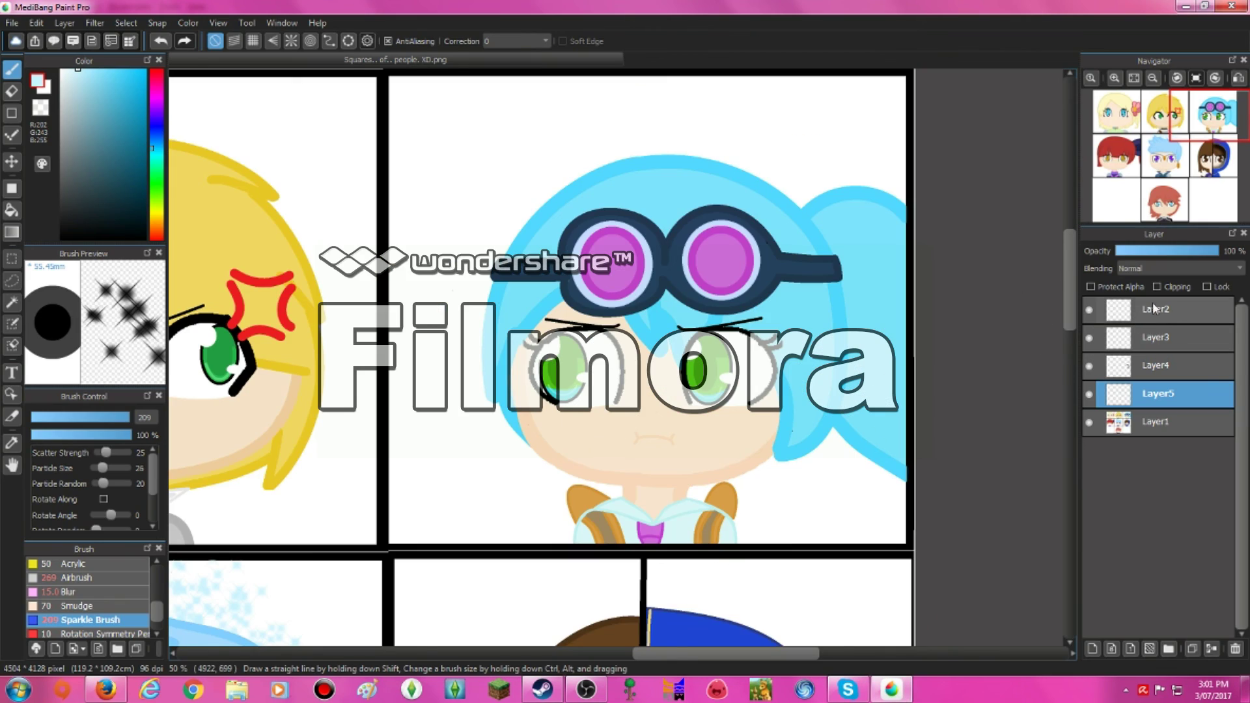
{"action": "scroll", "coordinate": [804, 516], "scroll_direction": "down", "scroll_amount": 3}
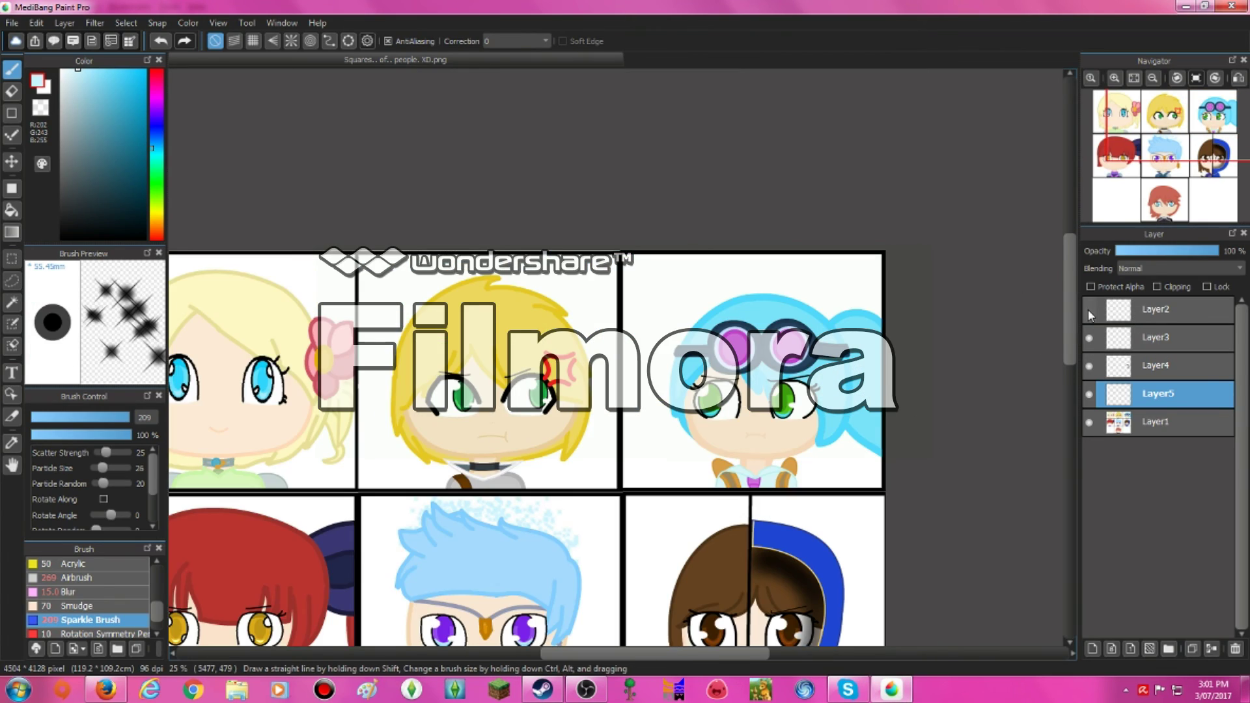
{"action": "scroll", "coordinate": [804, 516], "scroll_direction": "up", "scroll_amount": 4}
{"action": "key", "text": "w"}
{"action": "scroll", "coordinate": [847, 322], "scroll_direction": "up", "scroll_amount": 3}
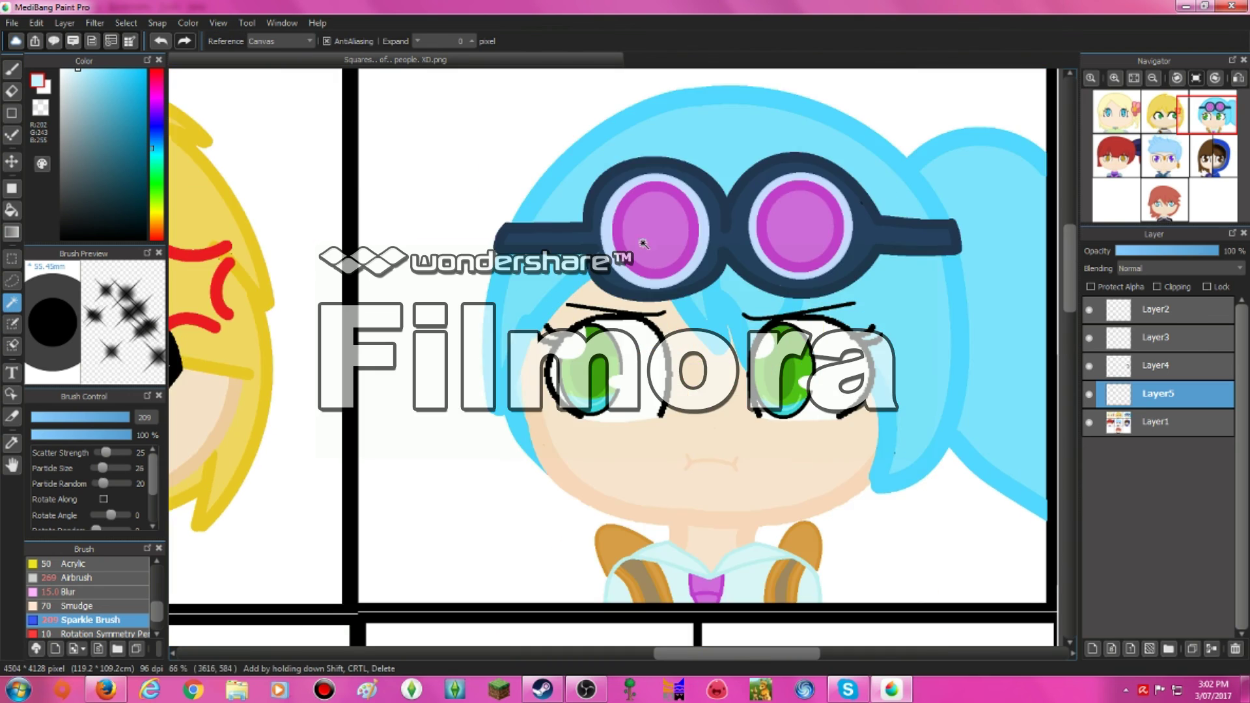
{"action": "left_click", "coordinate": [812, 234]}
Step: Brush soft pale pink highlights onto both goggle lenses with the Airbrush at size 62 and 20% opacity
{"action": "key", "text": "b"}
{"action": "left_click", "coordinate": [152, 99]}
{"action": "left_click", "coordinate": [84, 79]}
{"action": "scroll", "coordinate": [91, 585], "scroll_direction": "up", "scroll_amount": 2}
{"action": "left_click", "coordinate": [85, 598]}
{"action": "left_click", "coordinate": [108, 417]}
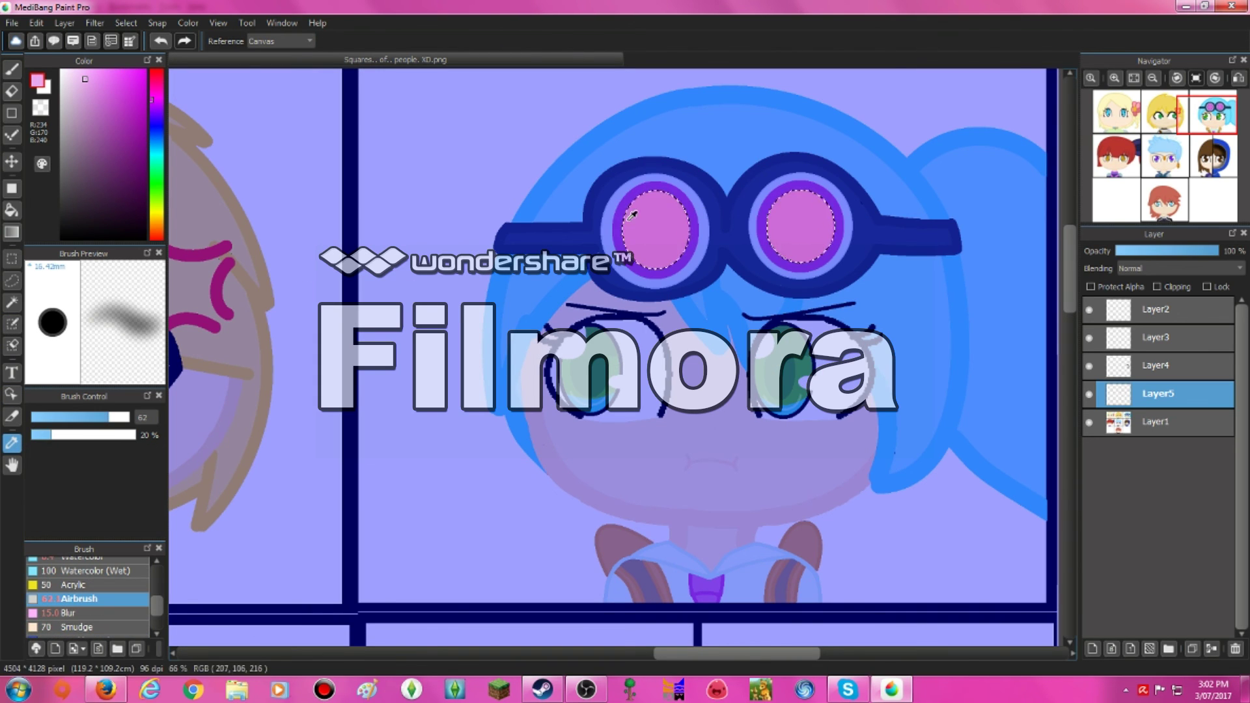
{"action": "key", "text": "b"}
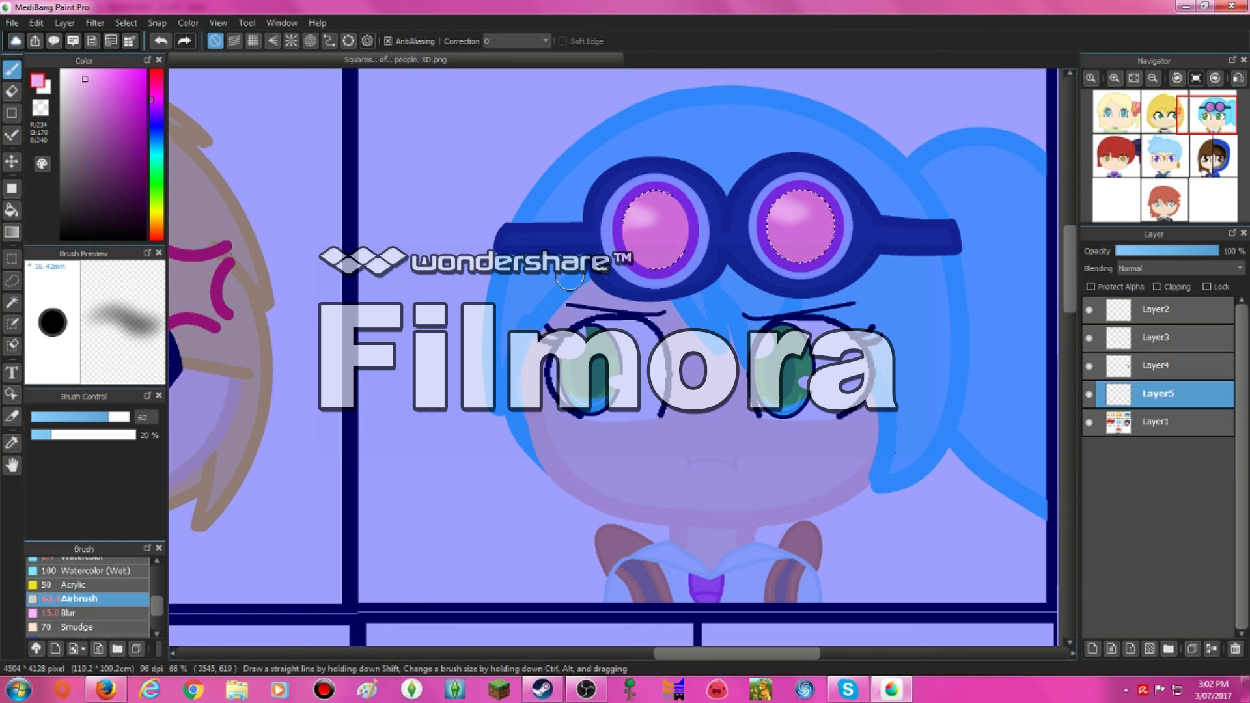
Step: Dot tiny pale pink glints on both goggle lenses with the size 4.4 Pen, undoing a stray mark, and clear the selection
{"action": "scroll", "coordinate": [85, 586], "scroll_direction": "up", "scroll_amount": 3}
{"action": "left_click", "coordinate": [72, 577]}
{"action": "left_click", "coordinate": [36, 22]}
{"action": "left_click", "coordinate": [53, 43]}
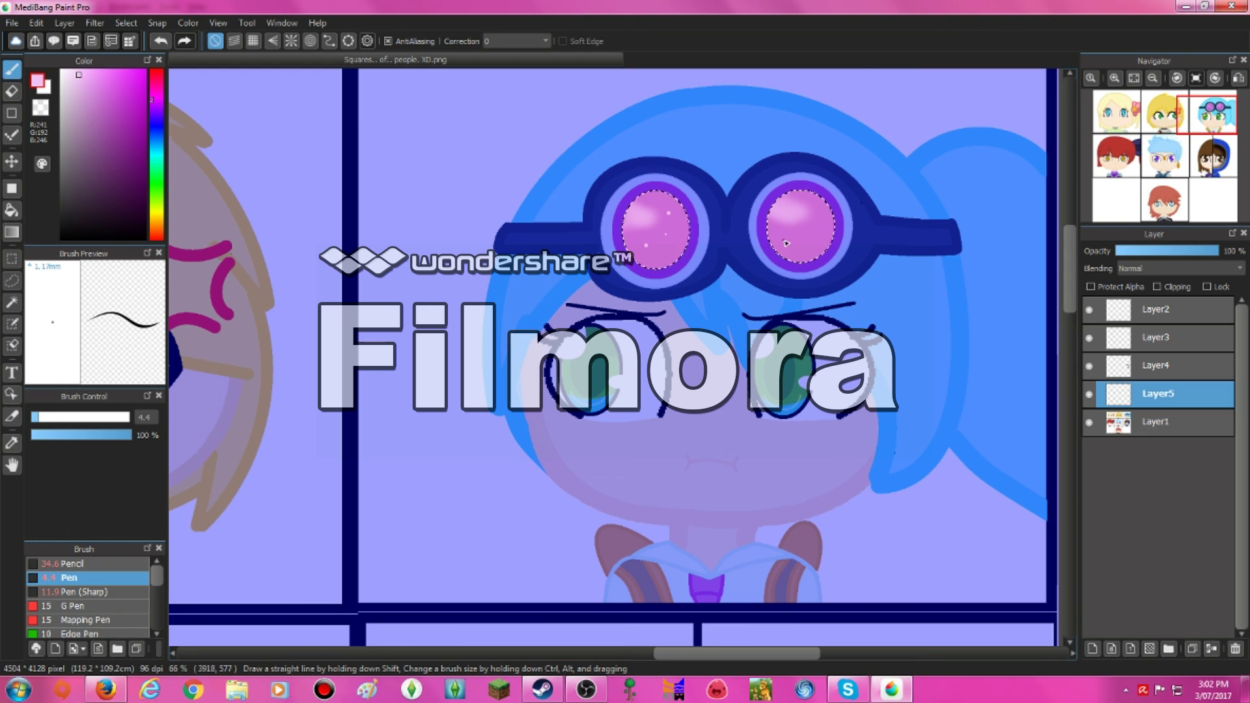
{"action": "left_click", "coordinate": [218, 22]}
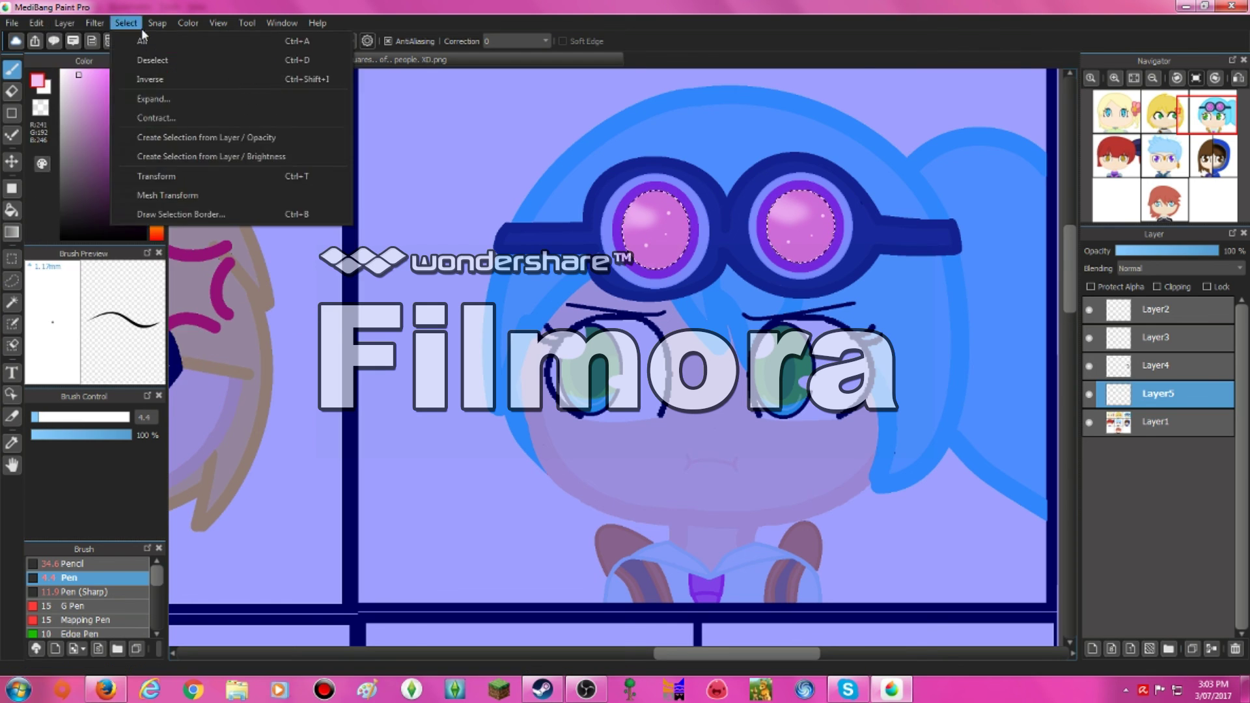
{"action": "left_click", "coordinate": [92, 22]}
Step: Switch to Firefox and search Google Images for "cloud backround"
{"action": "scroll", "coordinate": [677, 326], "scroll_direction": "down", "scroll_amount": 5}
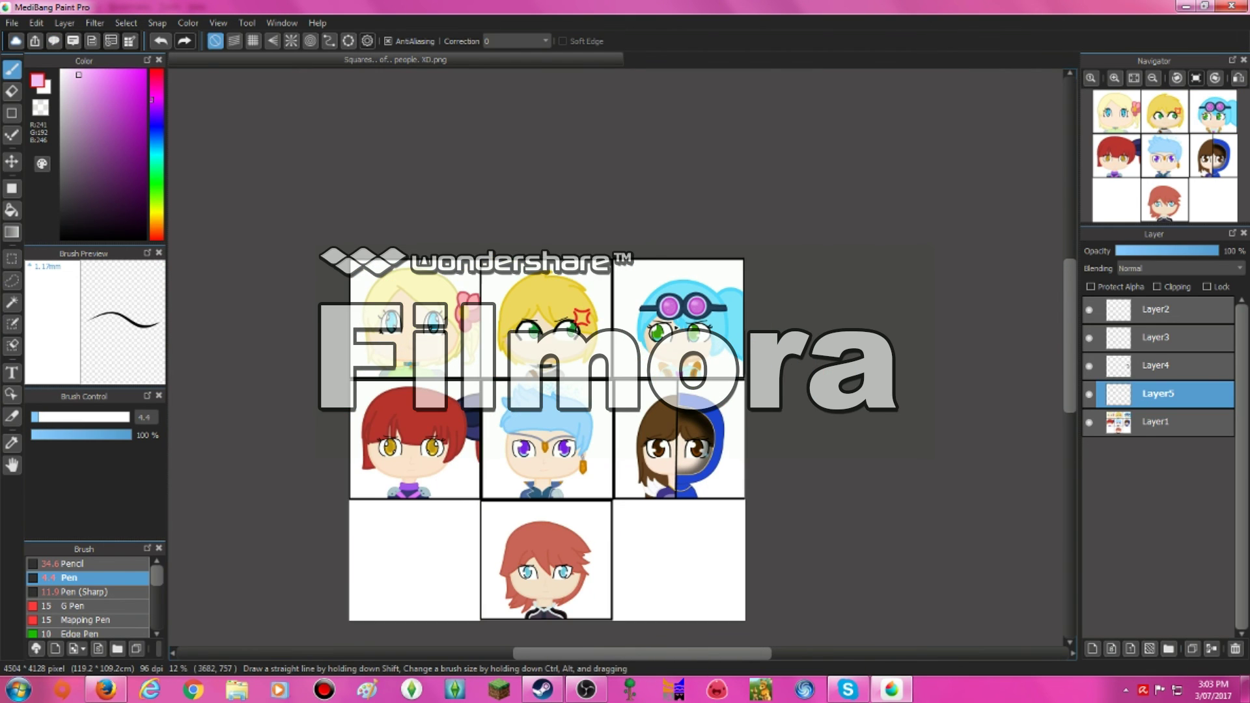
{"action": "scroll", "coordinate": [679, 322], "scroll_direction": "up", "scroll_amount": 1}
{"action": "left_click", "coordinate": [105, 689]}
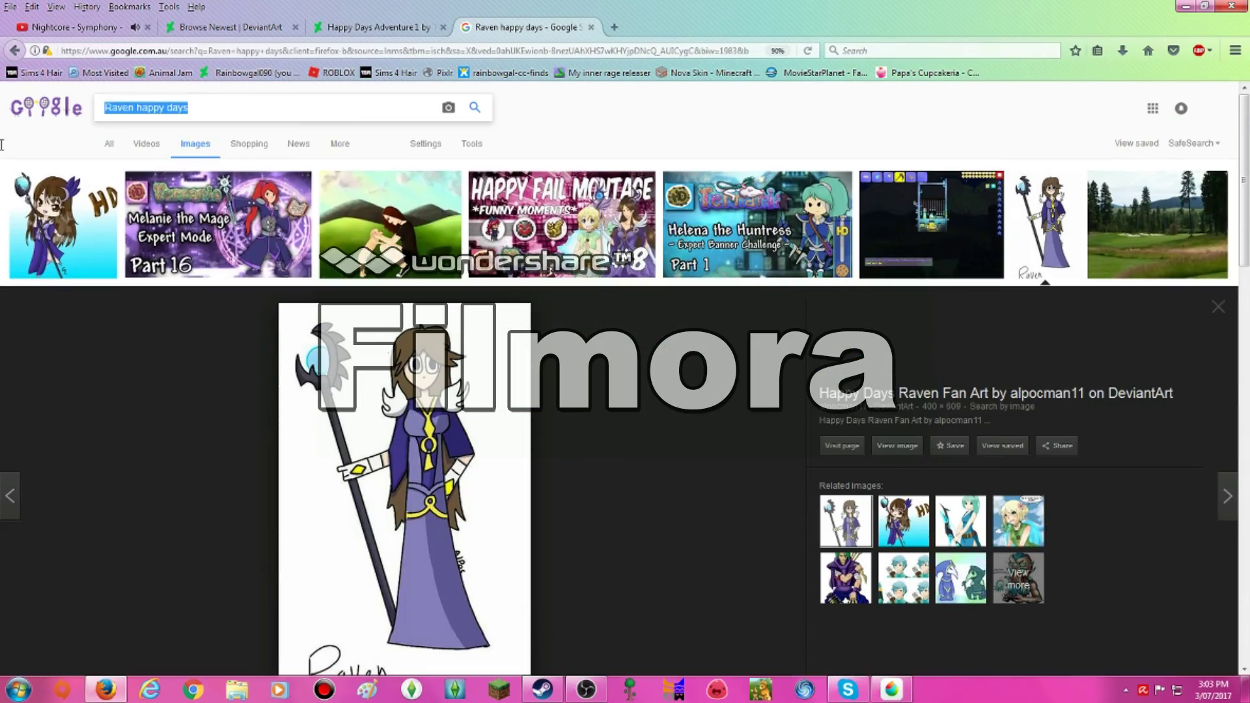
{"action": "type", "text": "cloud backround"}
{"action": "key", "text": "Return"}
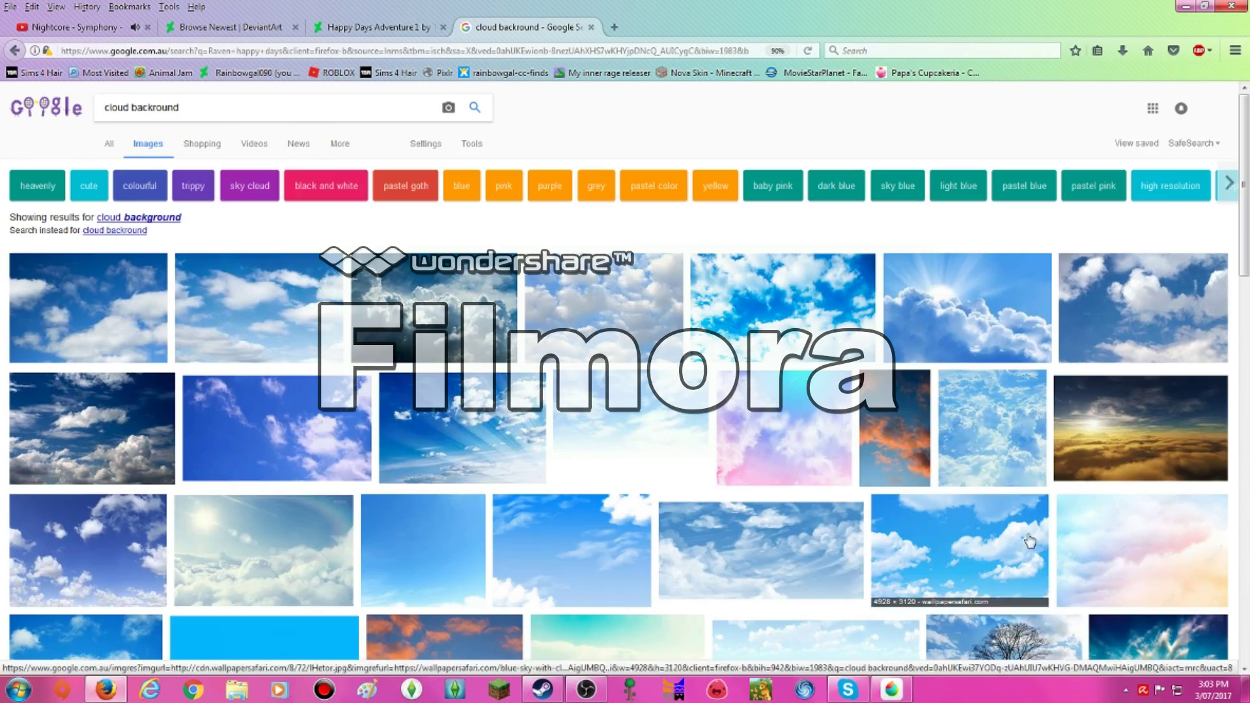
Step: Open the blue sky picture with sun rays and wispy clouds from the results and copy the image
{"action": "left_click", "coordinate": [816, 493]}
{"action": "left_click", "coordinate": [462, 146]}
{"action": "right_click", "coordinate": [445, 435]}
{"action": "left_click", "coordinate": [513, 575]}
Step: Switch to MediBang Paint Pro, select the white background of the top-left portrait from Layer1, and paste the sky image above Layer5
{"action": "left_click", "coordinate": [892, 688]}
{"action": "left_click", "coordinate": [1157, 450]}
{"action": "left_click", "coordinate": [12, 302]}
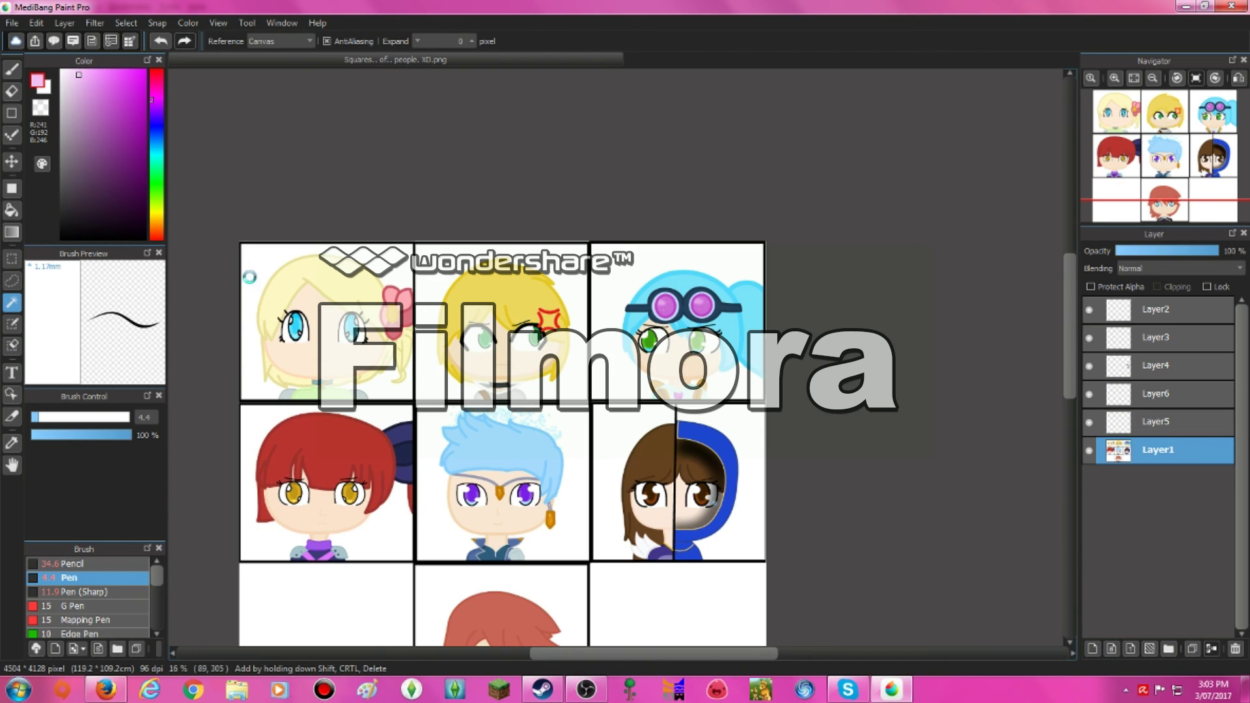
{"action": "left_click", "coordinate": [250, 278]}
{"action": "left_click", "coordinate": [1155, 422]}
{"action": "left_click", "coordinate": [36, 22]}
{"action": "left_click", "coordinate": [52, 118]}
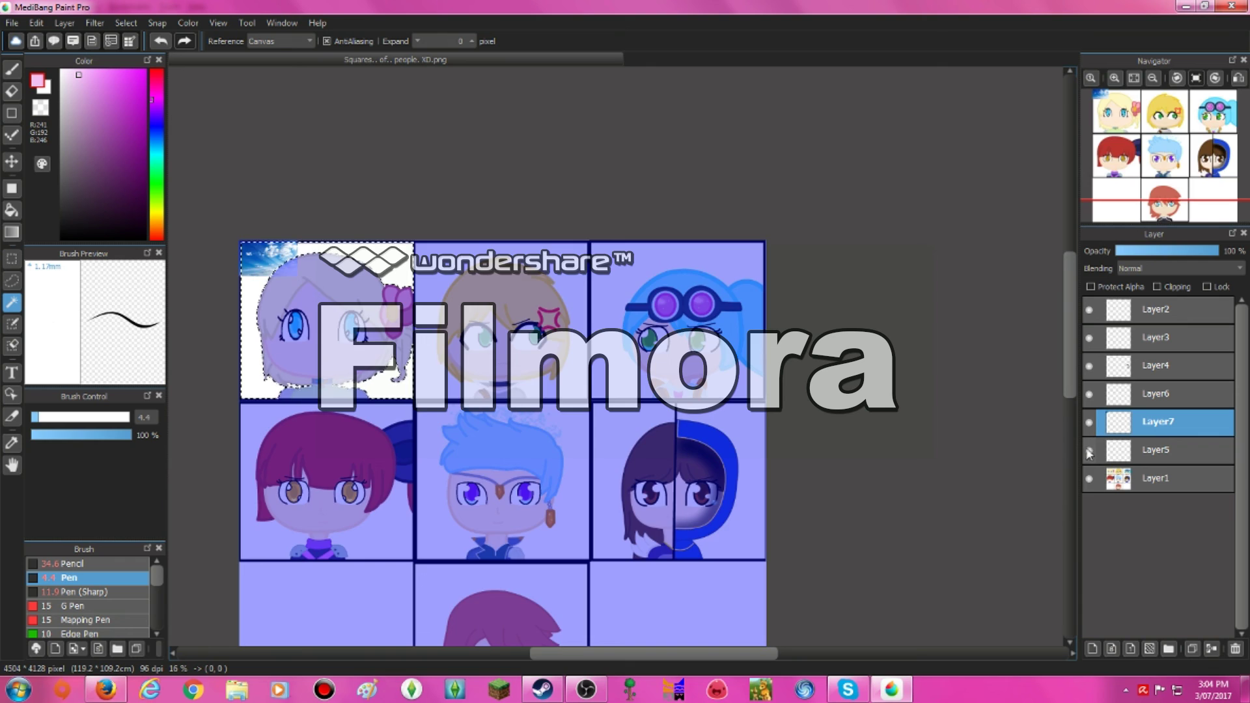
{"action": "left_click", "coordinate": [1089, 479]}
{"action": "key", "text": "ctrl+t"}
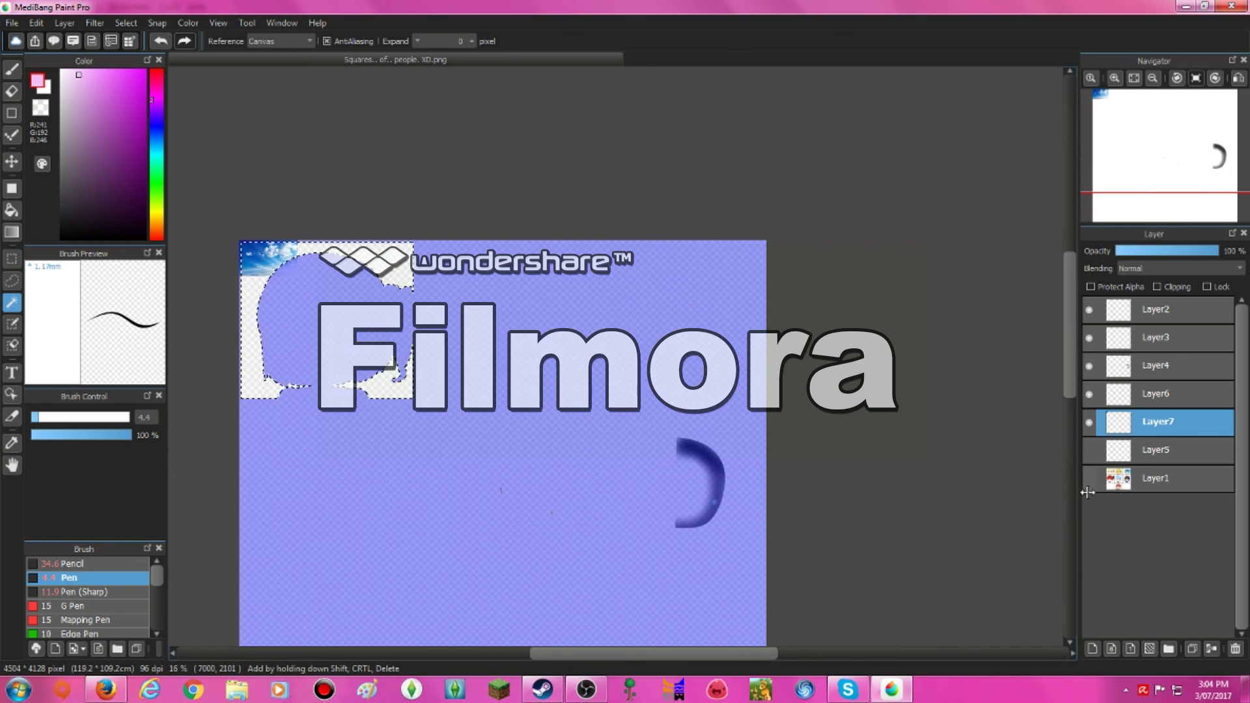
{"action": "left_click", "coordinate": [1088, 479]}
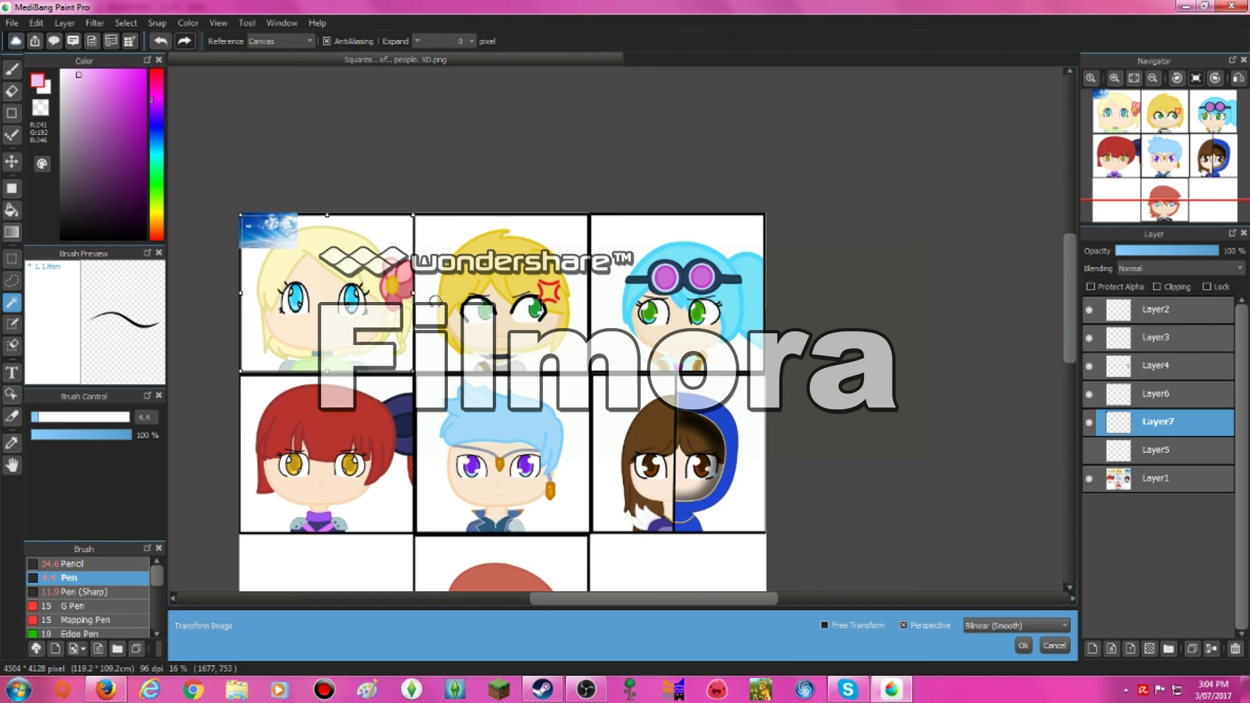
{"action": "left_click", "coordinate": [36, 23]}
{"action": "left_click", "coordinate": [52, 37]}
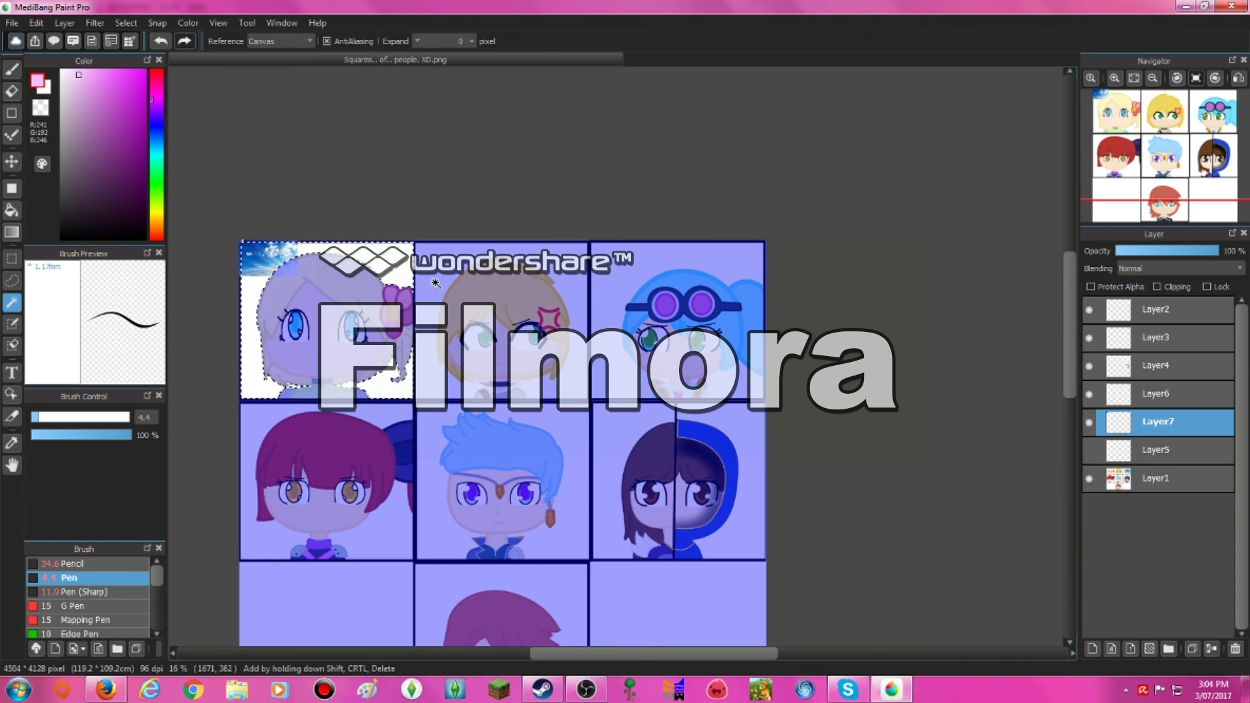
Step: Clear the selection and enlarge the pasted sky image on Layer7 to cover the whole top-left portrait
{"action": "left_click", "coordinate": [36, 23]}
{"action": "left_click", "coordinate": [52, 116]}
{"action": "left_click", "coordinate": [95, 23]}
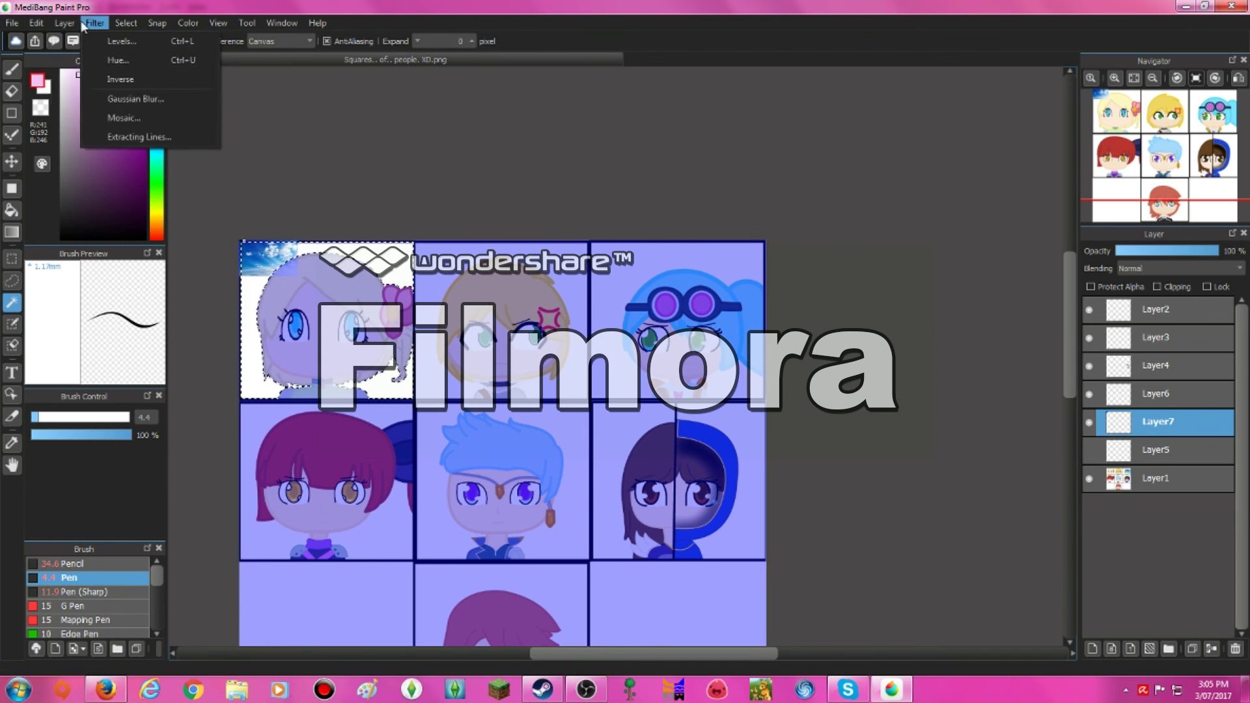
{"action": "left_click", "coordinate": [164, 67]}
{"action": "key", "text": "ctrl+t"}
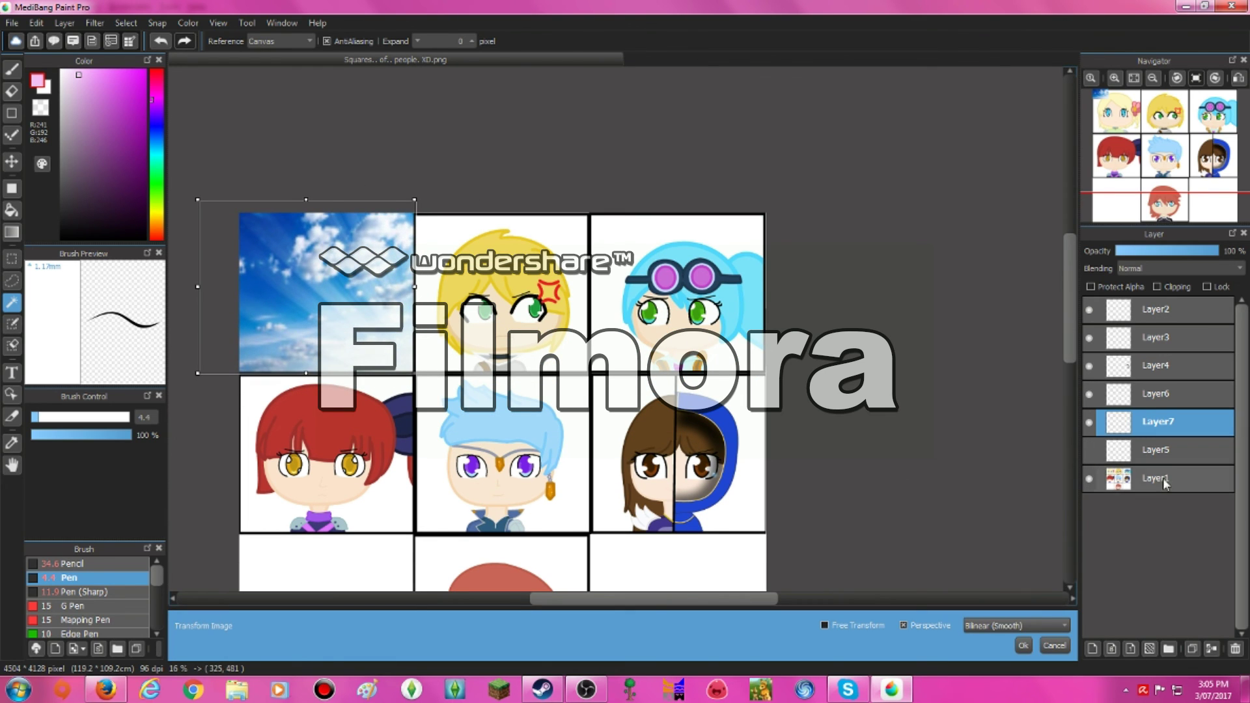
{"action": "key", "text": "Return"}
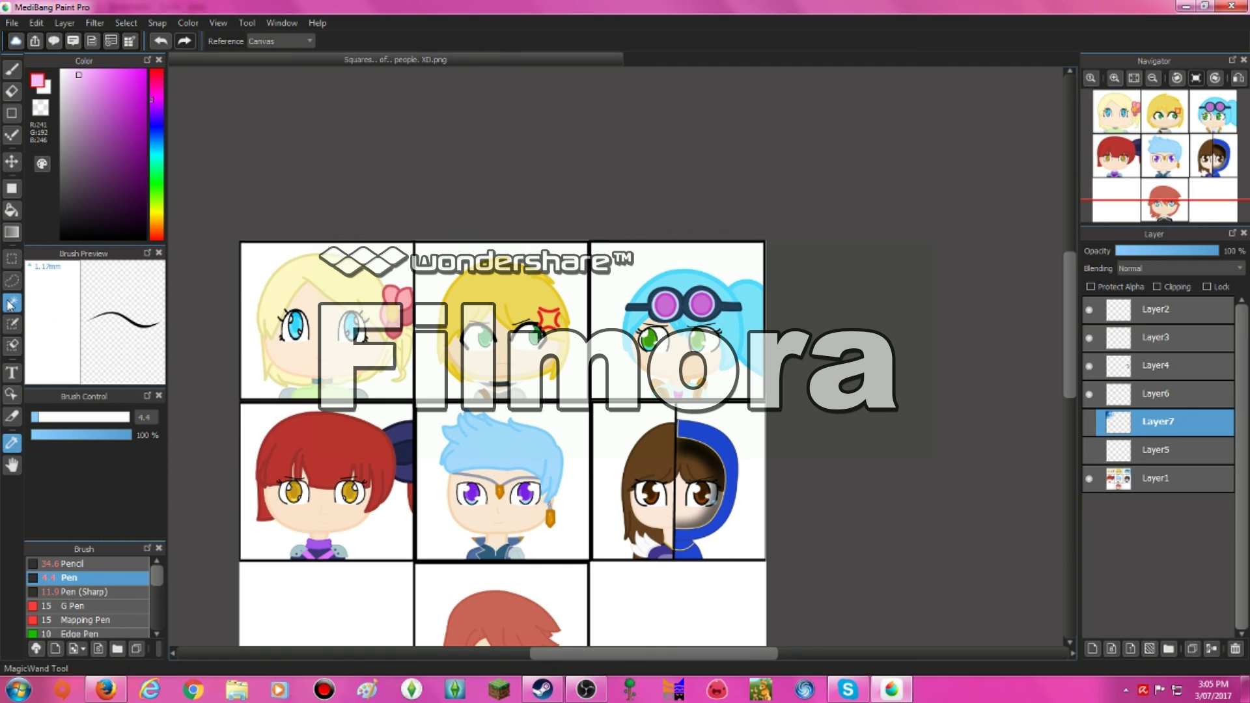
Step: With the sky hidden, select the white background around the top-left character, invert the selection, and show Layer7 again
{"action": "left_click", "coordinate": [10, 304]}
{"action": "left_click", "coordinate": [384, 392]}
{"action": "left_click", "coordinate": [156, 215]}
{"action": "left_click", "coordinate": [126, 22]}
{"action": "left_click", "coordinate": [156, 87]}
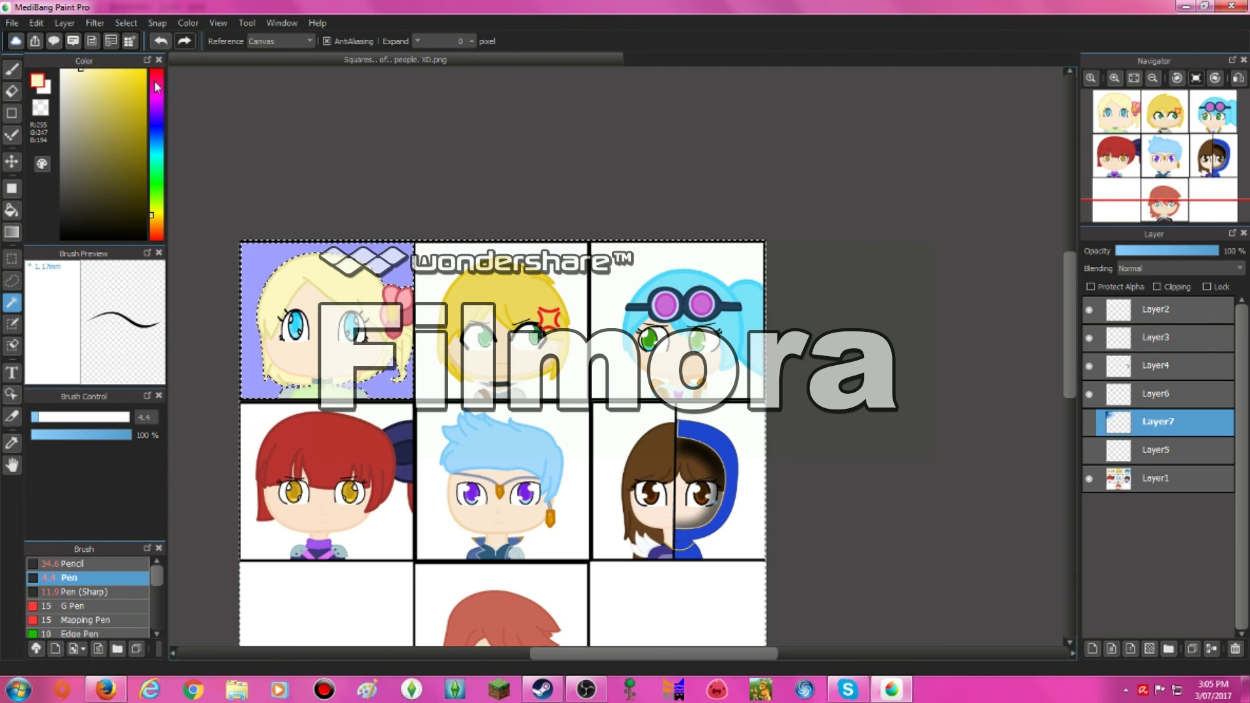
{"action": "left_click", "coordinate": [1087, 423]}
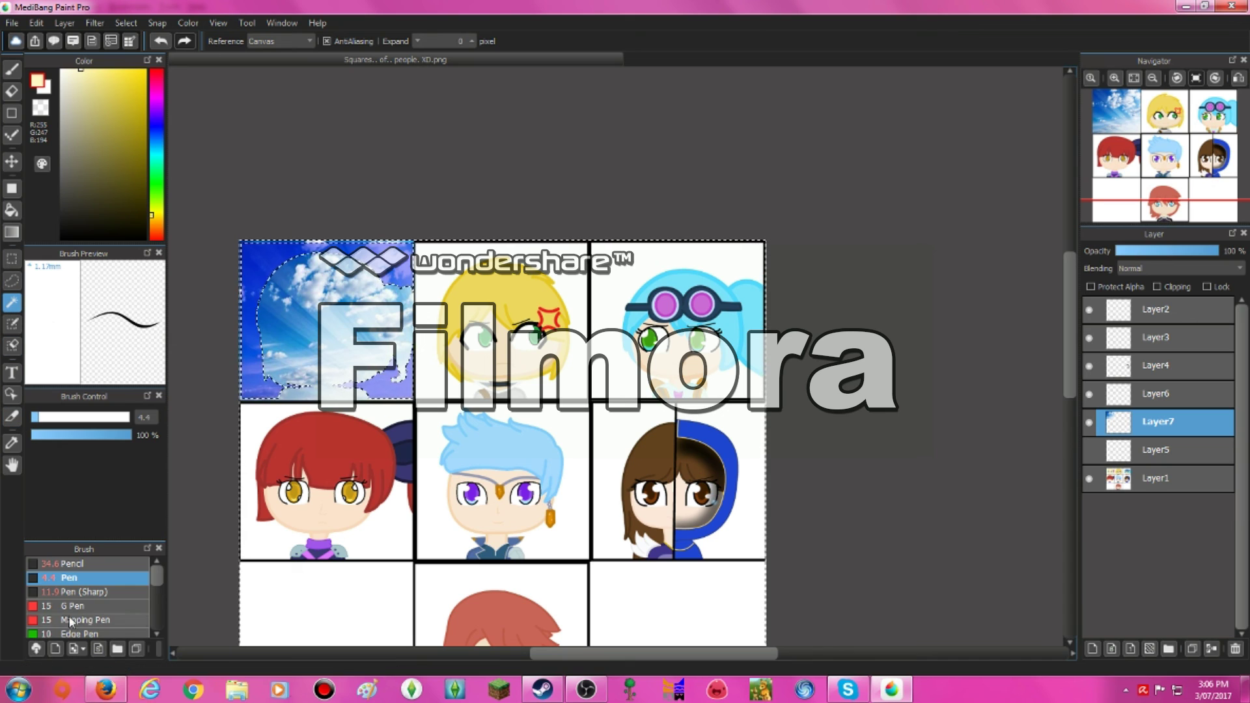
Step: Erase the sky covering the top-left character on Layer7 with the size 194 Eraser and clear the selection
{"action": "scroll", "coordinate": [65, 605], "scroll_direction": "down", "scroll_amount": 10}
{"action": "left_click", "coordinate": [74, 633]}
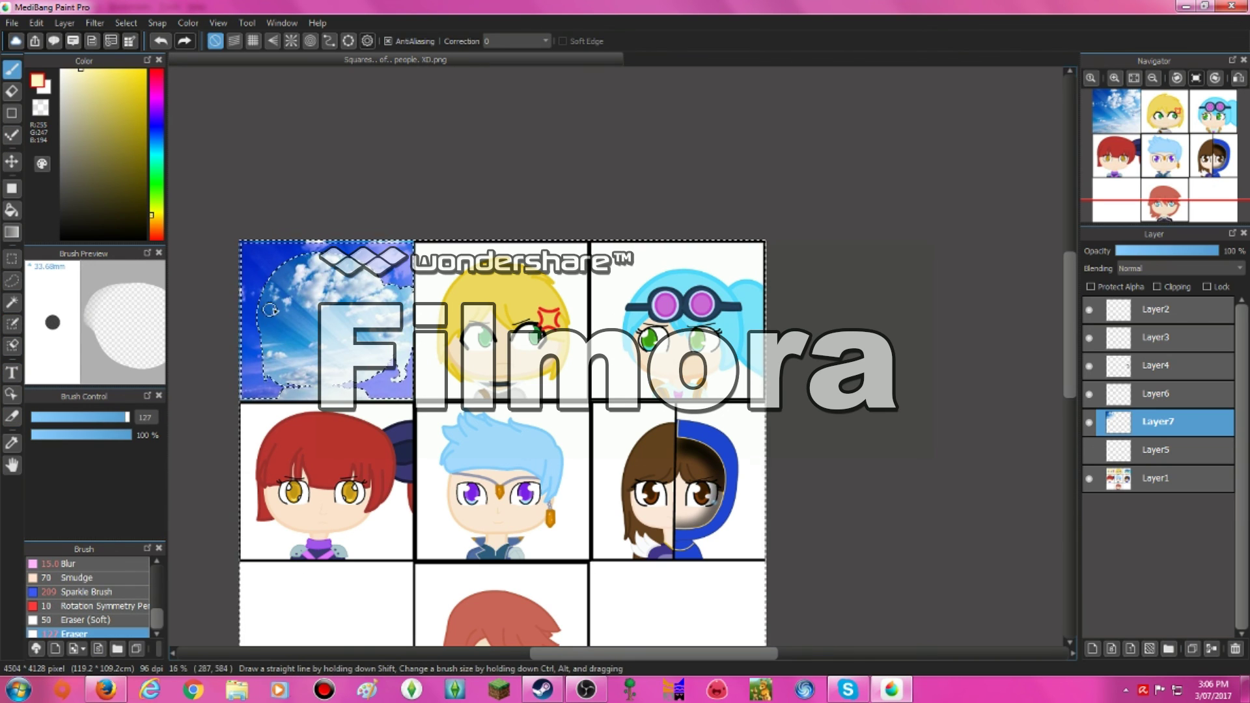
{"action": "mouse_move", "coordinate": [272, 310]}
{"action": "left_mouse_down"}
{"action": "mouse_move", "coordinate": [261, 340]}
{"action": "mouse_move", "coordinate": [273, 289]}
{"action": "left_mouse_up"}
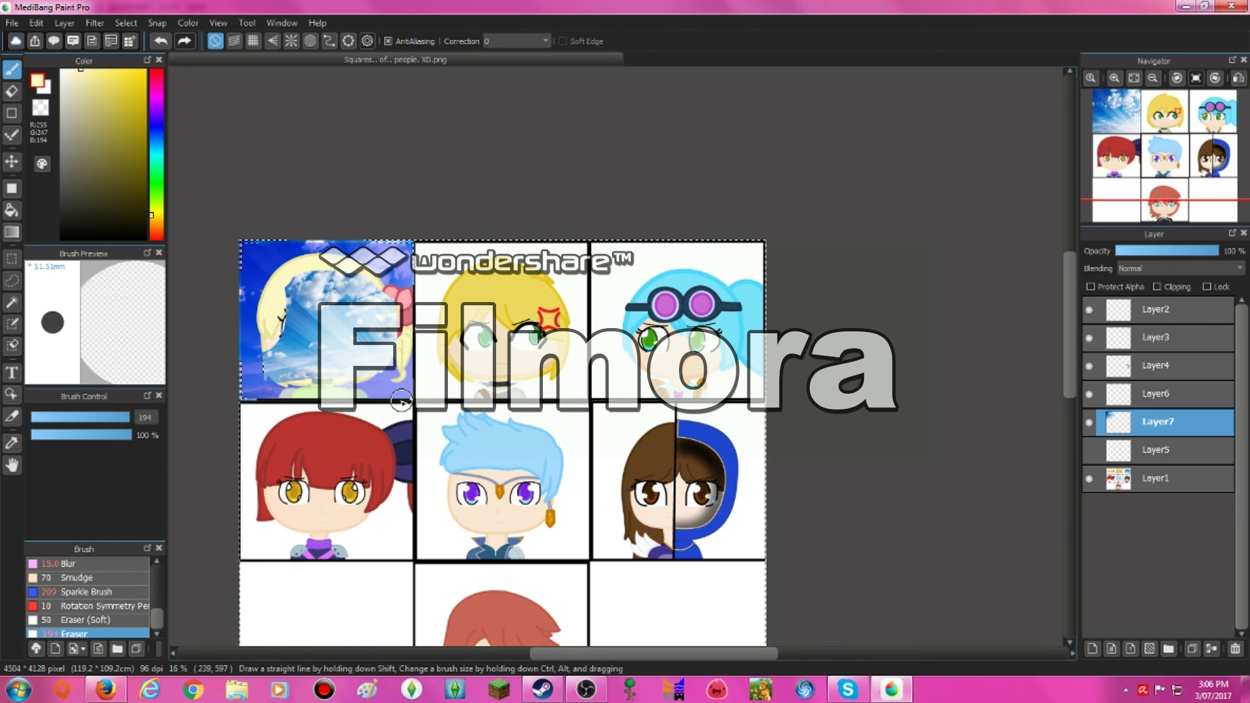
{"action": "mouse_move", "coordinate": [338, 345]}
{"action": "left_mouse_down"}
{"action": "mouse_move", "coordinate": [306, 306]}
{"action": "mouse_move", "coordinate": [345, 280]}
{"action": "left_mouse_up"}
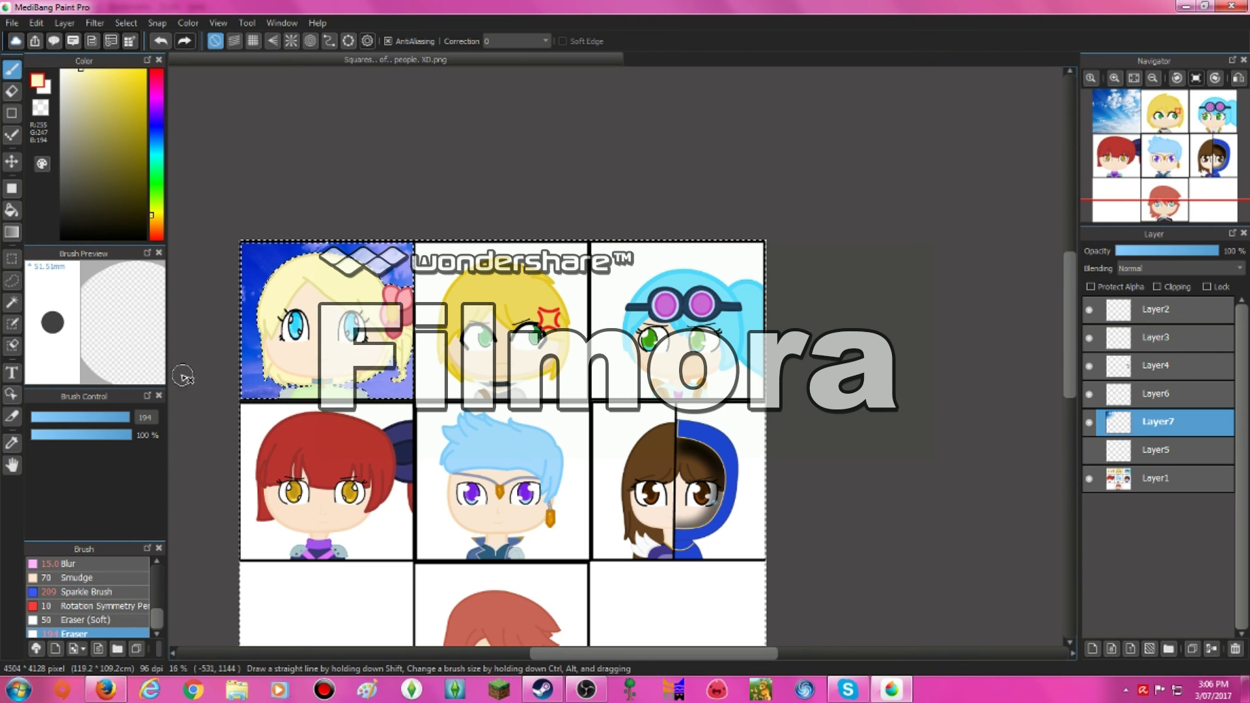
{"action": "left_click", "coordinate": [64, 23]}
{"action": "mouse_move", "coordinate": [126, 23]}
{"action": "left_click", "coordinate": [140, 57]}
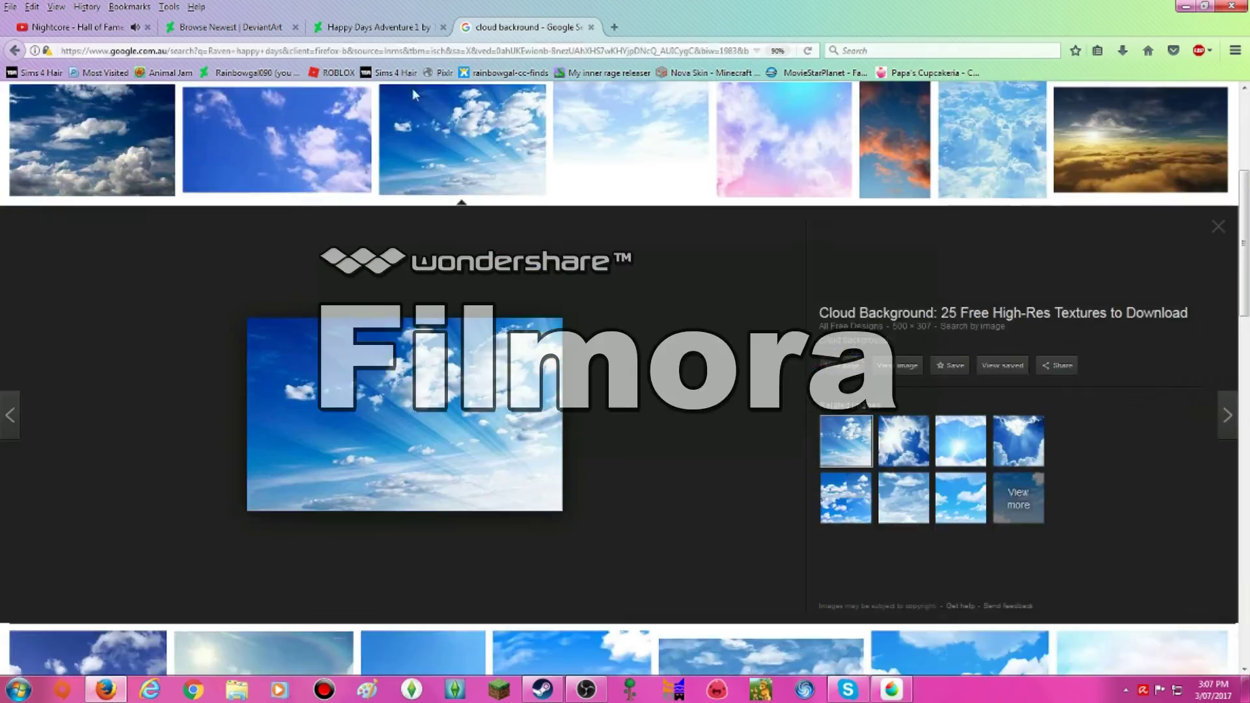
Step: In Firefox, search Google Images for "grass backround"
{"action": "scroll", "coordinate": [412, 88], "scroll_direction": "up", "scroll_amount": 5}
{"action": "type", "text": "dust"}
{"action": "key", "text": "BackSpace"}
{"action": "key", "text": "BackSpace"}
{"action": "key", "text": "BackSpace"}
{"action": "key", "text": "BackSpace"}
{"action": "key", "text": "BackSpace"}
{"action": "type", "text": "grass backround"}
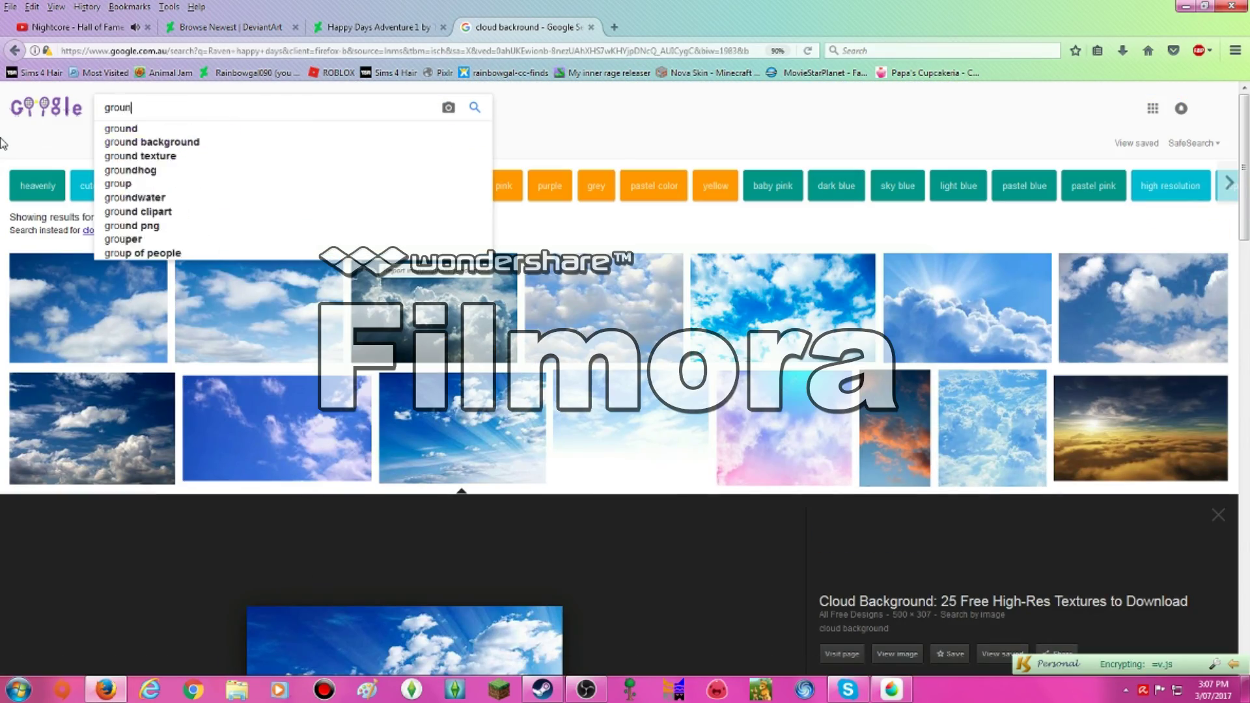
{"action": "key", "text": "Return"}
Step: Open the related picture of a yellow flower field under a cloudy blue sky and copy the image
{"action": "left_click", "coordinate": [466, 549]}
{"action": "left_click", "coordinate": [903, 440]}
{"action": "right_click", "coordinate": [473, 444]}
{"action": "left_click", "coordinate": [547, 589]}
Step: Switch to MediBang Paint Pro, paste the flower field on a new layer, and resize it to fill the top-middle portrait
{"action": "left_click", "coordinate": [891, 689]}
{"action": "left_click", "coordinate": [36, 23]}
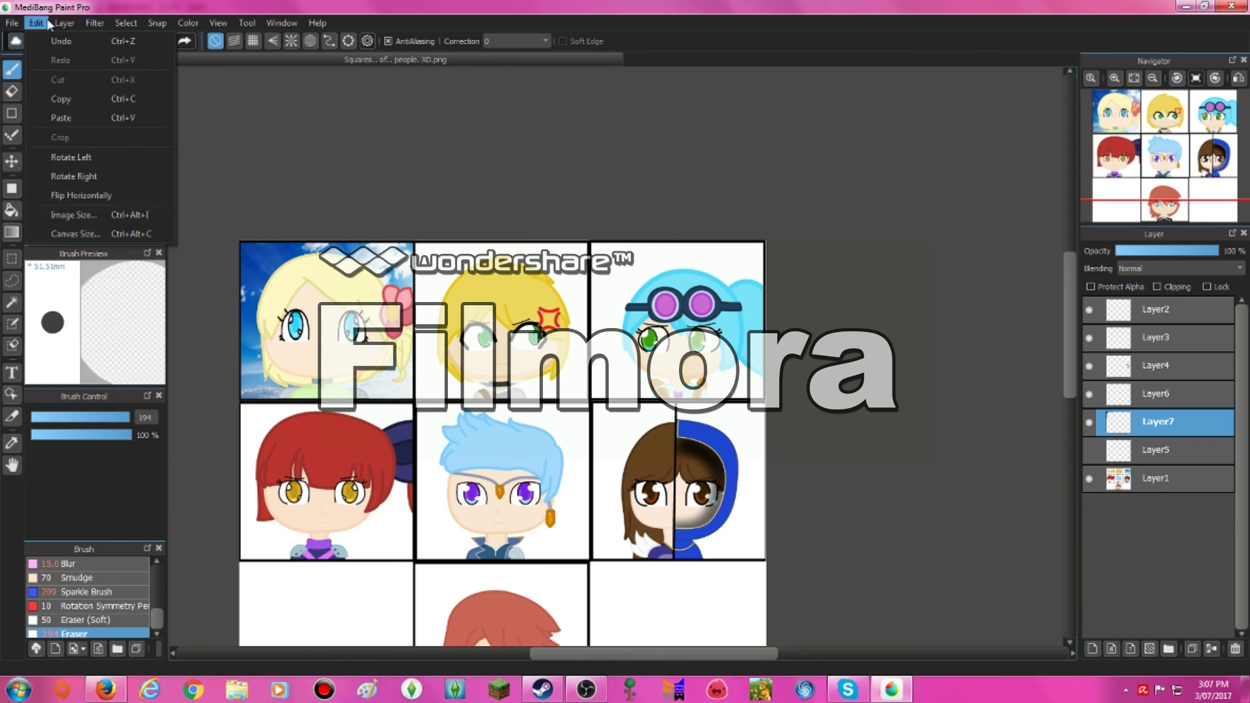
{"action": "left_click", "coordinate": [73, 112]}
{"action": "left_click_drag", "start_coordinate": [470, 287], "coordinate": [600, 356]}
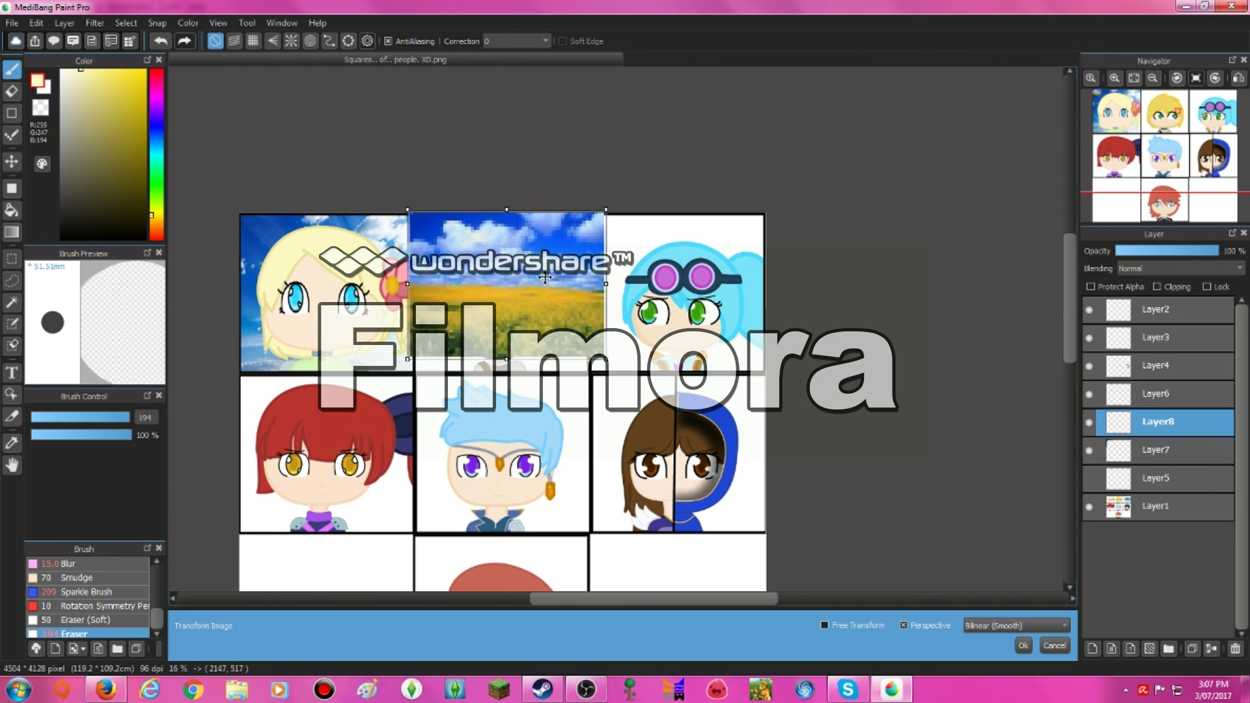
{"action": "left_click_drag", "start_coordinate": [599, 283], "coordinate": [578, 280]}
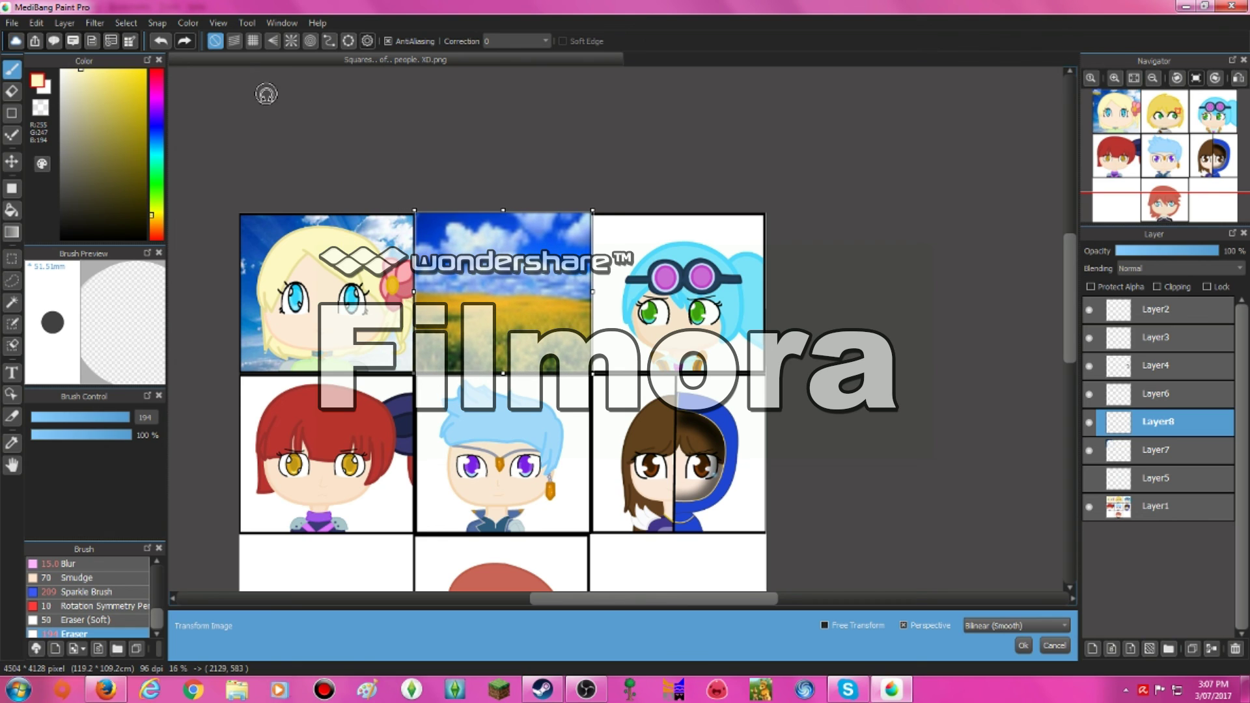
{"action": "key", "text": "Escape"}
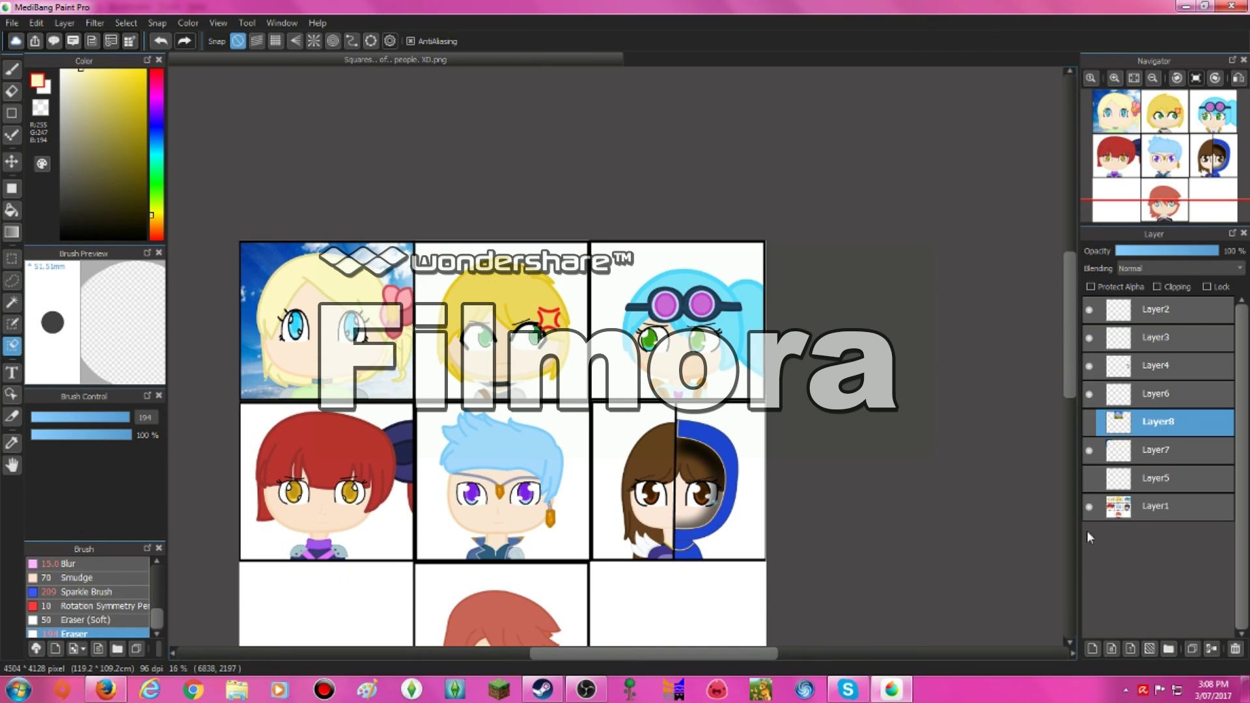
Step: Select the white background around the top-middle character from Layer1, invert the selection, and make Layer8 the active layer
{"action": "left_click", "coordinate": [11, 302]}
{"action": "left_click", "coordinate": [573, 384]}
{"action": "left_click", "coordinate": [95, 22]}
{"action": "left_click", "coordinate": [123, 80]}
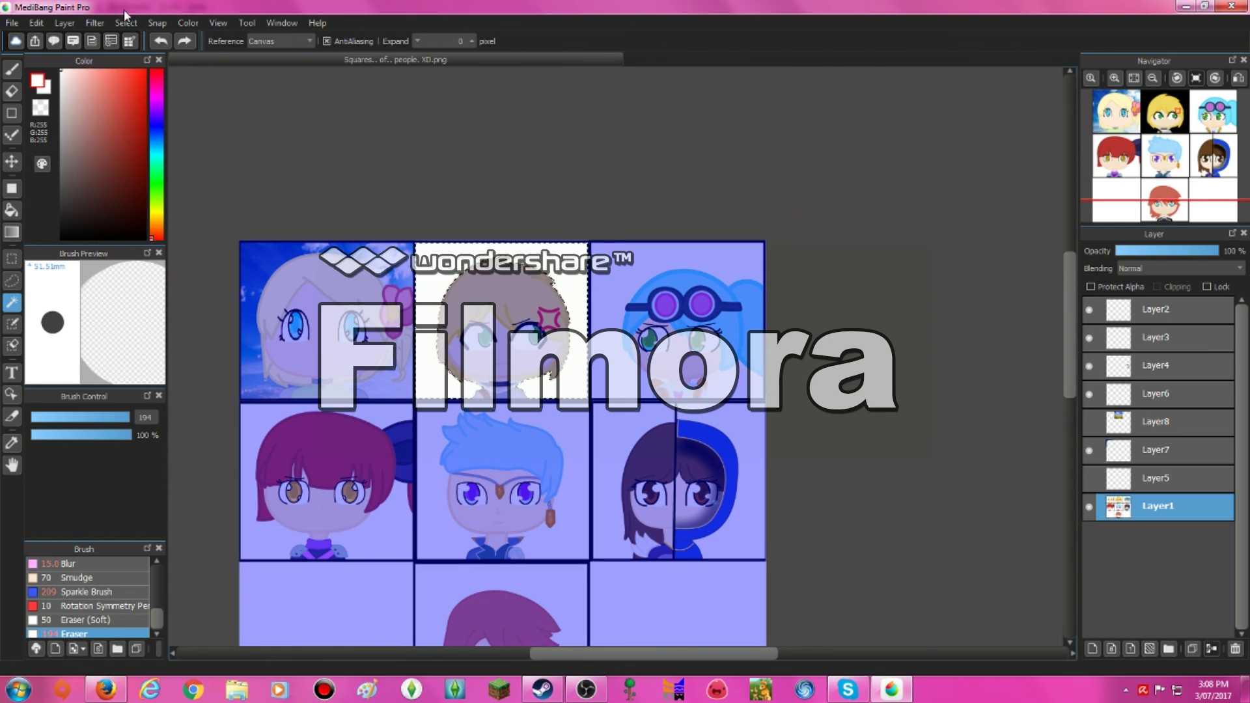
{"action": "key", "text": "ctrl+d"}
{"action": "left_click", "coordinate": [1155, 421]}
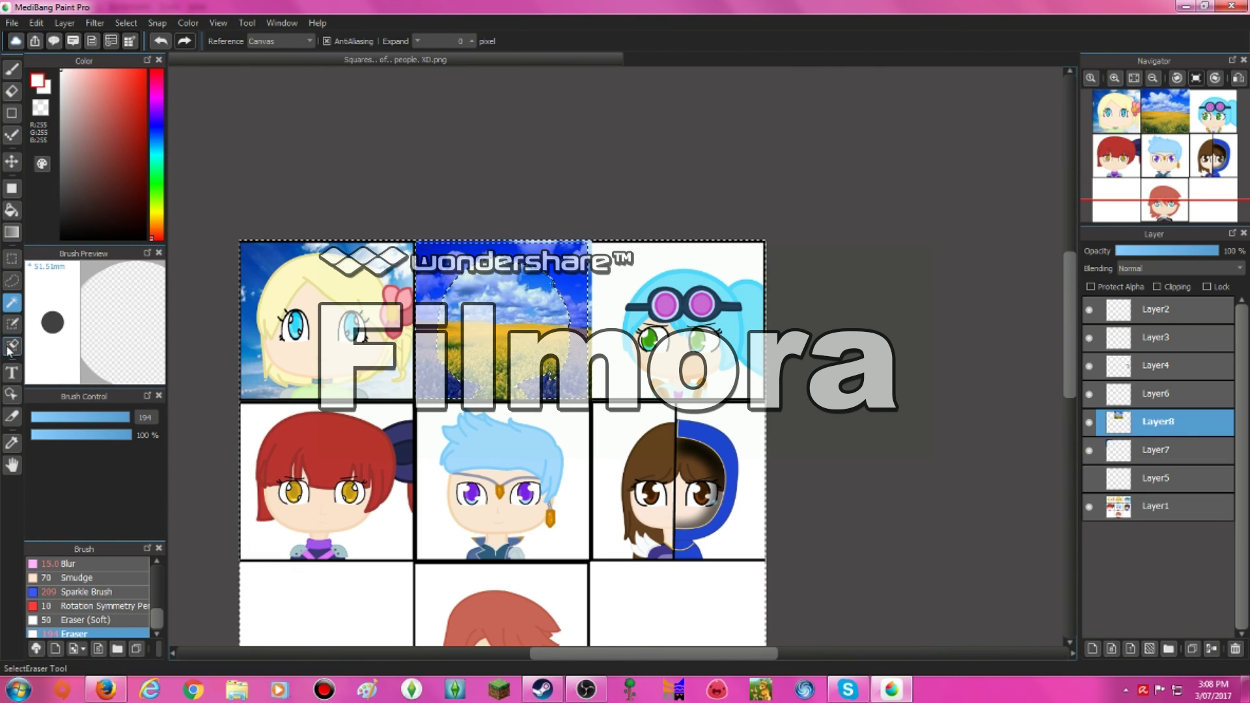
Step: Switch to Firefox and search Google Images for "dust backround"
{"action": "left_click", "coordinate": [106, 689]}
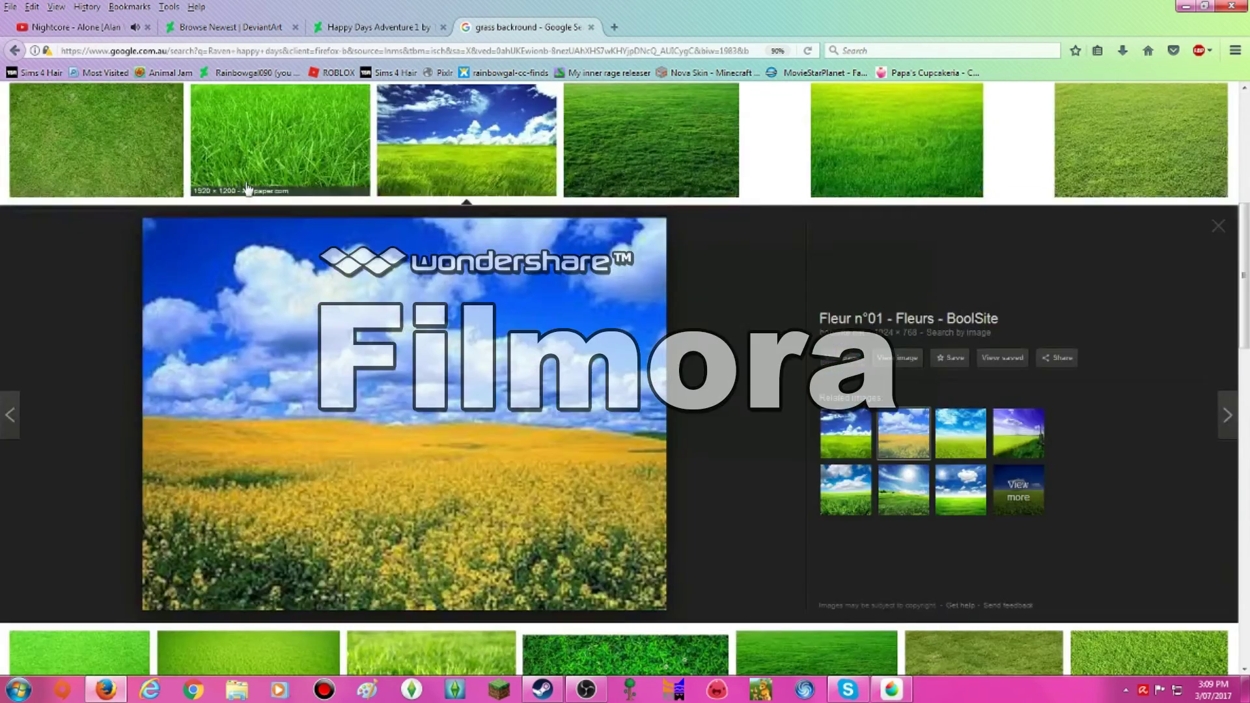
{"action": "scroll", "coordinate": [247, 189], "scroll_direction": "up", "scroll_amount": 10}
{"action": "left_click", "coordinate": [260, 106]}
{"action": "type", "text": "dust backround"}
{"action": "key", "text": "Return"}
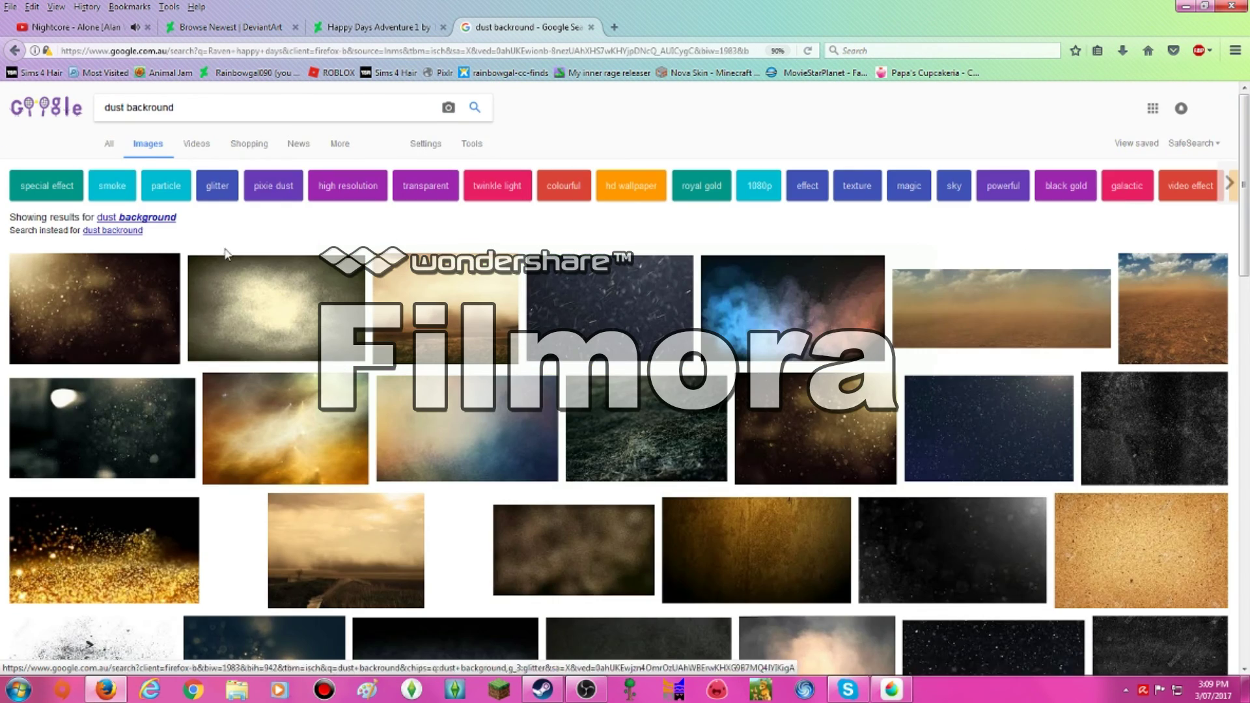
Step: Open the pale, dark-edged dust texture from the first row of results and copy the image
{"action": "left_click", "coordinate": [250, 310]}
{"action": "right_click", "coordinate": [347, 378]}
{"action": "left_click", "coordinate": [377, 524]}
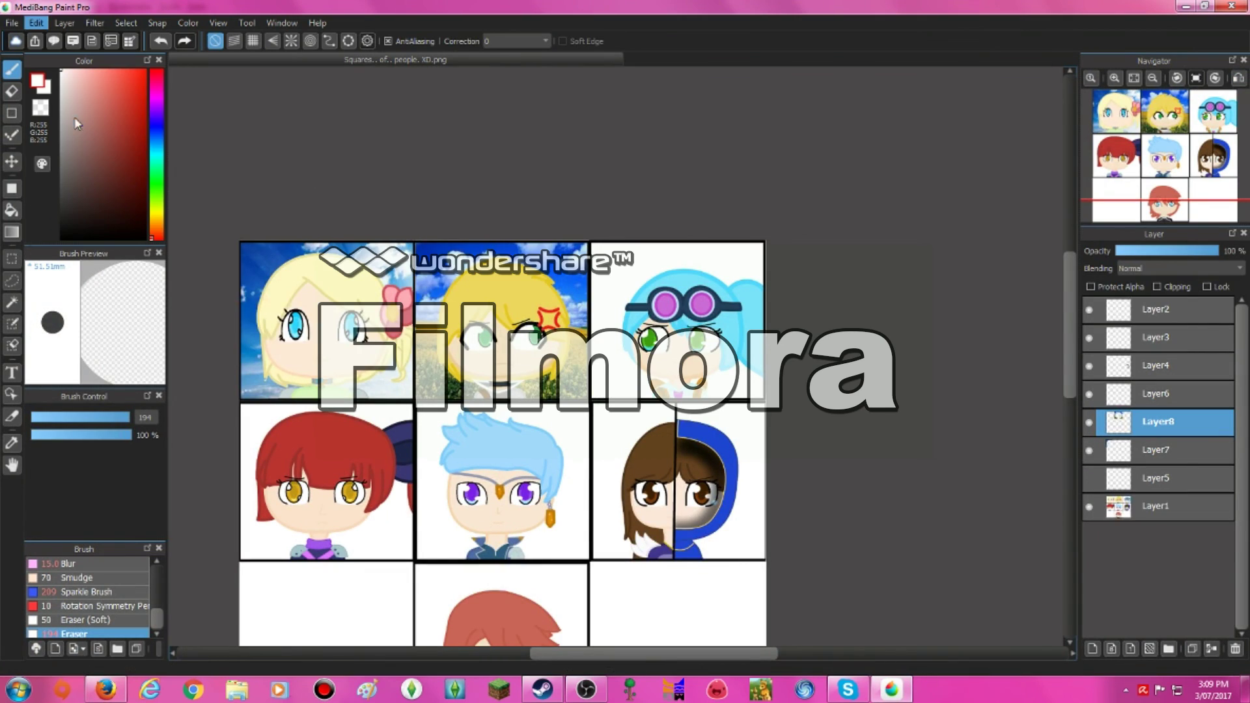
Step: Paste the dust texture on a new layer and resize it to fill the top-right portrait
{"action": "key", "text": "ctrl+v"}
{"action": "left_click_drag", "start_coordinate": [361, 289], "coordinate": [686, 288]}
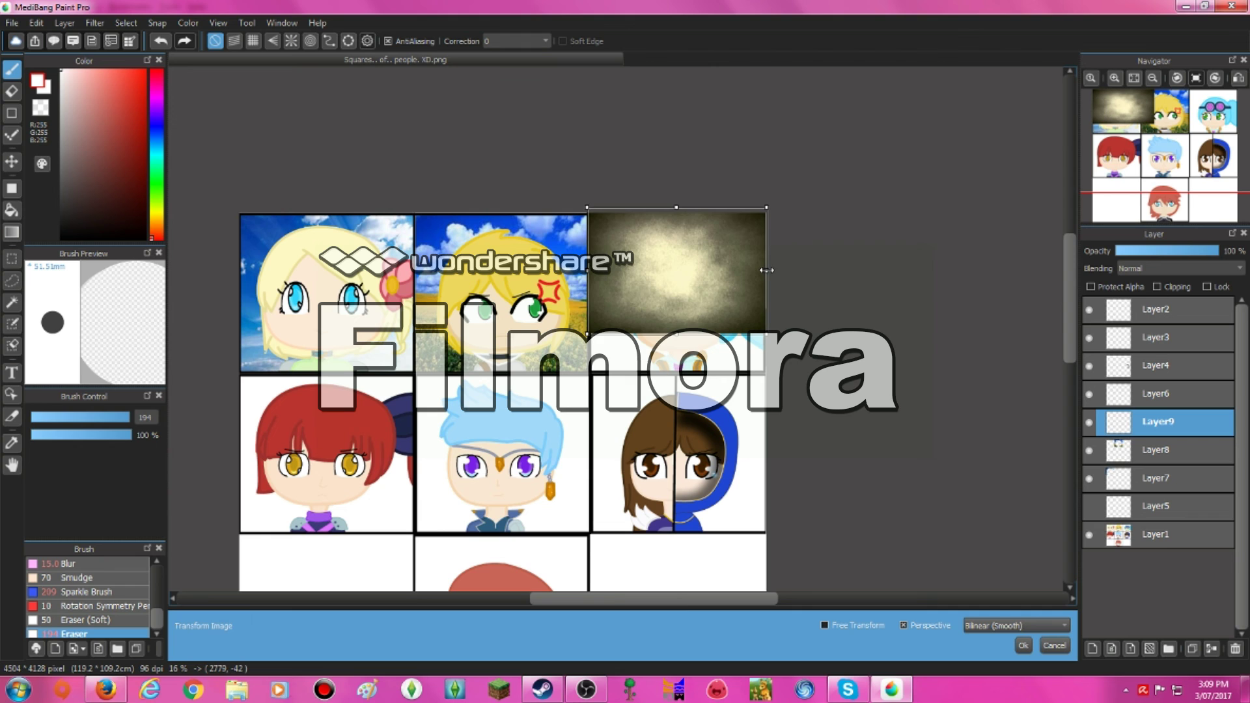
{"action": "left_click_drag", "start_coordinate": [674, 330], "coordinate": [677, 371]}
{"action": "left_click", "coordinate": [652, 420]}
Step: With Layer9 hidden, select the white background around the top-right character, then show the layer again and invert the selection
{"action": "left_click", "coordinate": [598, 354]}
{"action": "left_click", "coordinate": [12, 302]}
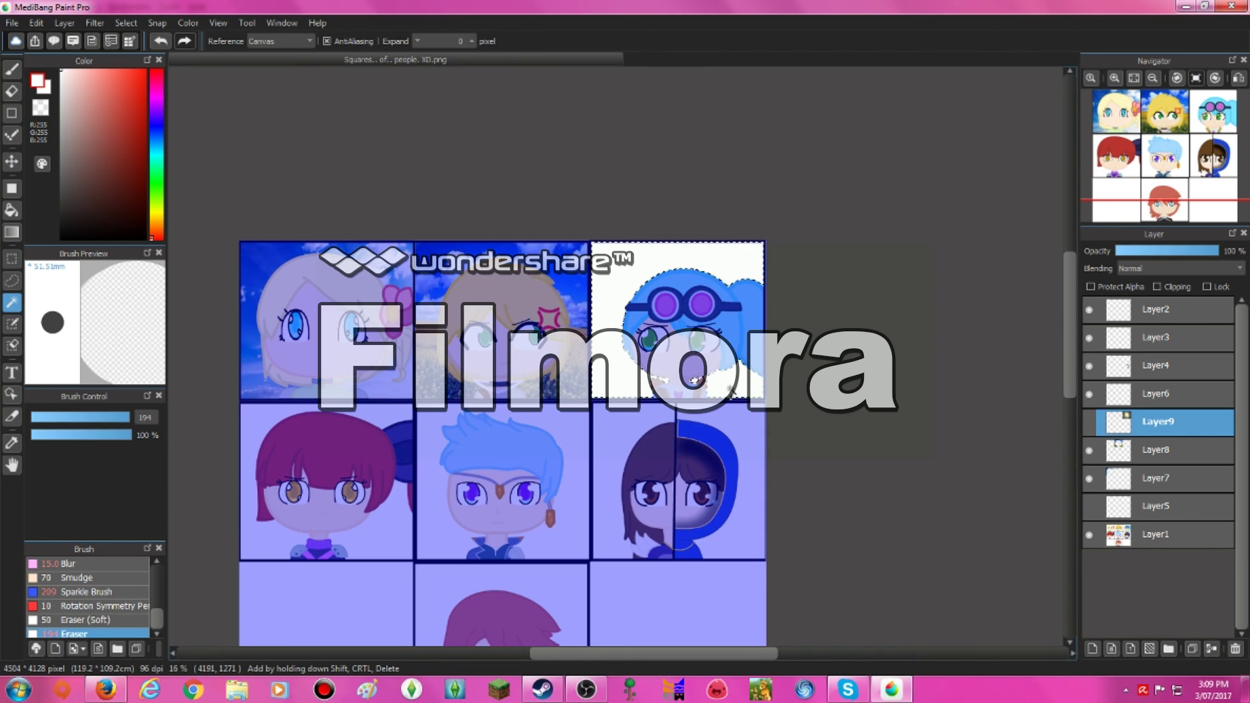
{"action": "left_click", "coordinate": [586, 688]}
{"action": "left_click", "coordinate": [584, 688]}
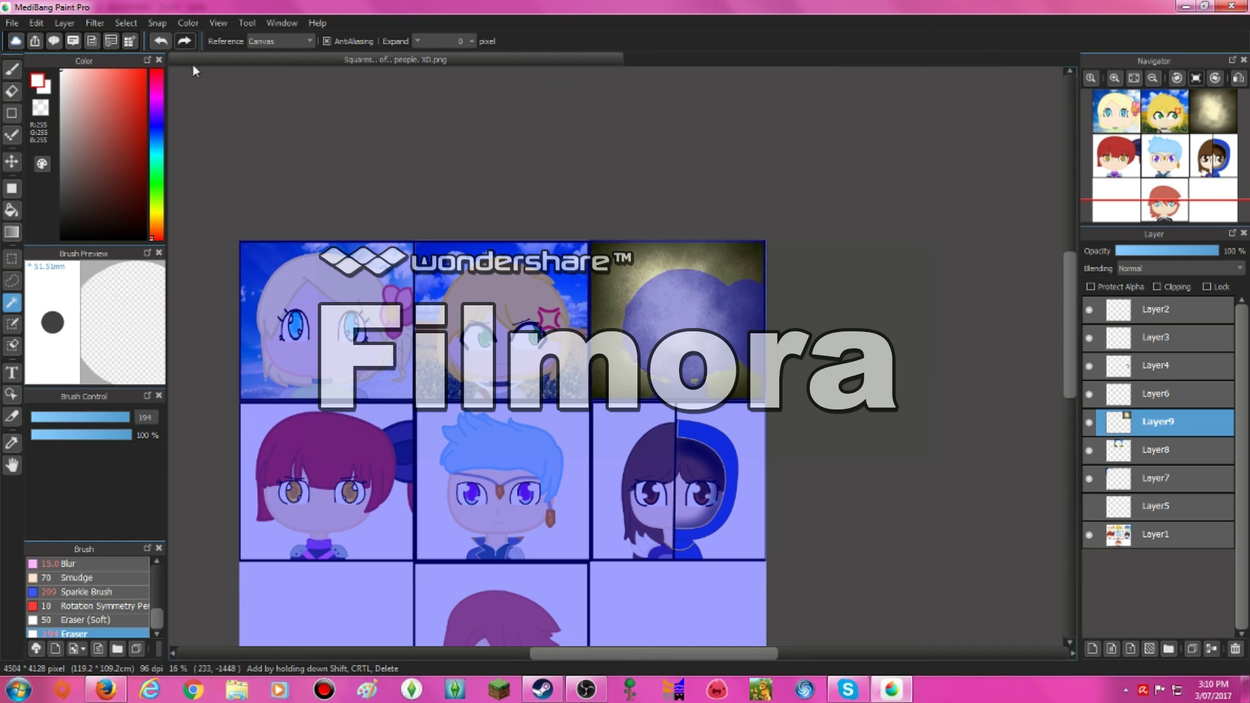
{"action": "left_click", "coordinate": [126, 22]}
{"action": "left_click", "coordinate": [156, 80]}
Step: Erase the dust texture covering the top-right character within the inverted selection, and clear the selection
{"action": "left_click", "coordinate": [12, 344]}
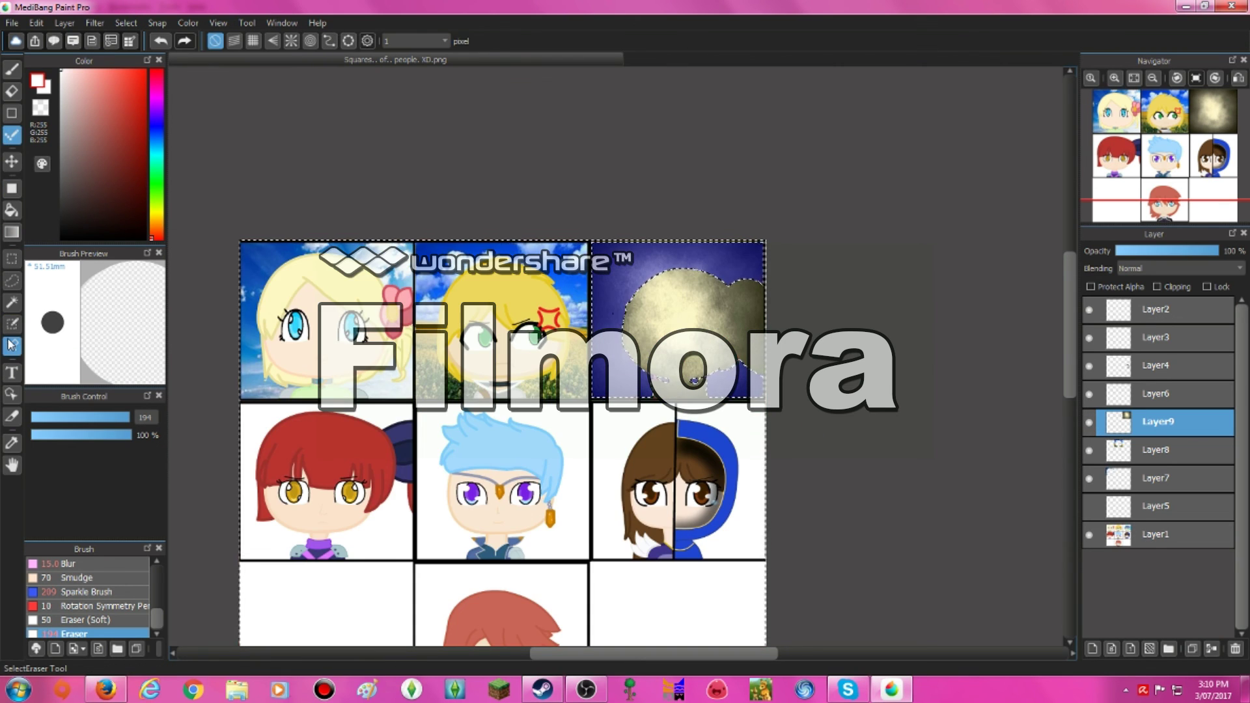
{"action": "left_click", "coordinate": [36, 22]}
{"action": "left_click", "coordinate": [12, 302]}
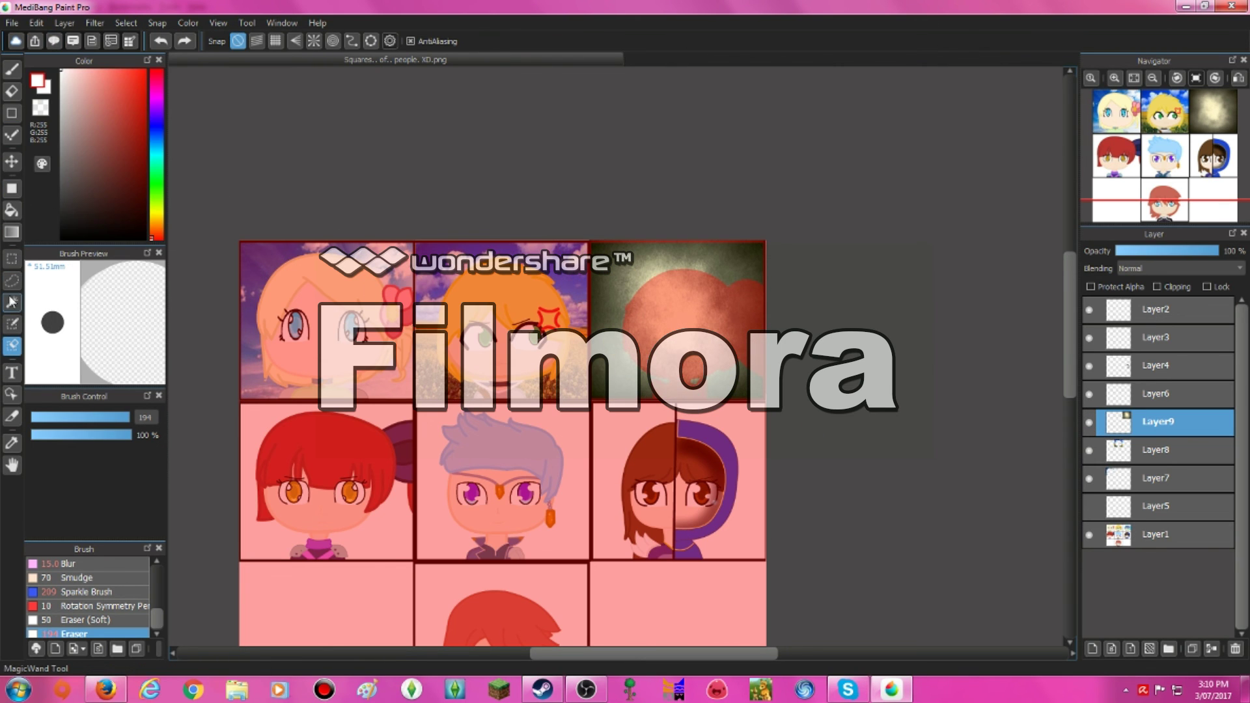
{"action": "left_click", "coordinate": [12, 68]}
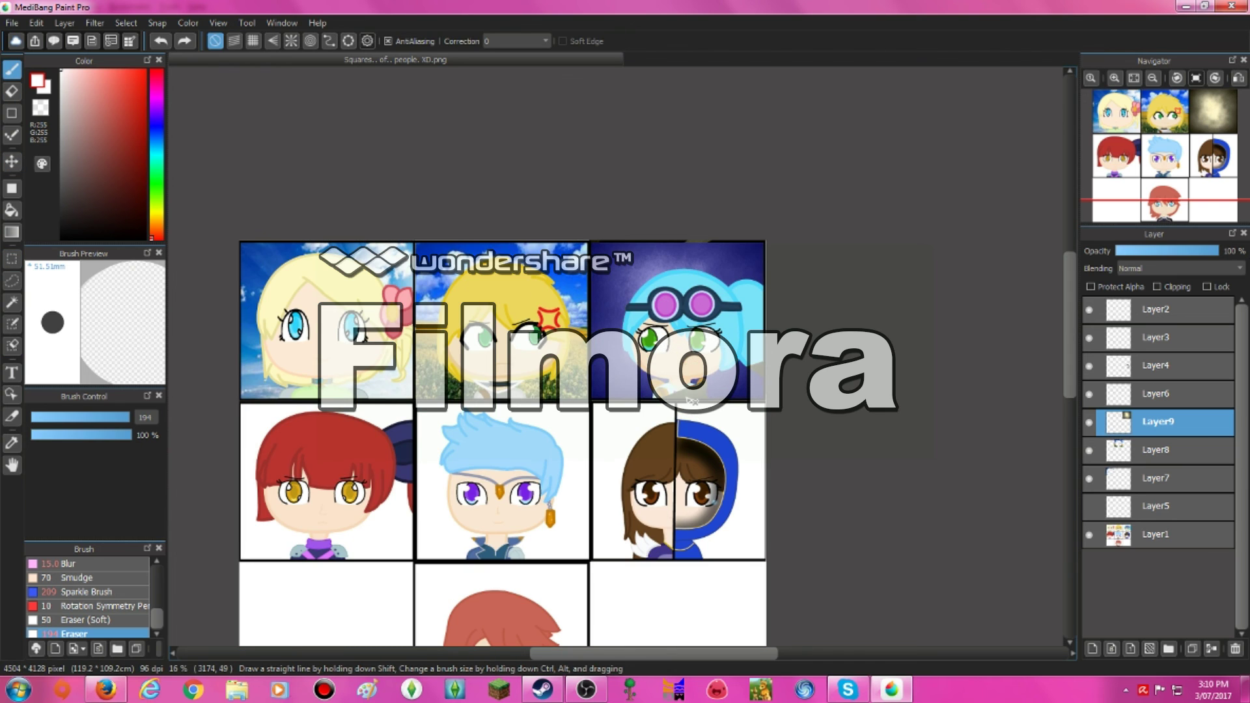
{"action": "left_click", "coordinate": [95, 22]}
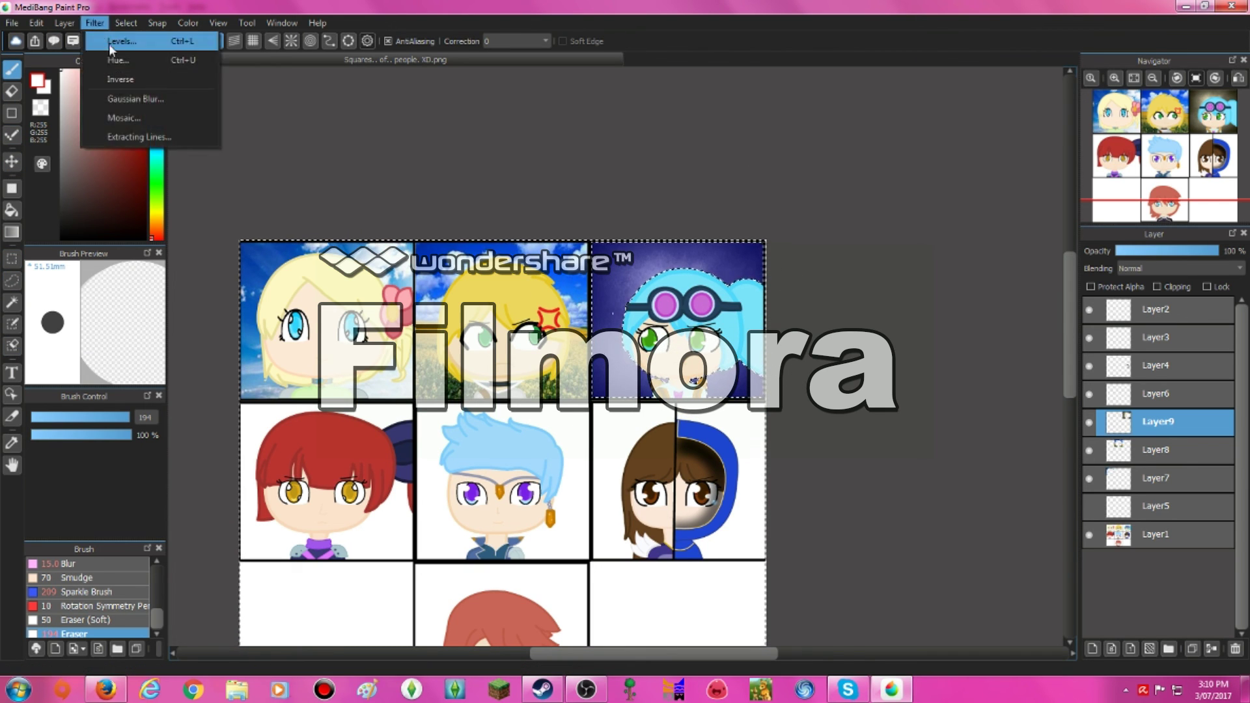
{"action": "left_click", "coordinate": [109, 43]}
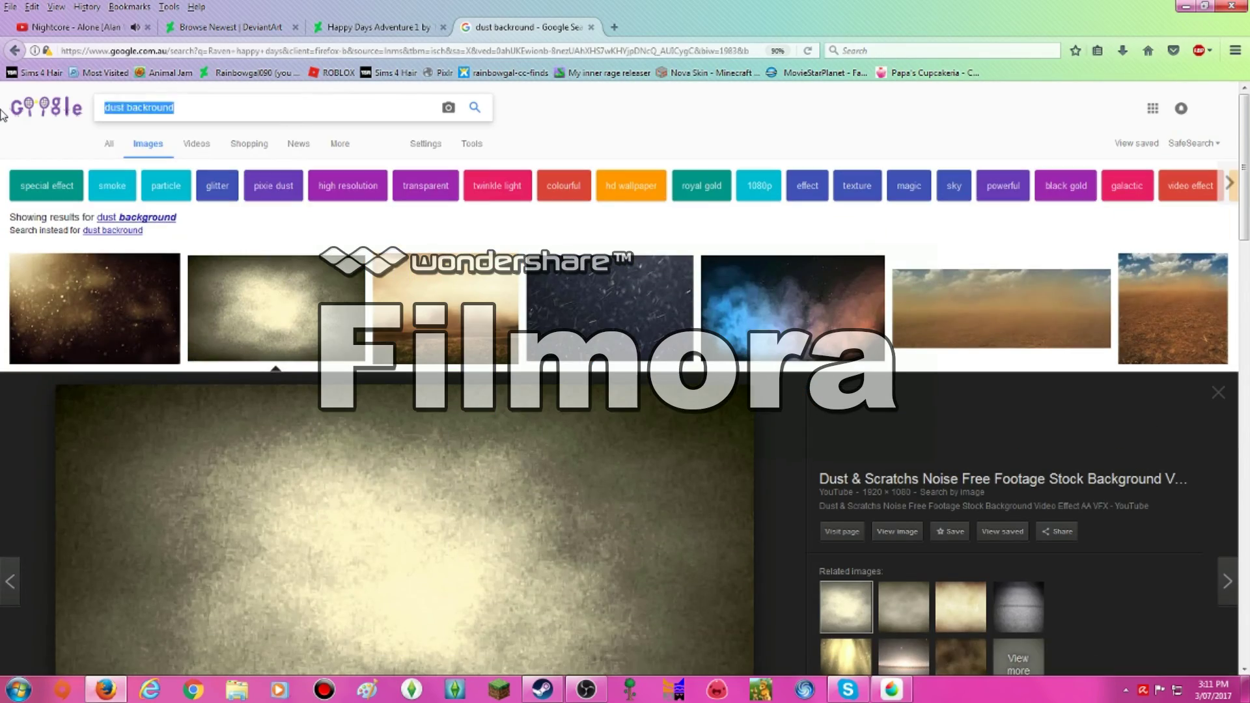
Step: Search Google Images in Firefox for "red crystal backround", open the first dark red crystal result, and copy the image
{"action": "type", "text": "red crystal backround"}
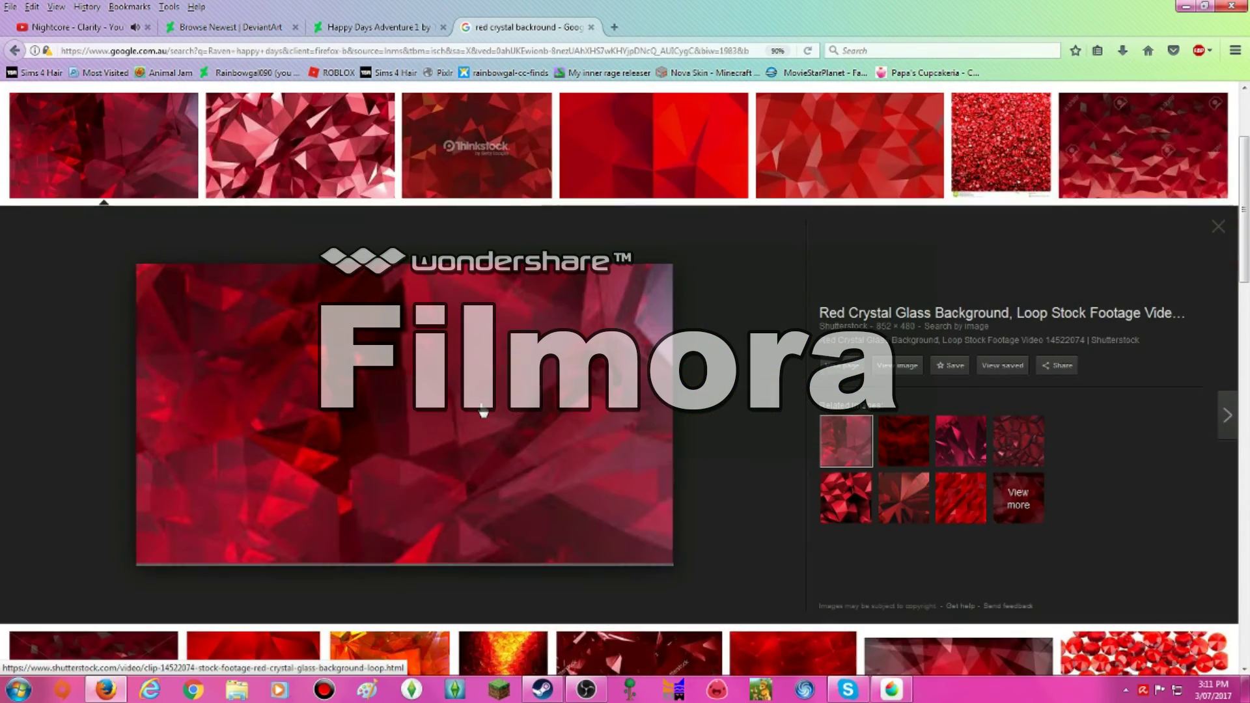
{"action": "right_click", "coordinate": [482, 410]}
{"action": "left_click", "coordinate": [530, 577]}
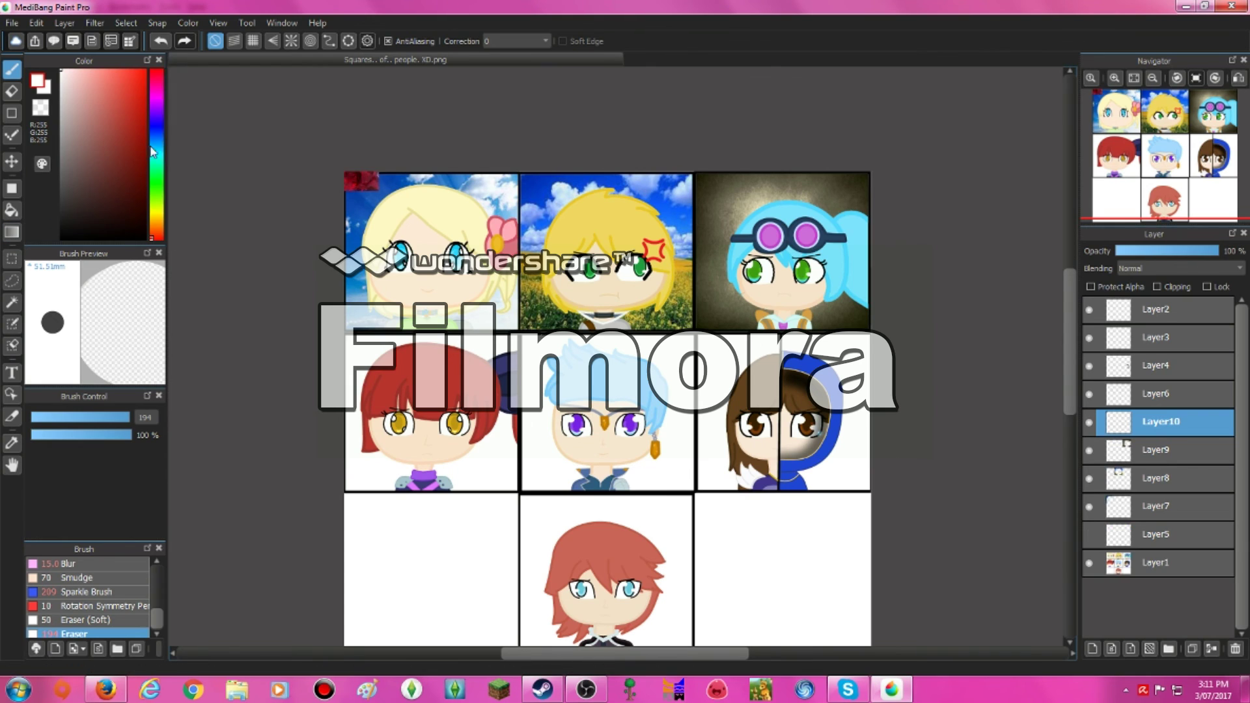
Step: In MediBang Paint Pro, move and resize the pasted red crystal image on Layer10 to fill the middle-left portrait
{"action": "key", "text": "ctrl+t"}
{"action": "left_click_drag", "start_coordinate": [325, 130], "coordinate": [469, 392]}
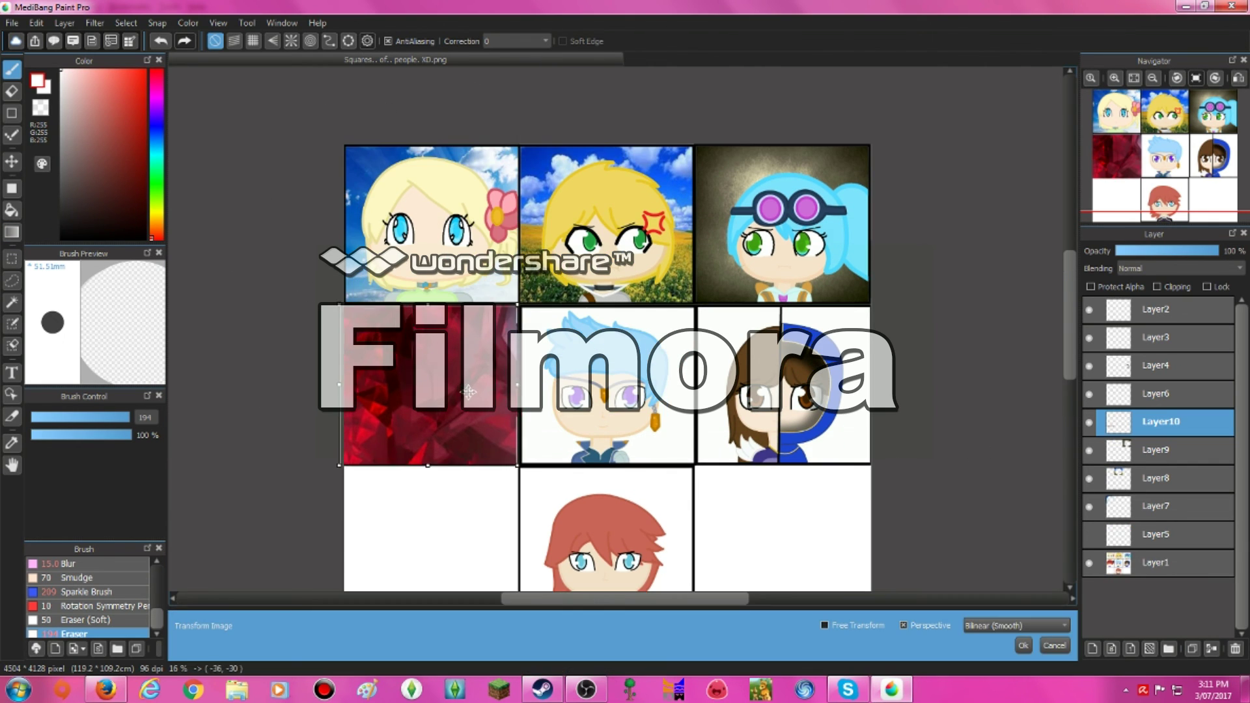
{"action": "left_click", "coordinate": [1023, 645]}
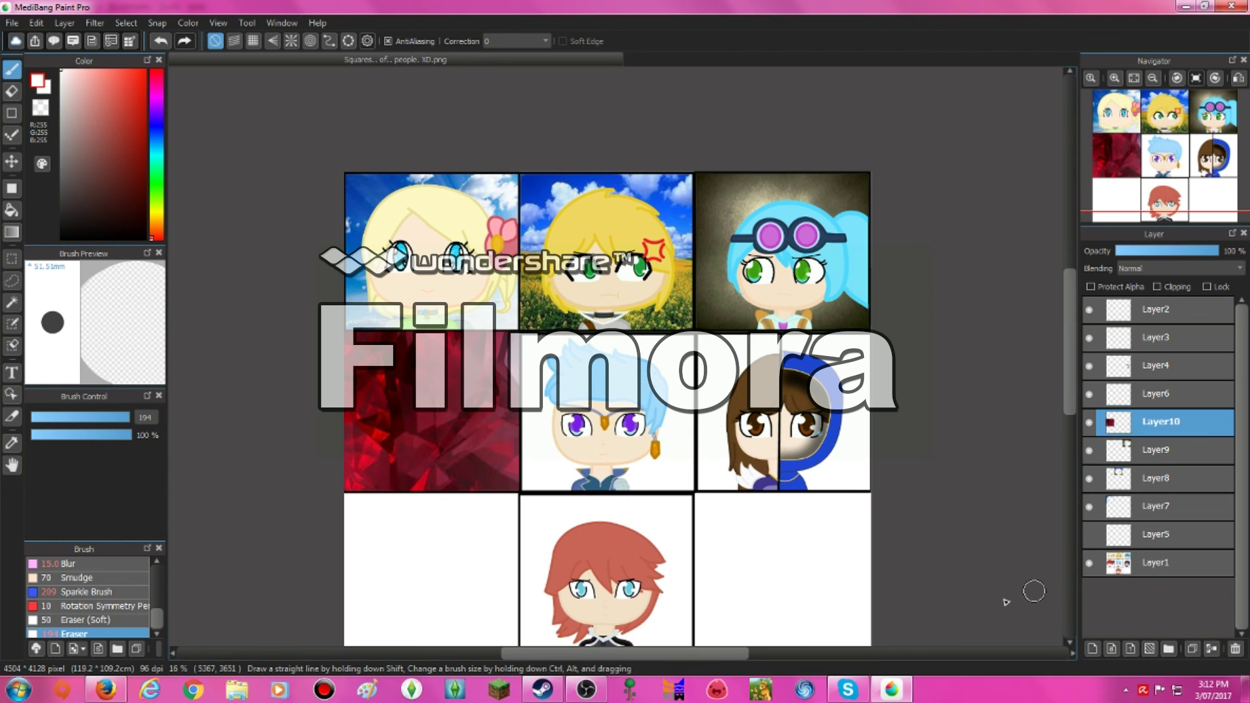
Step: Hide Layer10 while selecting the white background around the red-haired character, invert the selection, and show the layer again
{"action": "left_click", "coordinate": [1088, 422]}
{"action": "left_click", "coordinate": [12, 302]}
{"action": "left_click", "coordinate": [364, 357]}
{"action": "left_click", "coordinate": [125, 22]}
{"action": "left_click", "coordinate": [159, 83]}
{"action": "left_click", "coordinate": [1089, 422]}
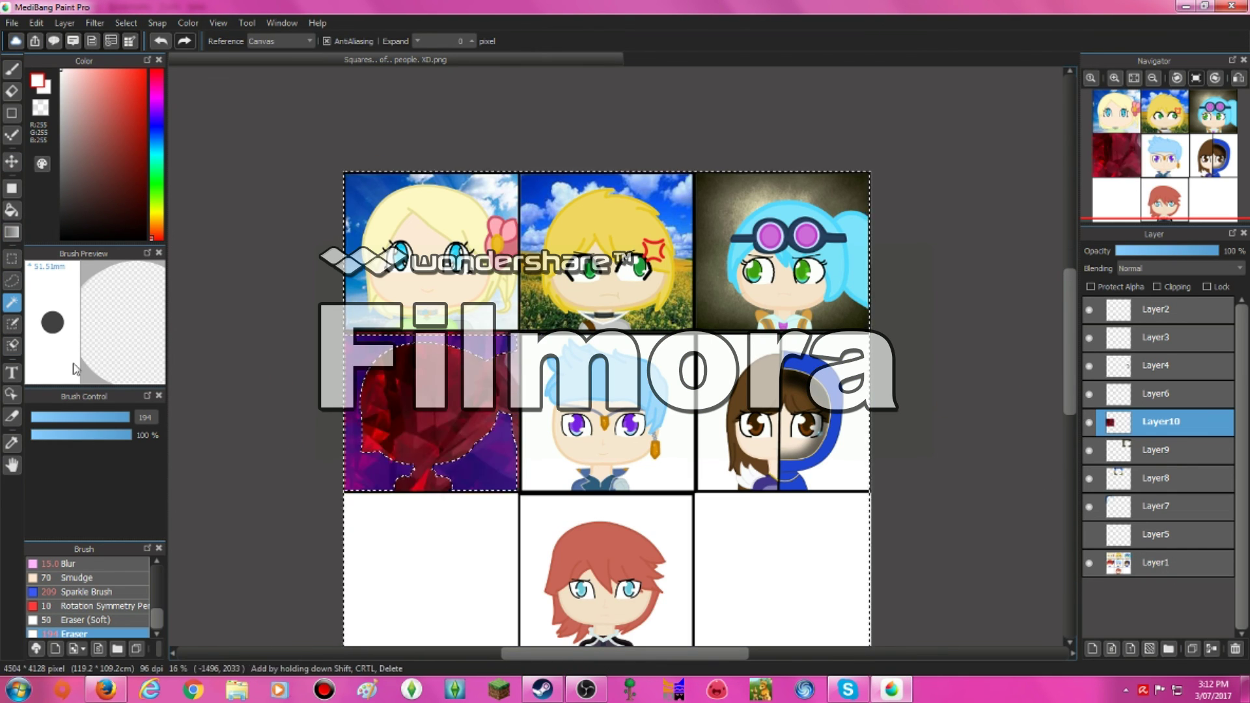
Step: Erase the red crystal image covering the red-haired character within the inverted selection, and clear the selection
{"action": "left_click", "coordinate": [12, 67]}
{"action": "left_click", "coordinate": [130, 417]}
{"action": "key", "text": "e"}
{"action": "key", "text": "Delete"}
{"action": "key", "text": "ctrl+d"}
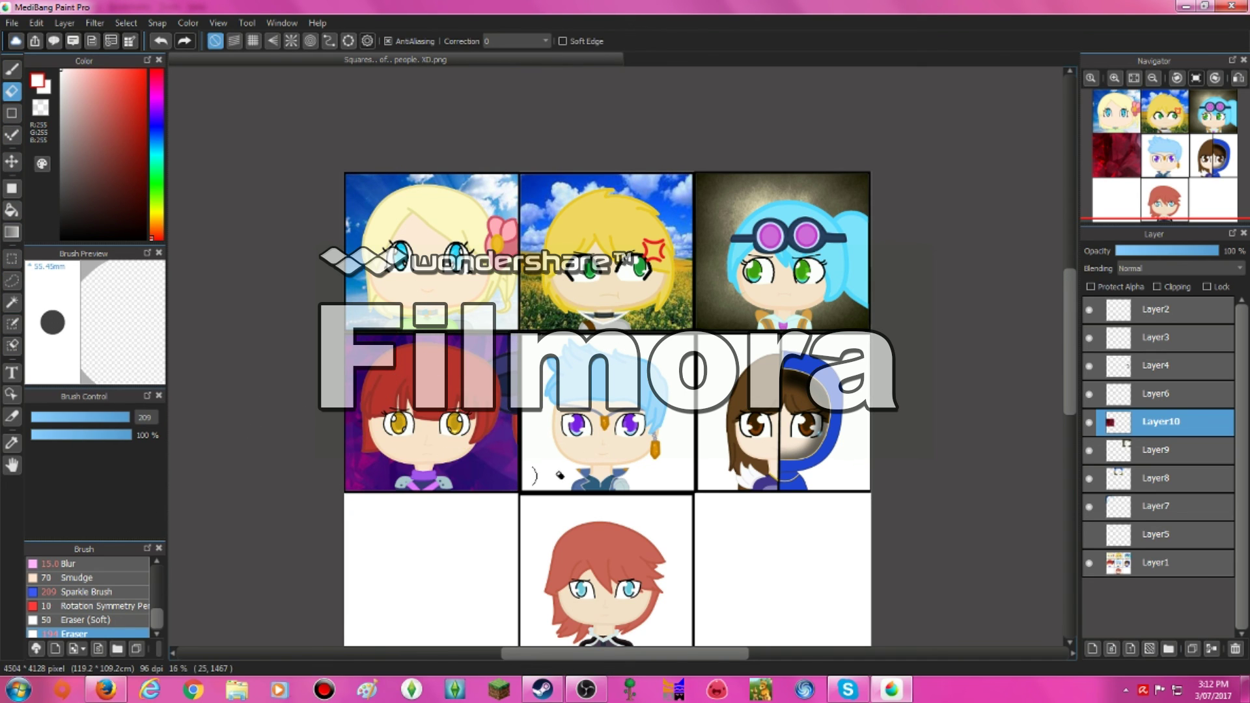
{"action": "left_click", "coordinate": [125, 22]}
{"action": "left_click", "coordinate": [254, 219]}
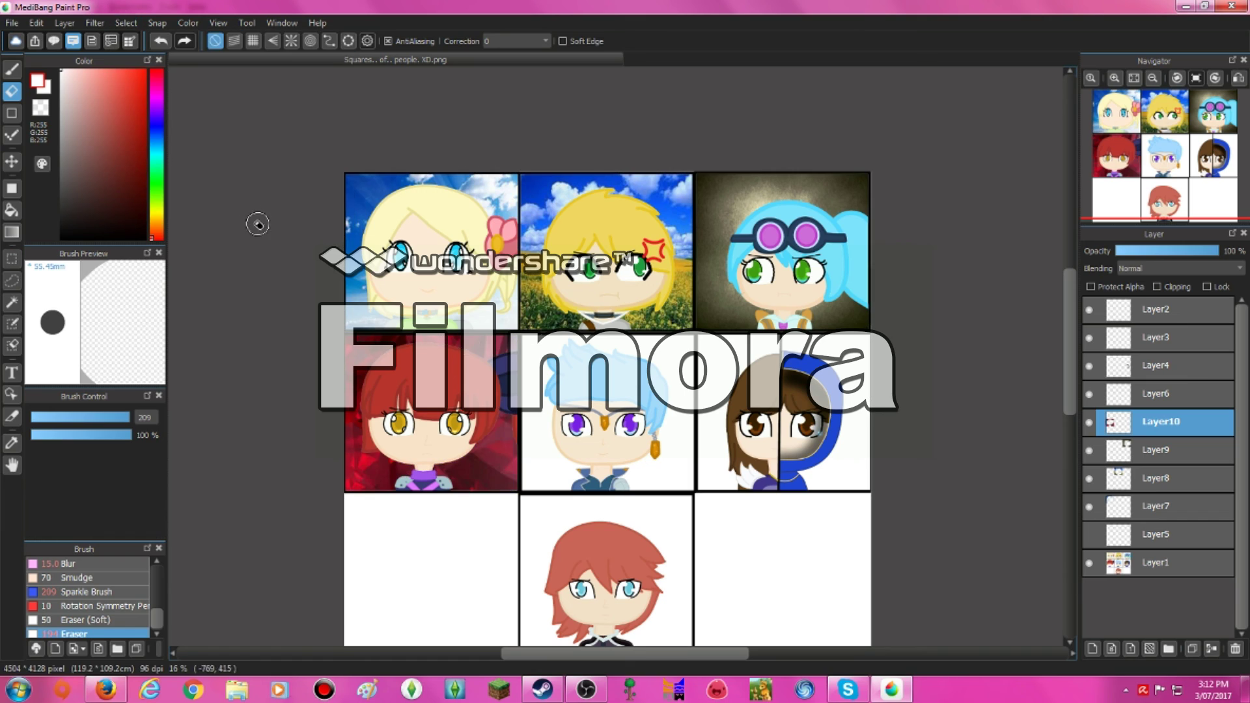
Step: Switch to Firefox and search Google Images for "blue and purple crystal backround"
{"action": "left_click", "coordinate": [106, 688]}
{"action": "triple_click", "coordinate": [223, 106]}
{"action": "type", "text": "blue and purple crystal backround"}
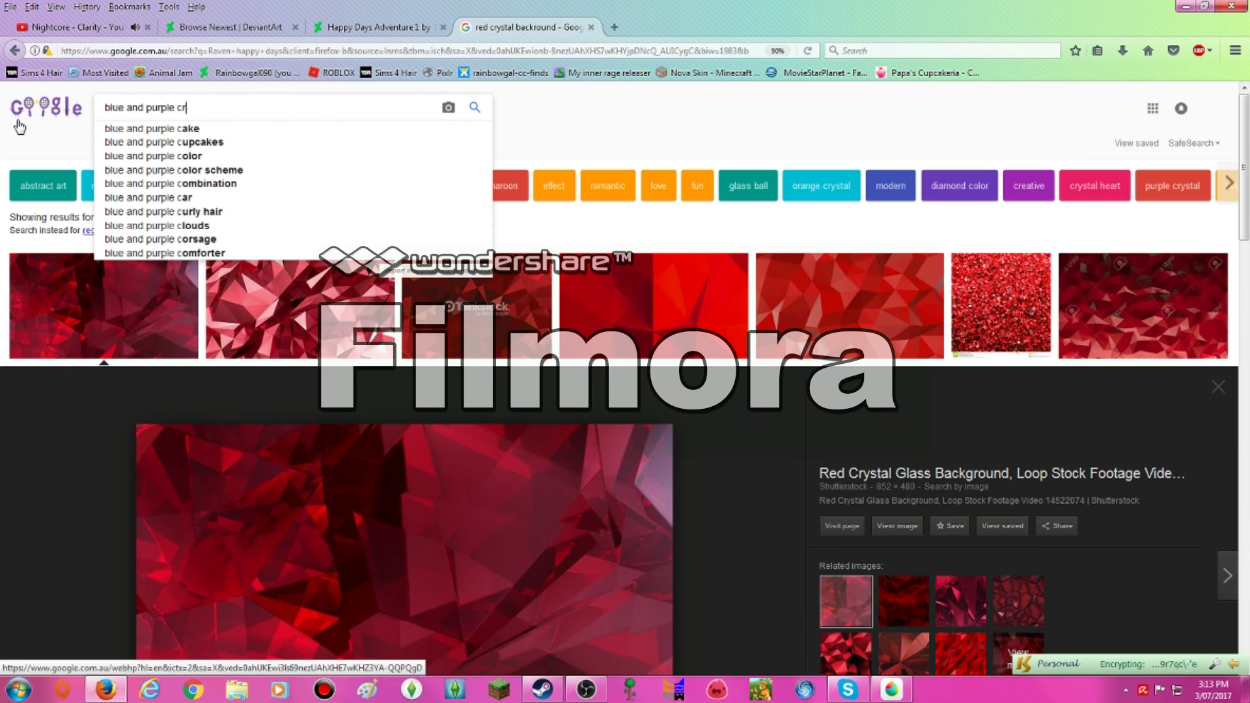
{"action": "key", "text": "Return"}
Step: Open the first crystal result, choose the related blue and purple crystal cluster picture, and copy the image
{"action": "left_click", "coordinate": [76, 267]}
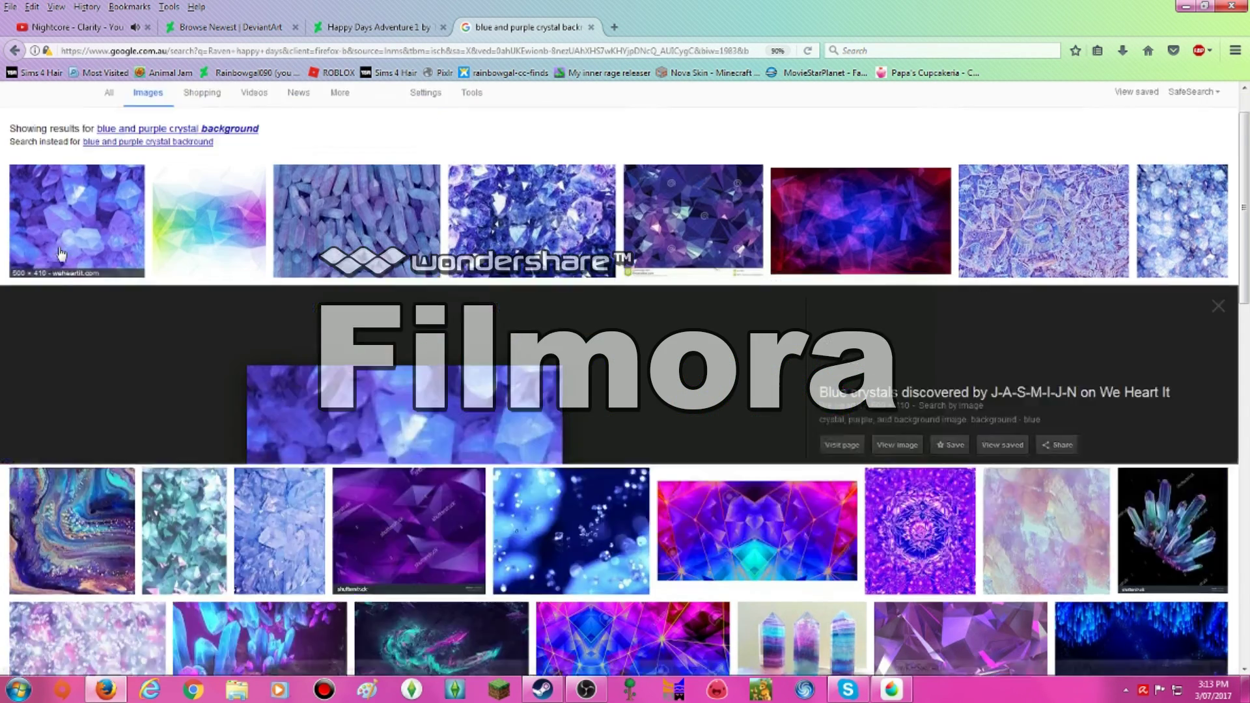
{"action": "left_click", "coordinate": [835, 495]}
{"action": "right_click", "coordinate": [304, 422]}
{"action": "left_click", "coordinate": [362, 596]}
Step: Switch to MediBang Paint Pro, paste the blue crystal image on a new layer, and resize it to fill the center portrait
{"action": "key", "text": "alt+Tab"}
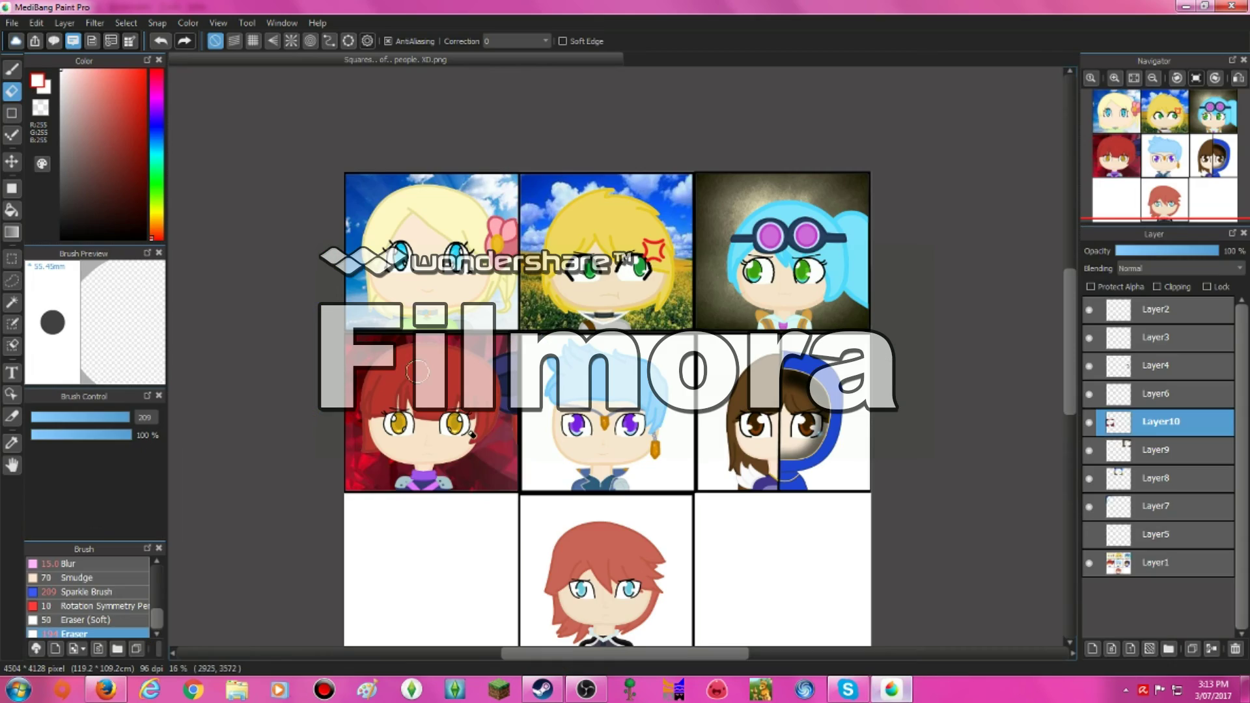
{"action": "left_click", "coordinate": [36, 23]}
{"action": "left_click", "coordinate": [77, 123]}
{"action": "left_click_drag", "start_coordinate": [398, 197], "coordinate": [525, 284]}
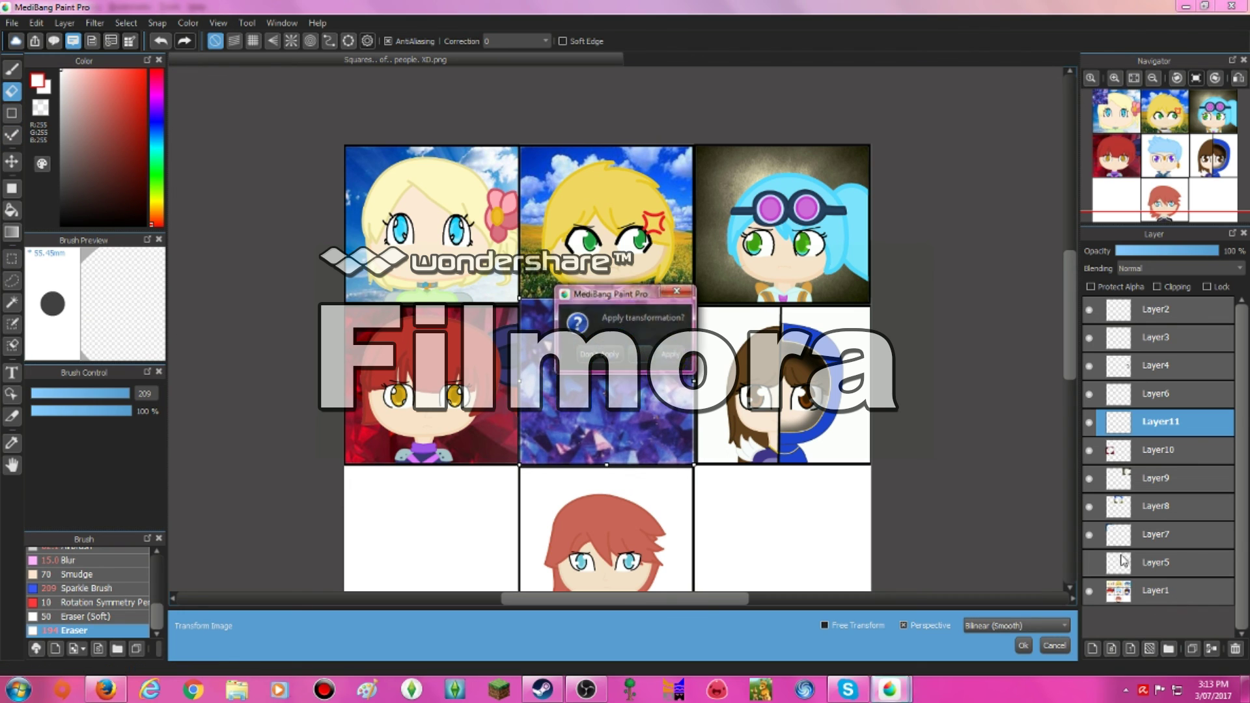
{"action": "left_click", "coordinate": [1023, 645]}
Step: Hide Layer11 while selecting the white background areas around the blue-haired character, then show the layer and invert the selection
{"action": "left_click", "coordinate": [1088, 421]}
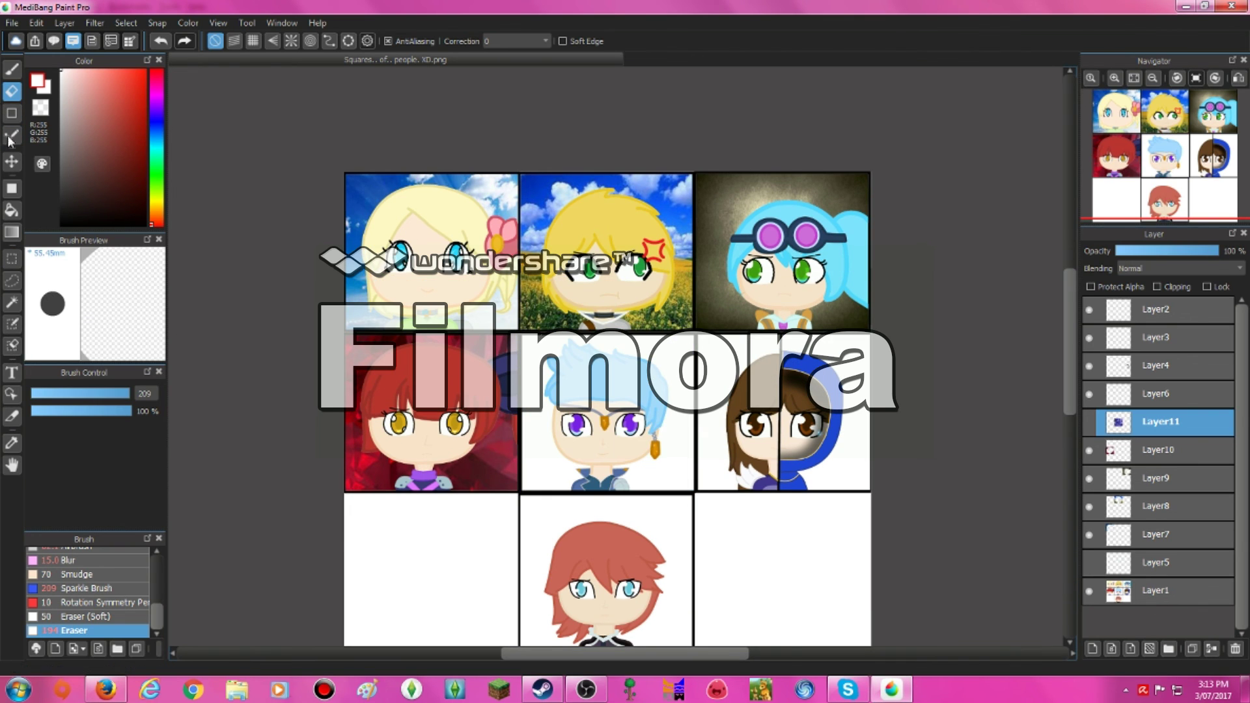
{"action": "left_click", "coordinate": [12, 304]}
{"action": "left_click", "coordinate": [540, 452]}
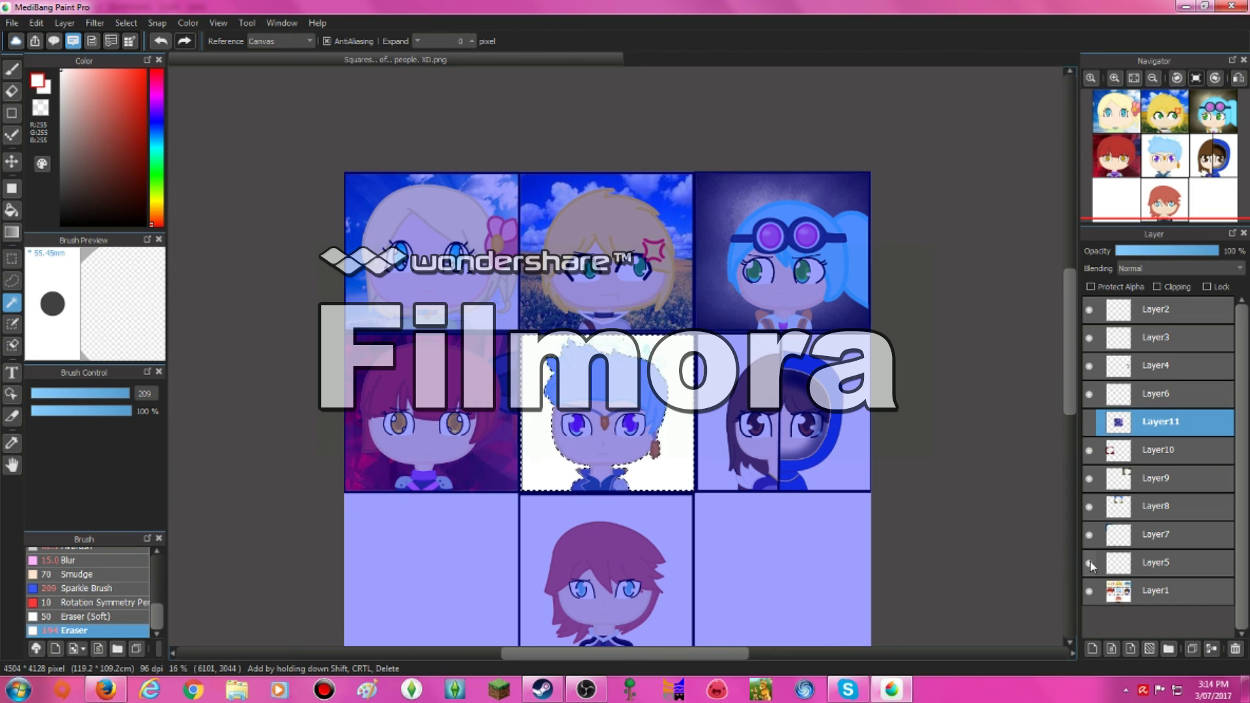
{"action": "left_click", "coordinate": [95, 23]}
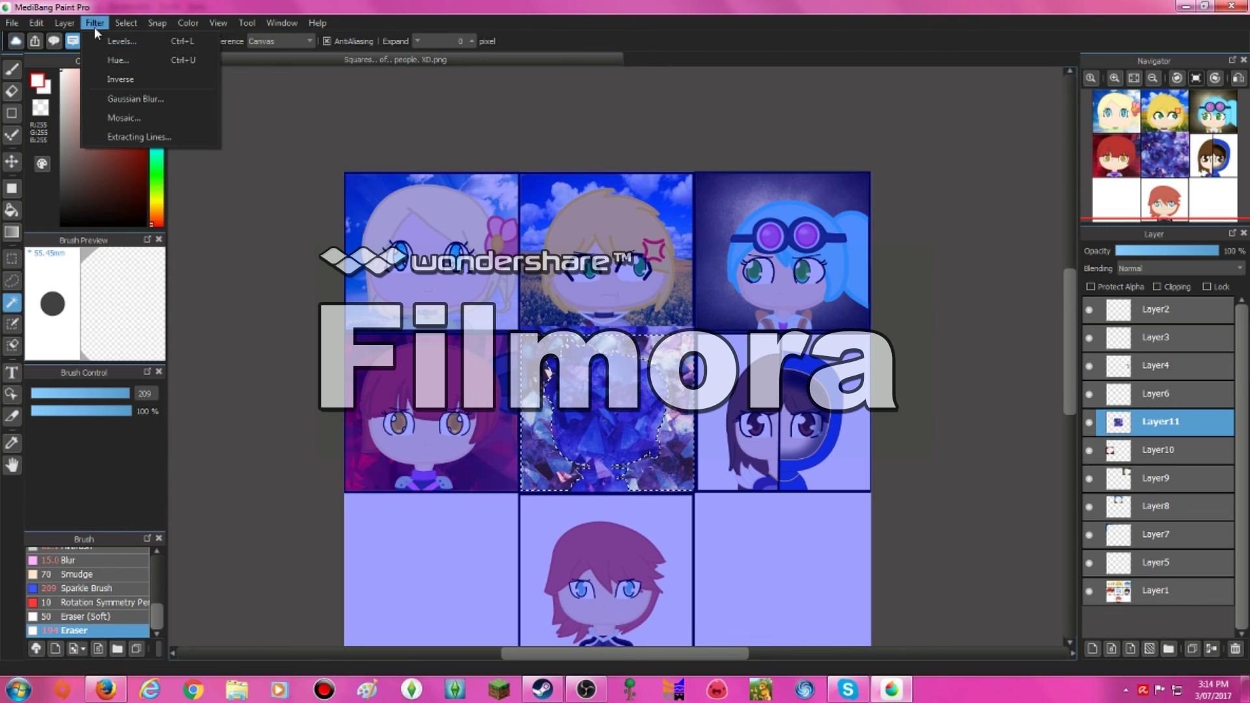
{"action": "left_click", "coordinate": [150, 72]}
{"action": "left_click", "coordinate": [62, 23]}
{"action": "mouse_move", "coordinate": [95, 23]}
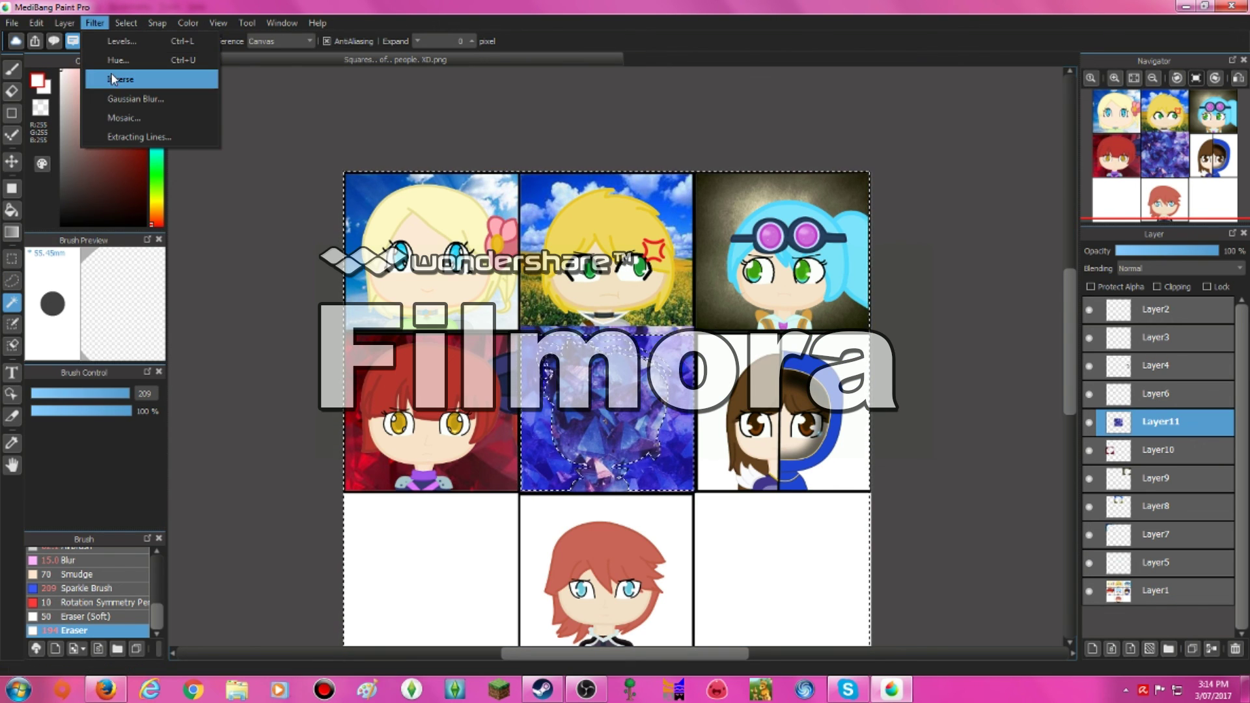
{"action": "key", "text": "Escape"}
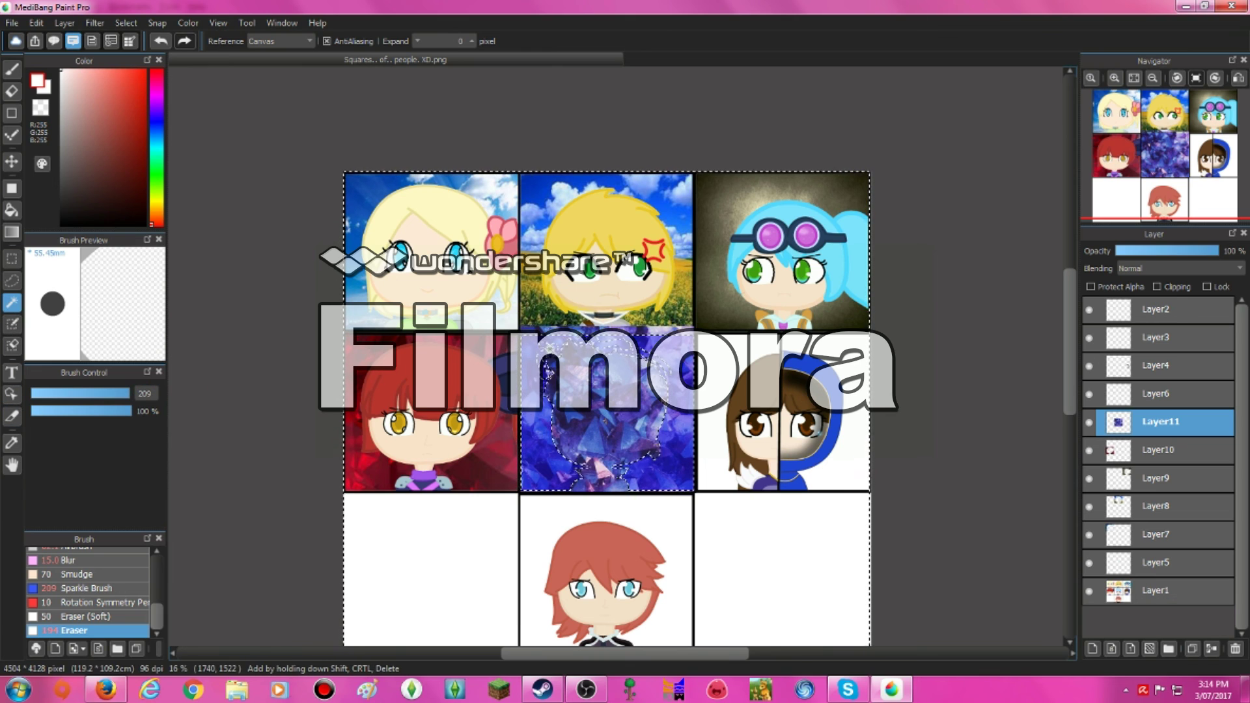
Step: Erase the blue crystal image covering the blue-haired character within the inverted selection, and clear the selection
{"action": "key", "text": "e"}
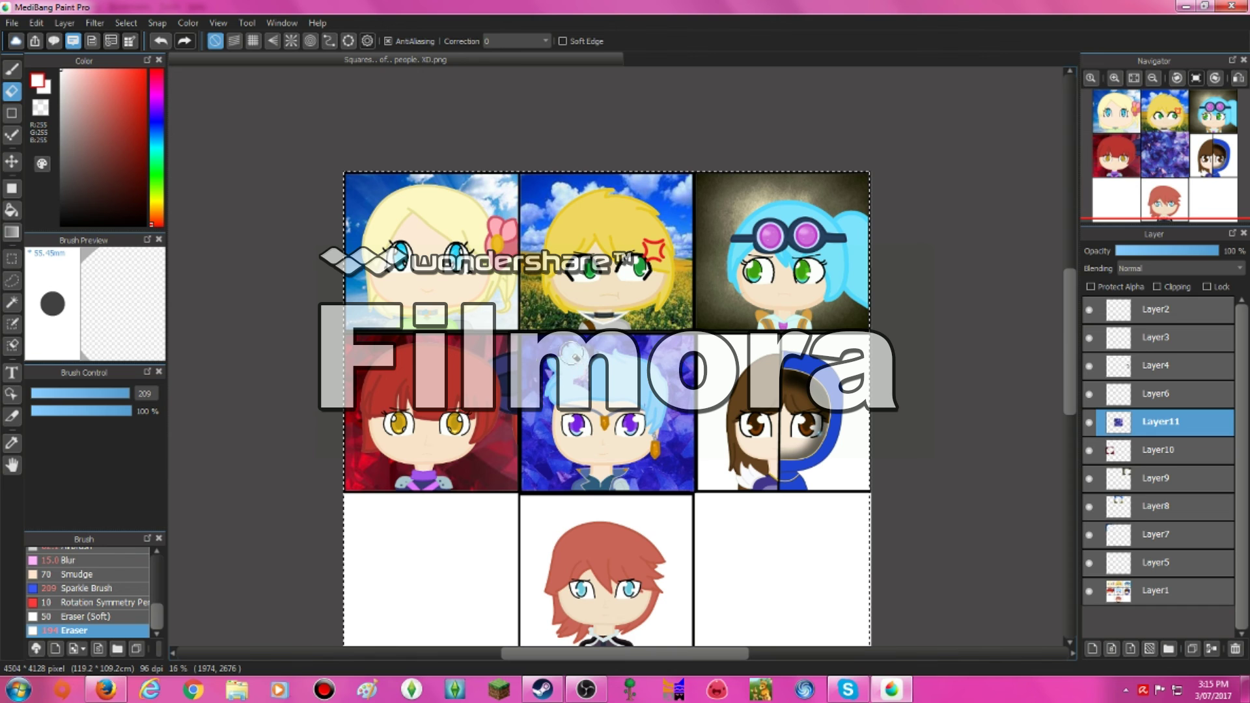
{"action": "left_click", "coordinate": [125, 23]}
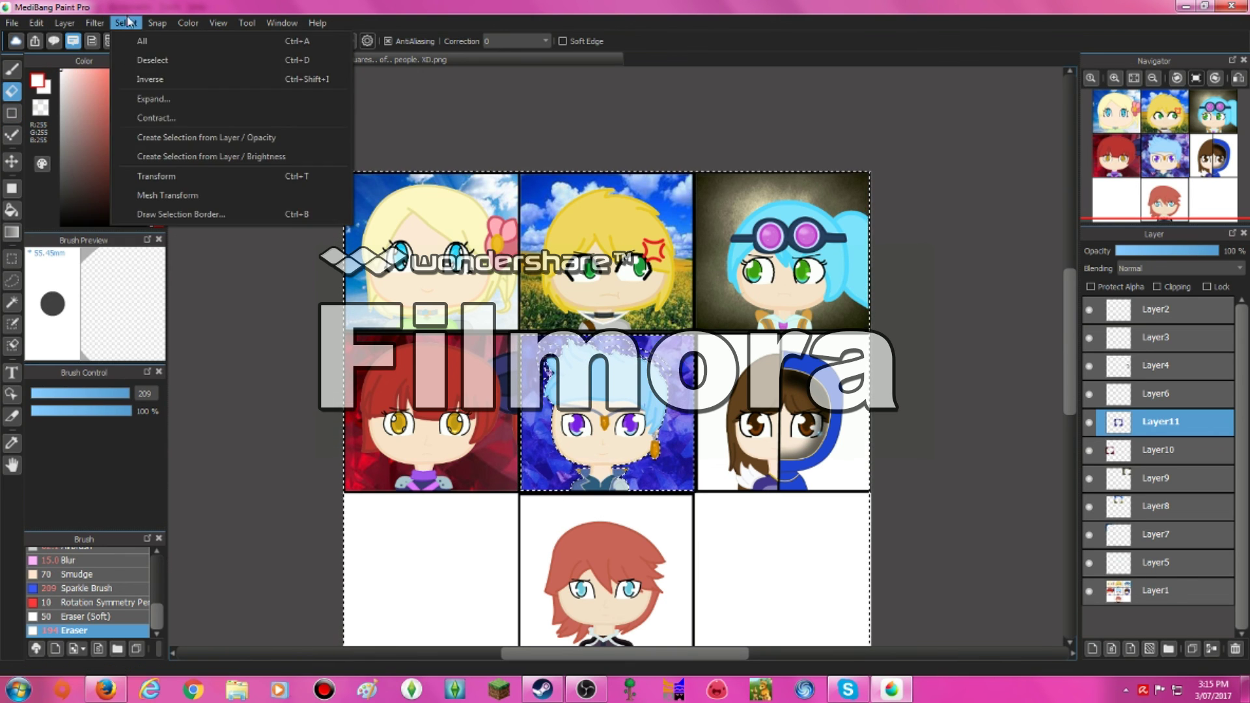
{"action": "left_click", "coordinate": [124, 53]}
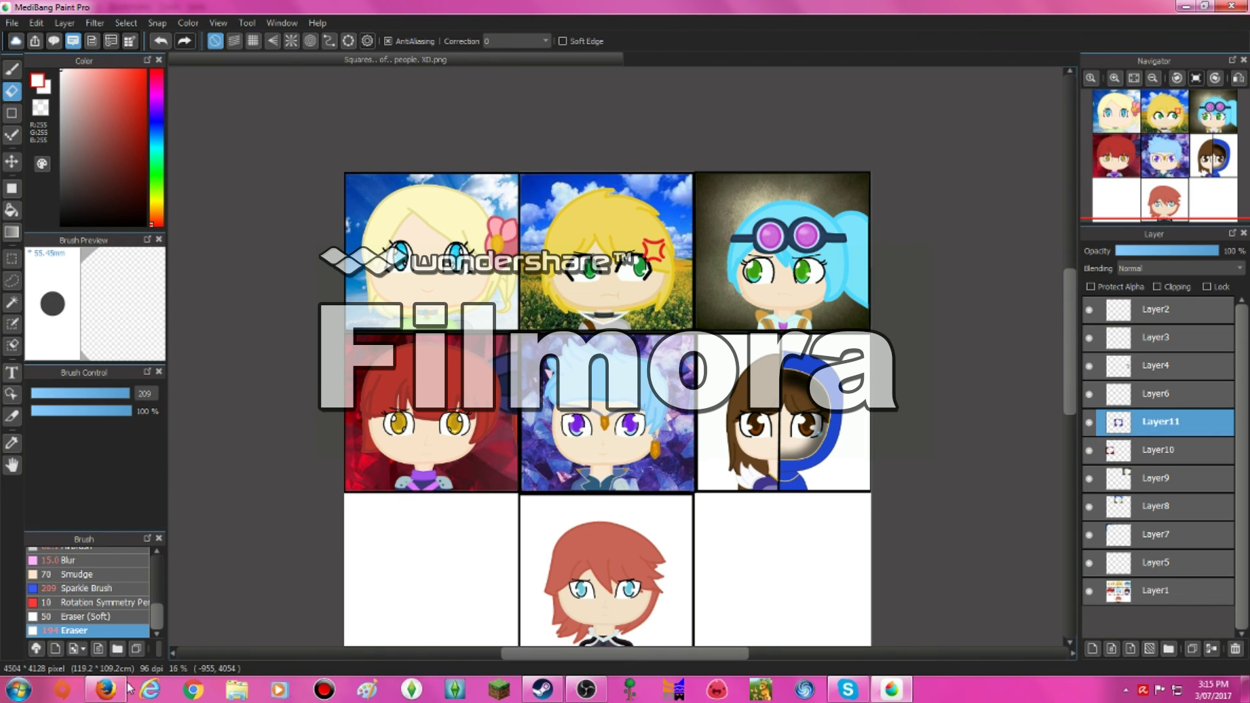
Step: Switch to Firefox, search Google Images for "Purple magic backround", and open the first sparkling purple result to copy it
{"action": "left_click", "coordinate": [105, 689]}
{"action": "type", "text": "Purple magic backround"}
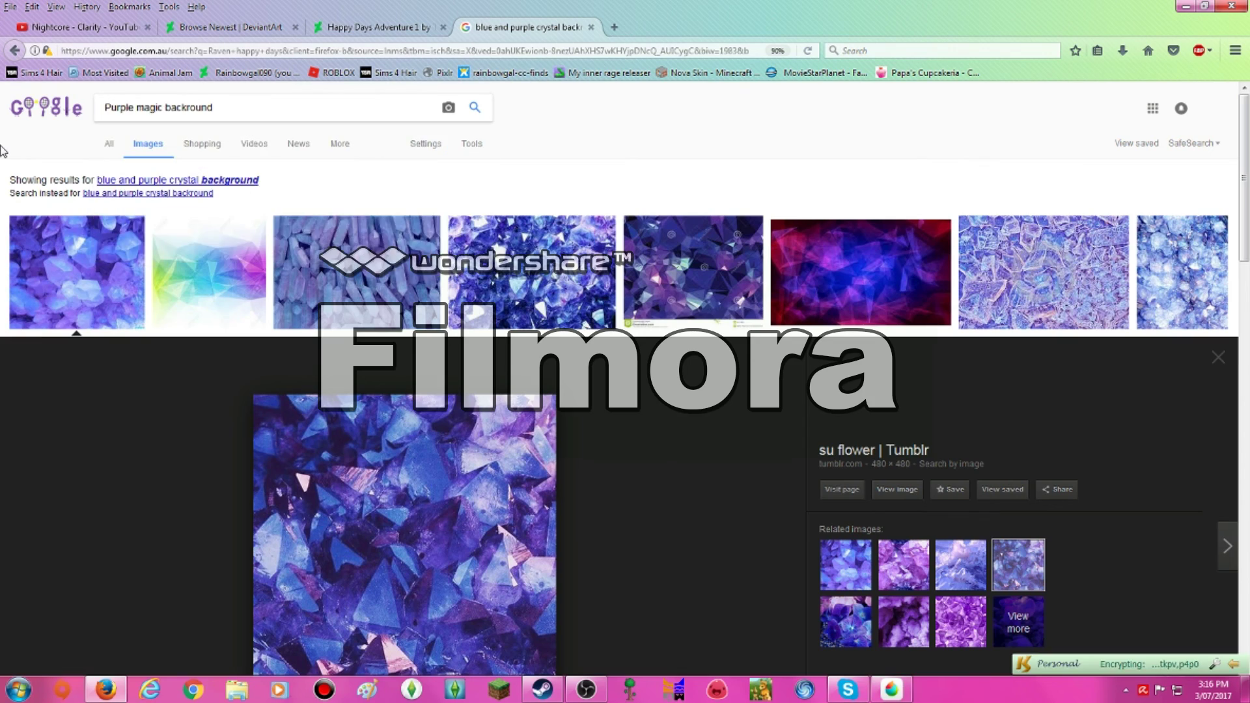
{"action": "key", "text": "Return"}
{"action": "left_click", "coordinate": [101, 306]}
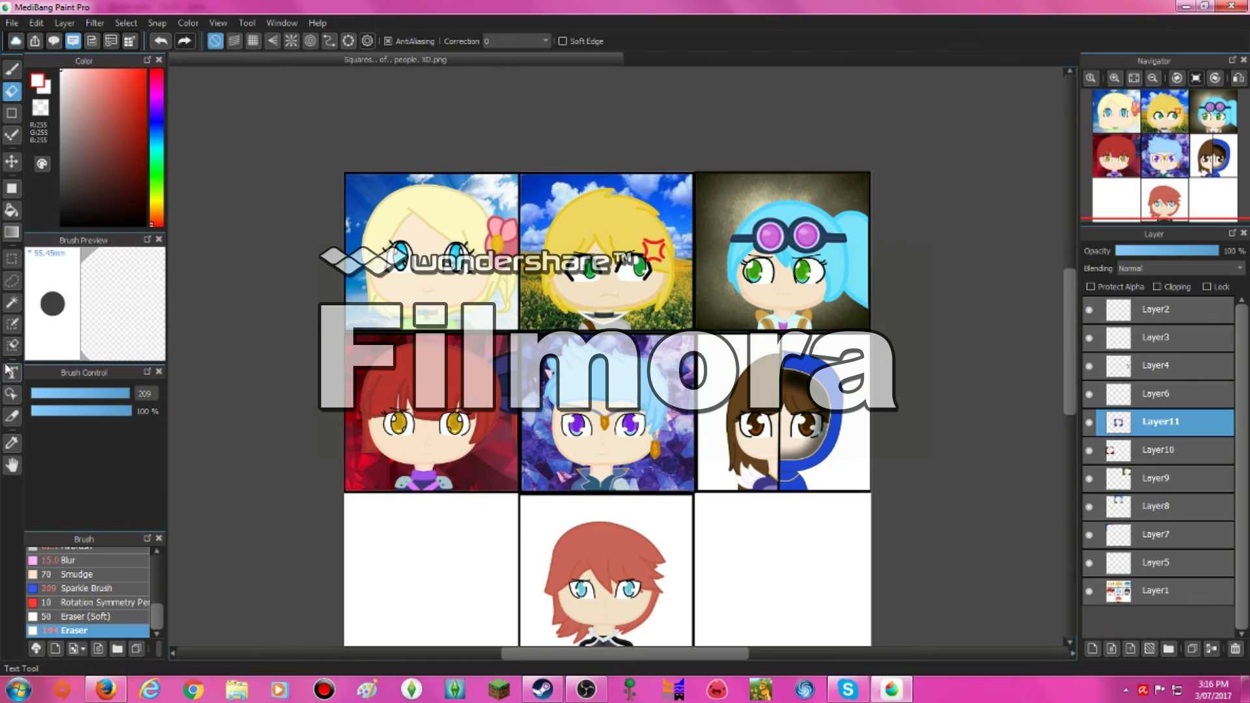
Step: In MediBang Paint Pro, paste the purple magic image on a new layer and fit it over the left half of the middle-right portrait
{"action": "left_click", "coordinate": [12, 302]}
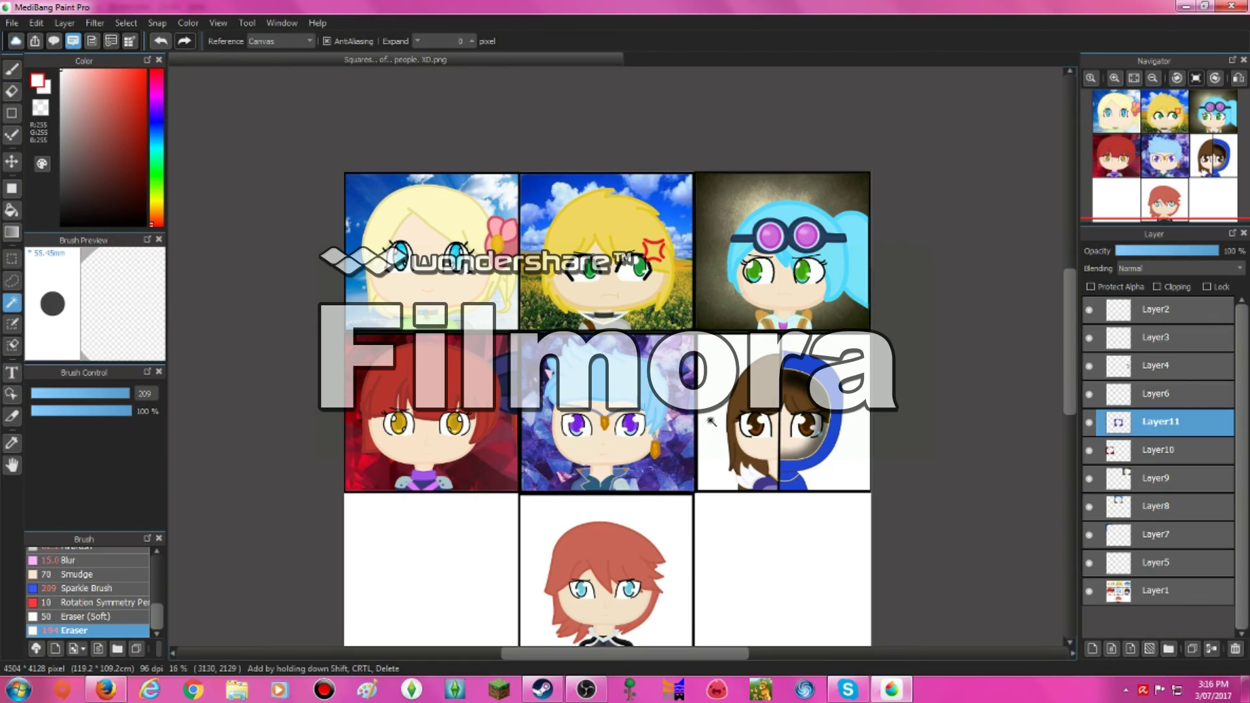
{"action": "key", "text": "ctrl+a"}
{"action": "left_click", "coordinate": [126, 23]}
{"action": "left_click", "coordinate": [36, 22]}
{"action": "left_click", "coordinate": [62, 118]}
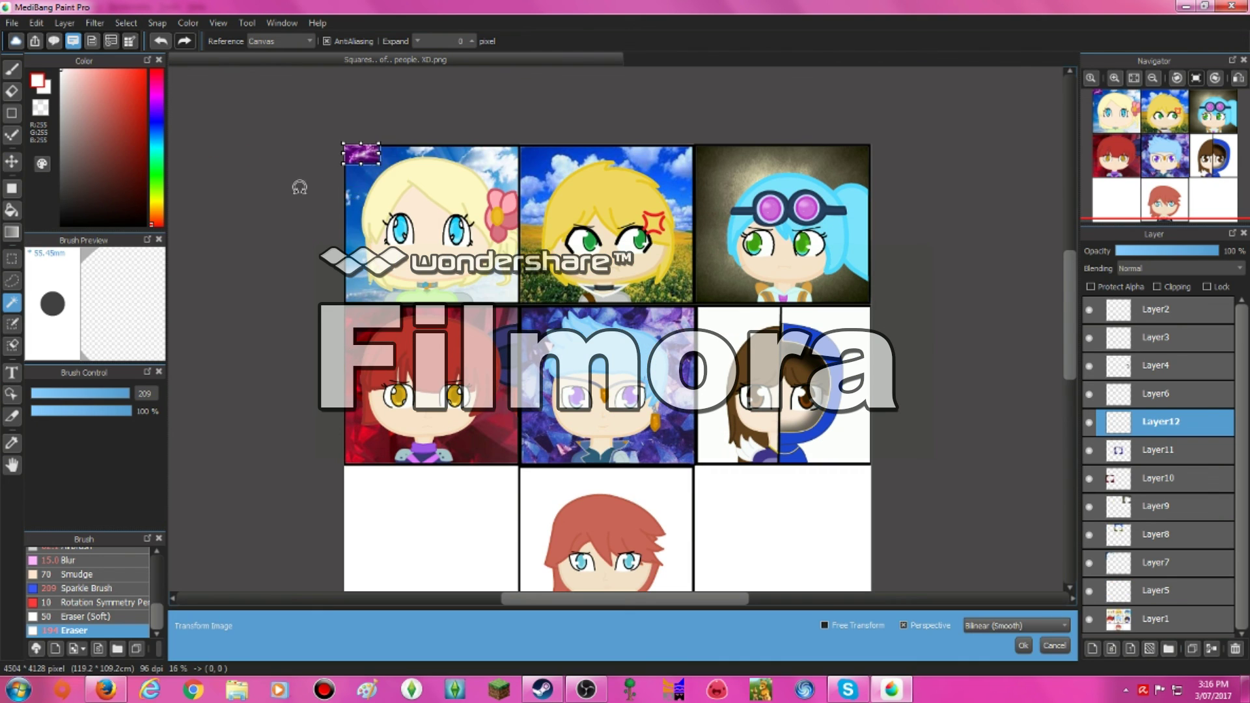
{"action": "left_click_drag", "start_coordinate": [720, 339], "coordinate": [742, 399]}
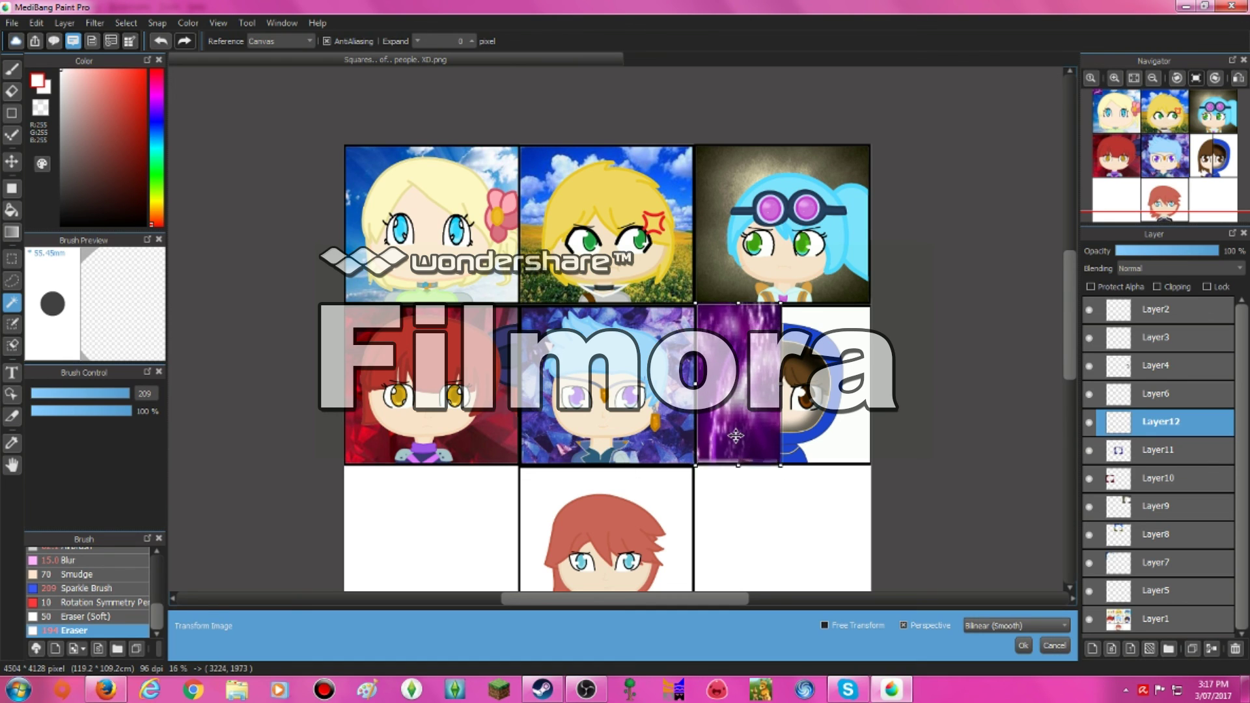
{"action": "key", "text": "Return"}
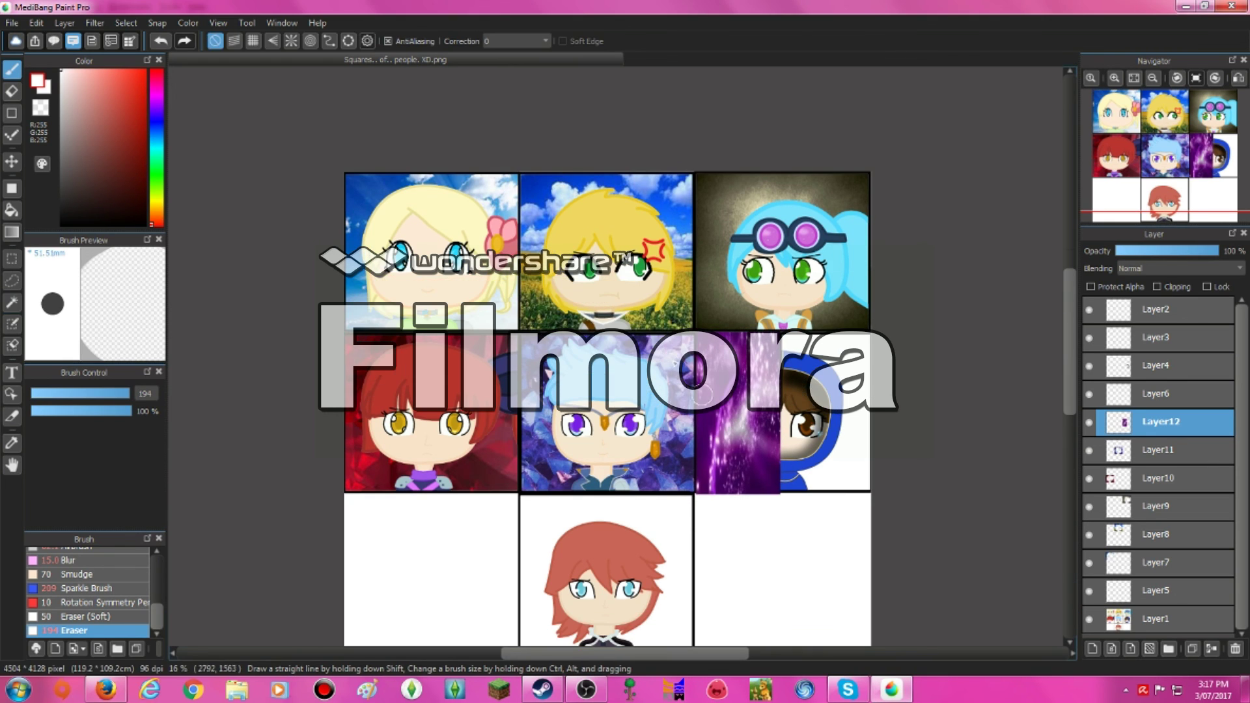
Step: Invert the selection of the white area beside the brown-haired half, erase the purple image over the character, and deselect
{"action": "left_click", "coordinate": [127, 23]}
{"action": "left_click", "coordinate": [150, 65]}
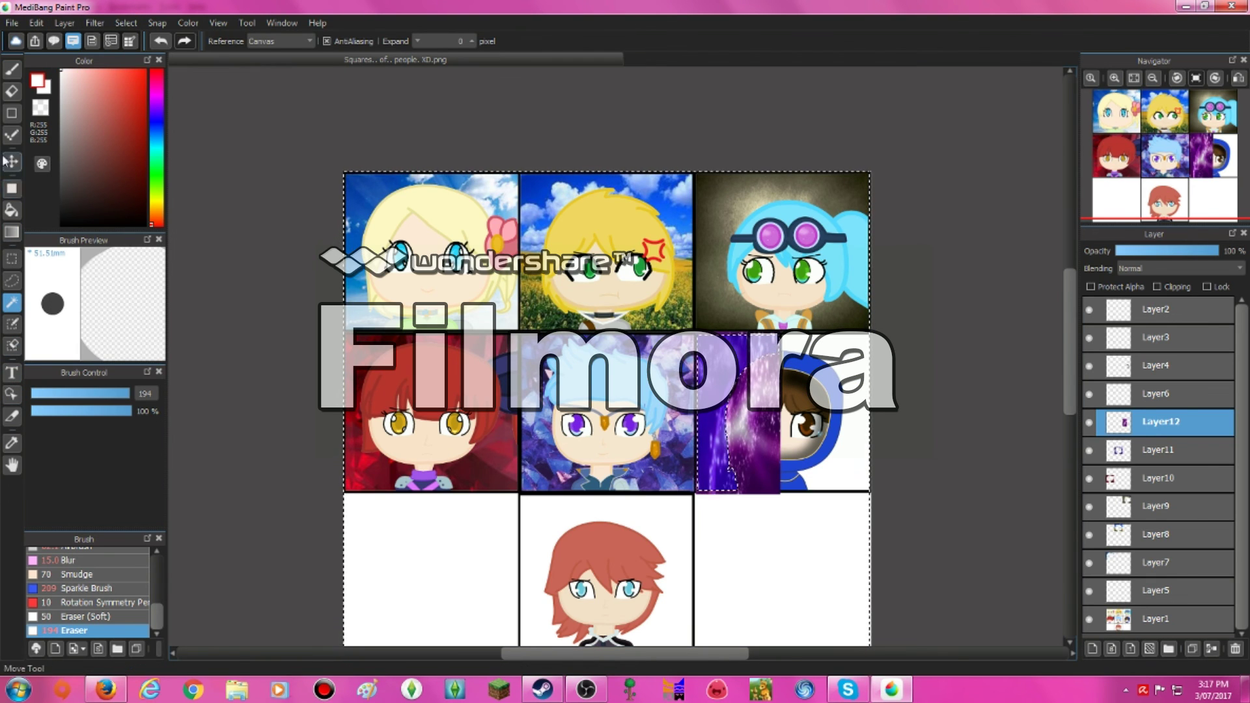
{"action": "key", "text": "e"}
{"action": "left_click", "coordinate": [127, 23]}
{"action": "left_click", "coordinate": [149, 55]}
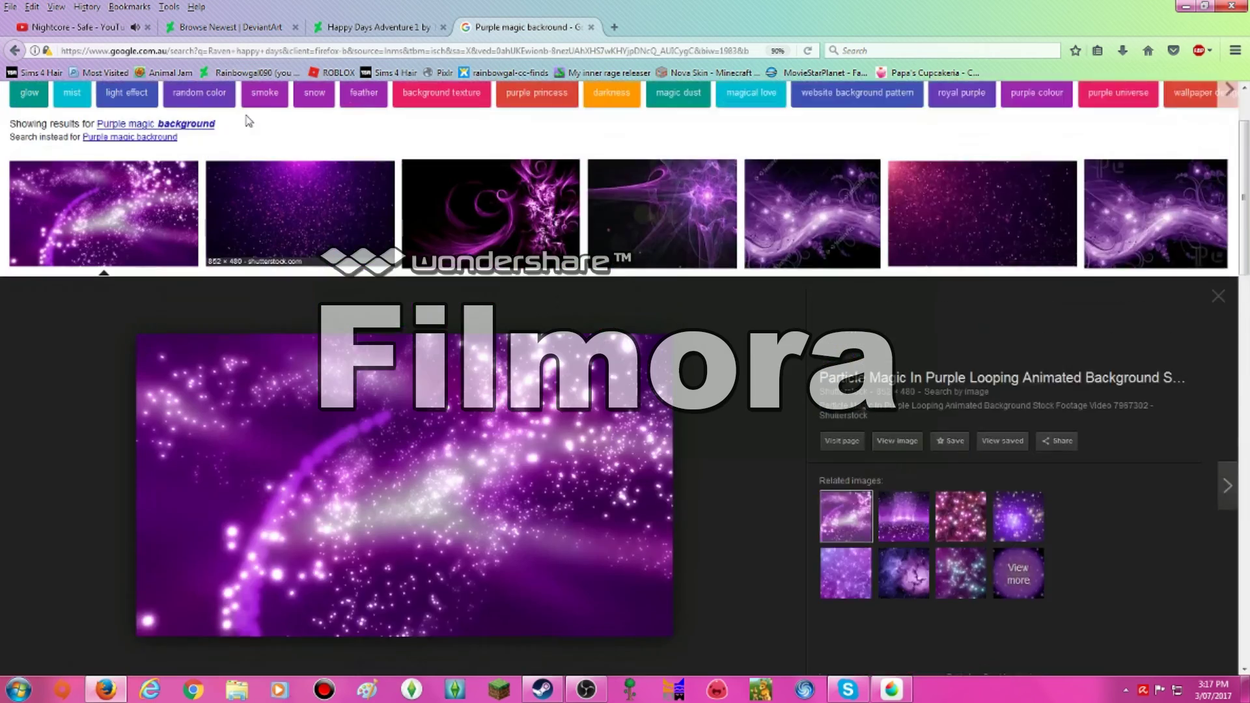
Step: Search Google Images for "terraria underworld backround" and copy the orange lava cavern result
{"action": "type", "text": "Te"}
{"action": "left_click", "coordinate": [195, 129]}
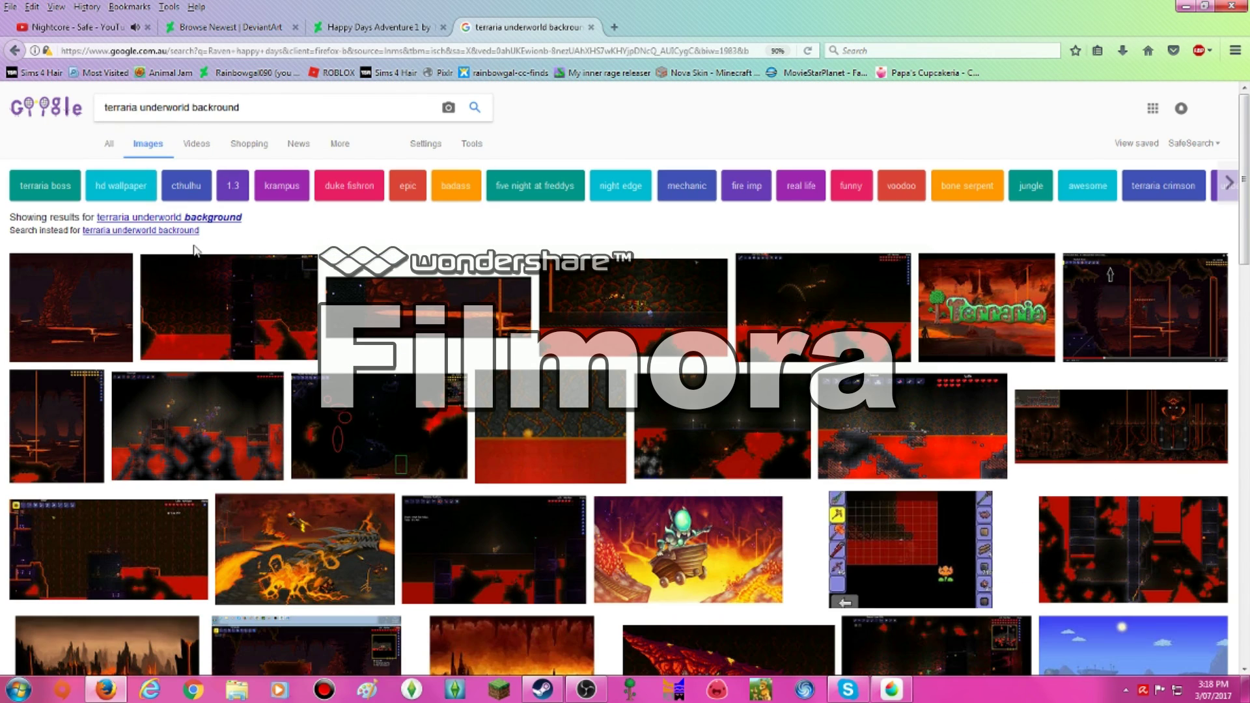
{"action": "scroll", "coordinate": [195, 250], "scroll_direction": "down", "scroll_amount": 5}
{"action": "left_click", "coordinate": [107, 518]}
{"action": "right_click", "coordinate": [304, 442]}
{"action": "left_click", "coordinate": [352, 584]}
Step: In MediBang Paint Pro, paste the underworld image on a new layer and fit it over the right half of the middle-right portrait
{"action": "left_click", "coordinate": [901, 698]}
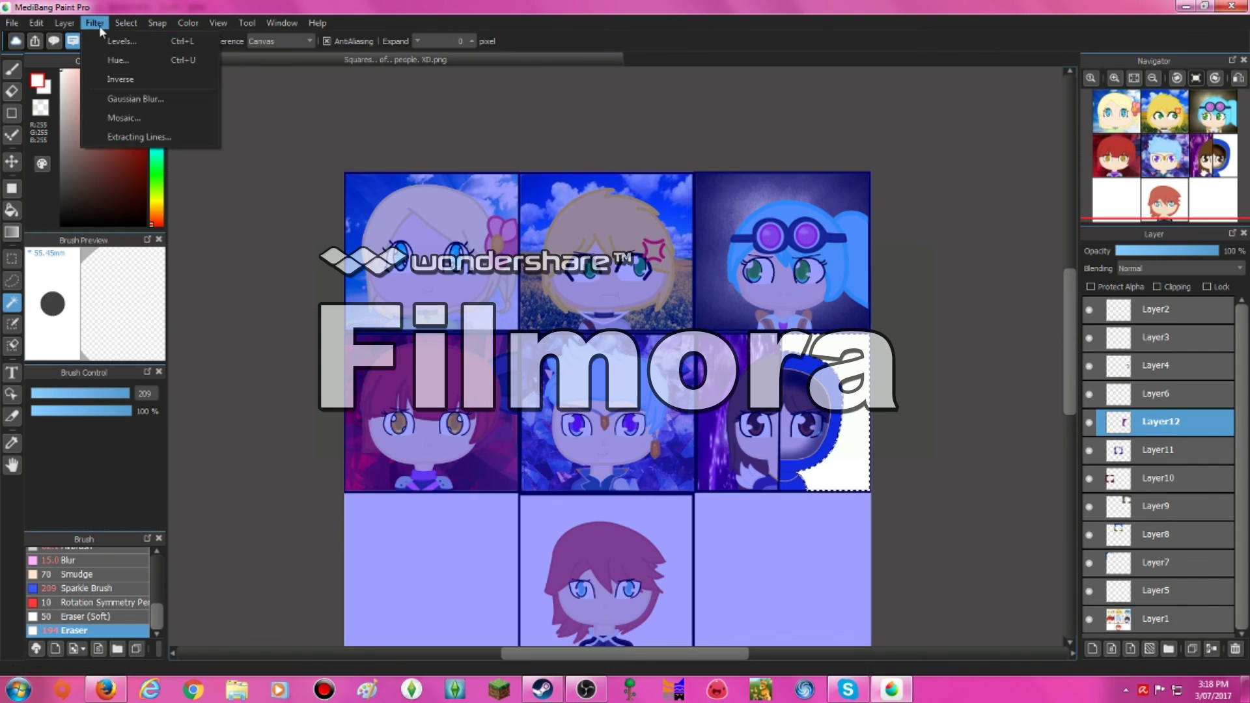
{"action": "left_click", "coordinate": [37, 23]}
{"action": "left_click", "coordinate": [59, 98]}
{"action": "key", "text": "ctrl+t"}
{"action": "left_click_drag", "start_coordinate": [360, 154], "coordinate": [931, 182]}
{"action": "left_click", "coordinate": [36, 23]}
{"action": "left_click", "coordinate": [80, 45]}
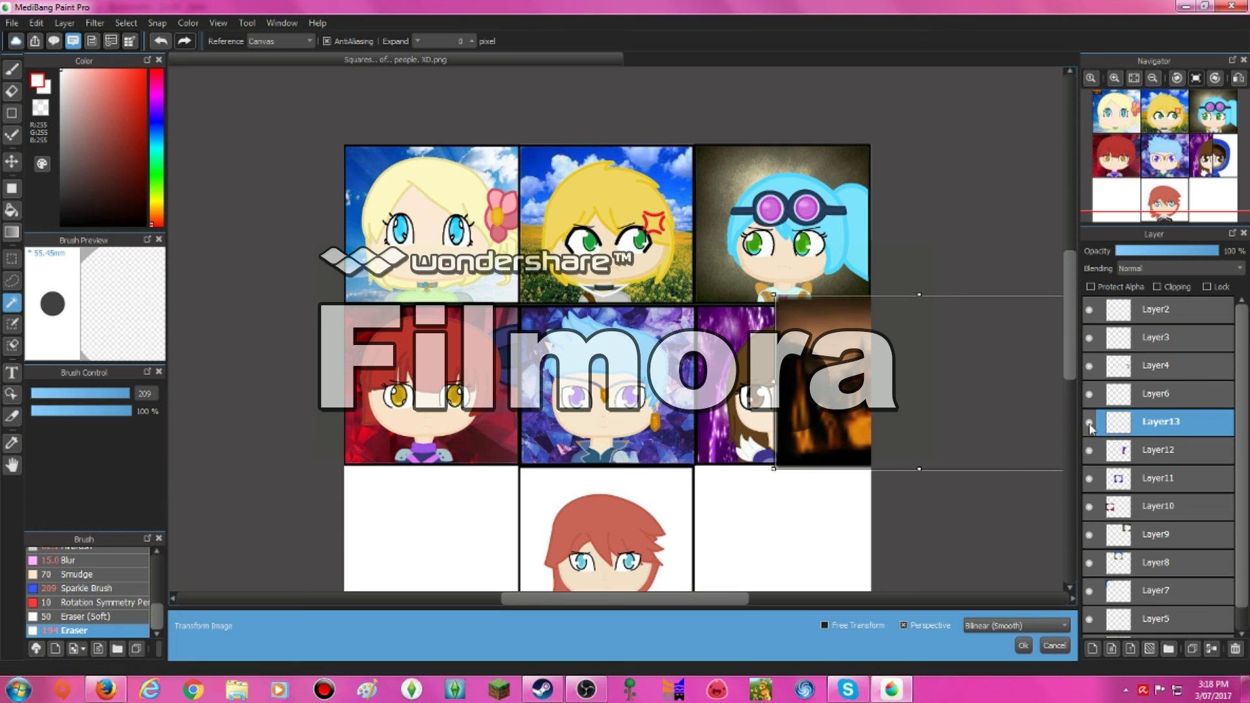
Step: Invert the selection beside the blue-hooded half, erase the underworld image over the character, and clear the selection
{"action": "left_click", "coordinate": [127, 23]}
{"action": "left_click", "coordinate": [150, 84]}
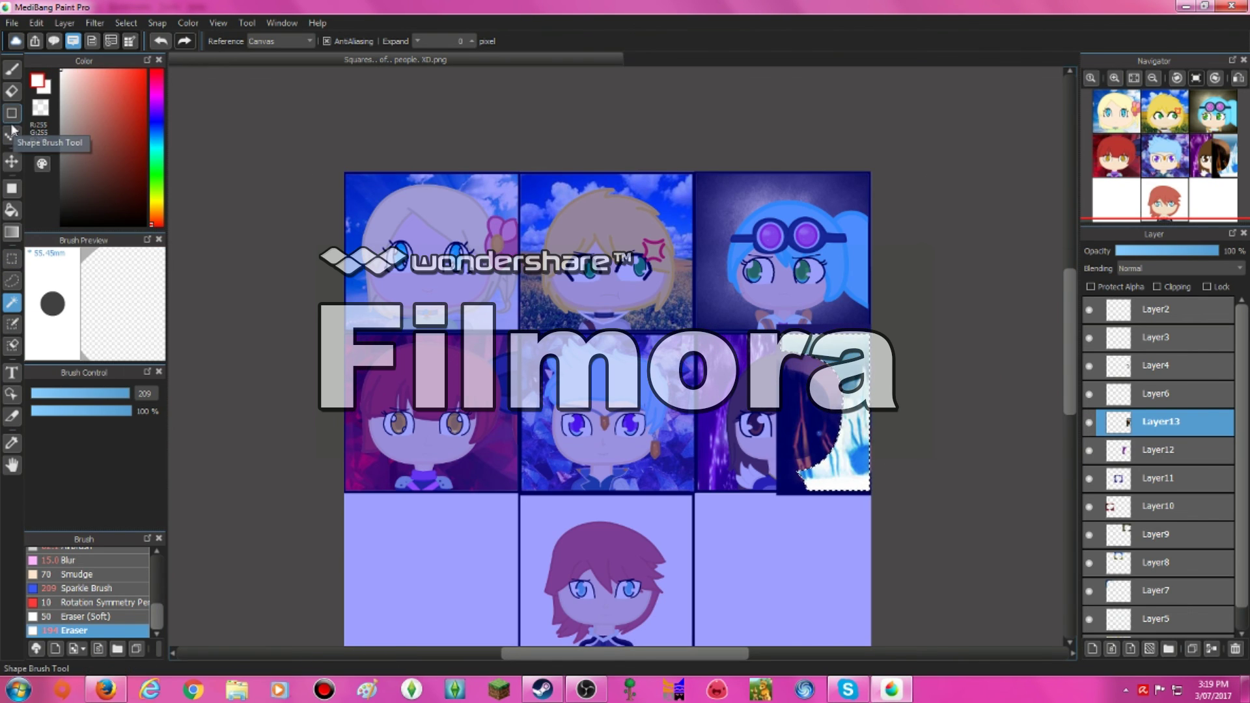
{"action": "left_click", "coordinate": [127, 22]}
{"action": "left_click", "coordinate": [143, 79]}
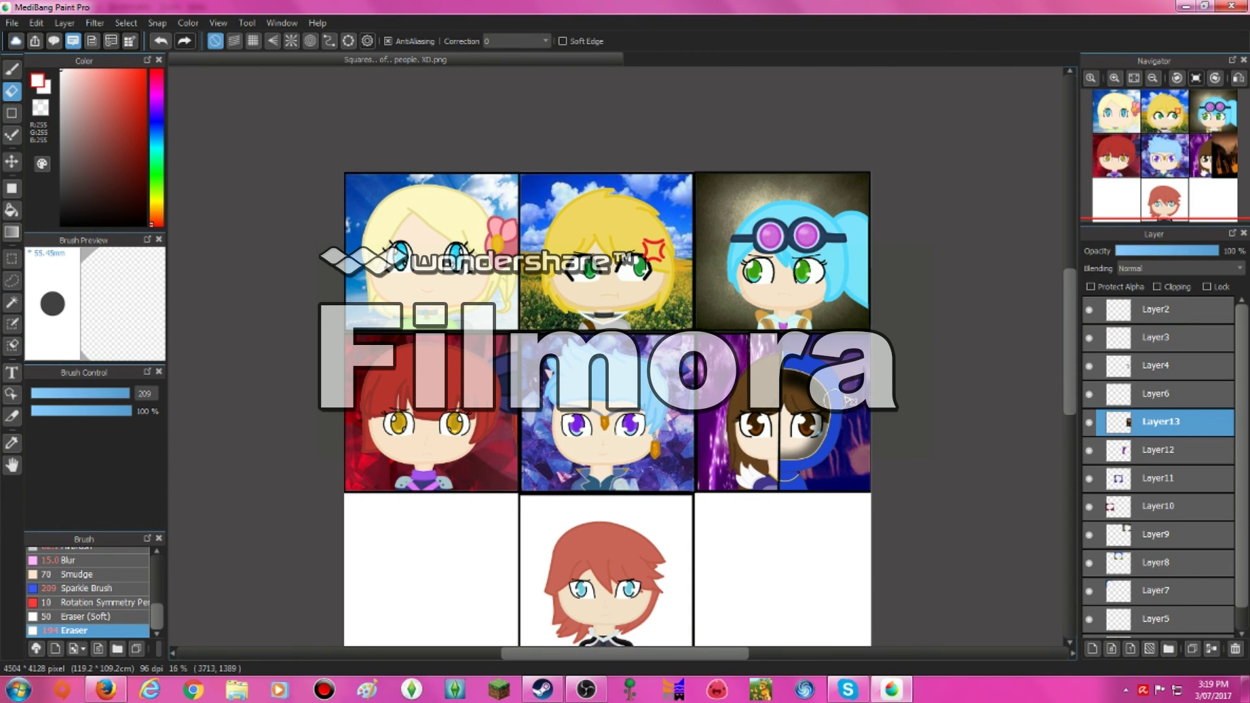
{"action": "left_click", "coordinate": [36, 23]}
{"action": "left_click", "coordinate": [143, 80]}
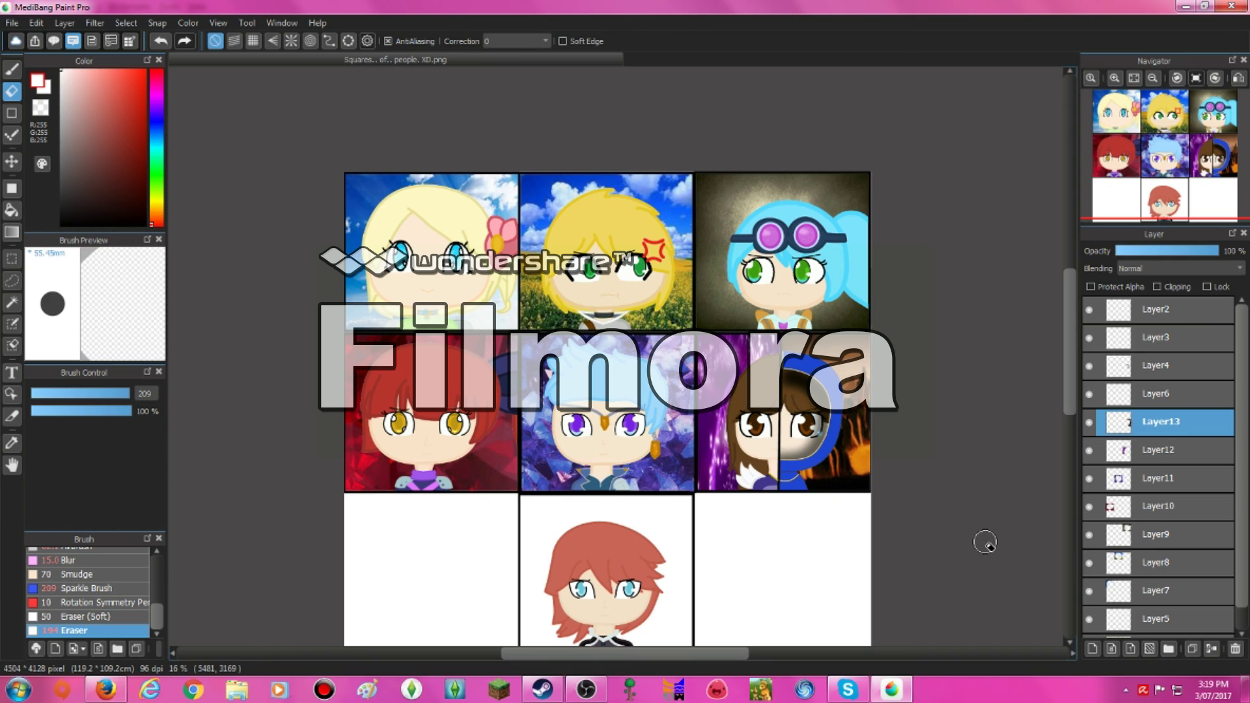
Step: Switch to Firefox and search Google Images for "Lava backround"
{"action": "left_click", "coordinate": [120, 688]}
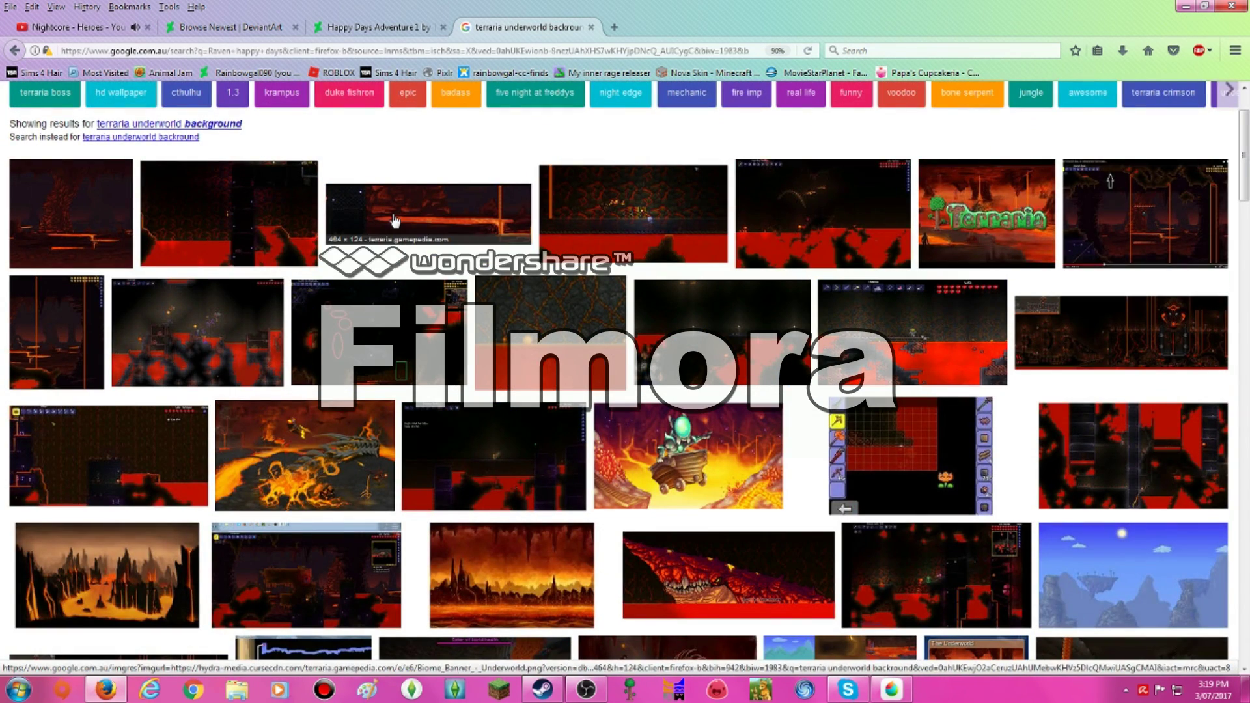
{"action": "scroll", "coordinate": [394, 222], "scroll_direction": "up", "scroll_amount": 2}
{"action": "left_click", "coordinate": [261, 107]}
{"action": "type", "text": "Lava backround"}
{"action": "key", "text": "Return"}
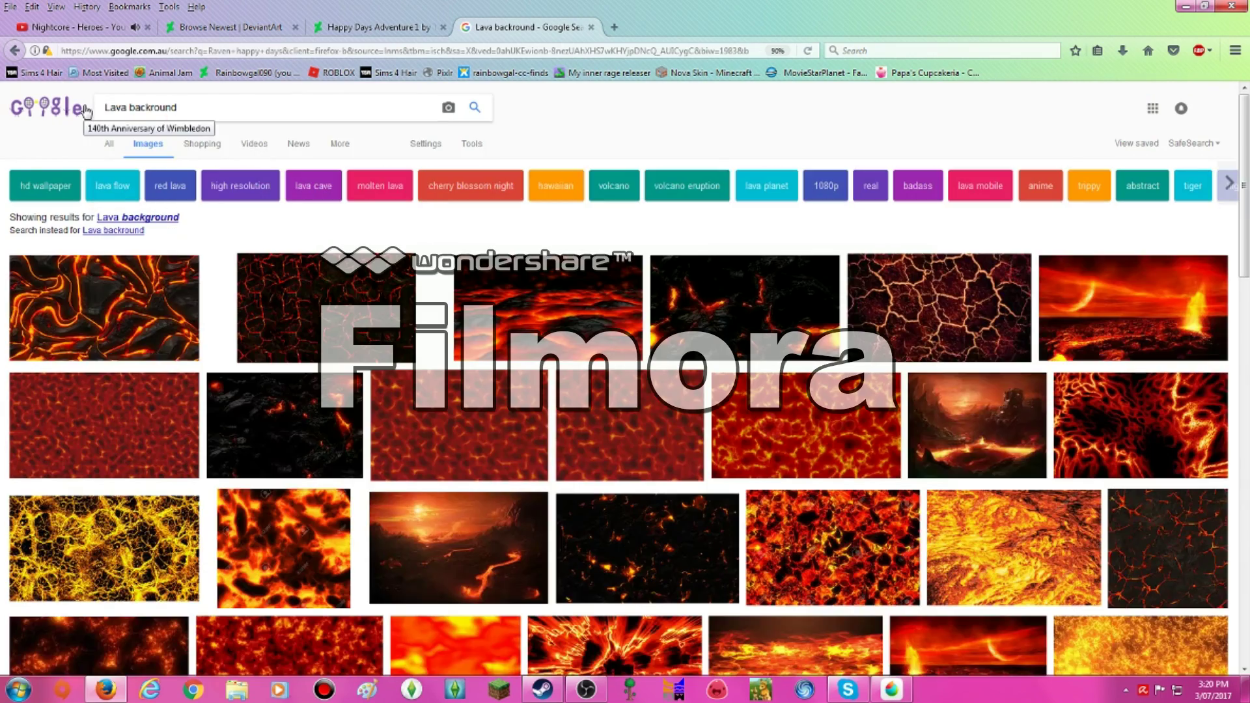
Step: Open the first lava result, with glowing orange veins over black rock, and copy its image
{"action": "left_click", "coordinate": [833, 547]}
{"action": "right_click", "coordinate": [480, 385]}
{"action": "left_click", "coordinate": [521, 525]}
{"action": "scroll", "coordinate": [473, 296], "scroll_direction": "up", "scroll_amount": 2}
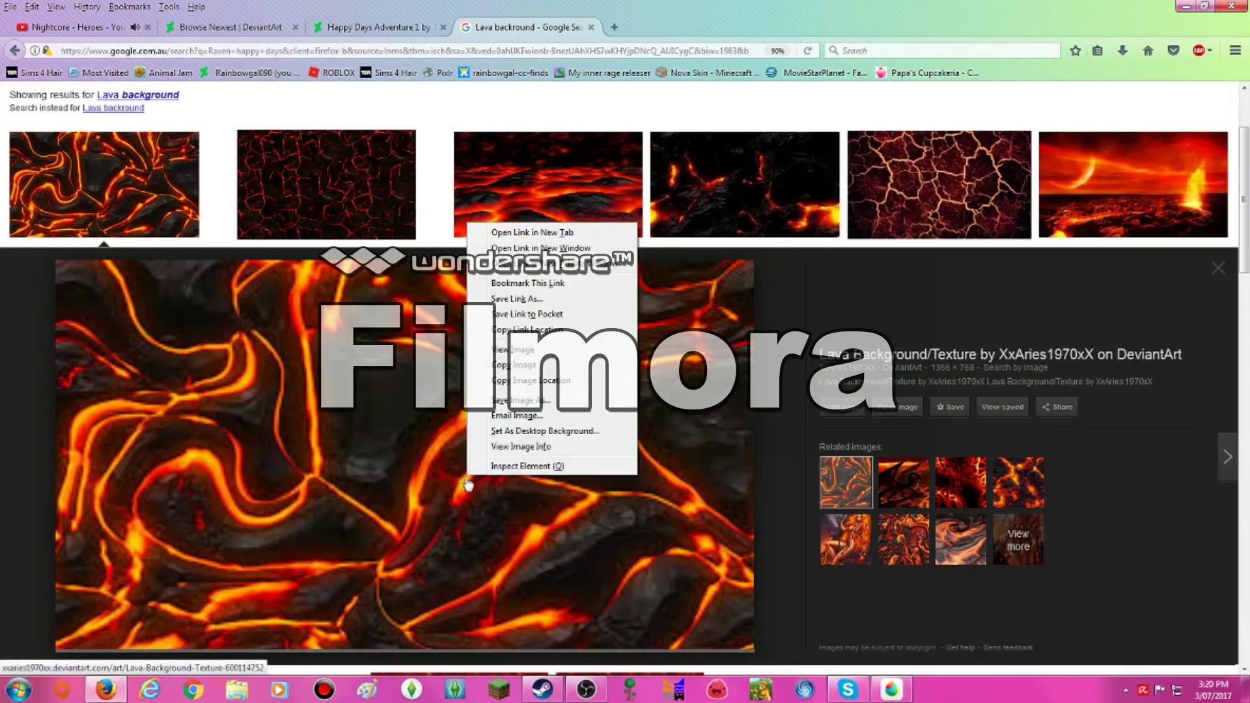
{"action": "left_click", "coordinate": [531, 358]}
Step: In MediBang Paint Pro, paste the lava image on a new layer and position it over the bottom-middle portrait
{"action": "key", "text": "alt+Tab"}
{"action": "left_click", "coordinate": [38, 26]}
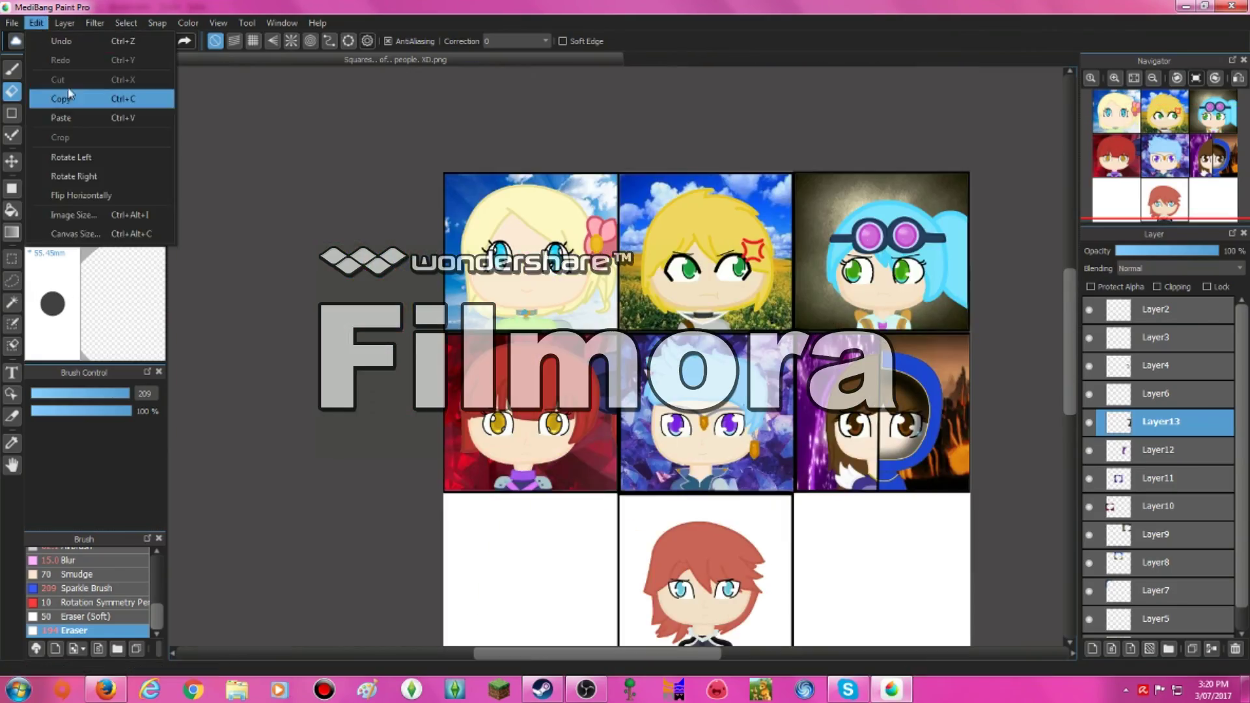
{"action": "left_click", "coordinate": [65, 118]}
{"action": "left_click_drag", "start_coordinate": [529, 264], "coordinate": [704, 505]}
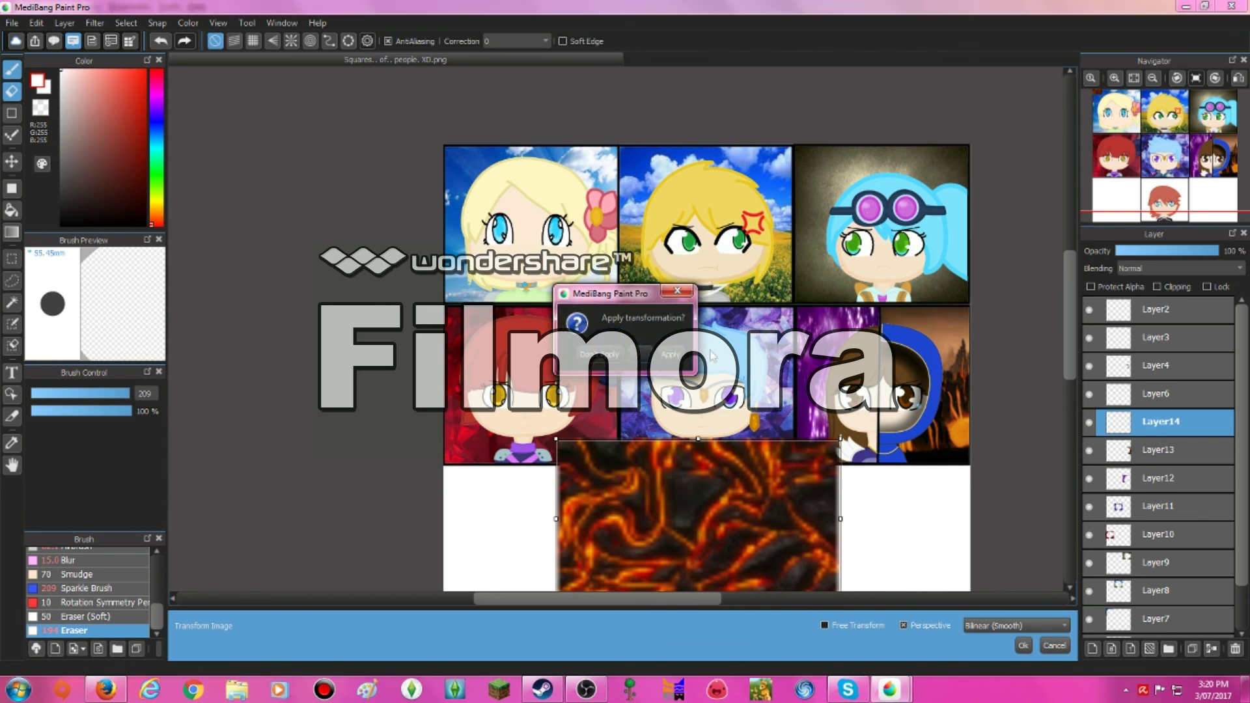
{"action": "key", "text": "Escape"}
{"action": "scroll", "coordinate": [927, 390], "scroll_direction": "up", "scroll_amount": 2}
{"action": "scroll", "coordinate": [927, 390], "scroll_direction": "down", "scroll_amount": 3}
{"action": "key", "text": "e"}
{"action": "left_click", "coordinate": [624, 384]}
{"action": "scroll", "coordinate": [688, 568], "scroll_direction": "up", "scroll_amount": 1}
{"action": "left_click_drag", "start_coordinate": [602, 653], "coordinate": [632, 652]}
Step: Hide the lava layer, select the white area around the red-haired character, and invert the selection
{"action": "left_click", "coordinate": [1088, 404]}
{"action": "left_click", "coordinate": [11, 324]}
{"action": "left_click", "coordinate": [124, 22]}
{"action": "left_click", "coordinate": [12, 302]}
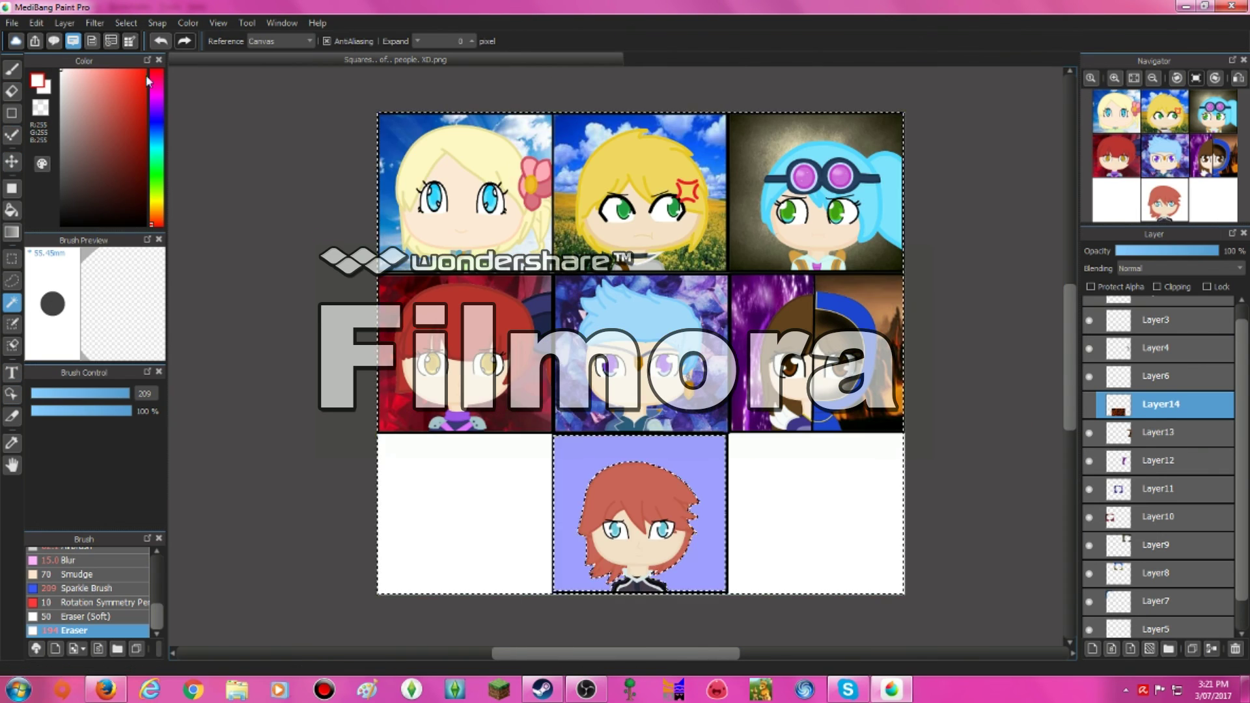
Step: Show the lava layer, erase the lava over the red-haired character and outside the frame, and clear the selection
{"action": "key", "text": "ctrl+d"}
{"action": "key", "text": "e"}
{"action": "left_click_drag", "start_coordinate": [586, 456], "coordinate": [717, 482]}
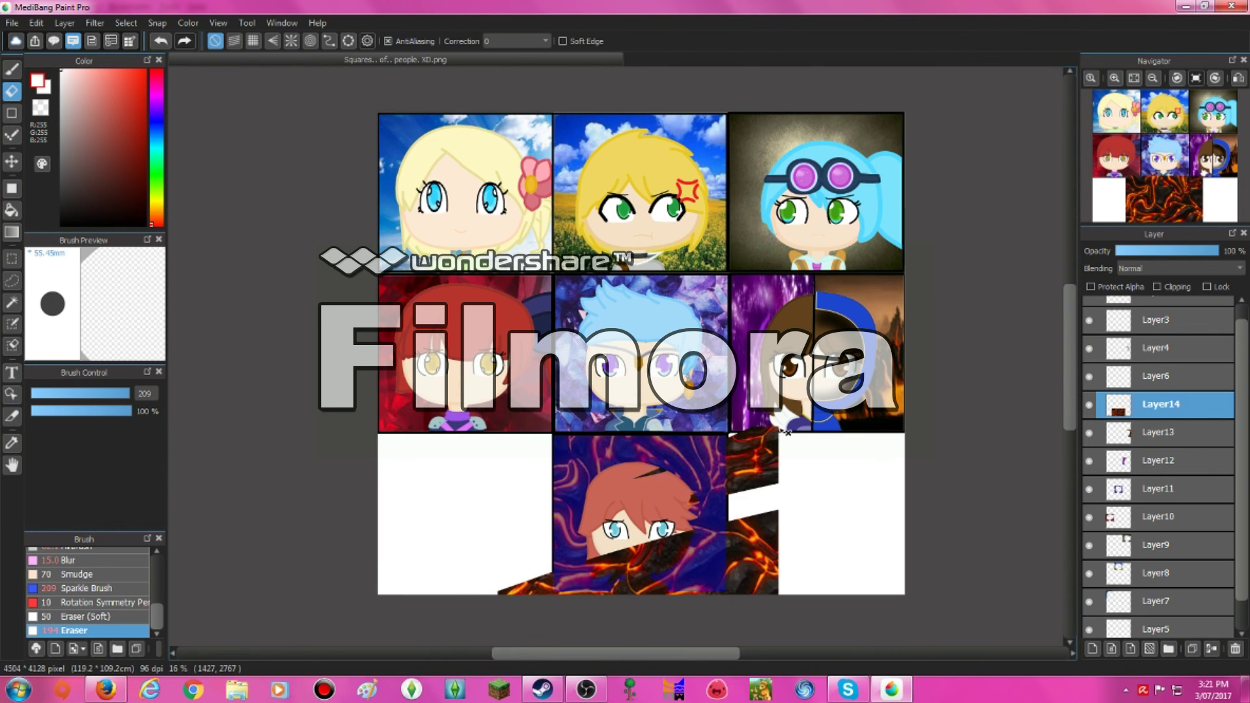
{"action": "left_click", "coordinate": [123, 23]}
{"action": "left_click", "coordinate": [150, 52]}
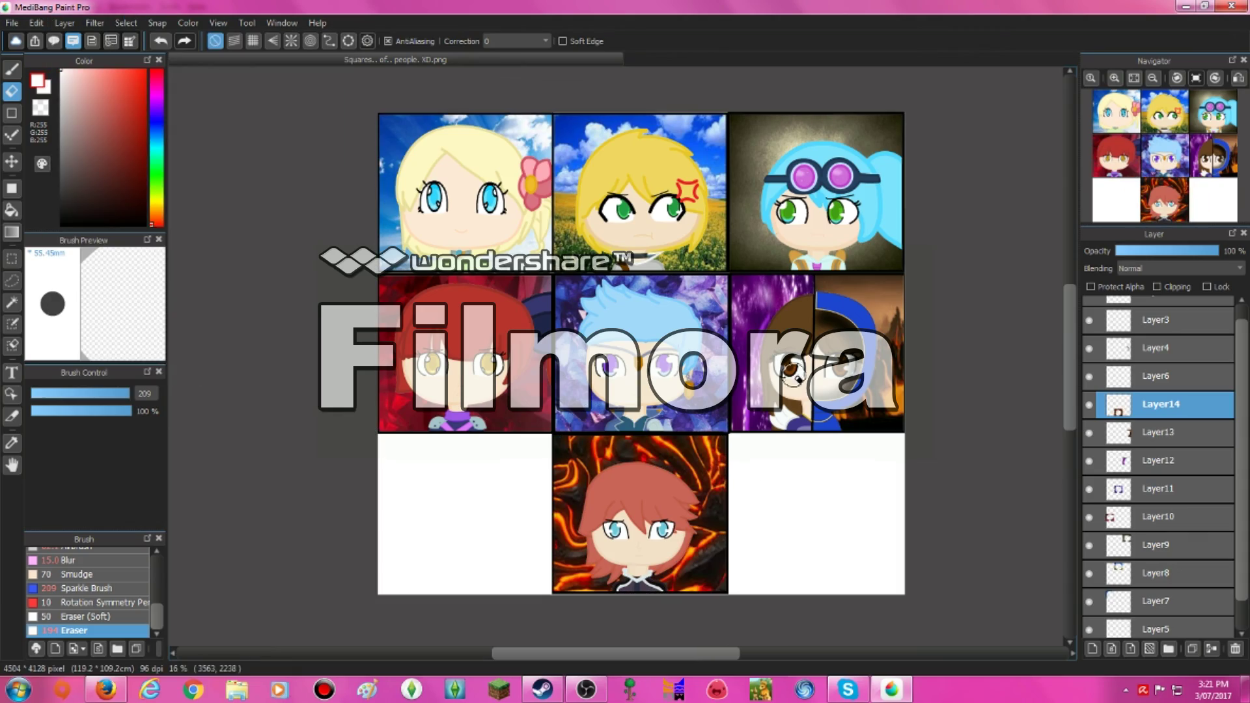
Step: Save the artwork as the PNG file "Squares.. of.. people. XD" in the HappyDays fanart folder
{"action": "left_click", "coordinate": [11, 23]}
{"action": "left_click", "coordinate": [26, 159]}
{"action": "left_click", "coordinate": [260, 313]}
{"action": "left_click", "coordinate": [130, 338]}
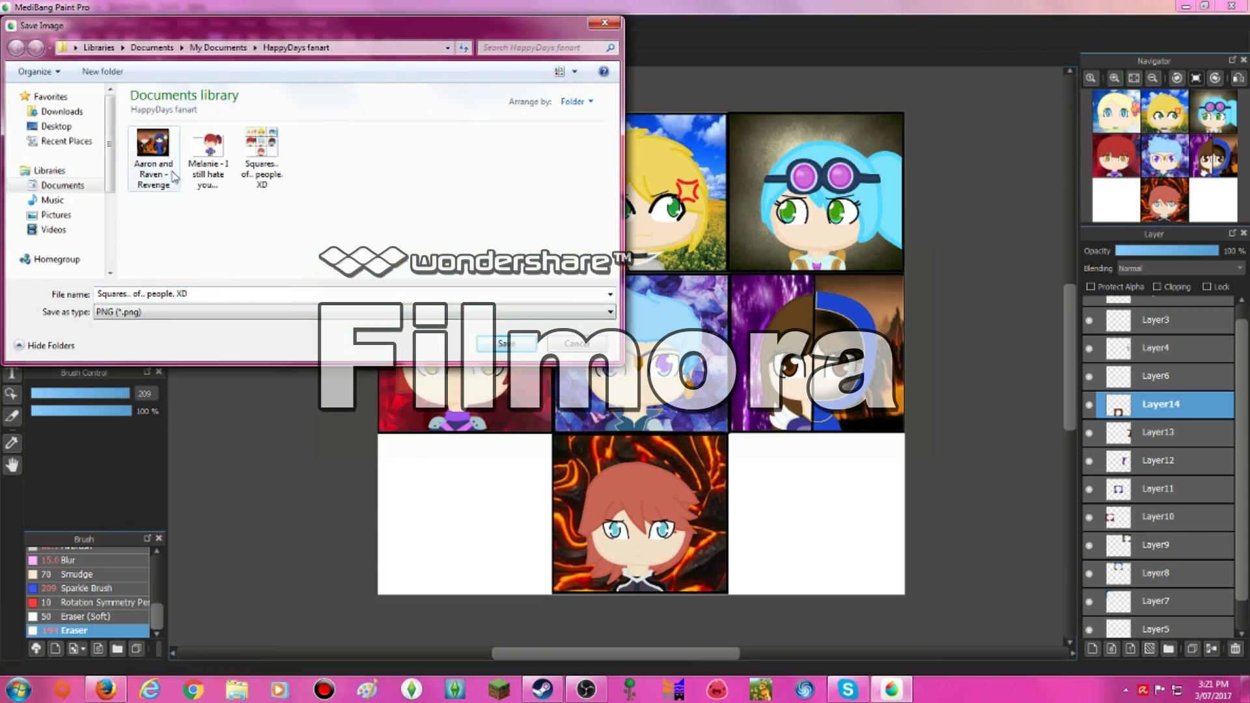